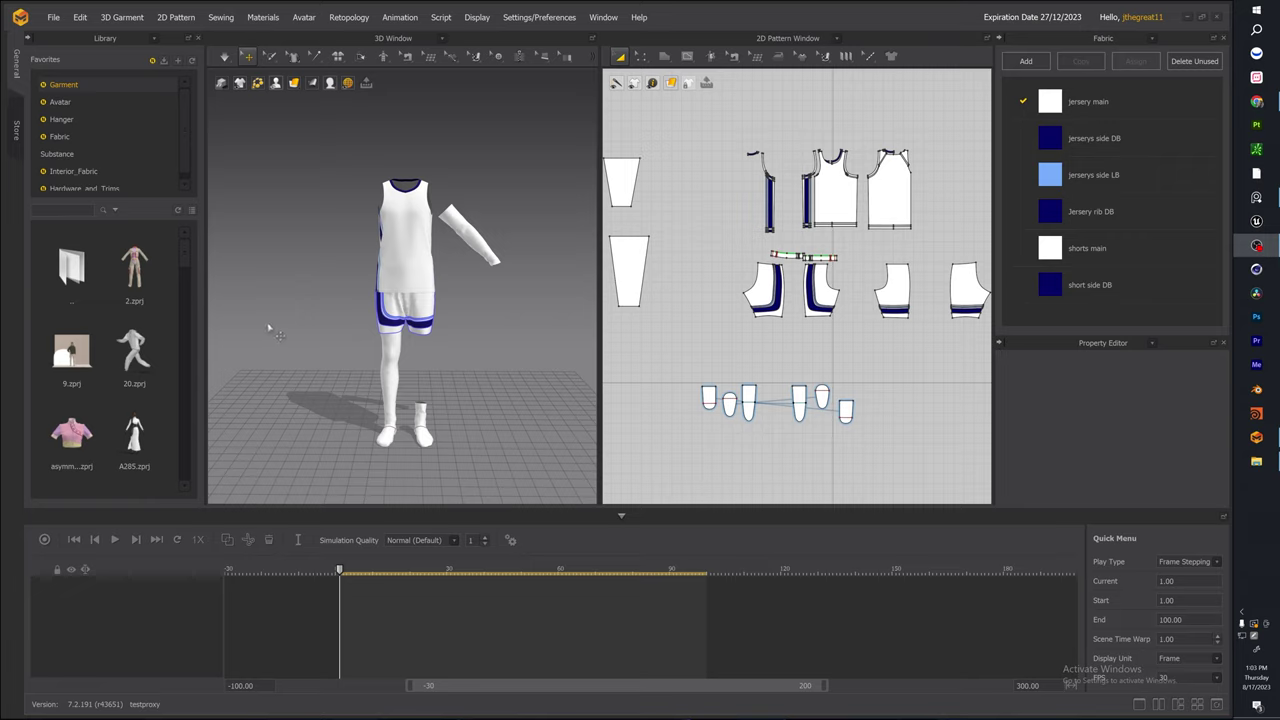
Examine the finished basketball outfit in 3D and its 2D pattern layout
right_drag(432, 290, 585, 235)
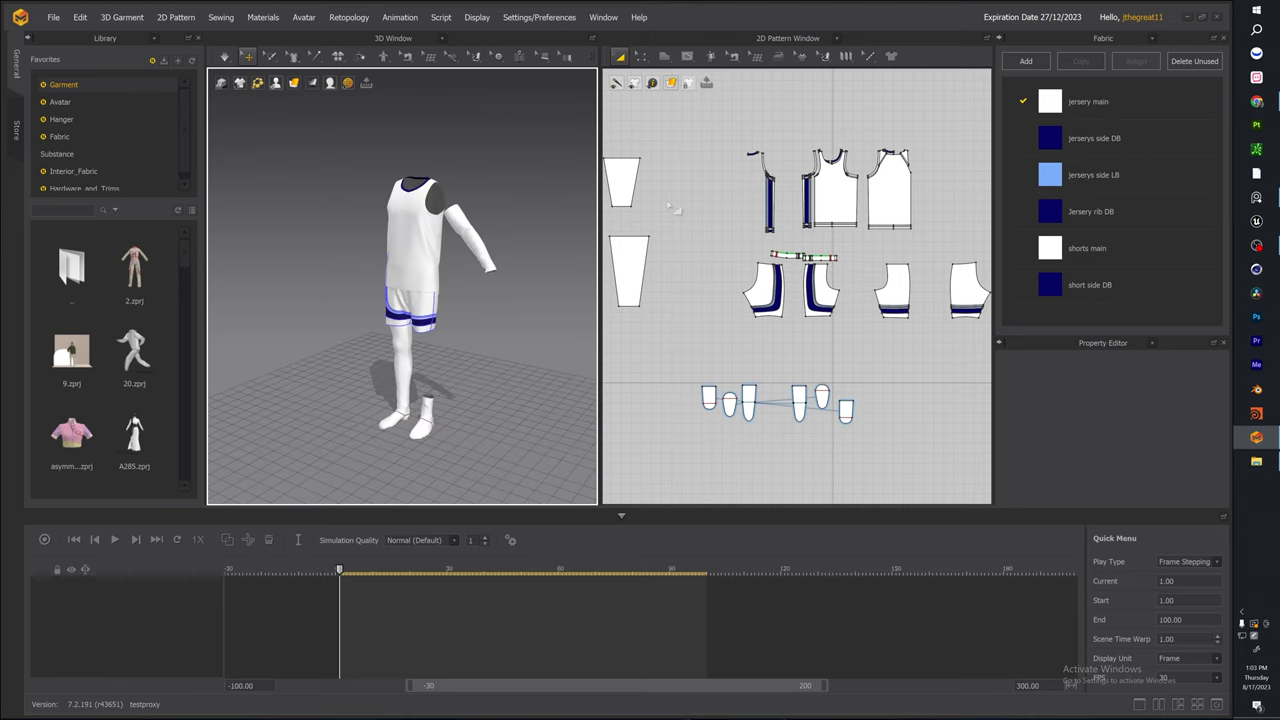
scroll(877, 258, down, 4)
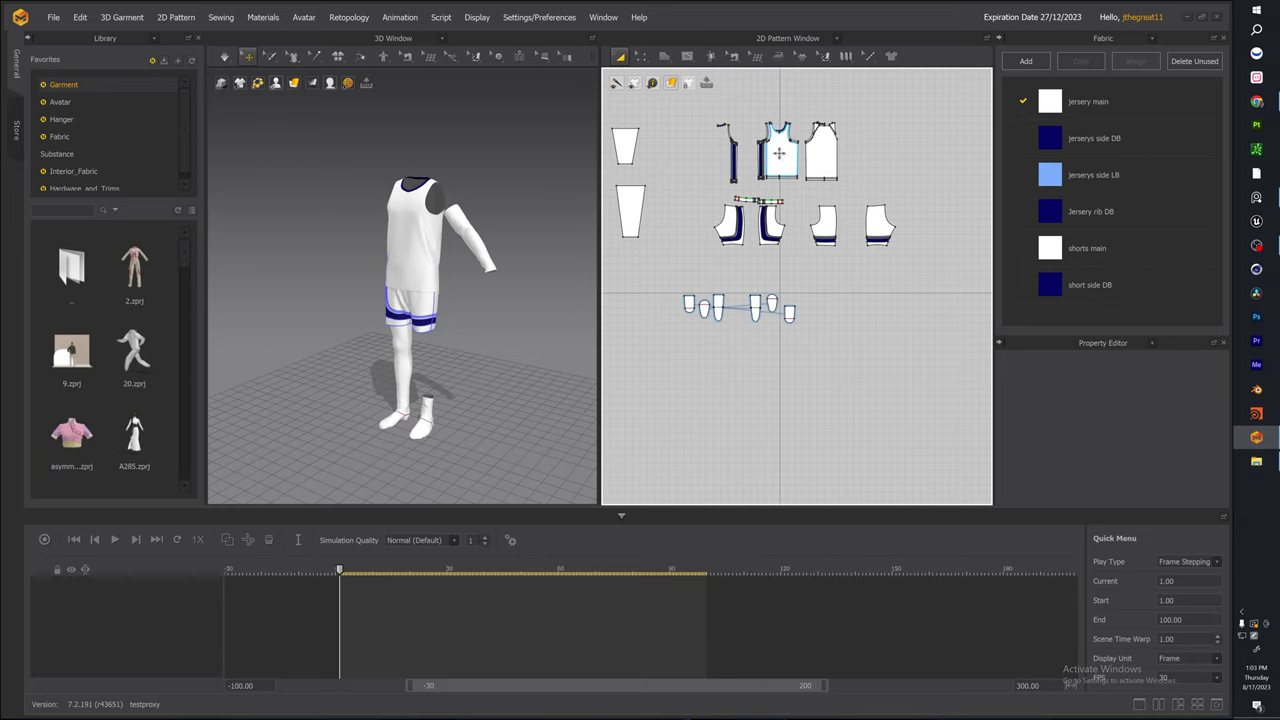
right_drag(455, 245, 430, 222)
mouse_move(403, 281)
right_down()
mouse_move(423, 278)
mouse_move(404, 286)
right_up()
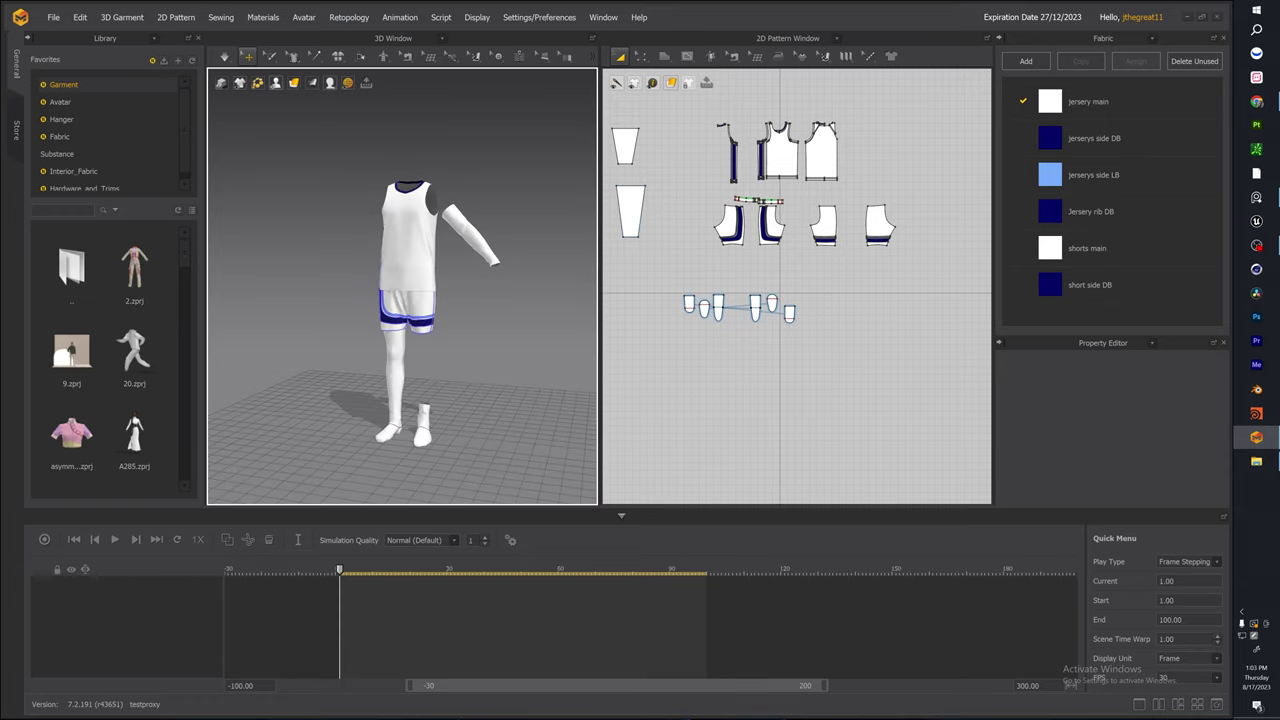
Switch to PureRef and look through the jersey photos, avatar renders and pattern diagrams on the reference board
mouse_move(1258, 204)
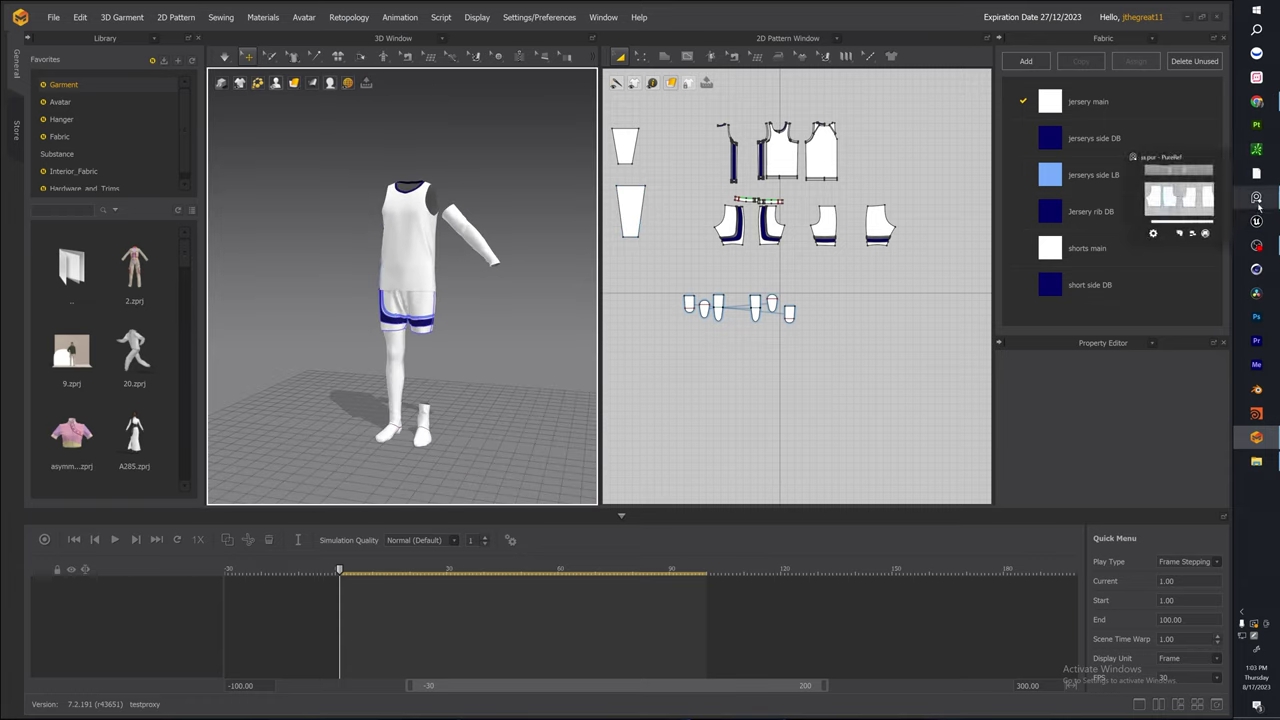
click(1258, 204)
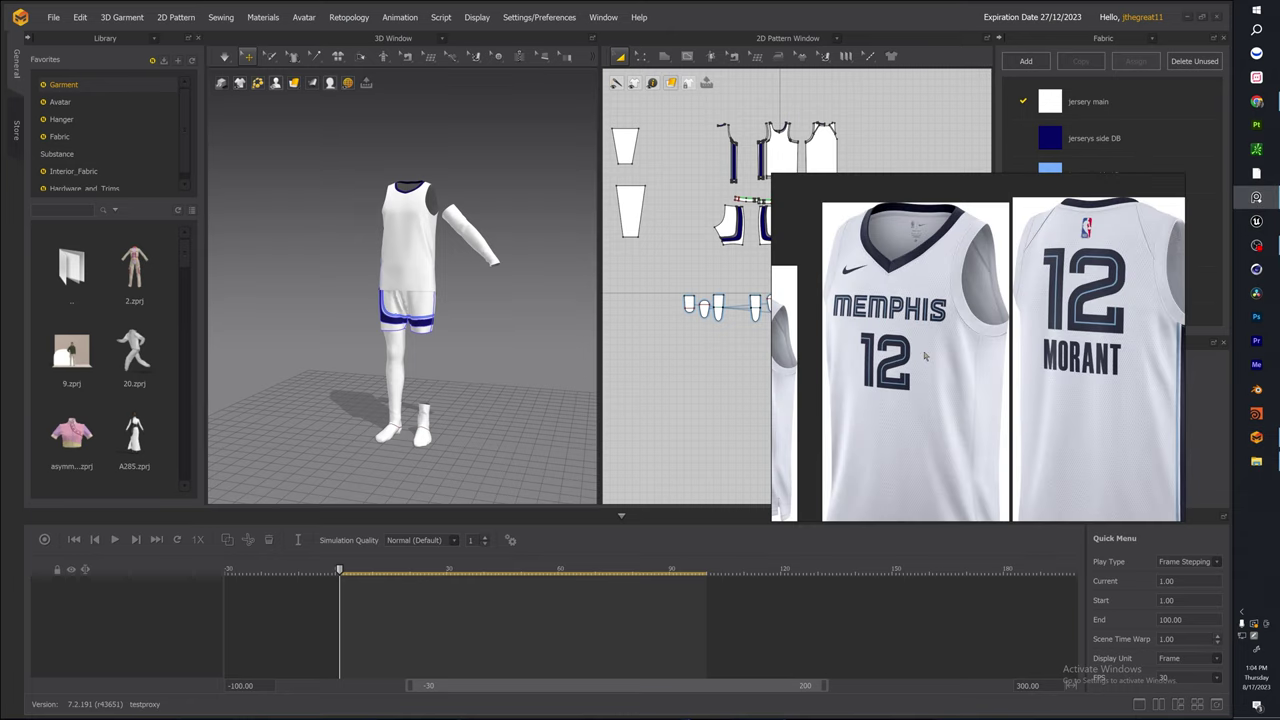
scroll(998, 387, down, 4)
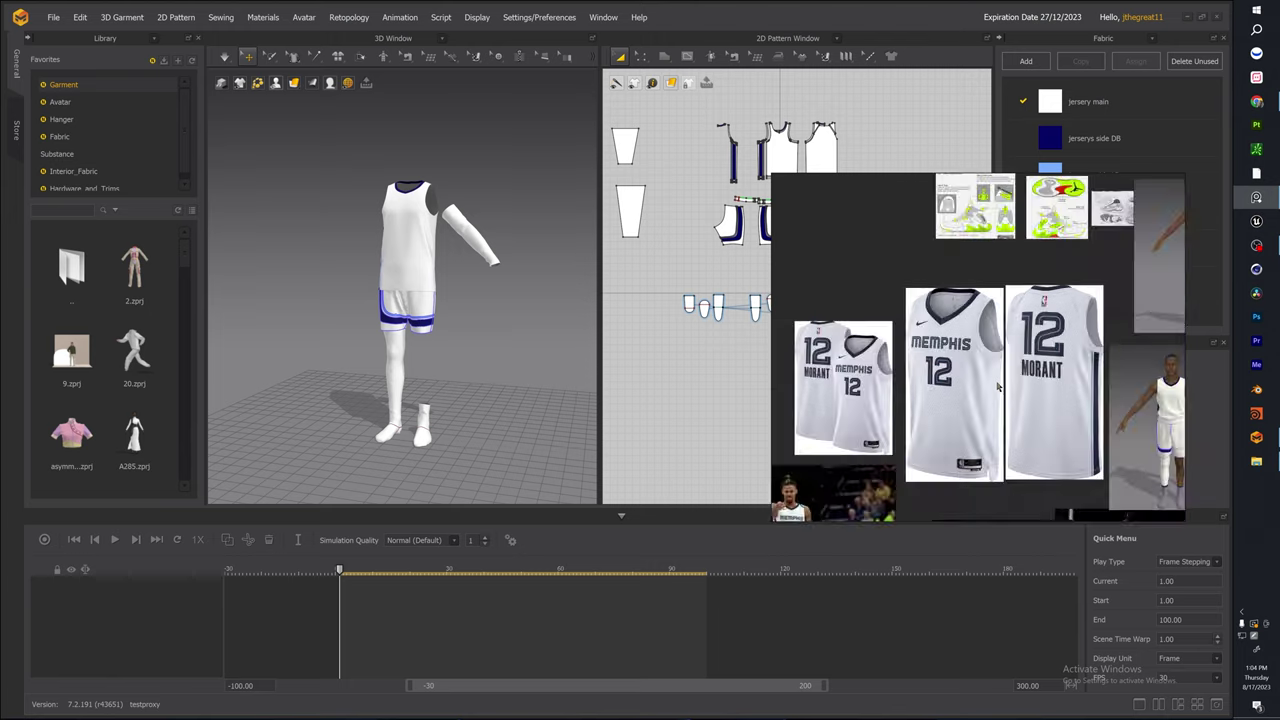
scroll(998, 387, up, 1)
middle_drag(1004, 405, 958, 340)
scroll(965, 345, up, 2)
scroll(965, 345, down, 3)
scroll(1094, 345, up, 3)
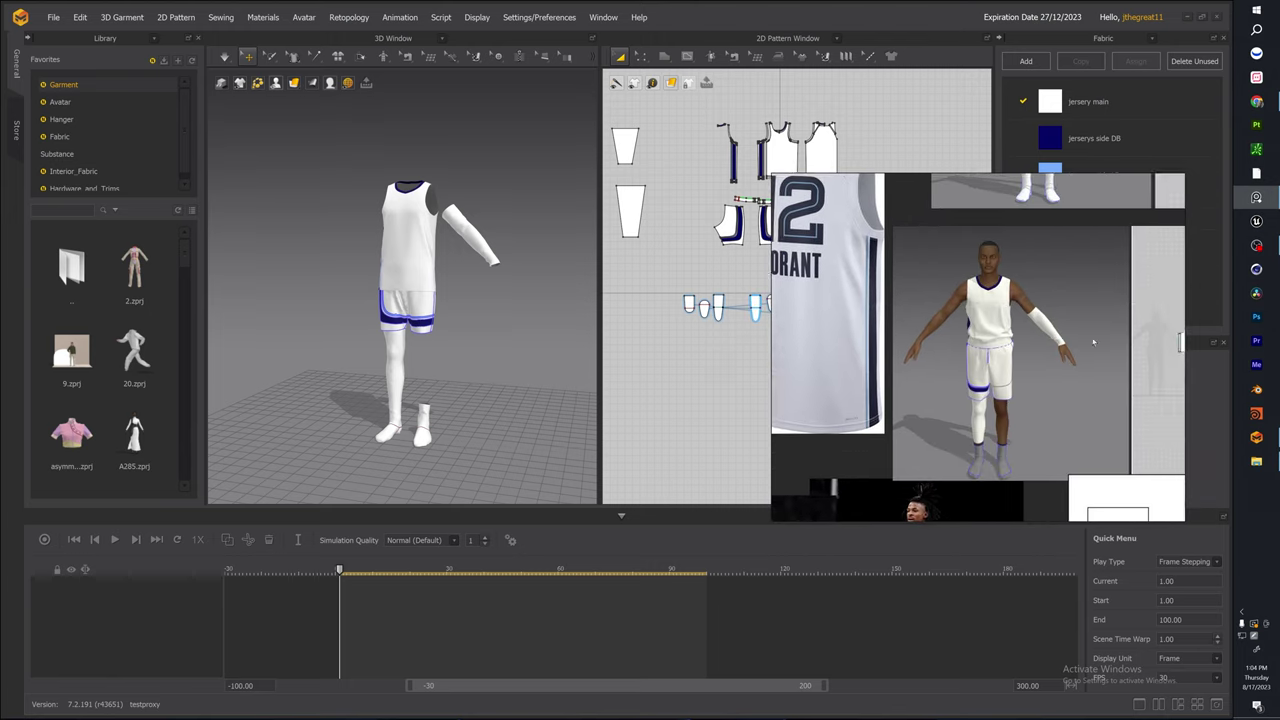
scroll(1094, 343, down, 3)
scroll(1118, 384, up, 1)
middle_drag(1118, 384, 893, 360)
scroll(980, 427, up, 1)
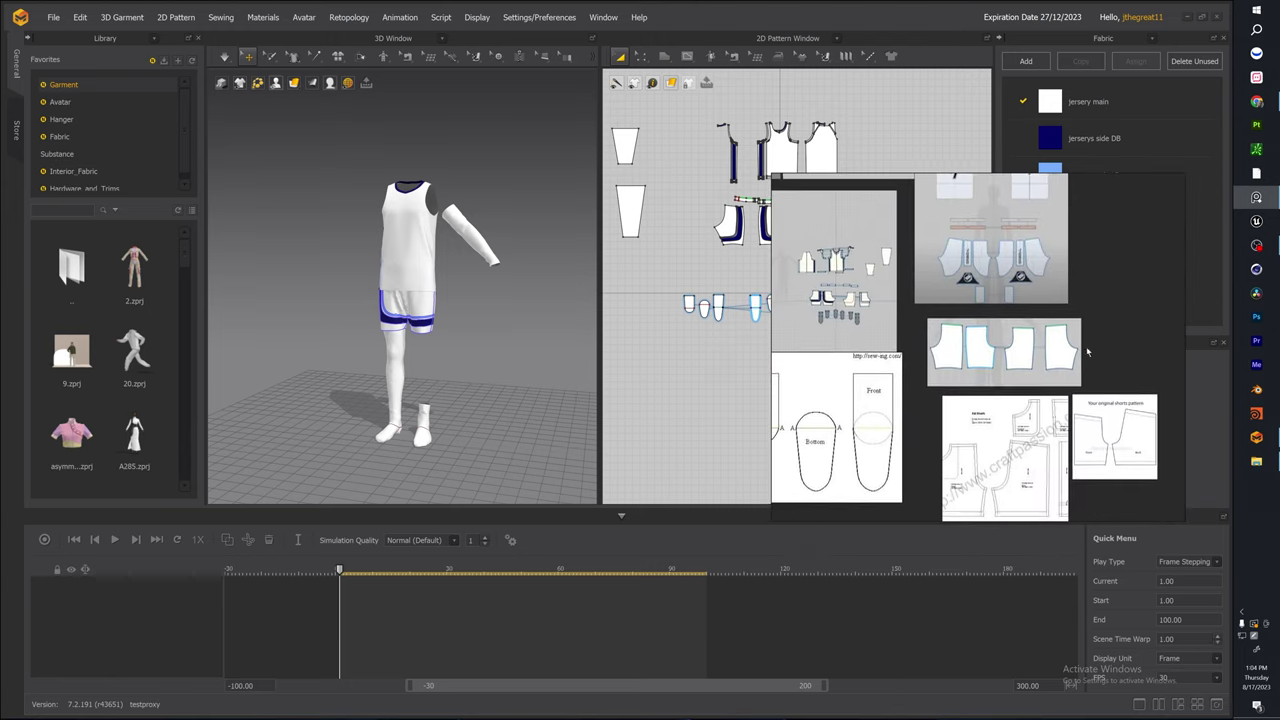
middle_drag(1086, 354, 1138, 462)
middle_drag(851, 277, 1141, 414)
middle_drag(907, 405, 1059, 341)
right_drag(939, 241, 1150, 719)
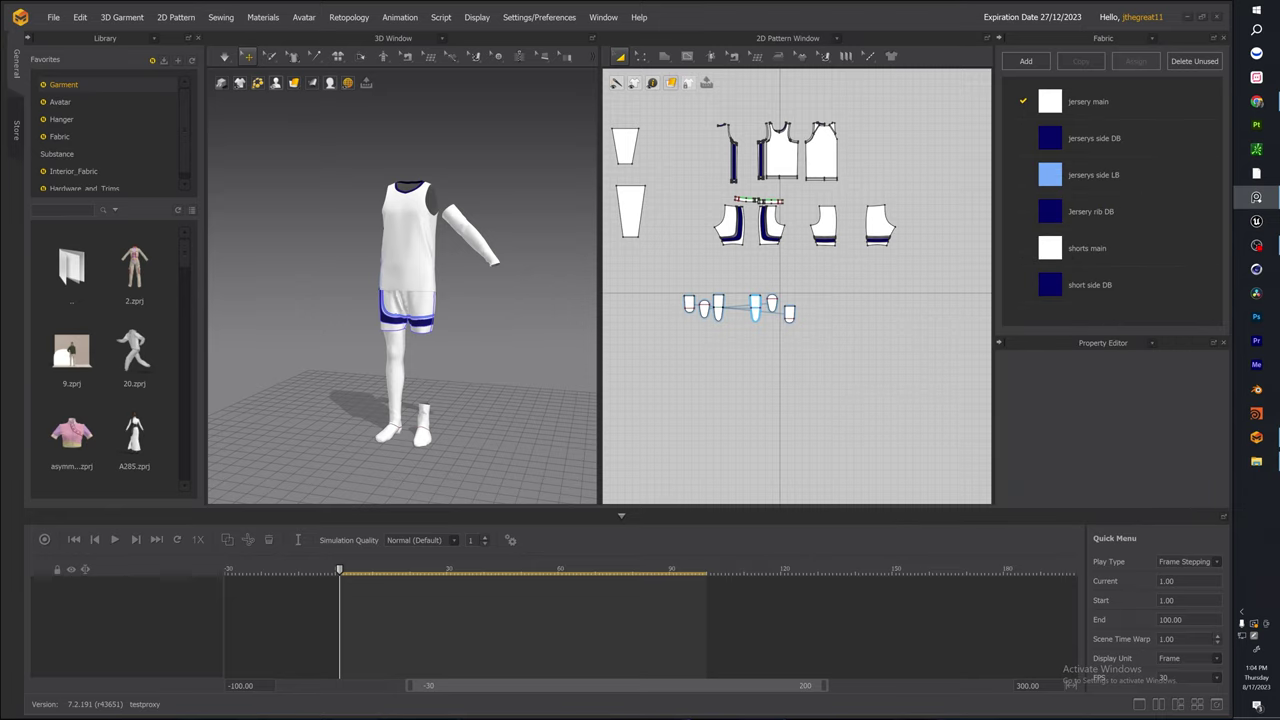
Start a new empty project and look over its blank 3D and 2D workspaces
click(54, 18)
click(82, 40)
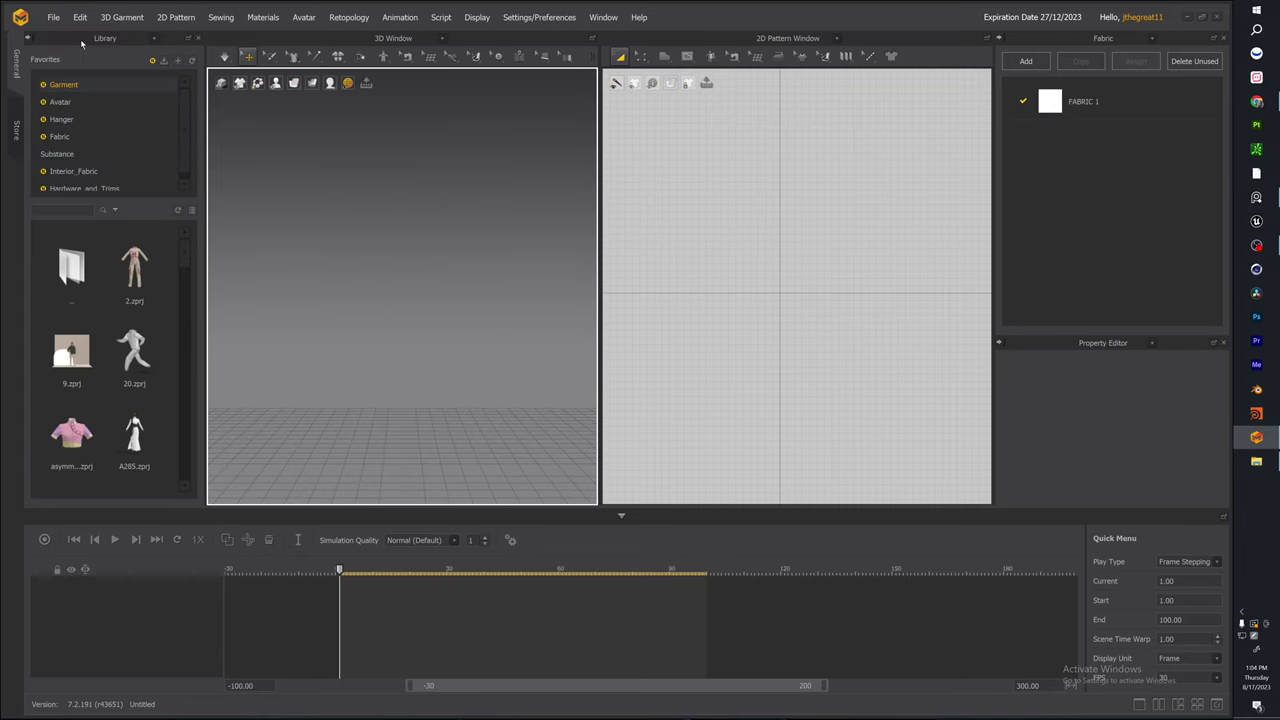
right_drag(474, 299, 508, 348)
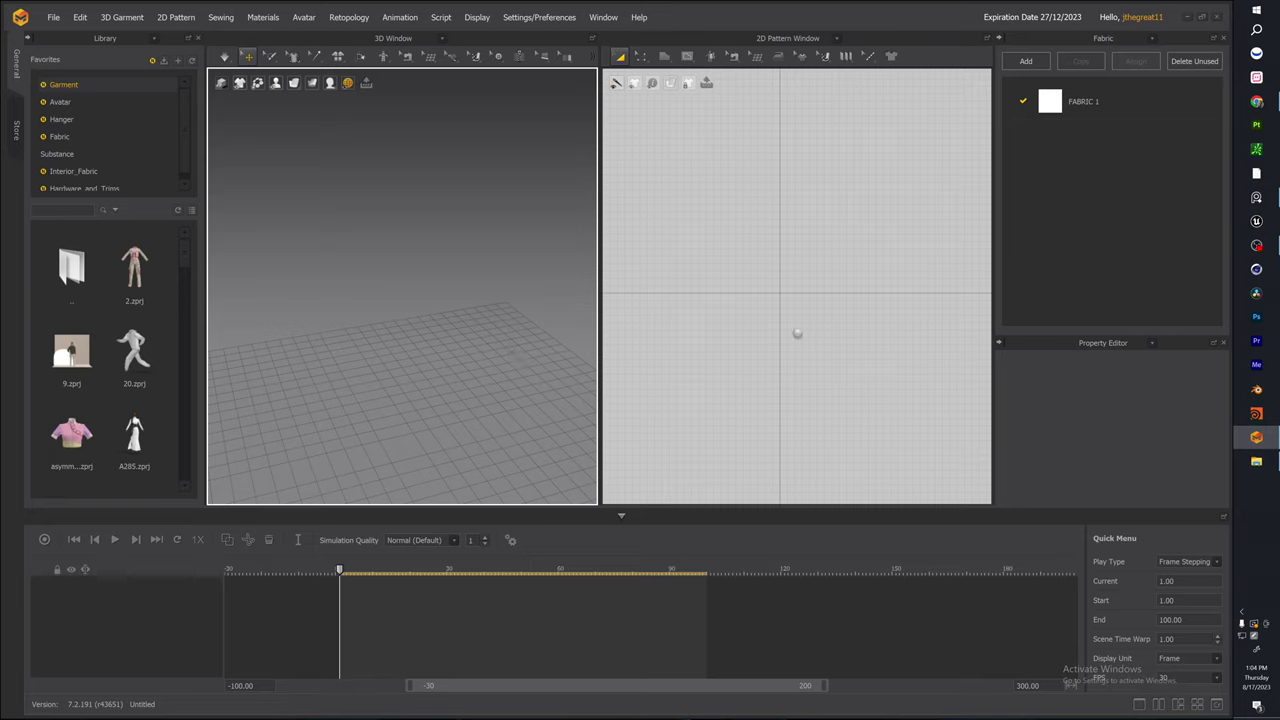
right_drag(797, 333, 746, 330)
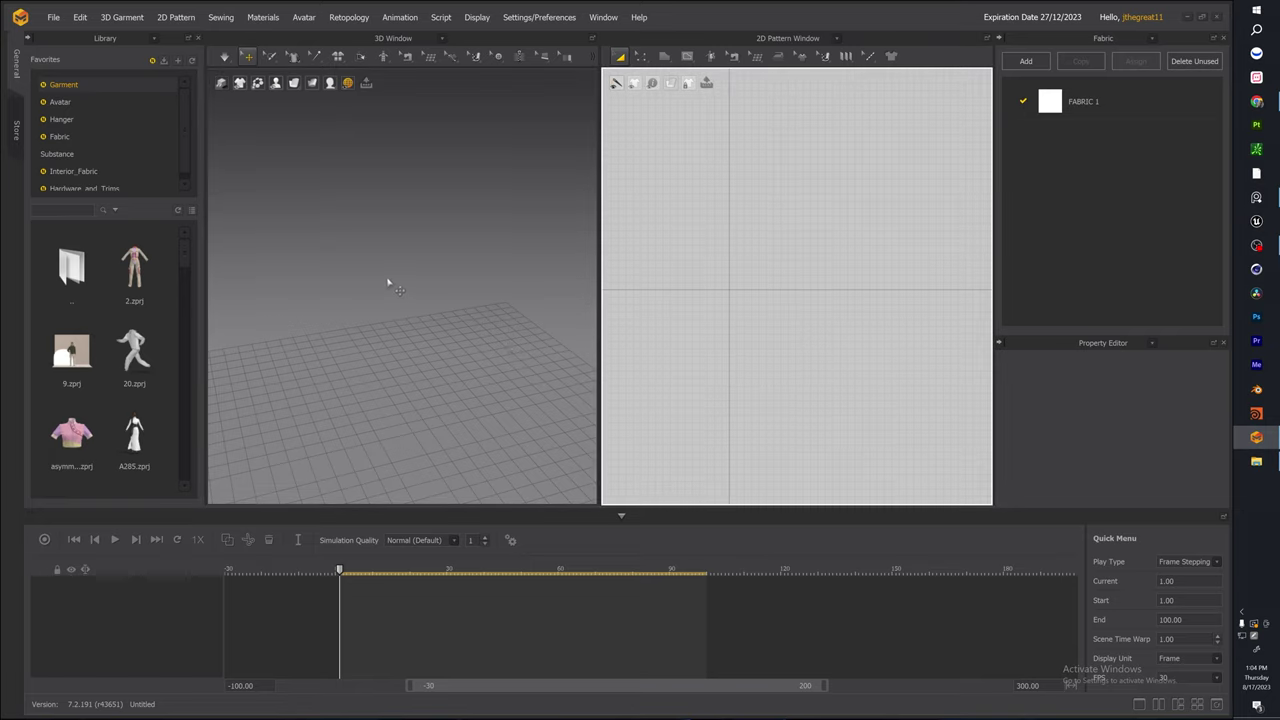
Load the avatar MV2_Nate.avt from the Male_V2 folder of the avatar library
click(60, 102)
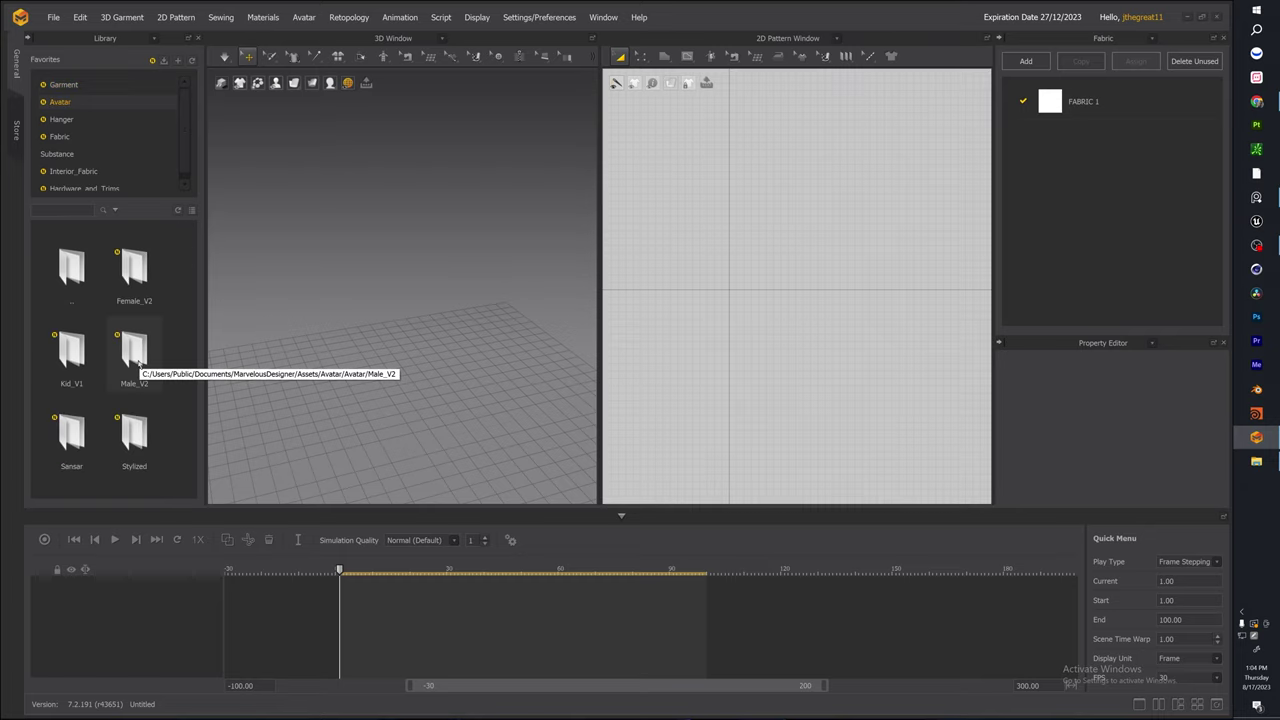
double_click(137, 366)
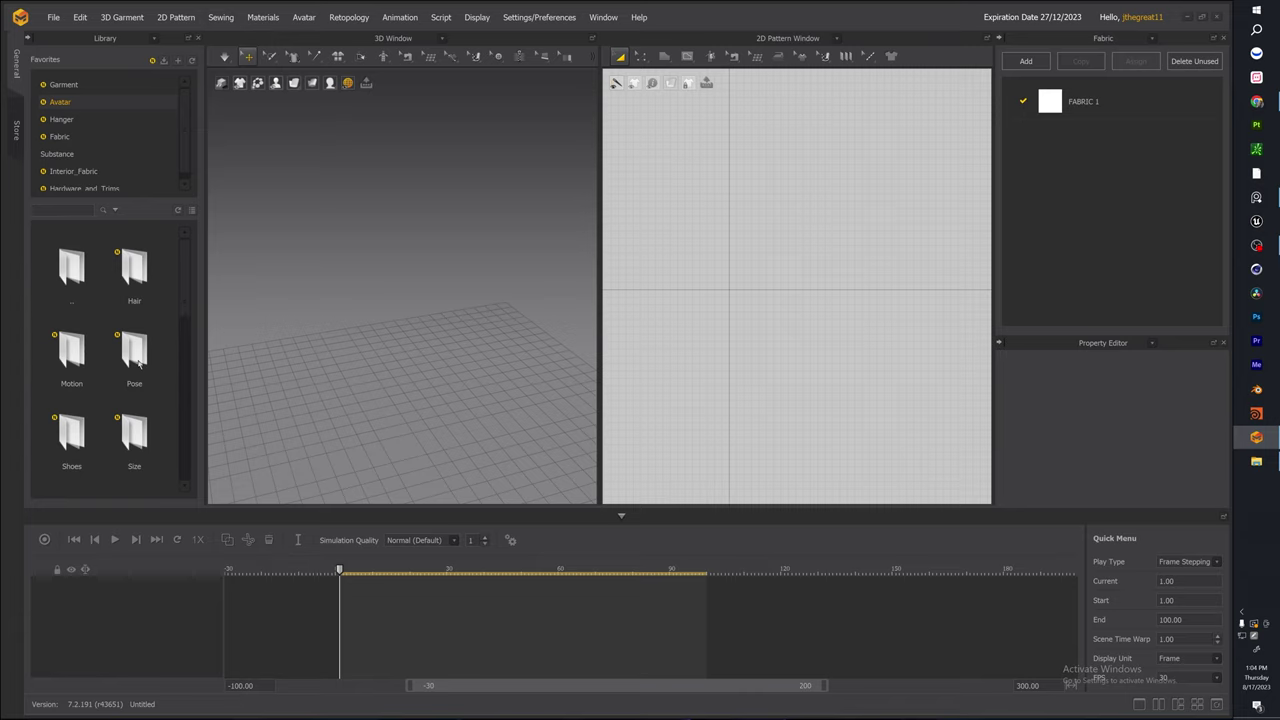
scroll(139, 365, down, 3)
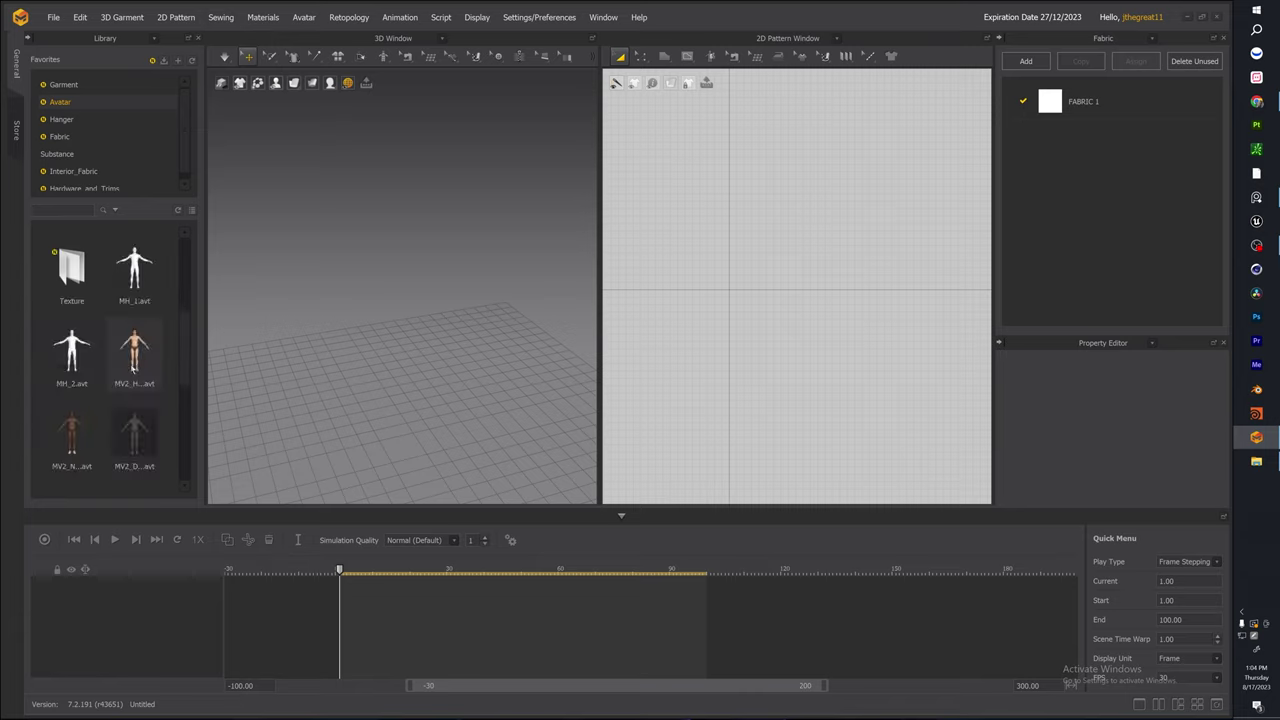
drag(184, 330, 194, 384)
scroll(120, 383, up, 3)
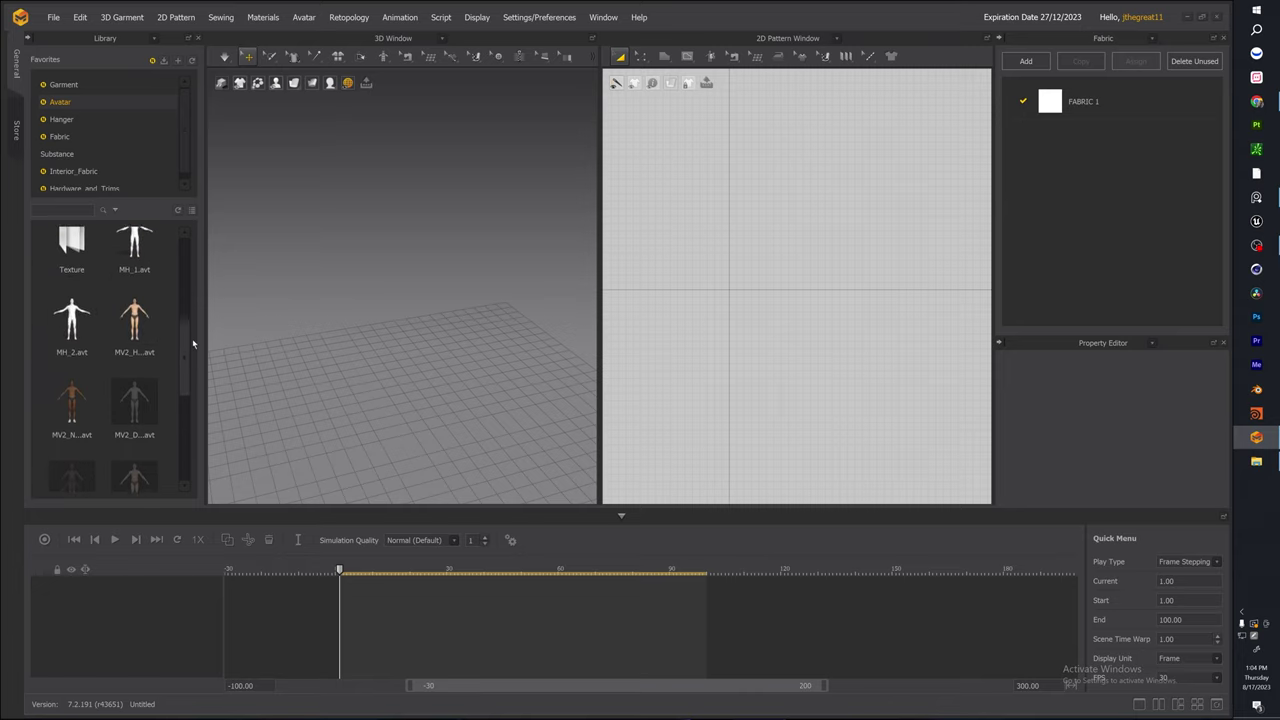
mouse_move(75, 426)
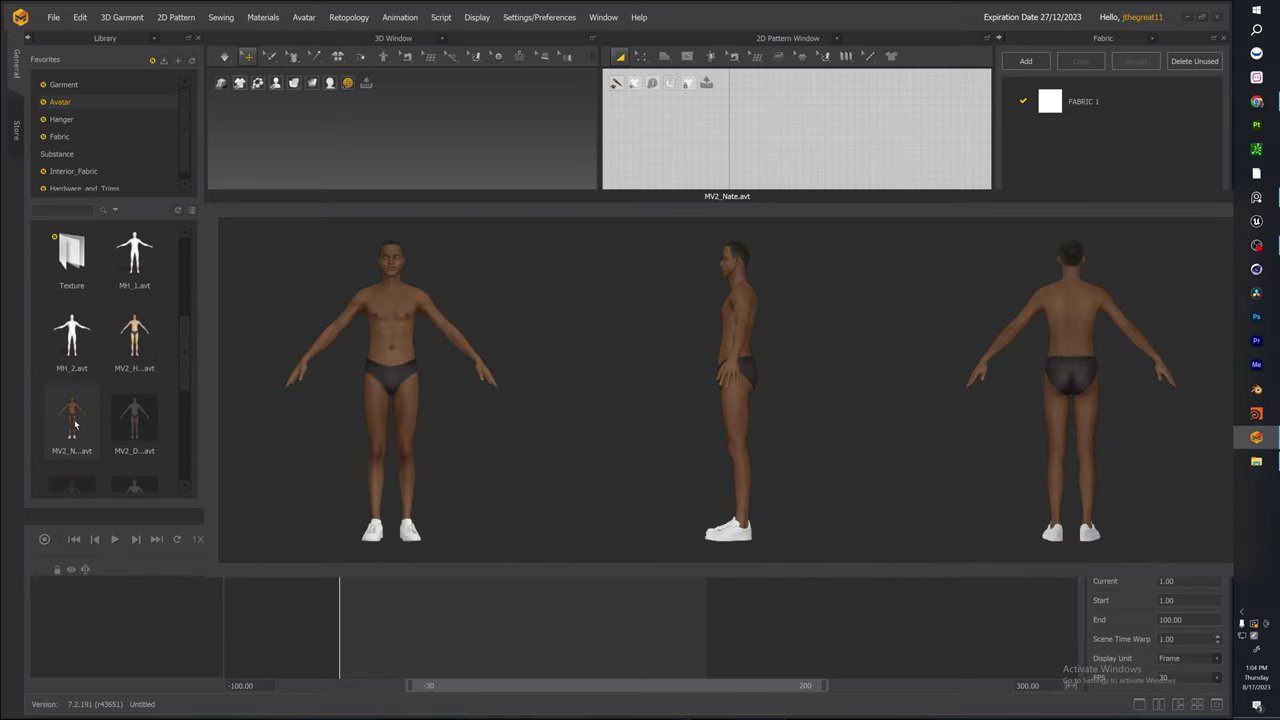
double_click(73, 425)
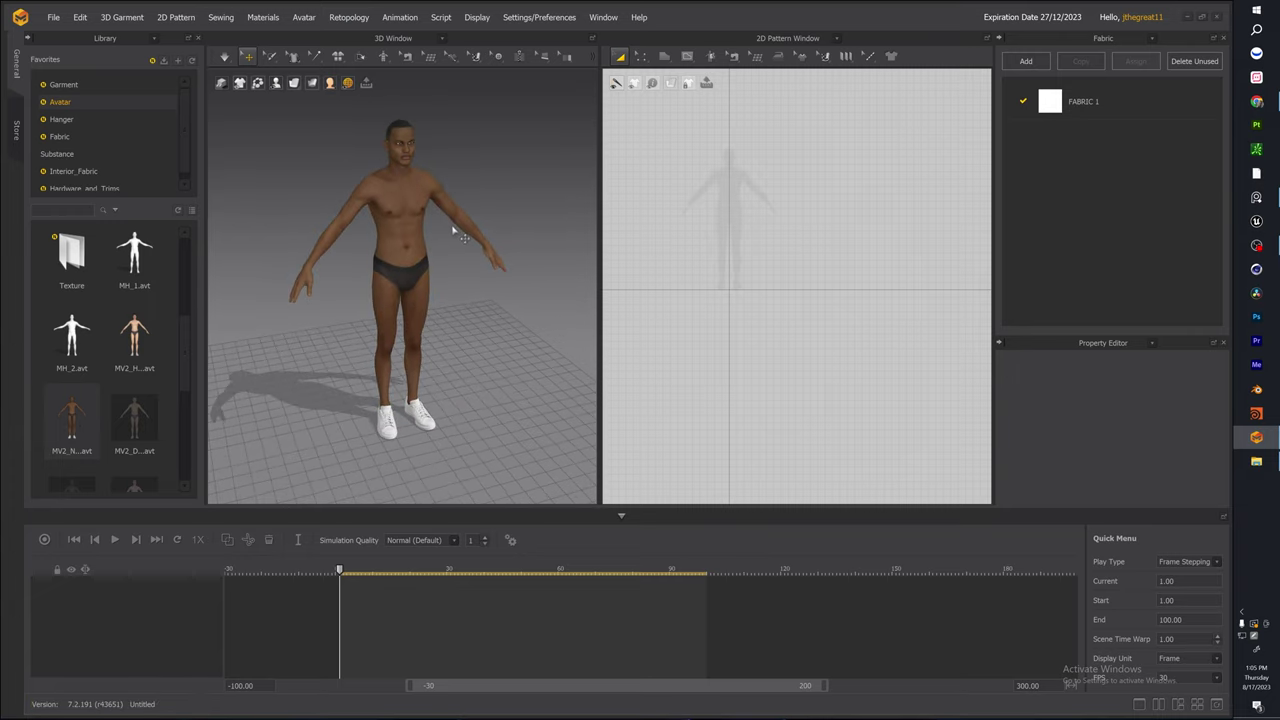
Delete the avatar's shoes and view the barefoot body from several sides
right_drag(470, 215, 441, 193)
right_click(425, 450)
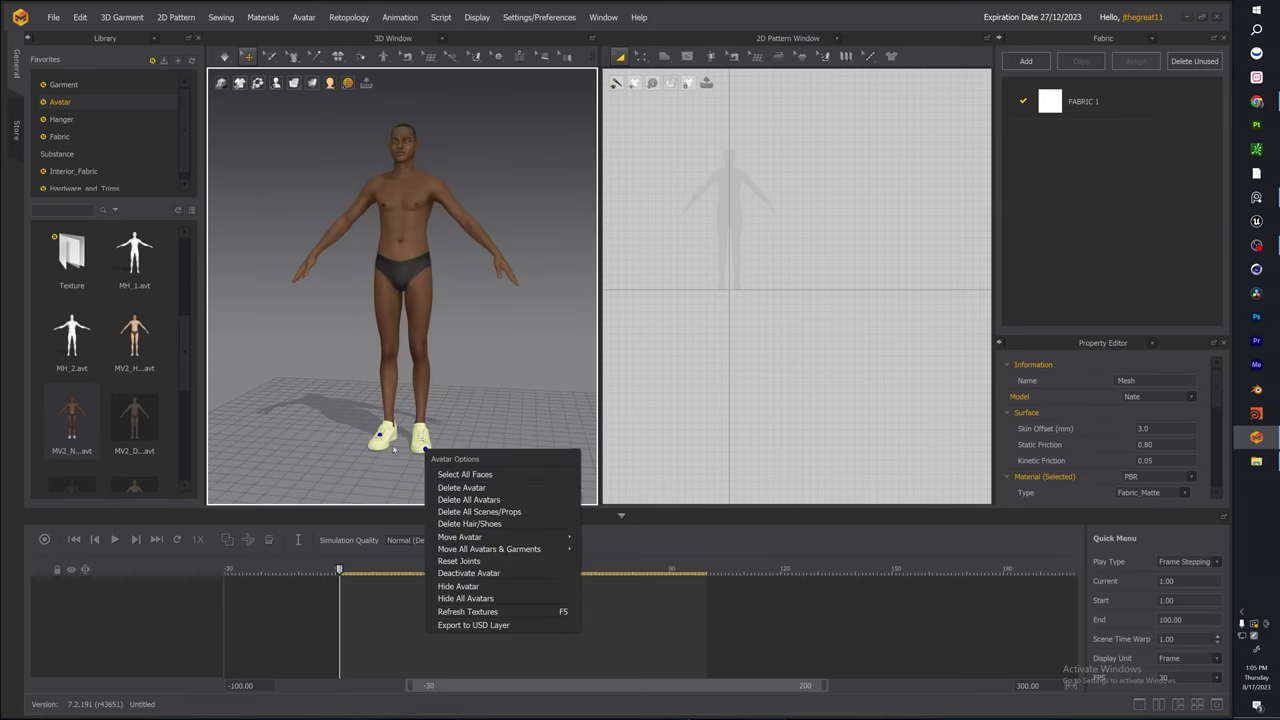
click(472, 527)
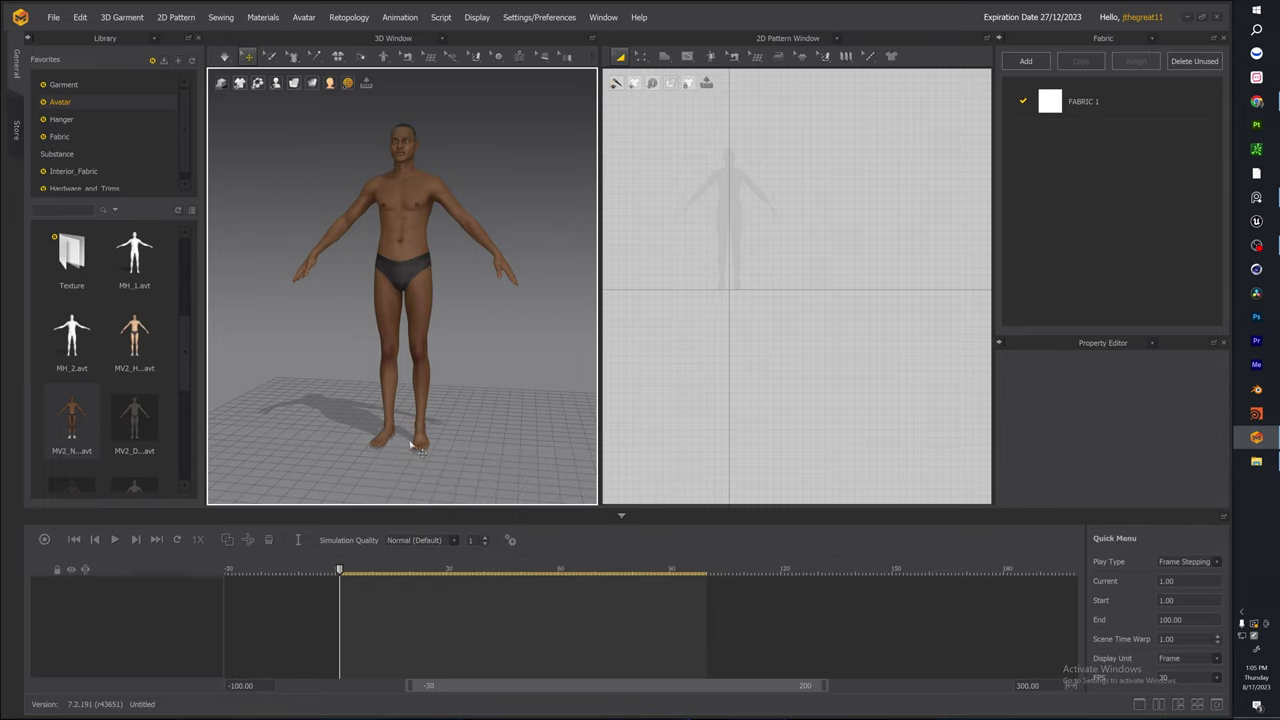
mouse_move(406, 356)
right_down()
mouse_move(494, 313)
mouse_move(520, 337)
mouse_move(416, 369)
mouse_move(401, 359)
right_up()
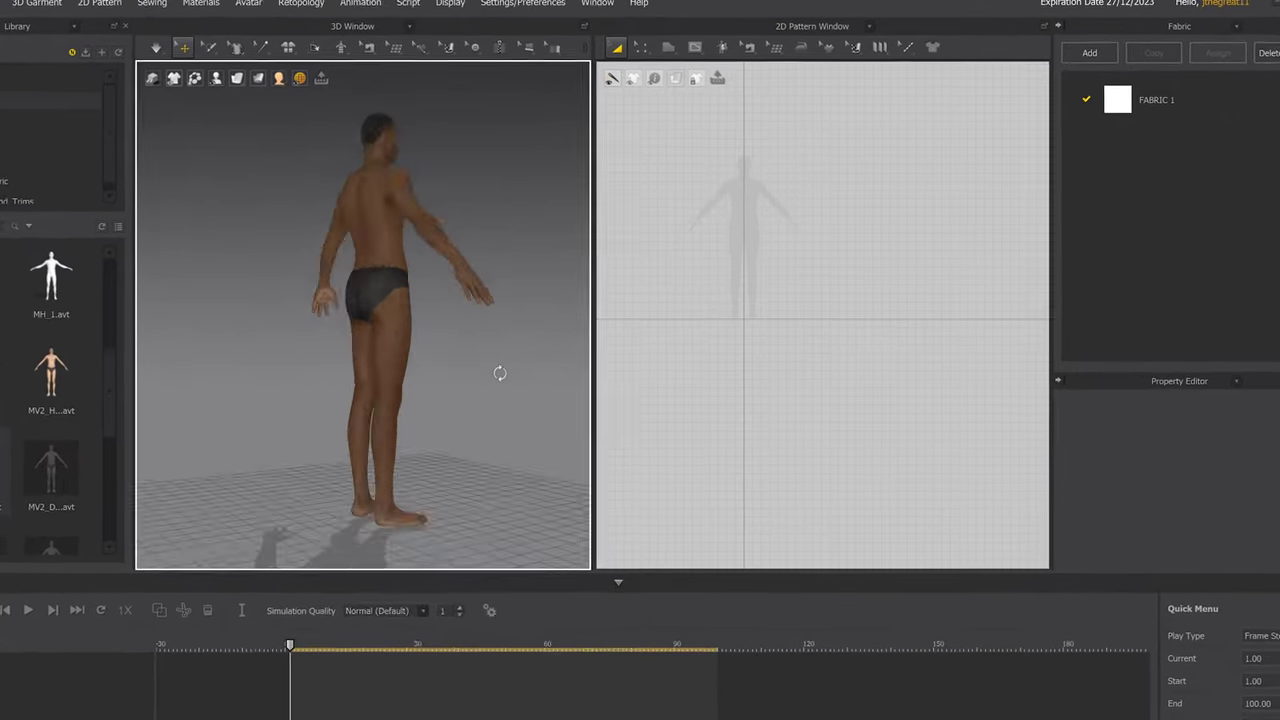
mouse_move(401, 359)
middle_down()
mouse_move(404, 376)
mouse_move(387, 354)
middle_up()
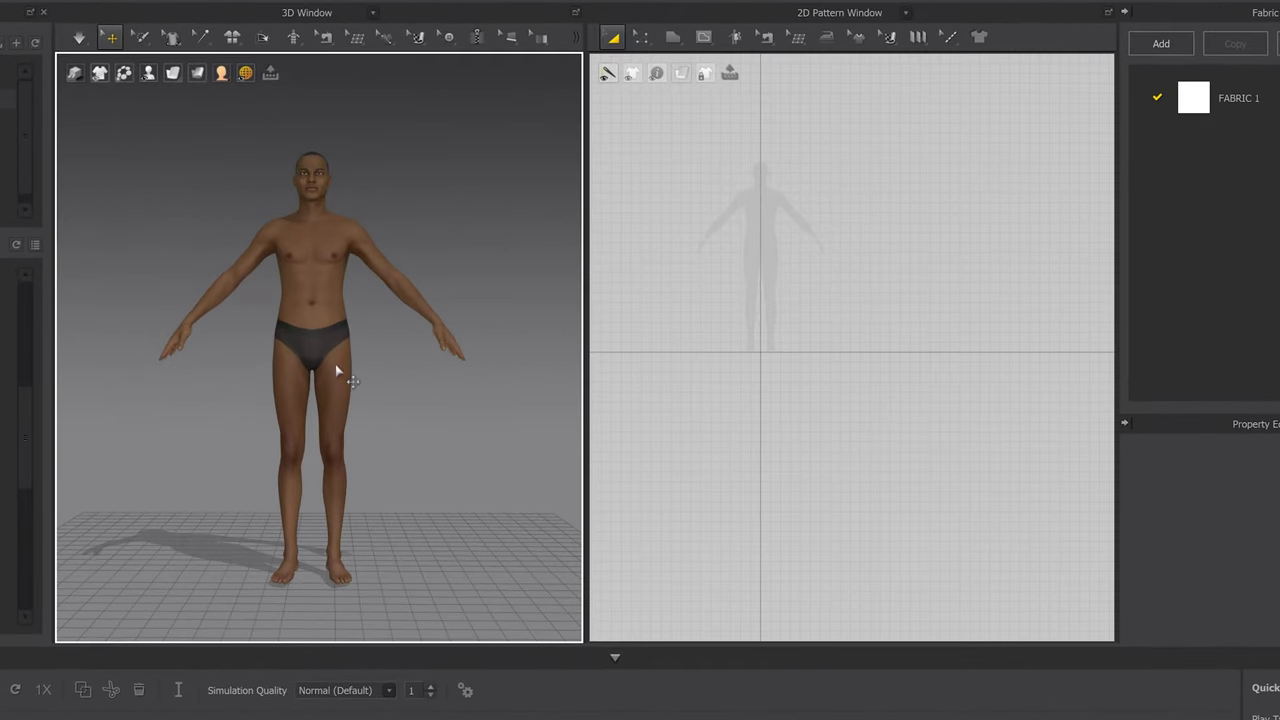
right_drag(1270, 715, 811, 586)
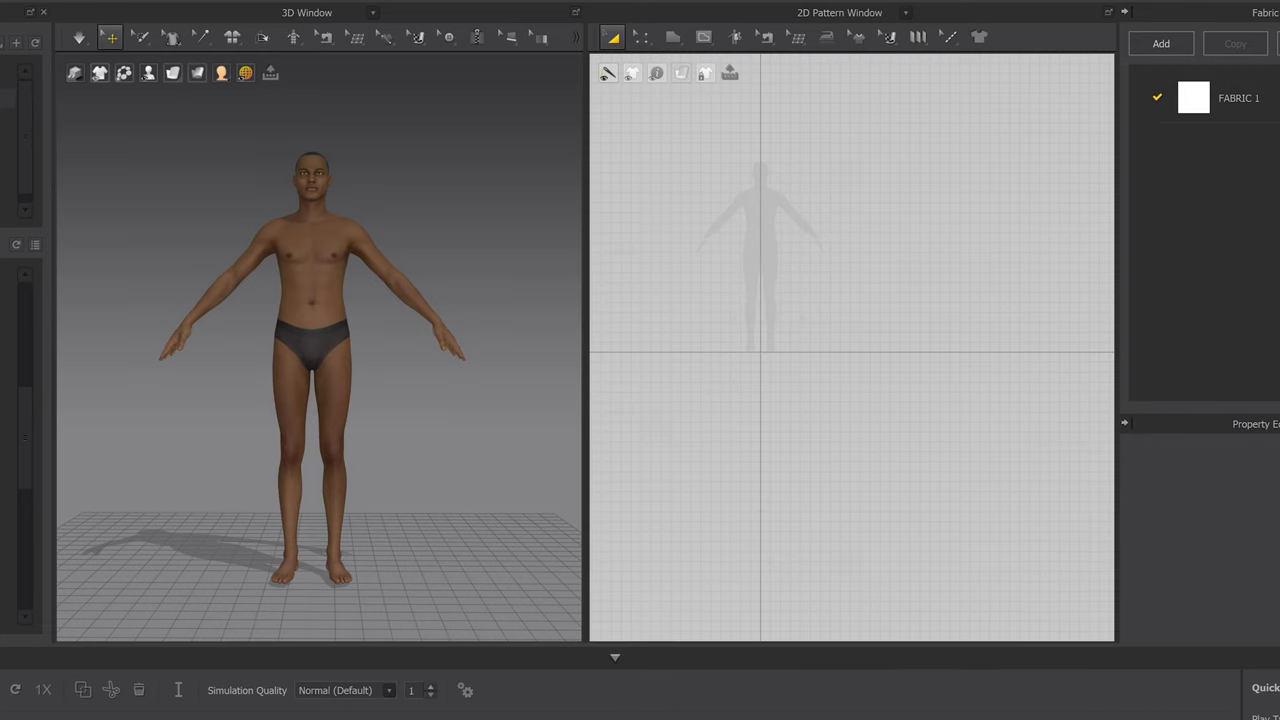
Draw a trial rectangular pattern over the torso of the avatar silhouette
drag(667, 36, 708, 96)
drag(690, 173, 774, 313)
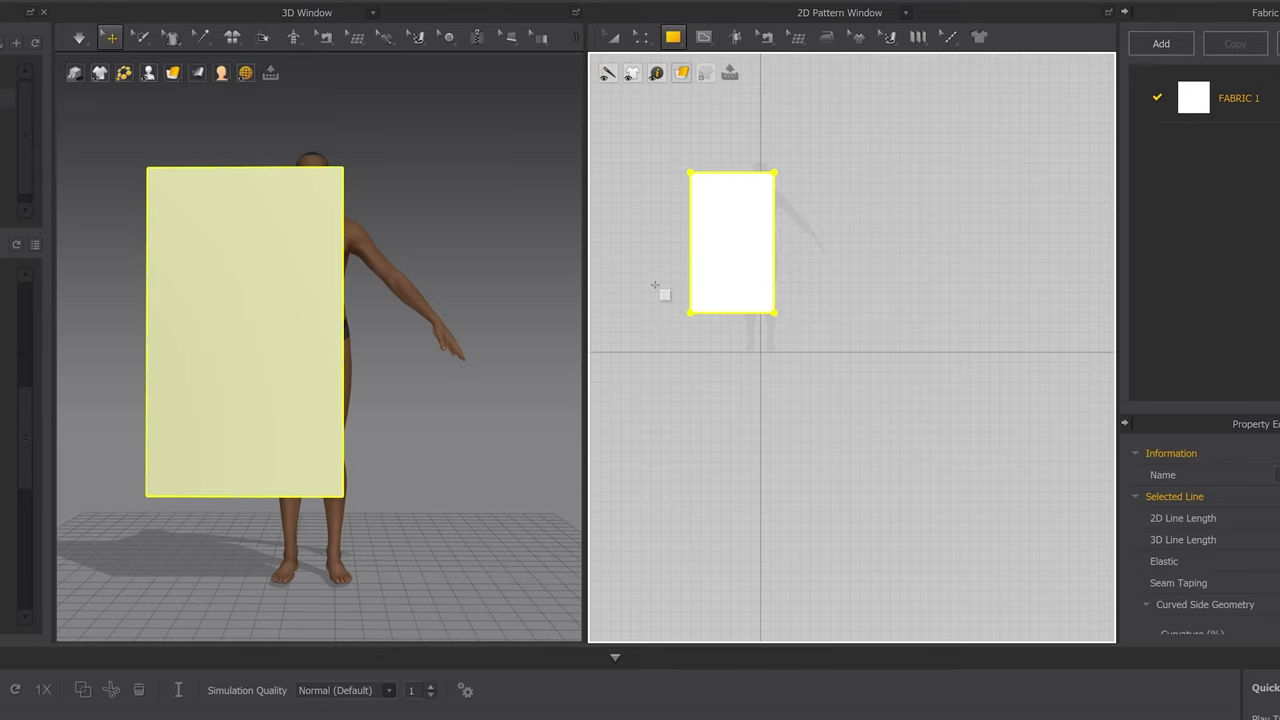
scroll(365, 285, down, 3)
right_drag(348, 283, 294, 291)
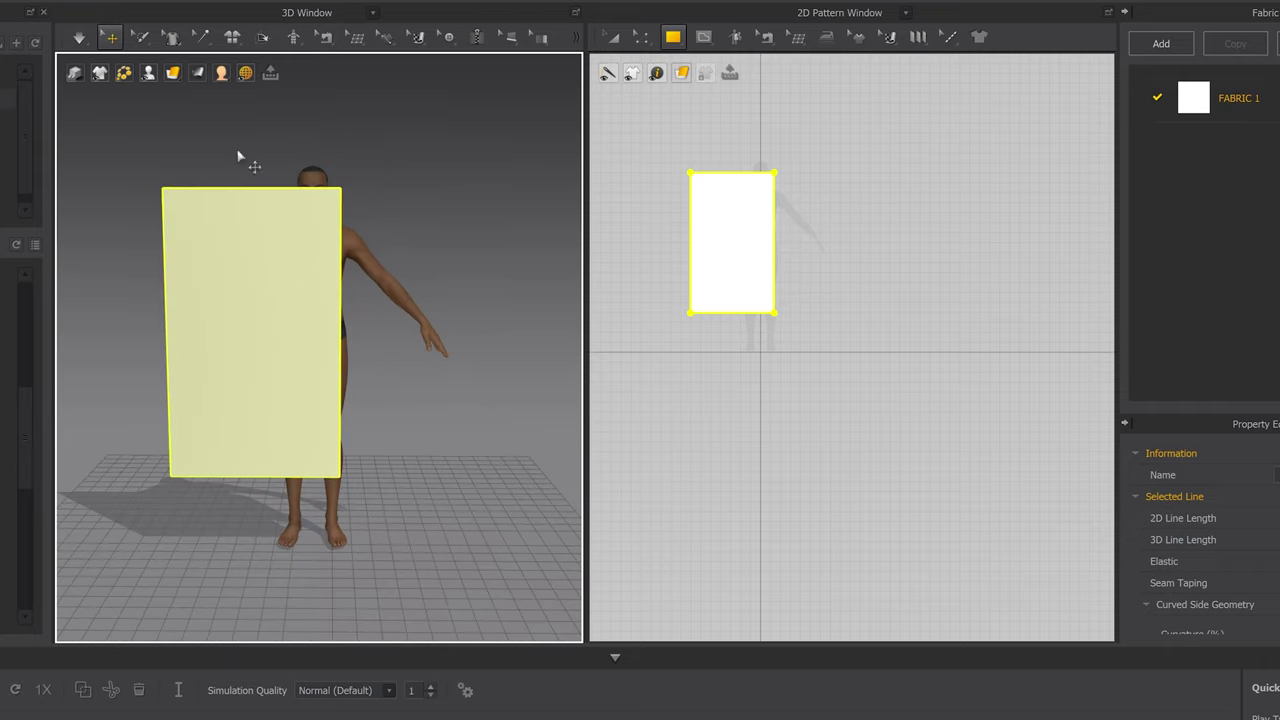
Simulate the trial rectangle with Normal (Default) quality and pull the fallen cloth upward in 3D
click(79, 38)
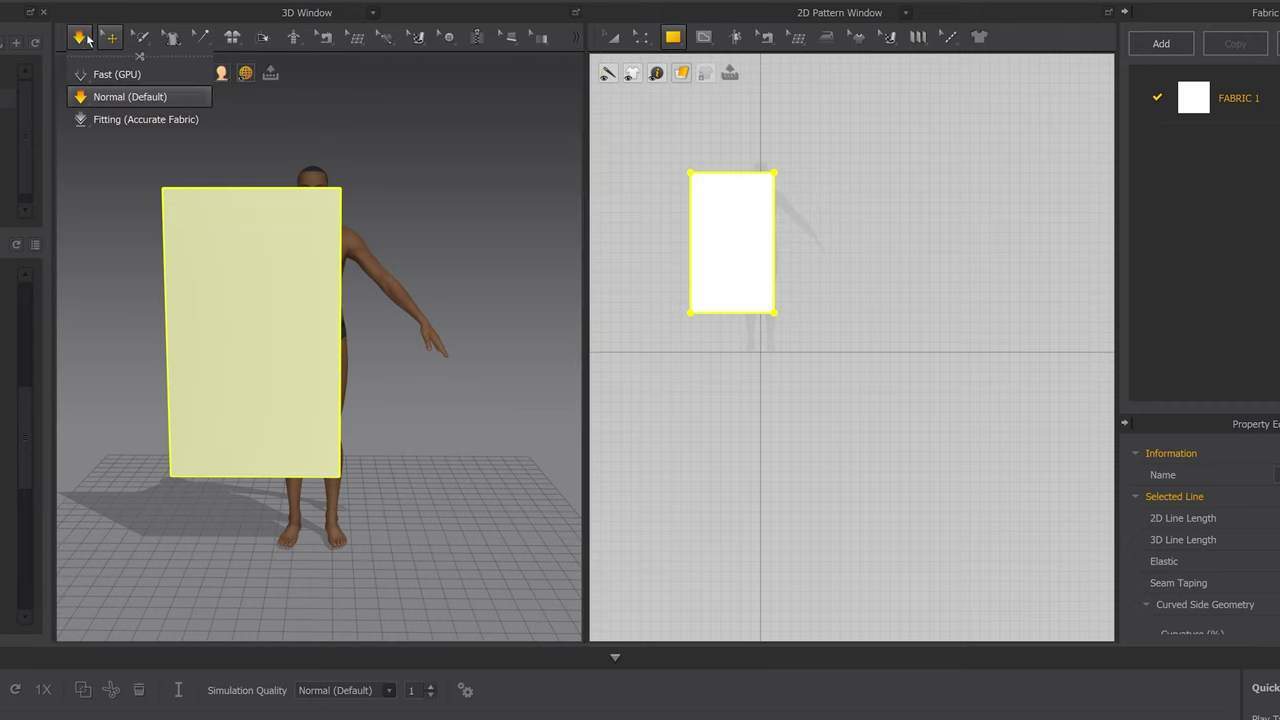
click(80, 40)
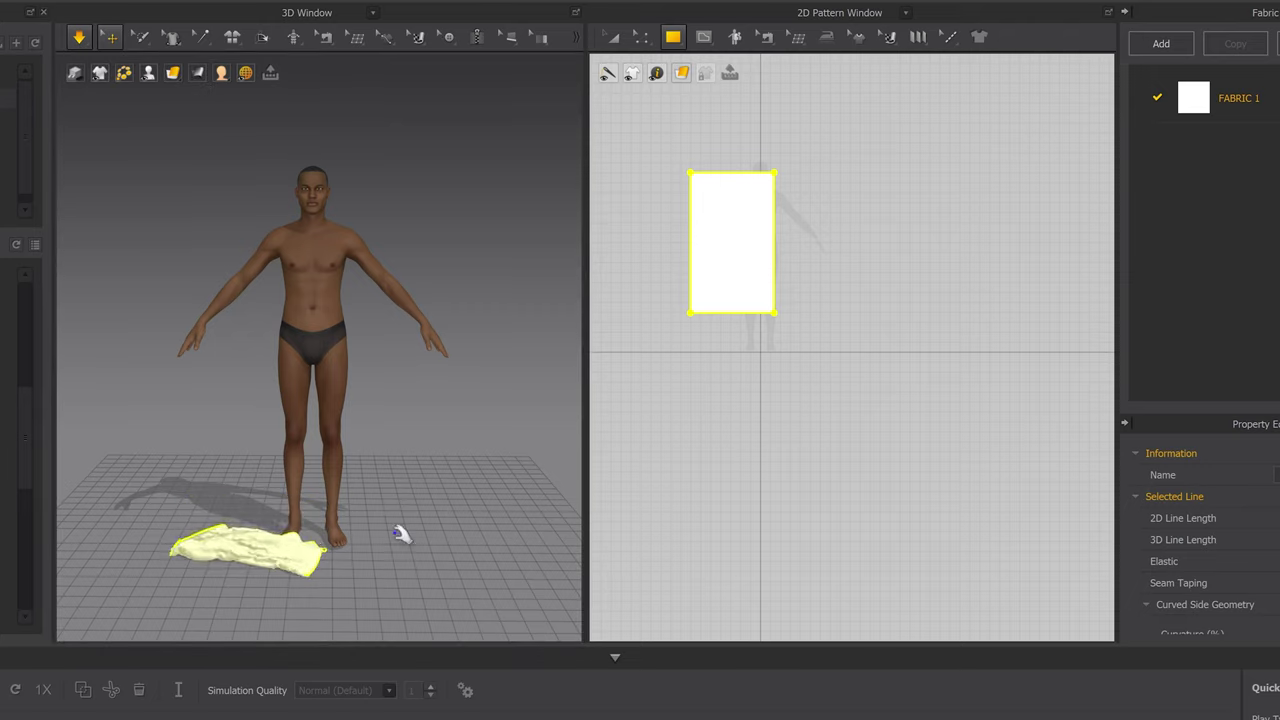
drag(295, 533, 249, 325)
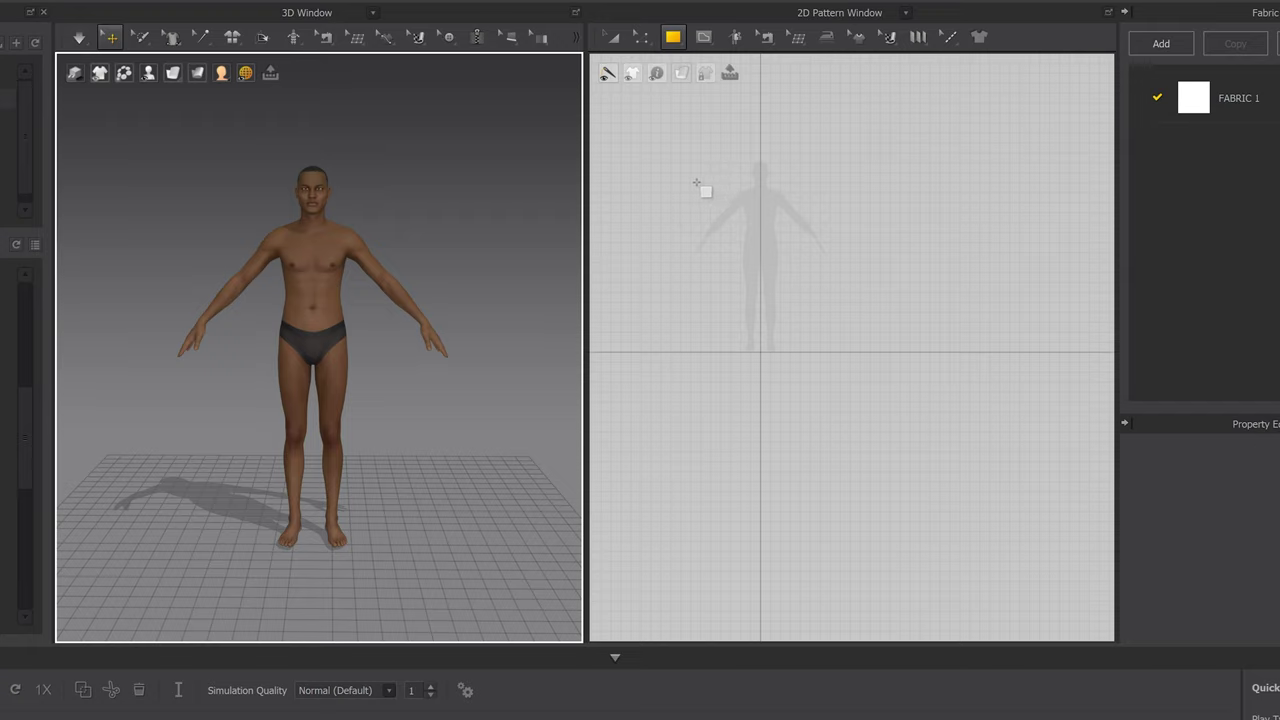
Draw a tall rectangular pattern beside the avatar silhouette's centre line and add a point on each of its four edges
drag(679, 179, 757, 335)
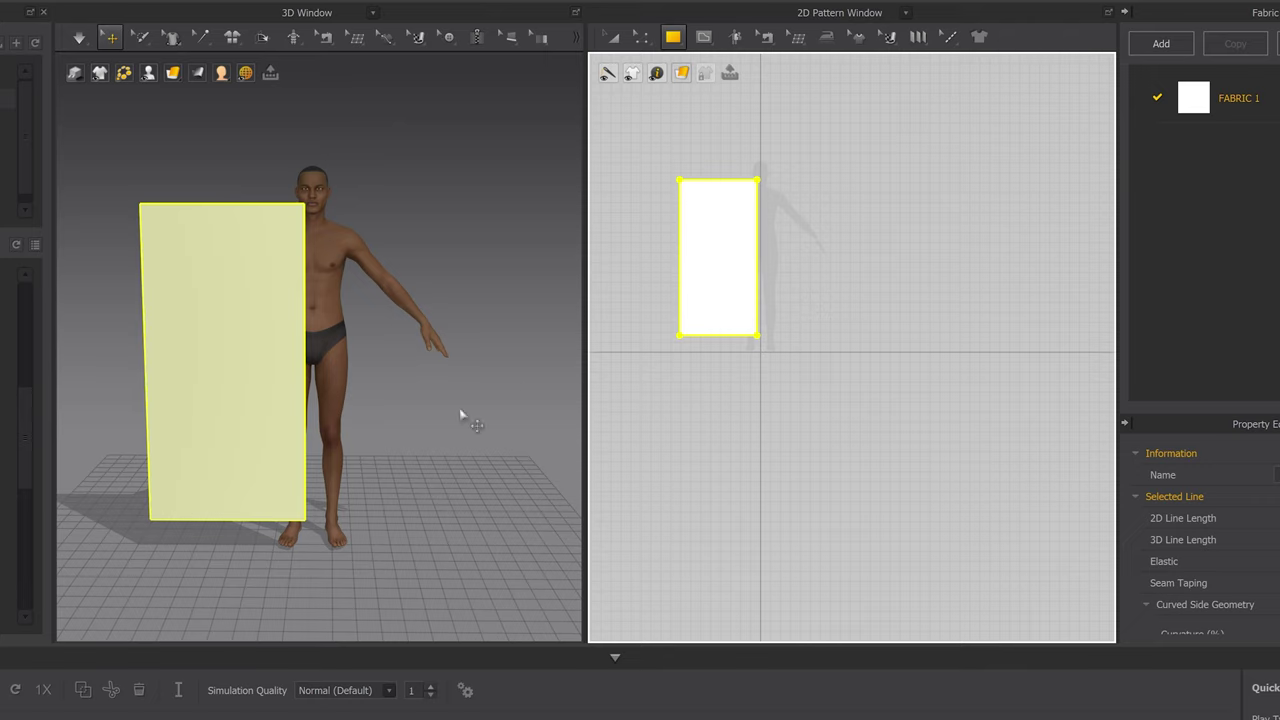
click(640, 37)
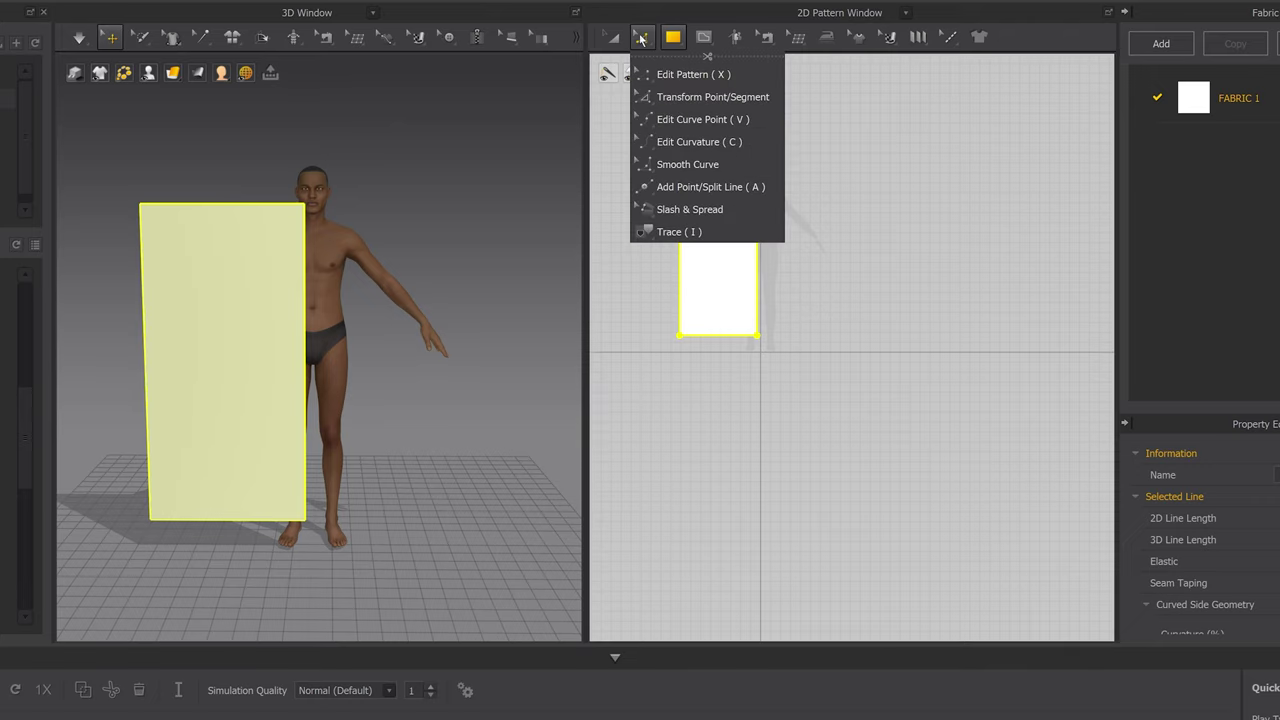
click(672, 187)
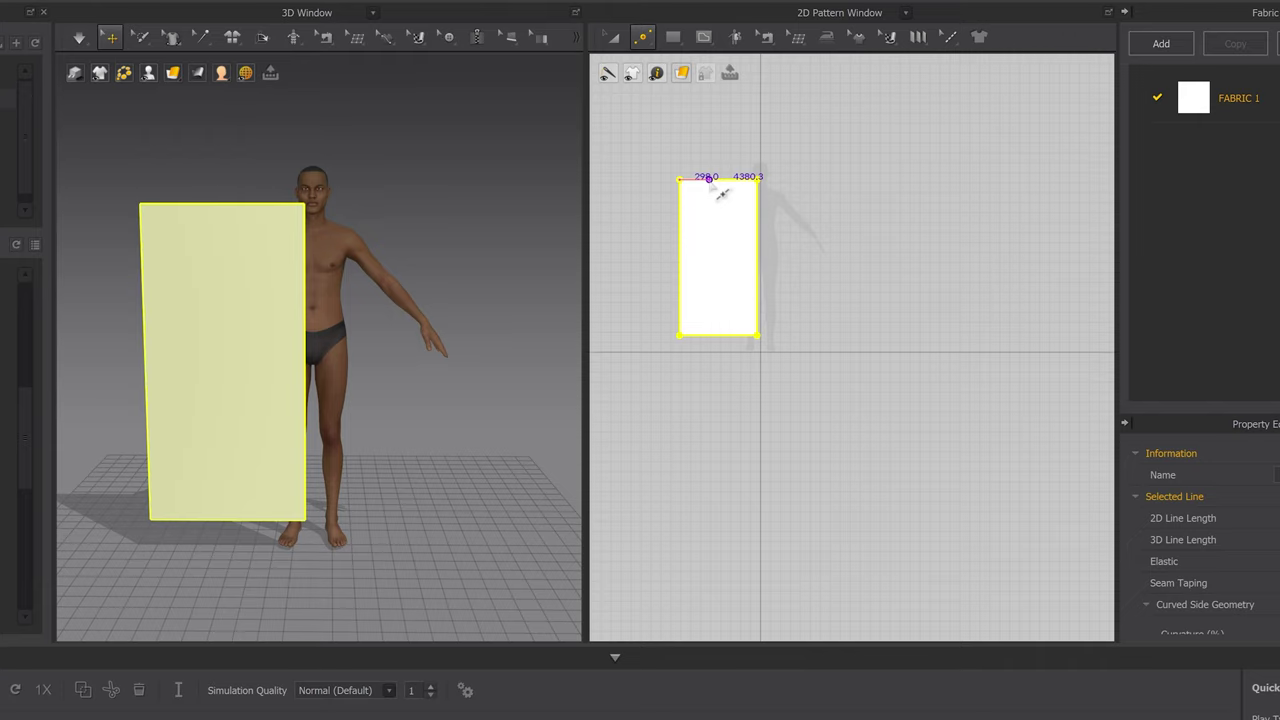
click(721, 192)
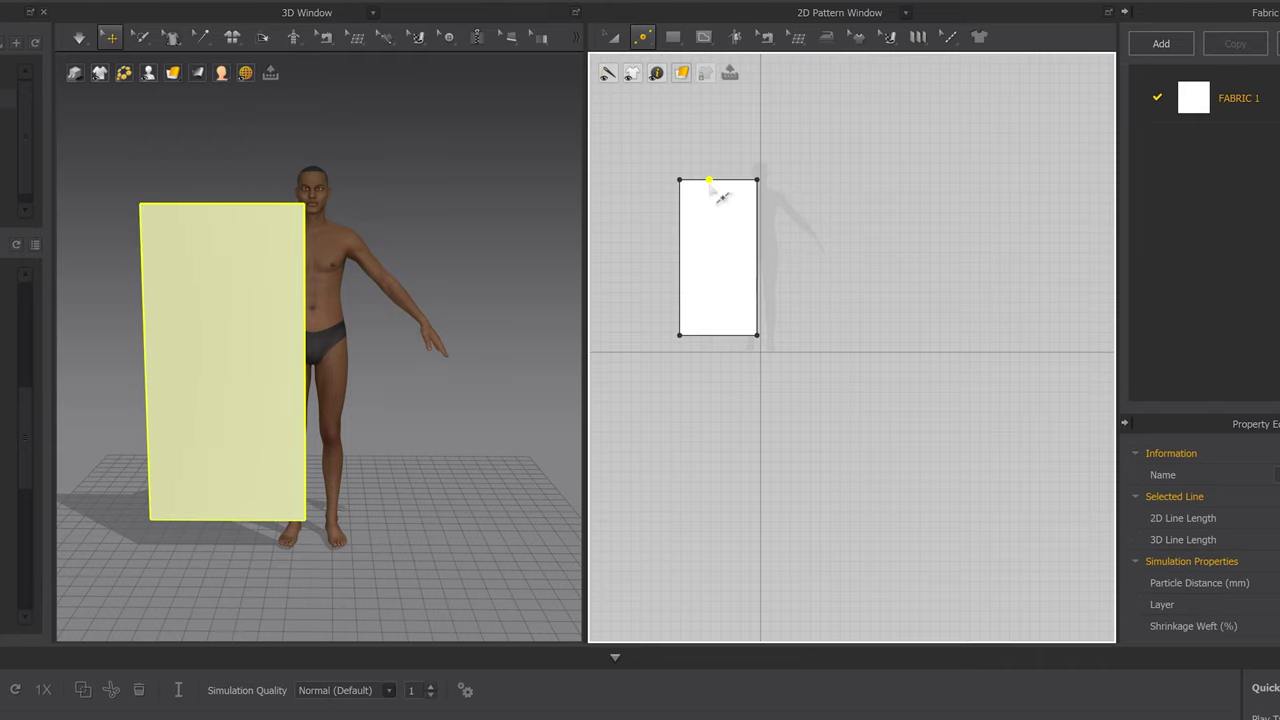
click(694, 252)
click(760, 220)
click(712, 342)
click(640, 47)
click(700, 97)
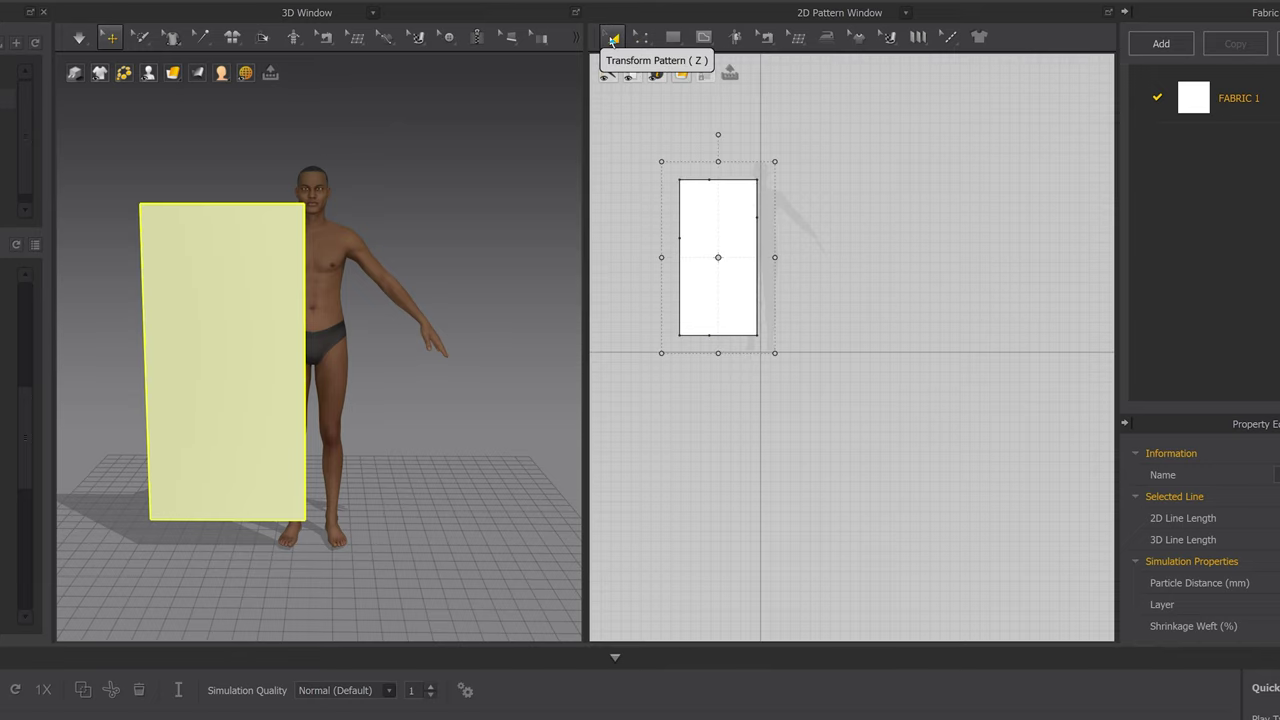
click(640, 40)
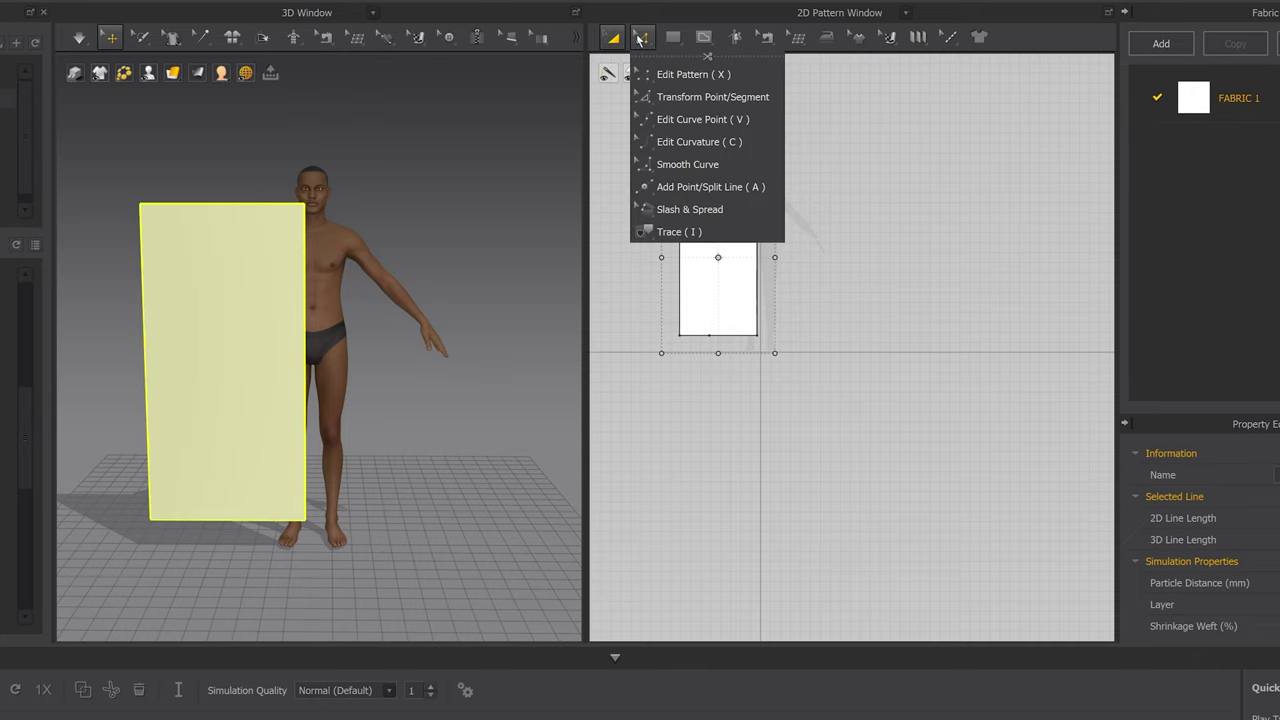
click(920, 470)
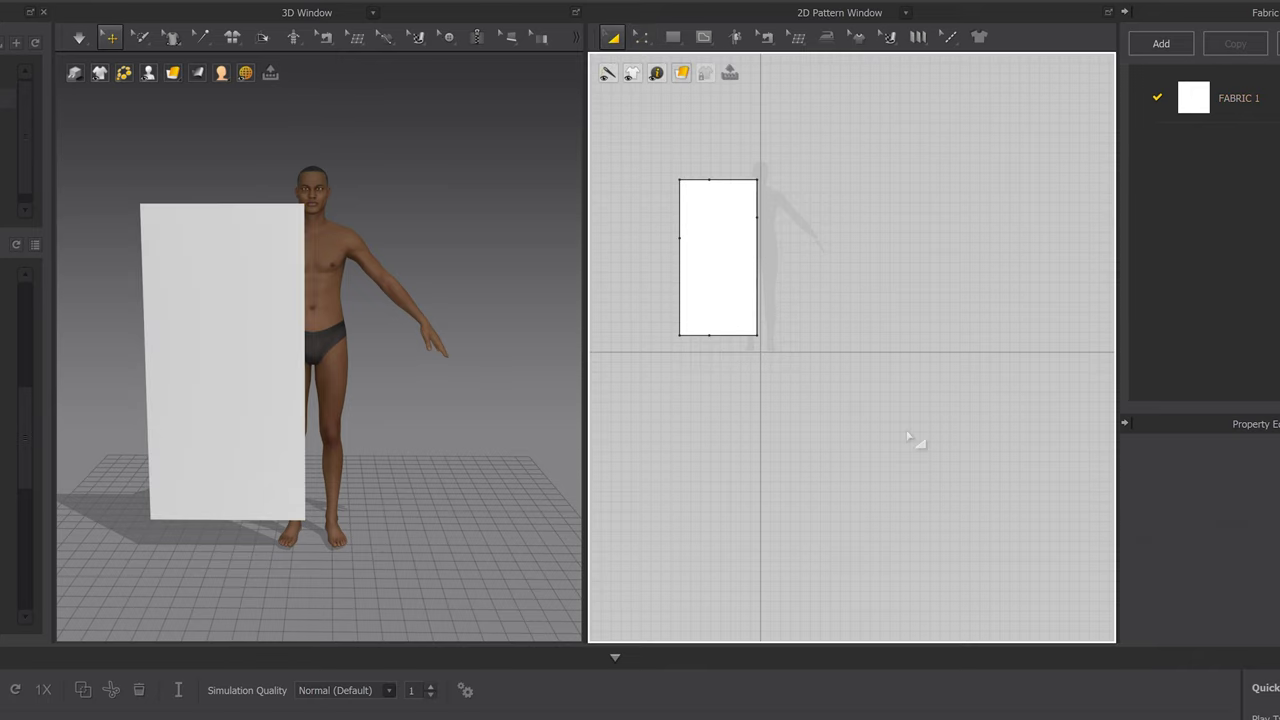
Reshape the trial rectangle by pulling its bottom midpoint up into a deep notch and moving the side and top edge points inward
click(717, 286)
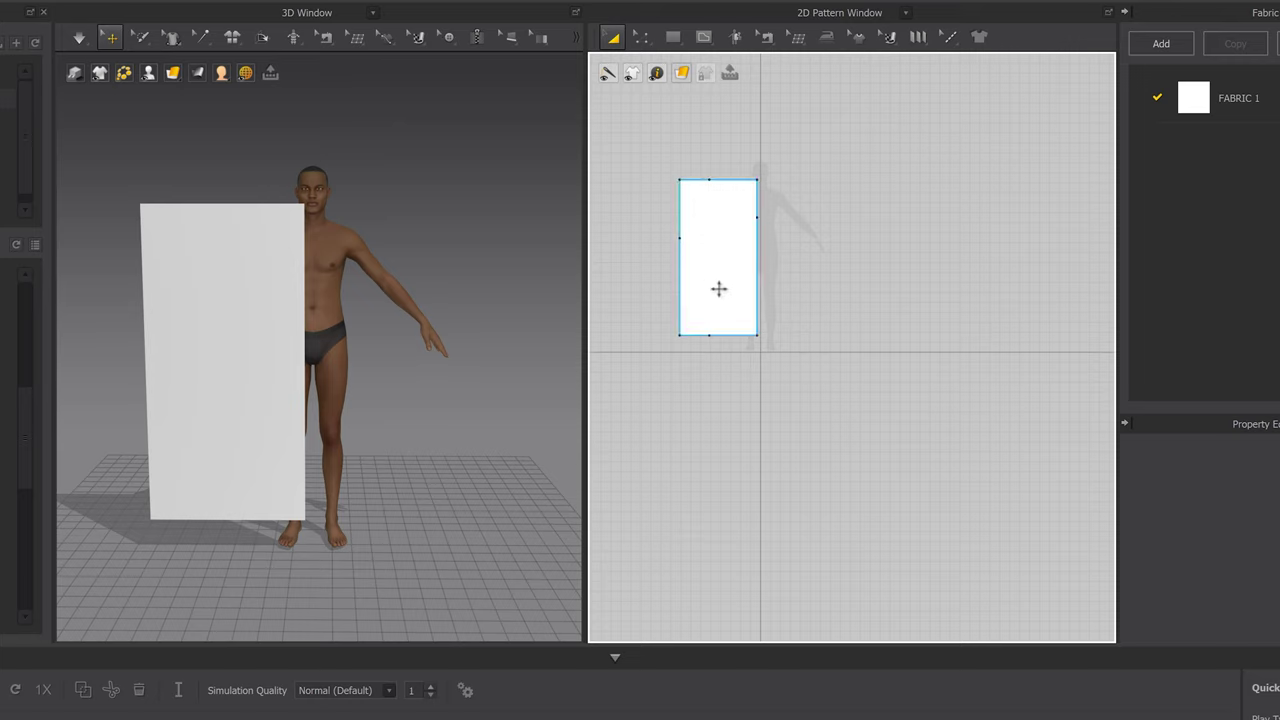
key(z)
click(725, 236)
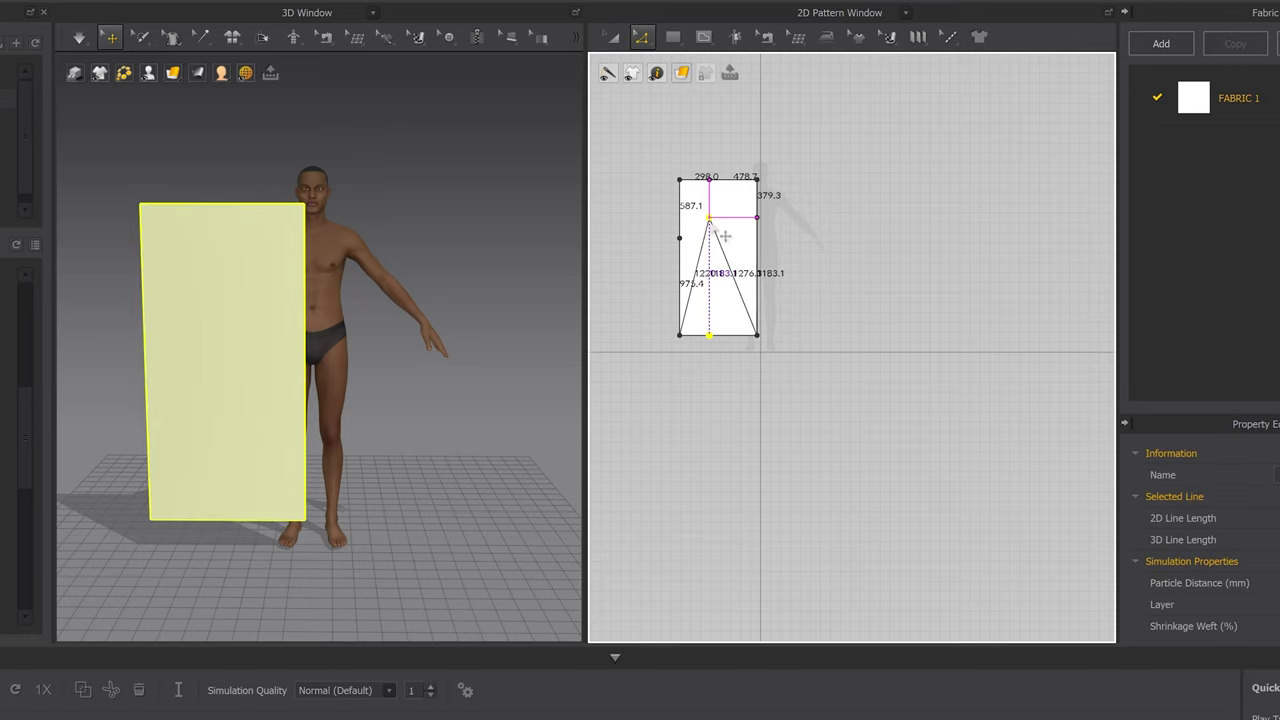
drag(725, 236, 726, 237)
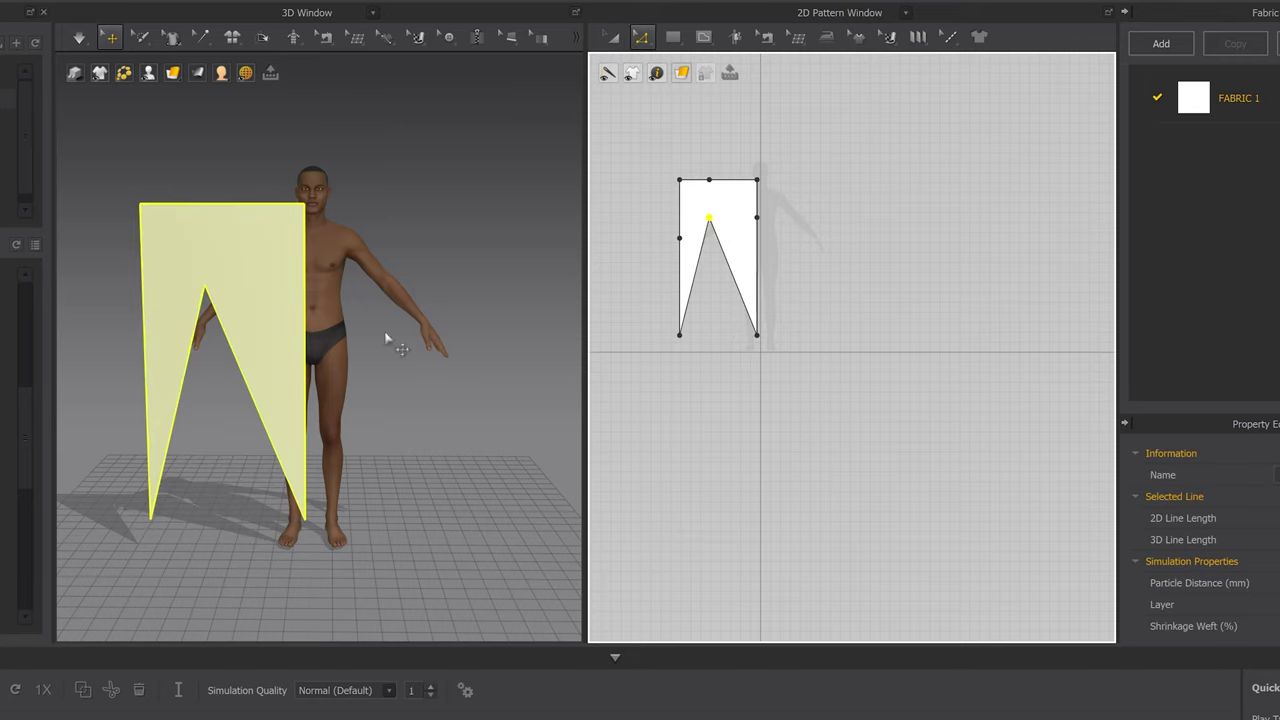
right_drag(402, 351, 191, 306)
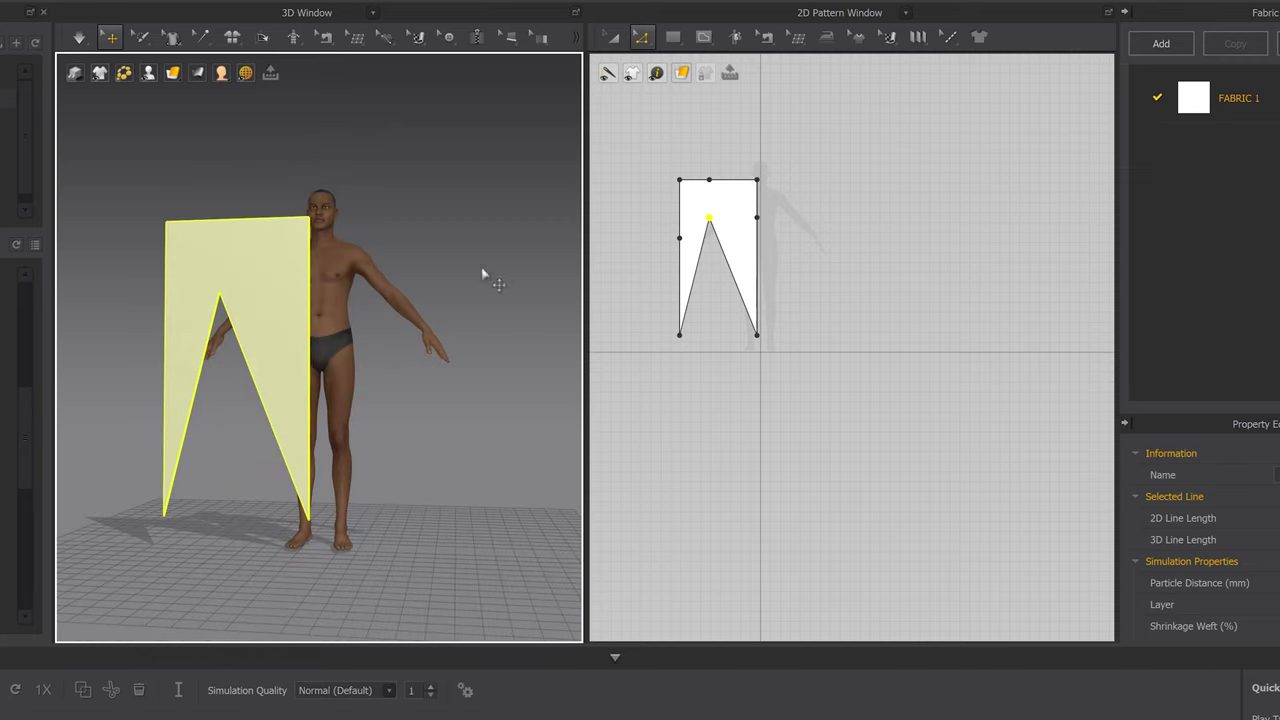
drag(679, 238, 694, 238)
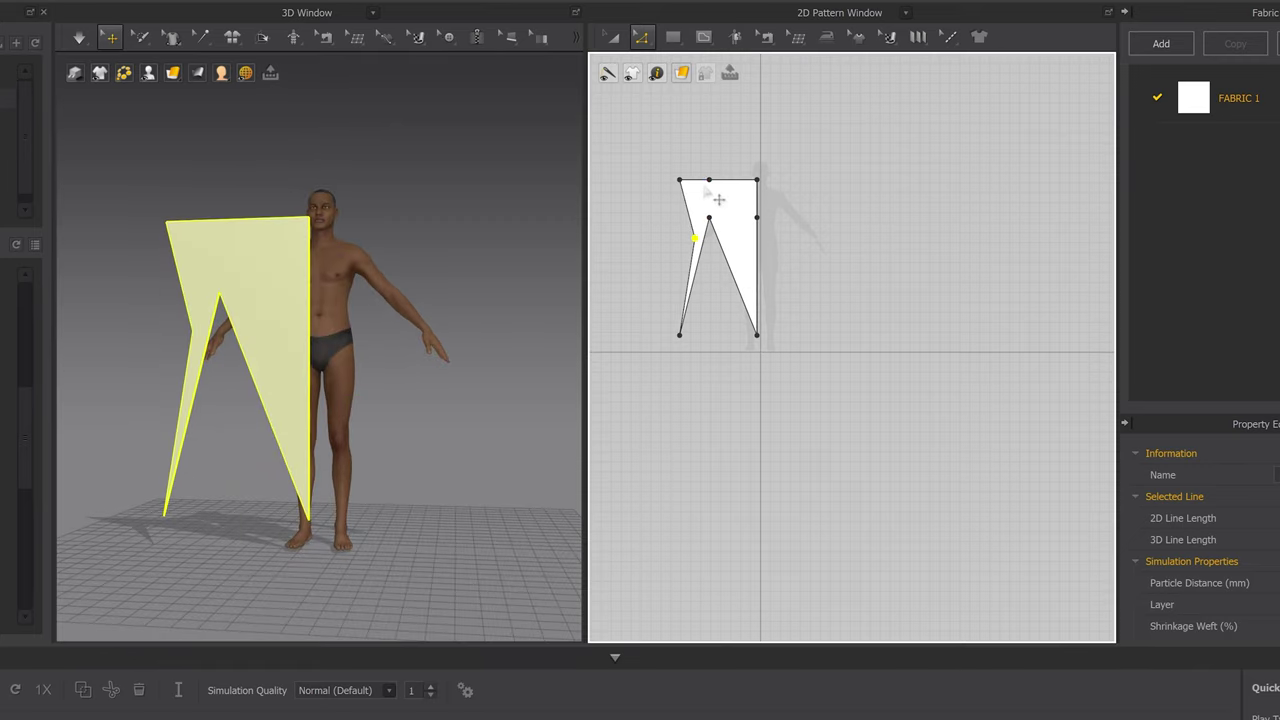
drag(710, 180, 728, 217)
Move and rotate the reshaped trial pattern in 3D so that it lies tilted above the avatar's shoulders
right_drag(334, 298, 315, 218)
click(188, 286)
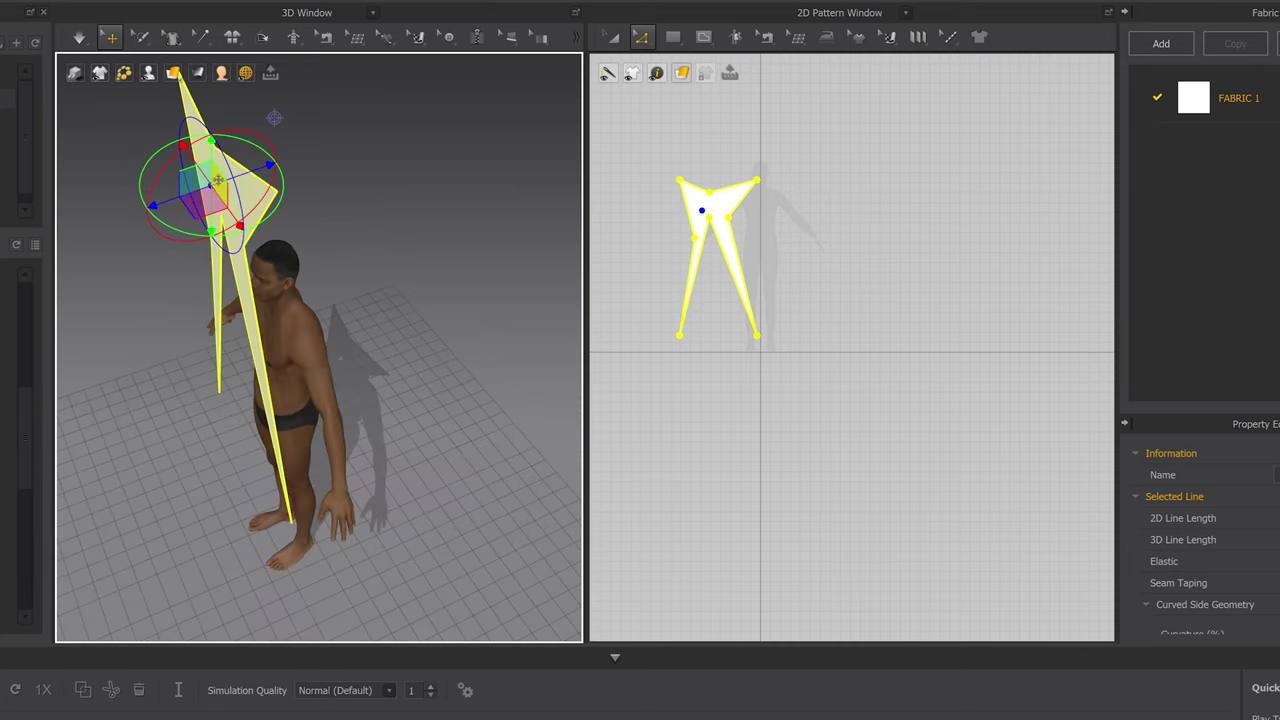
drag(216, 179, 257, 174)
drag(317, 291, 290, 291)
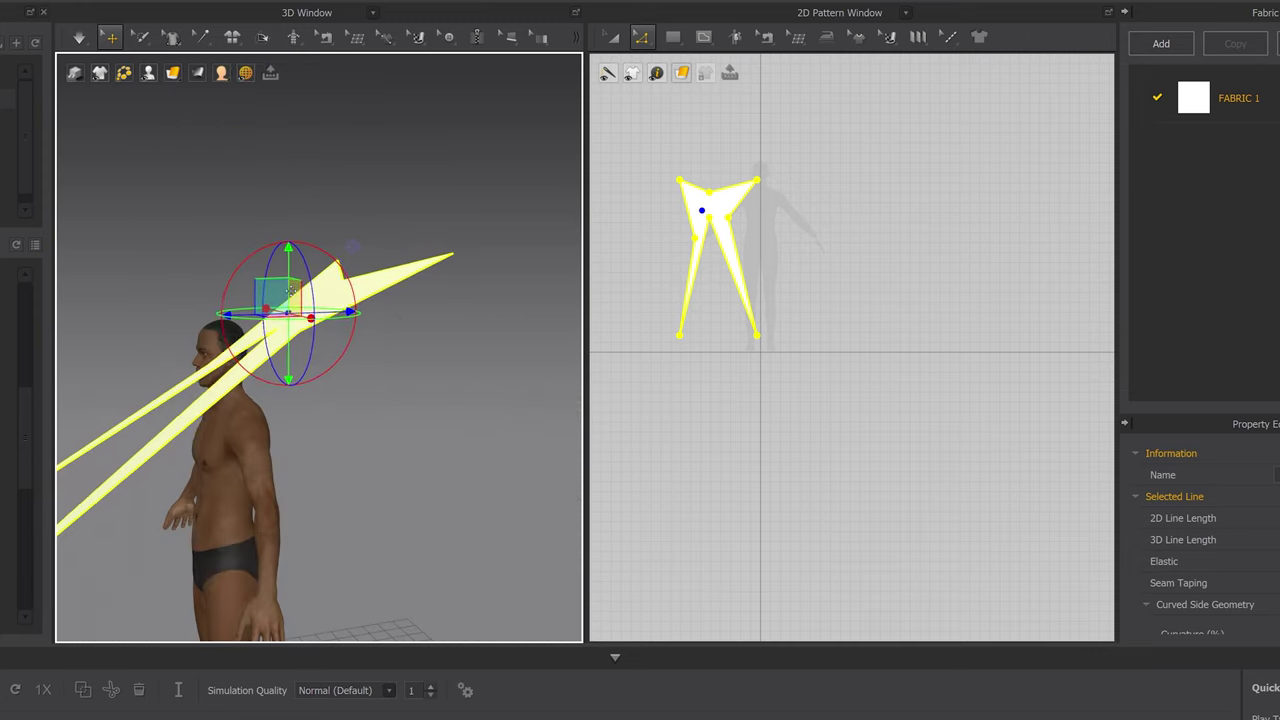
right_drag(292, 291, 349, 249)
right_drag(398, 279, 334, 272)
mouse_move(385, 247)
mouse_down()
mouse_move(356, 243)
mouse_move(365, 237)
mouse_up()
Simulate the reshaped trial pattern draping over the avatar's shoulders, stop the simulation and check the result from the front
key(space)
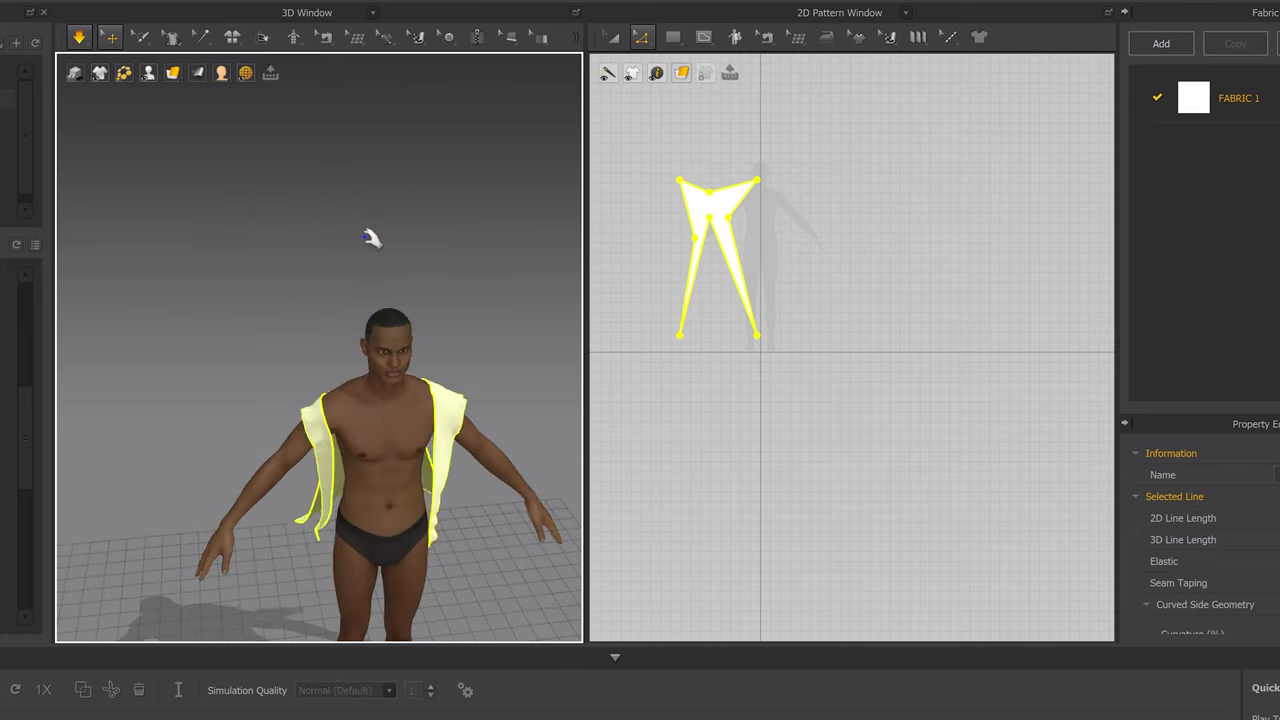
key(space)
right_drag(515, 468, 281, 442)
key(2)
Delete the trial pattern from the avatar silhouette
click(641, 36)
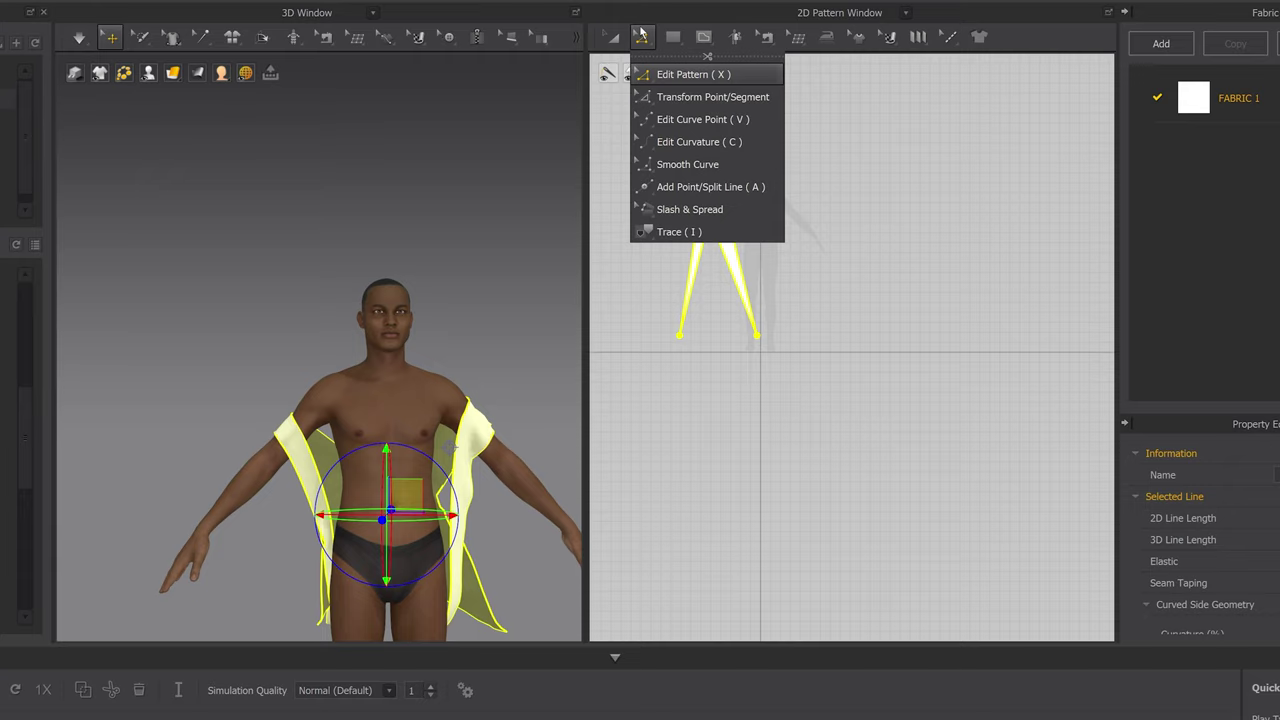
click(904, 404)
key(x)
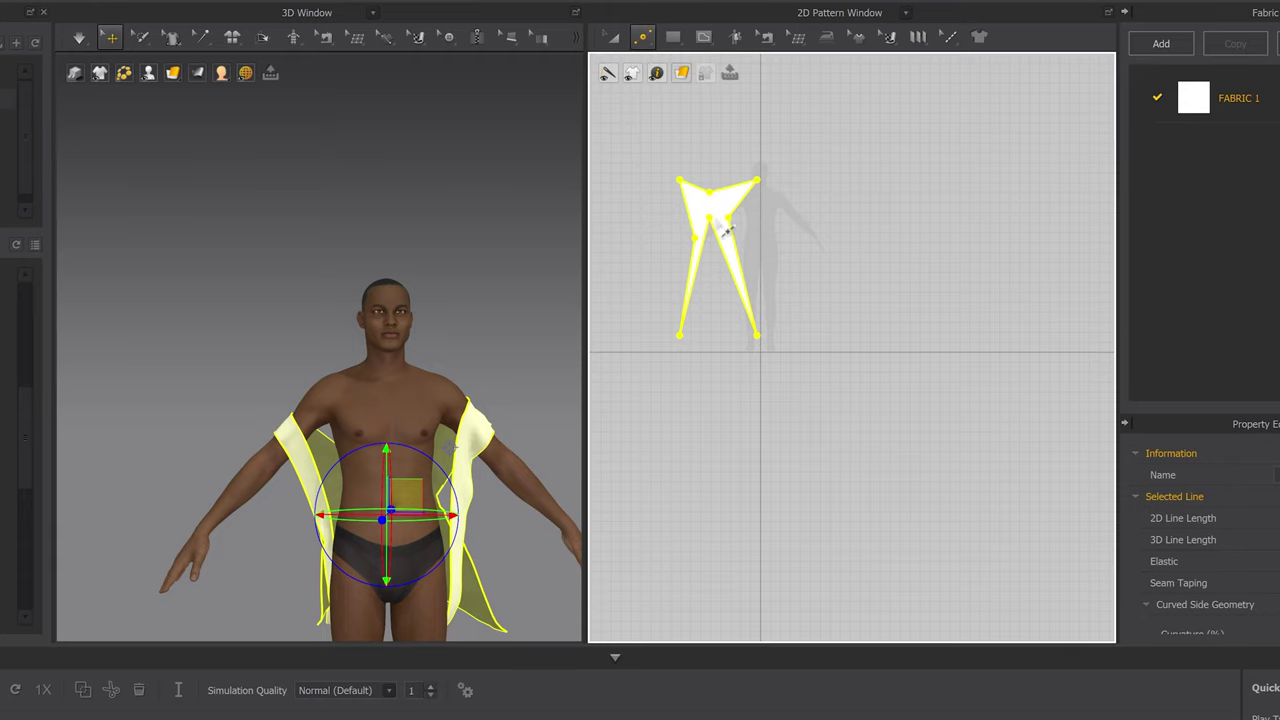
key(Delete)
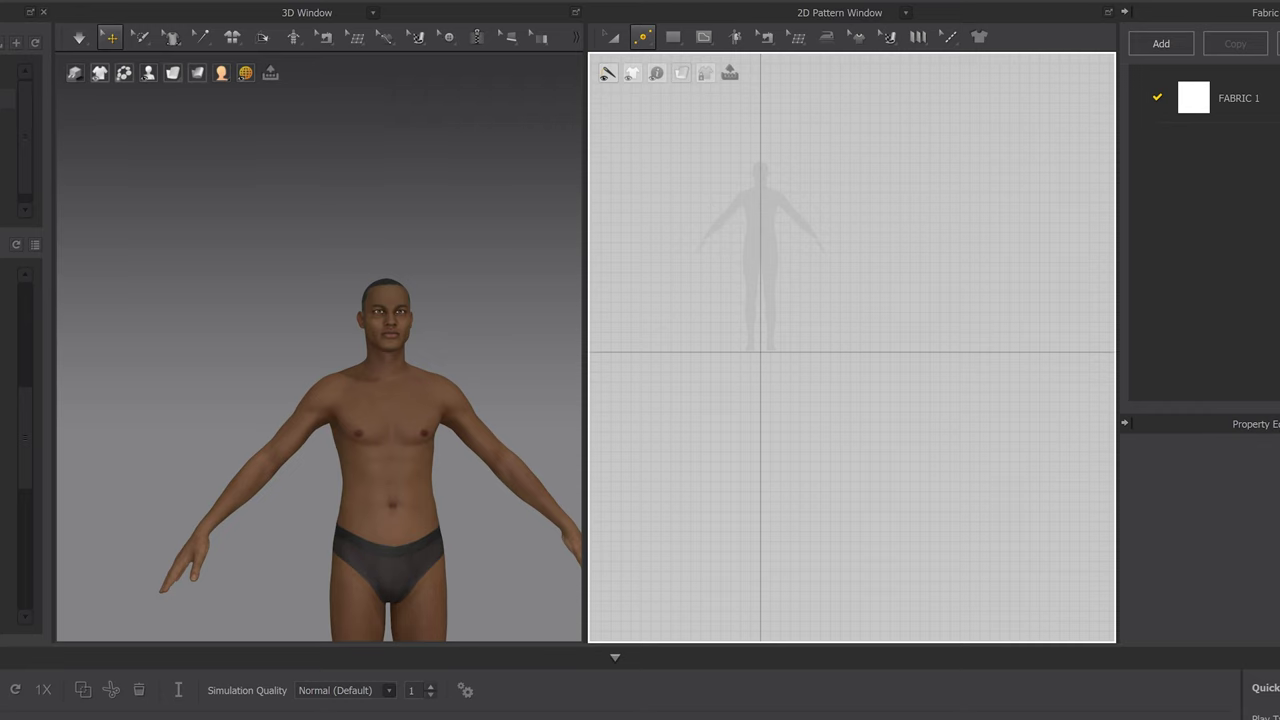
Bring up the basketball jersey reference images and place them beside the 2D pattern area
key(alt+Tab)
right_drag(1000, 150, 1221, 323)
Draw a rectangular pattern about 798 mm tall over one half of the silhouette's torso, ending at the centre line
click(673, 37)
scroll(768, 282, down, 3)
scroll(790, 280, up, 5)
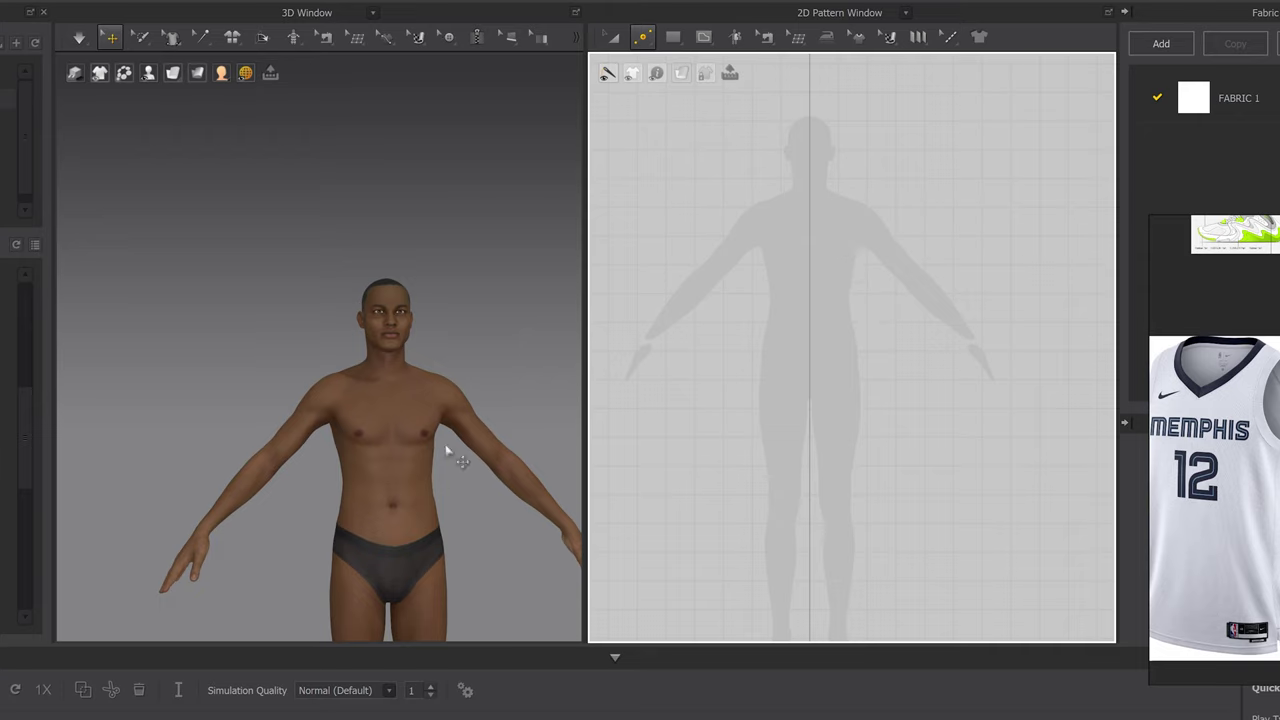
scroll(400, 449, up, 2)
middle_drag(403, 440, 332, 432)
right_drag(332, 432, 363, 370)
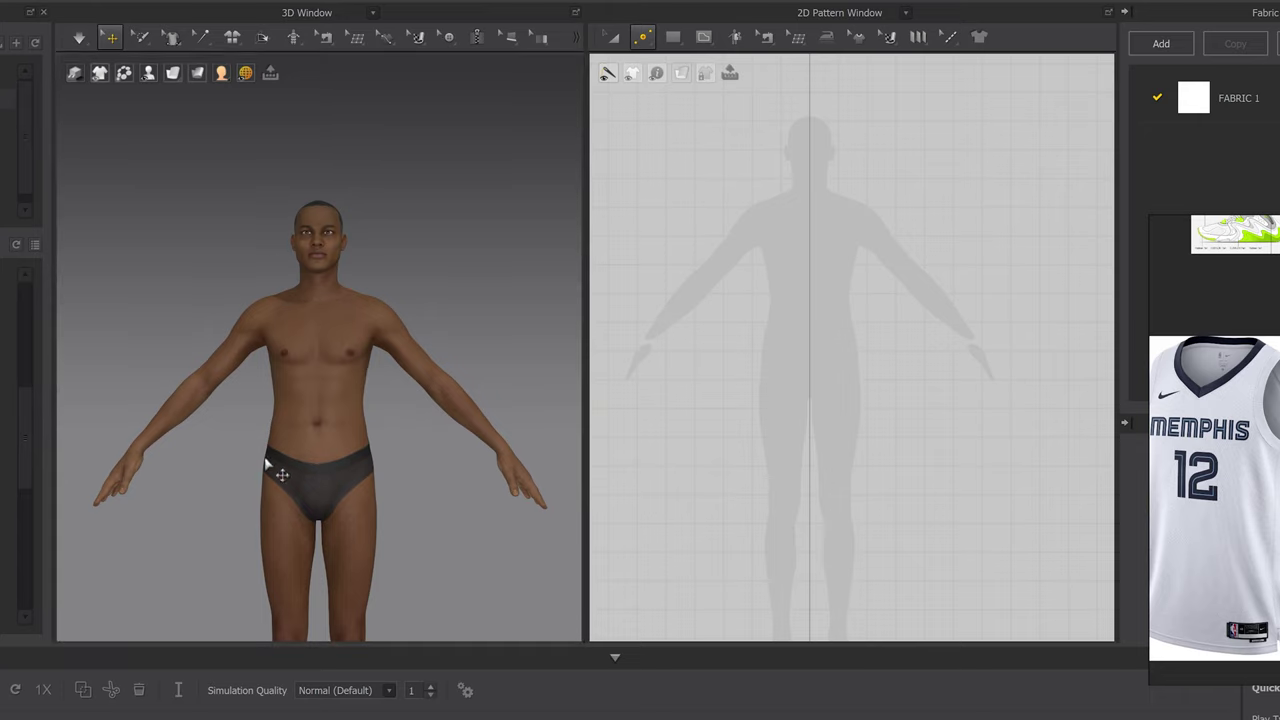
mouse_move(643, 37)
click(700, 76)
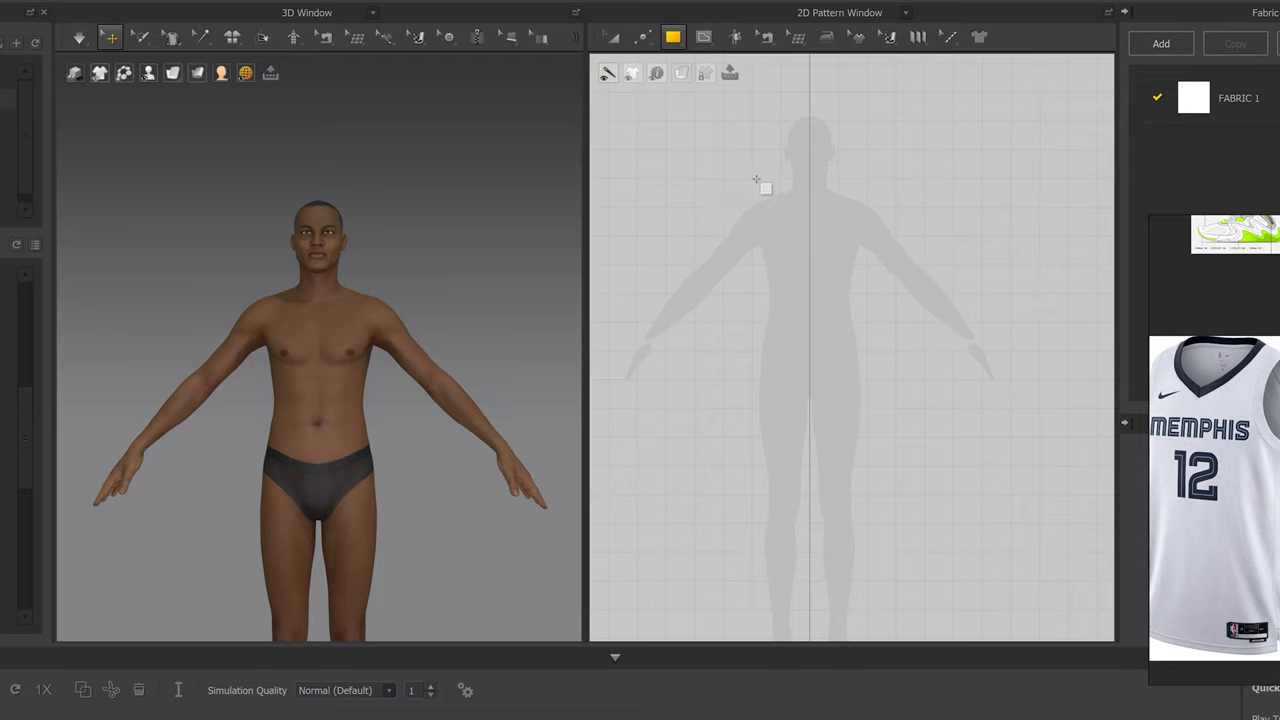
drag(720, 179, 812, 379)
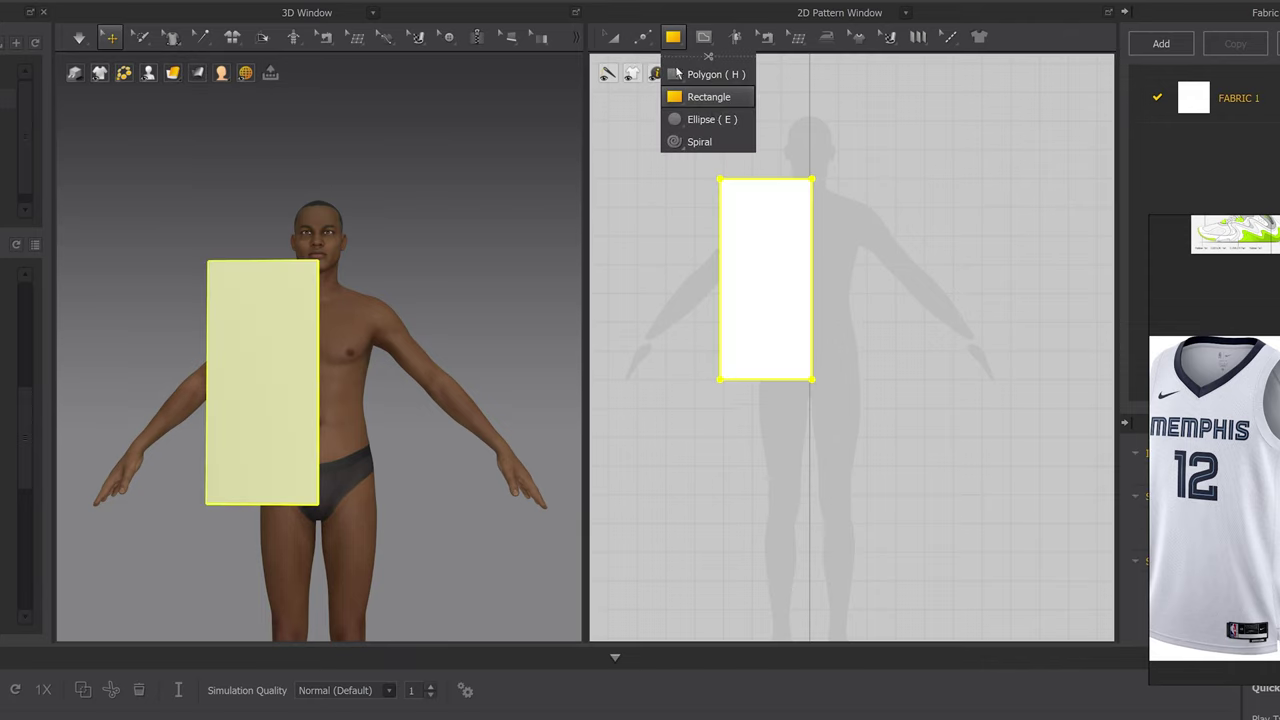
Add two points on the rectangle's top edge, one on its centre edge and one on its outer edge for the neckline and armhole
click(640, 40)
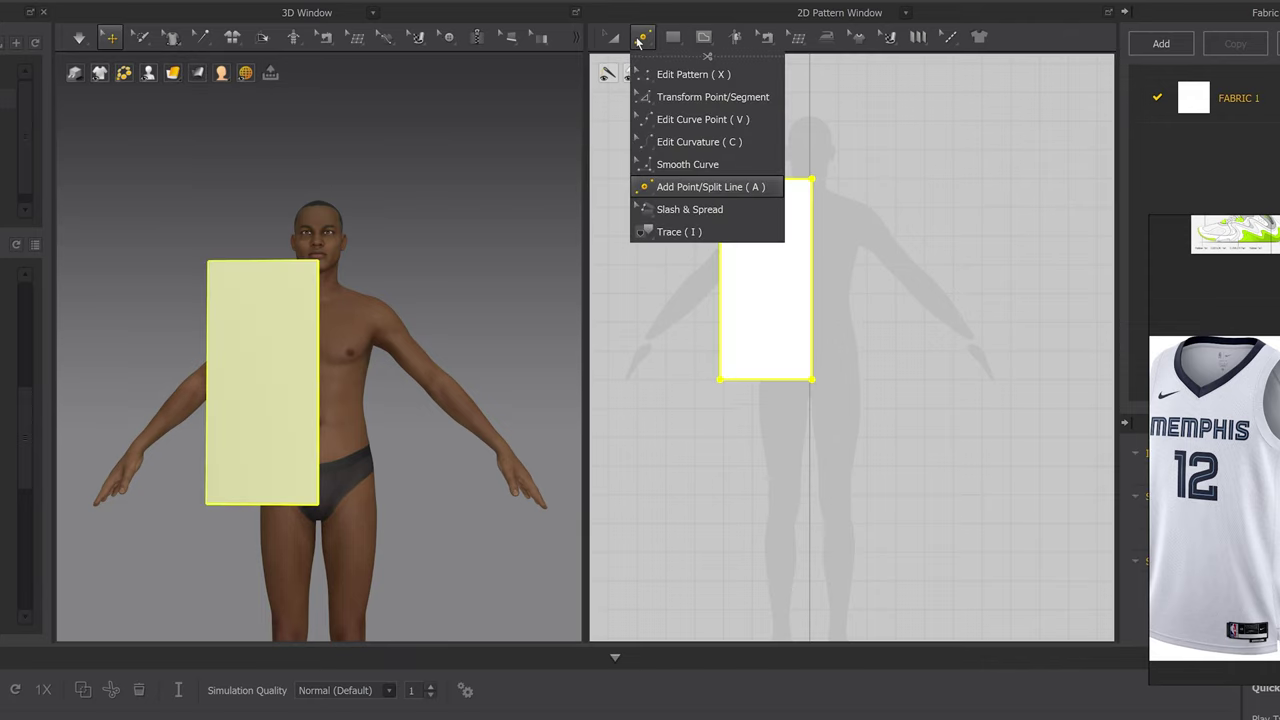
click(708, 187)
click(795, 190)
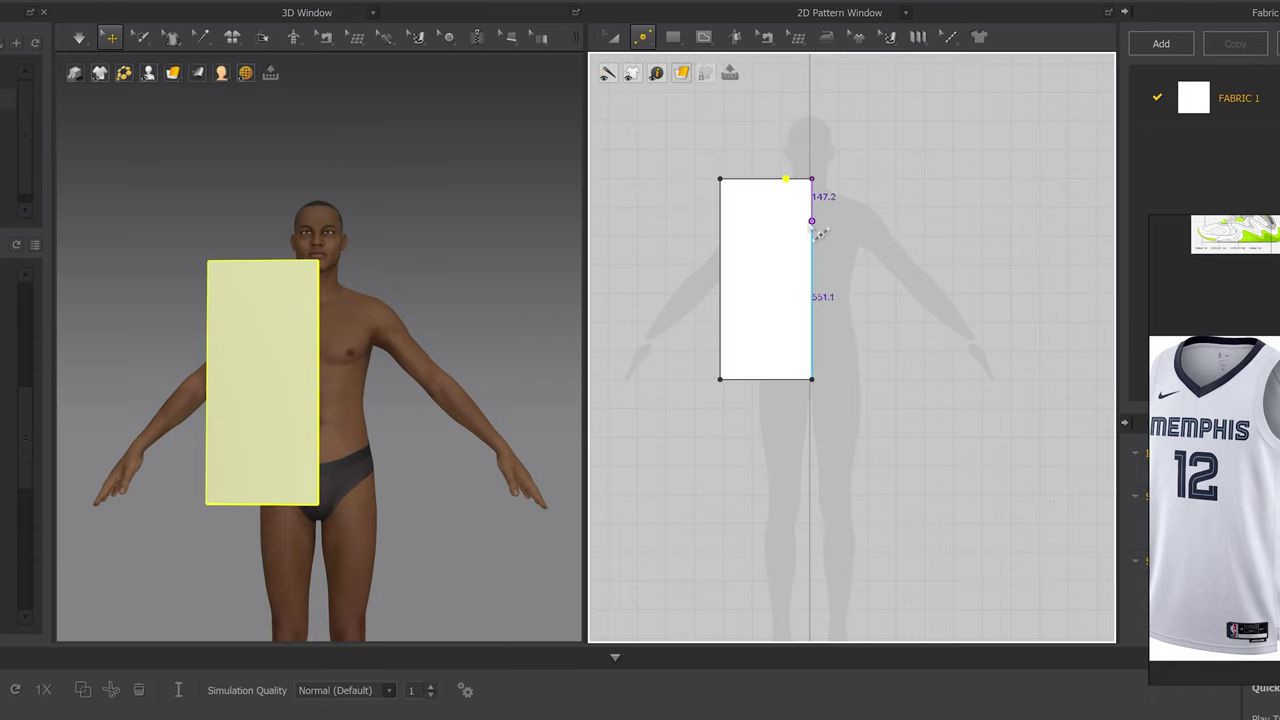
click(811, 209)
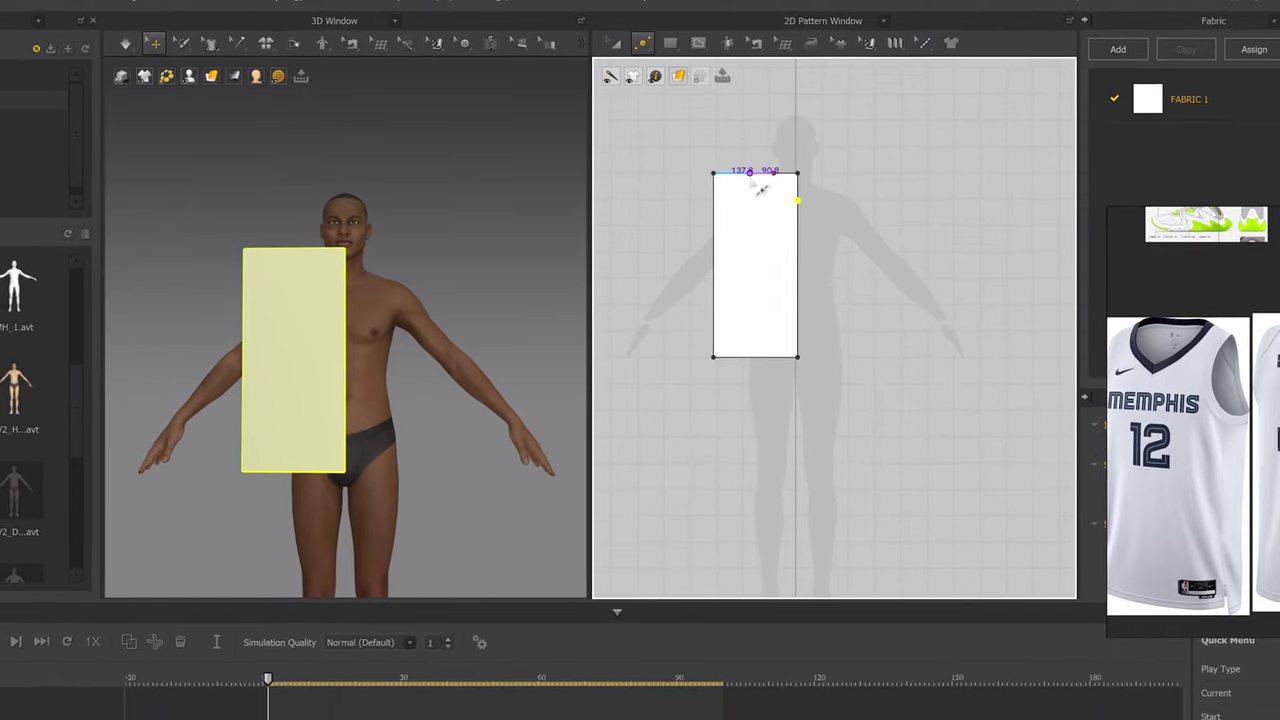
click(766, 172)
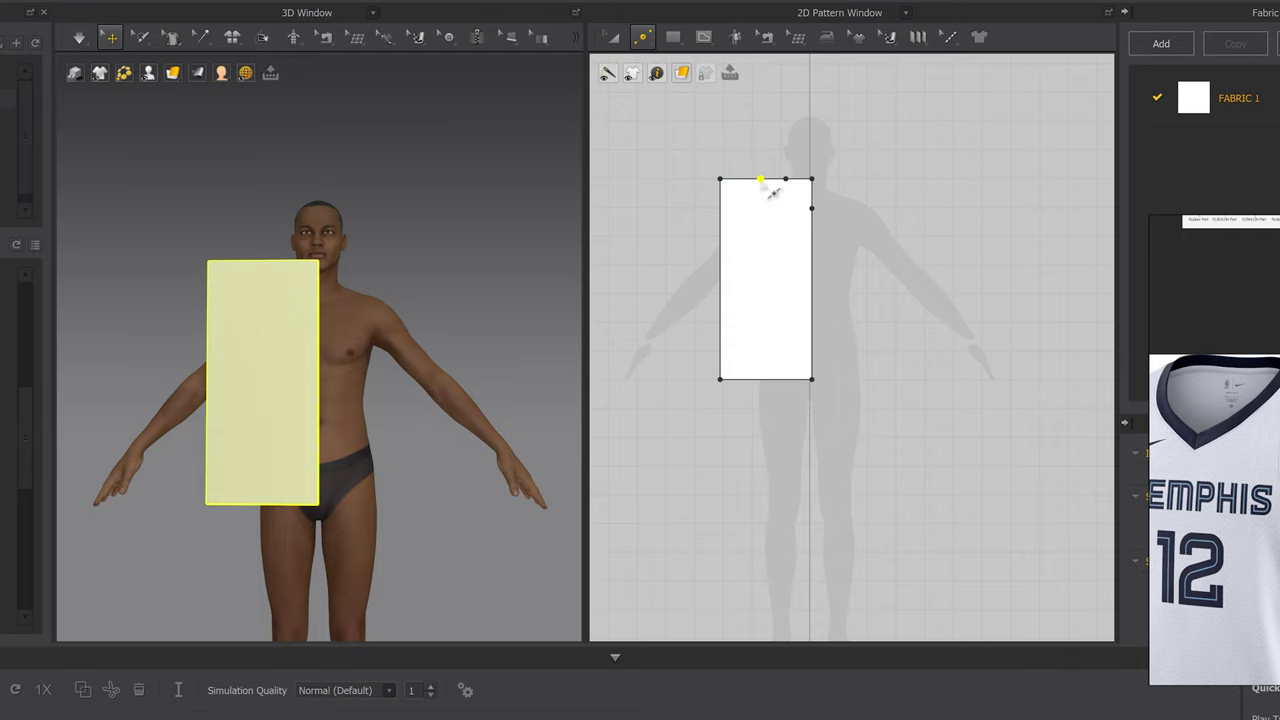
click(761, 178)
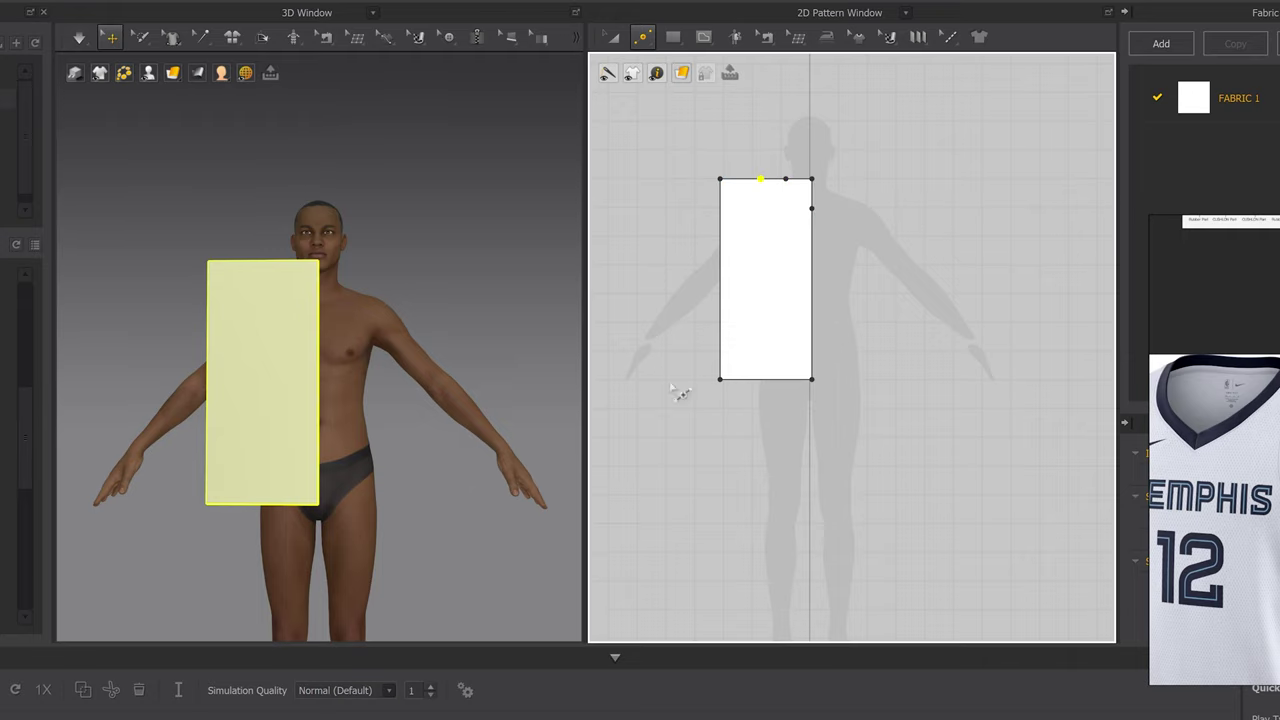
click(724, 281)
Move the rectangle's two top corner points inward and down to rough out the armhole and the neckline
key(z)
drag(721, 181, 760, 268)
drag(812, 180, 812, 209)
Lower the shoulder line's points so that the shoulder slopes down from the neckline toward the armhole
scroll(759, 170, up, 5)
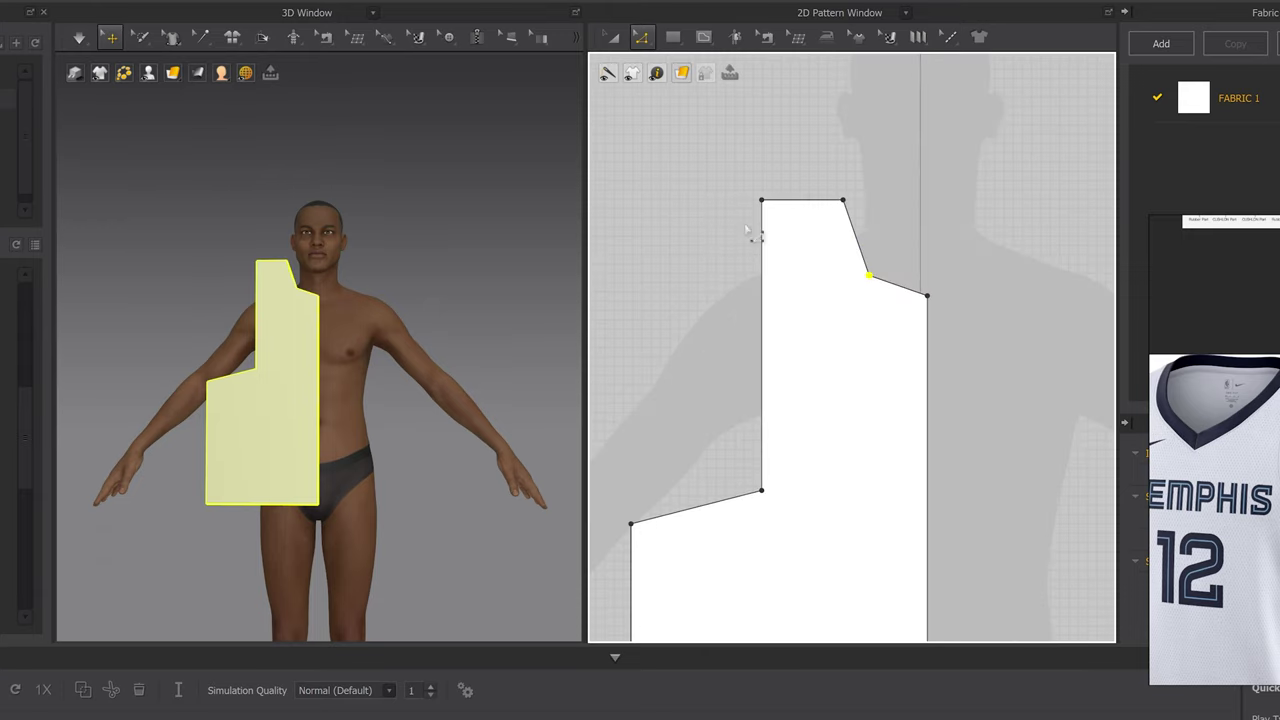
scroll(867, 245, up, 1)
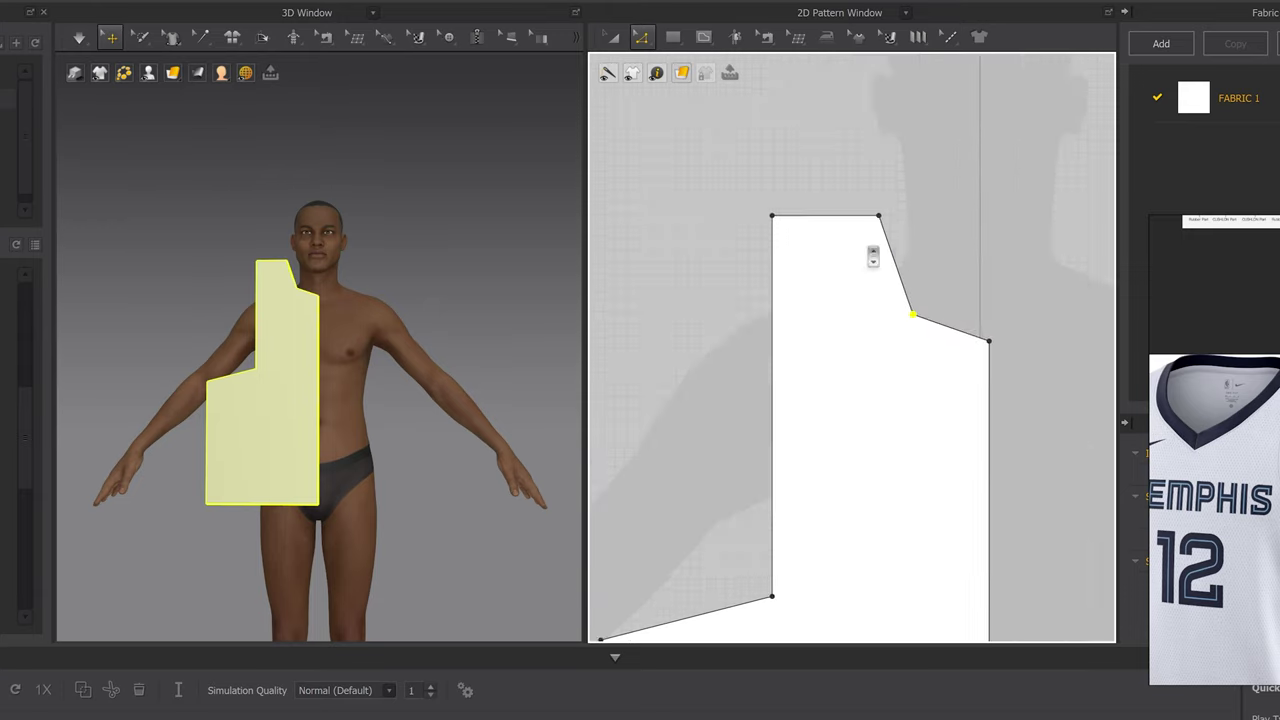
scroll(875, 250, down, 2)
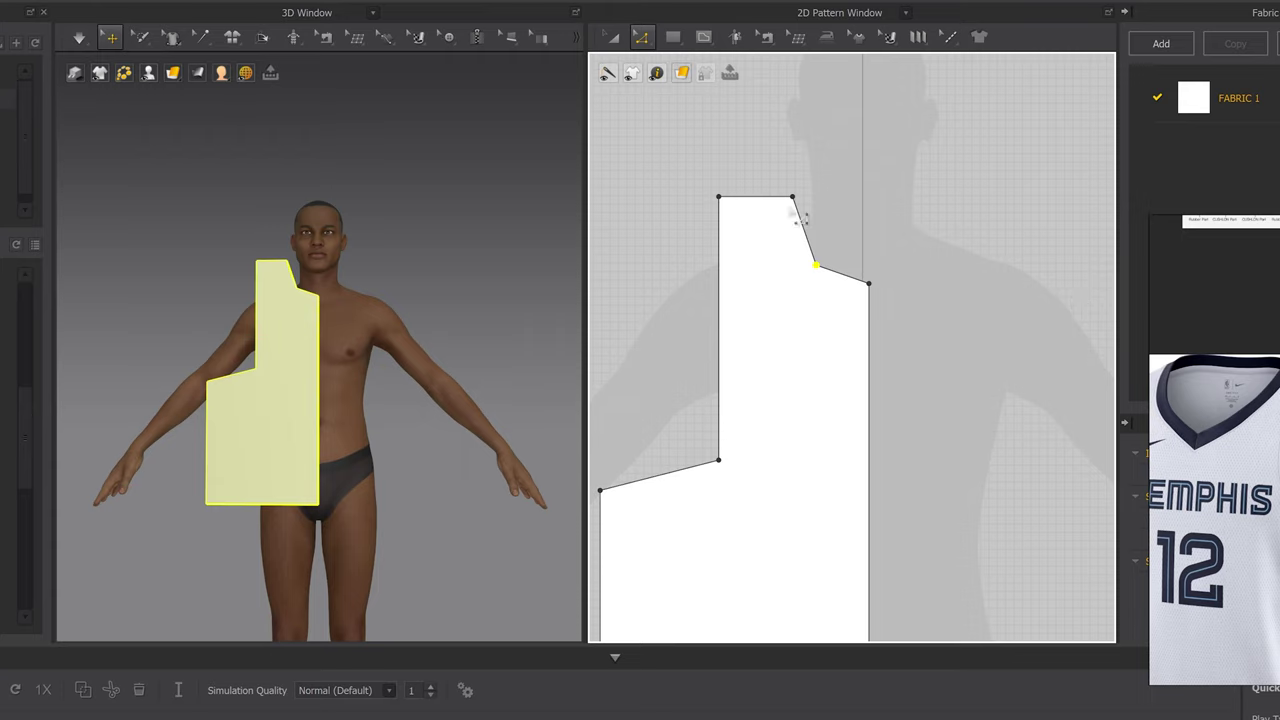
drag(735, 211, 740, 238)
drag(792, 198, 798, 213)
drag(719, 223, 719, 236)
Move the half bodice's outer side edge inward, closer to the silhouette's body
scroll(900, 310, down, 3)
middle_drag(910, 325, 905, 278)
drag(691, 443, 714, 449)
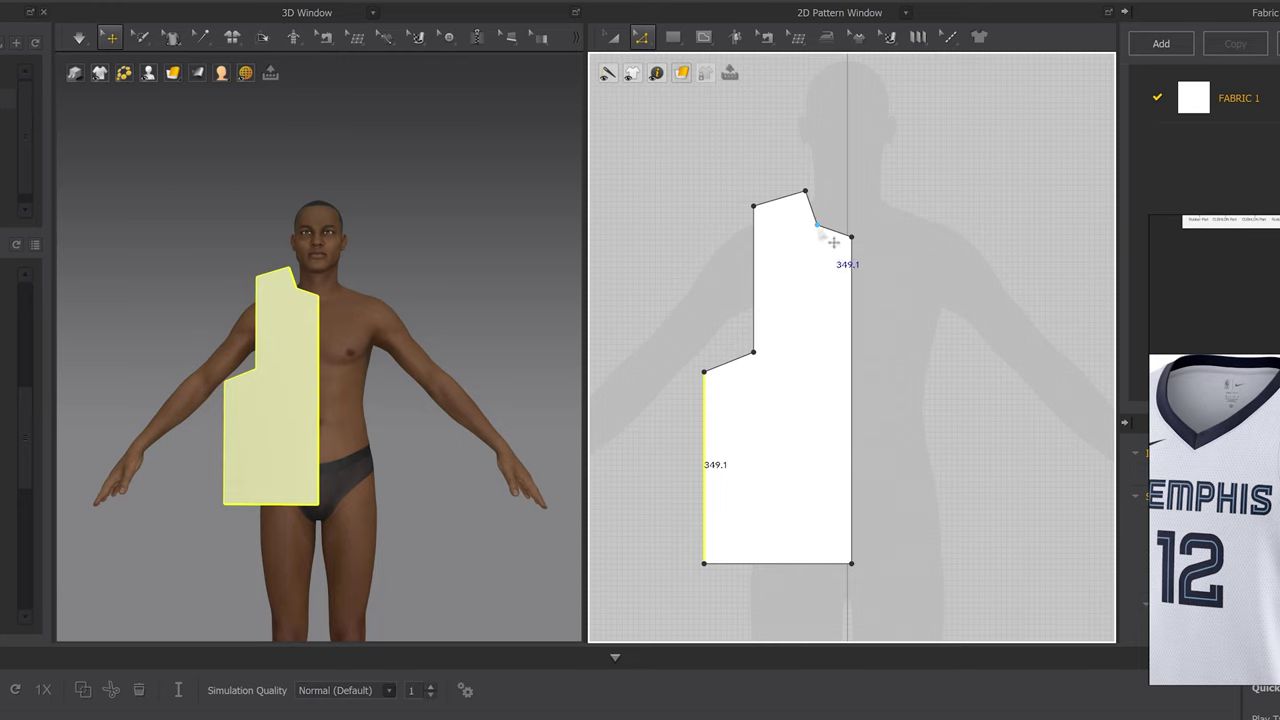
Convert the inner corner points of the neckline and the armhole into smooth curves
right_click(819, 228)
click(892, 317)
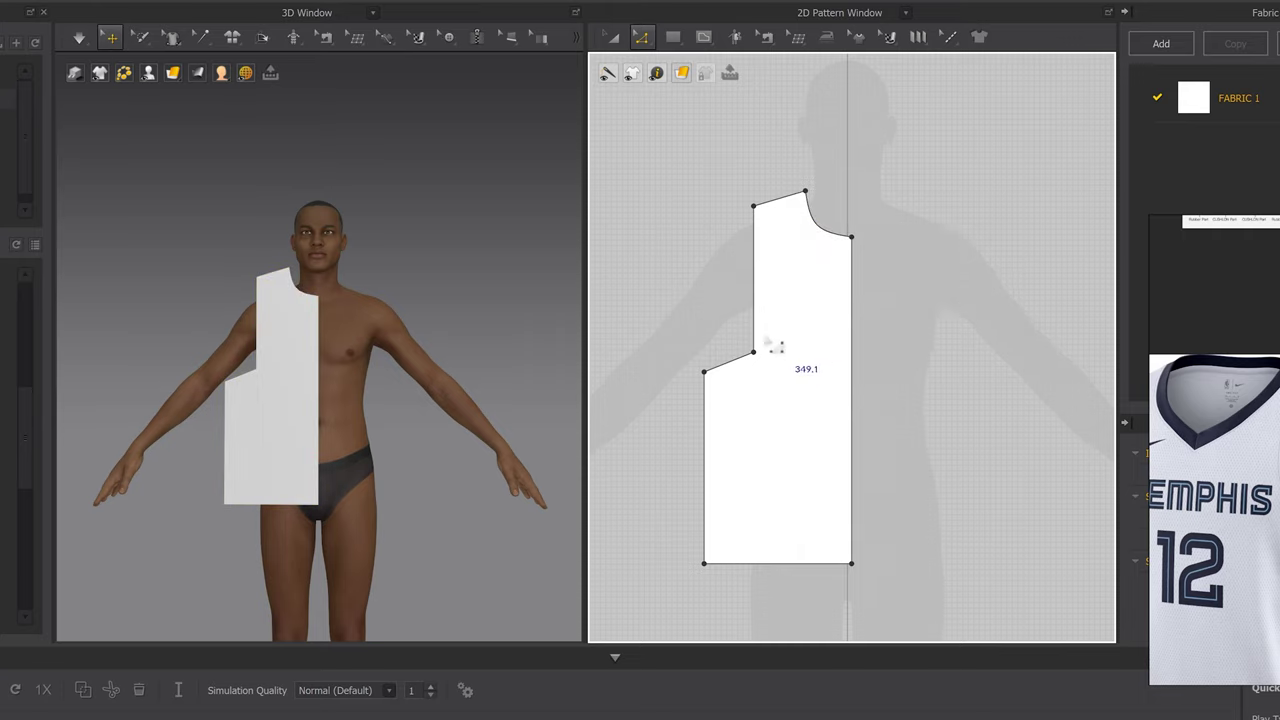
right_click(755, 353)
click(827, 438)
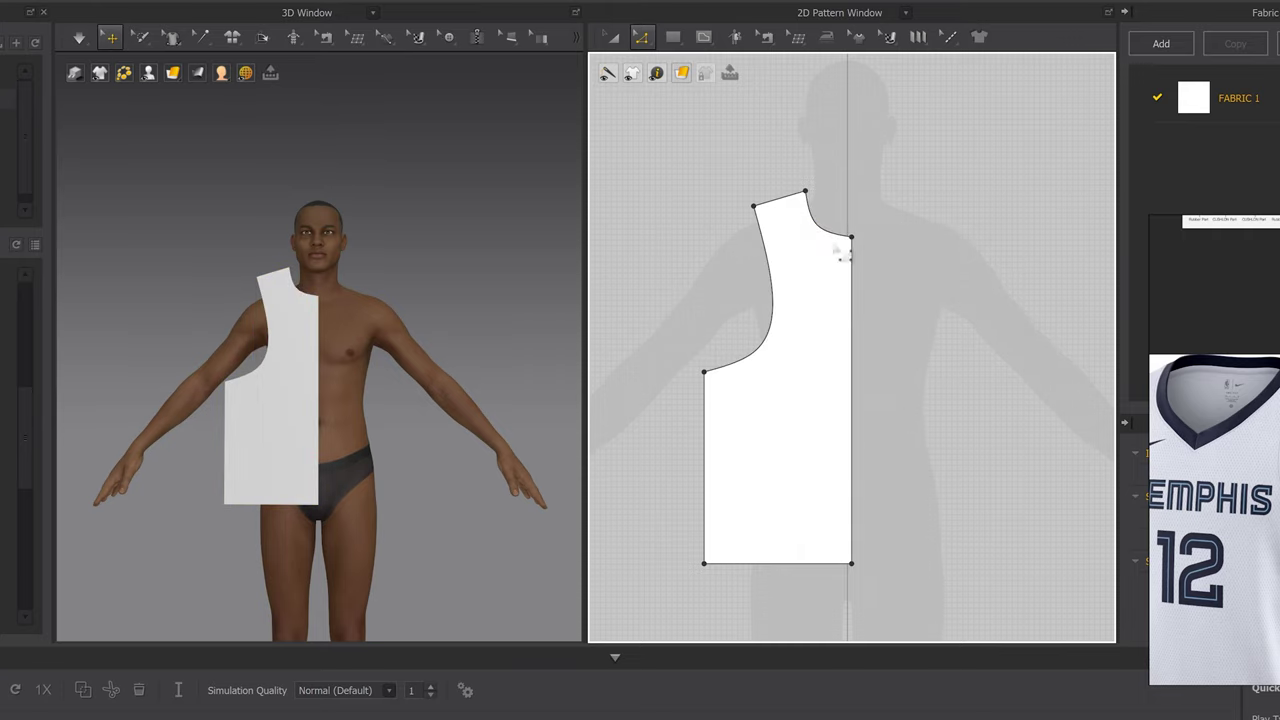
Create a mirrored copy of the half bodice pattern and place it against the original on the other side of the centre line
scroll(254, 390, down, 1)
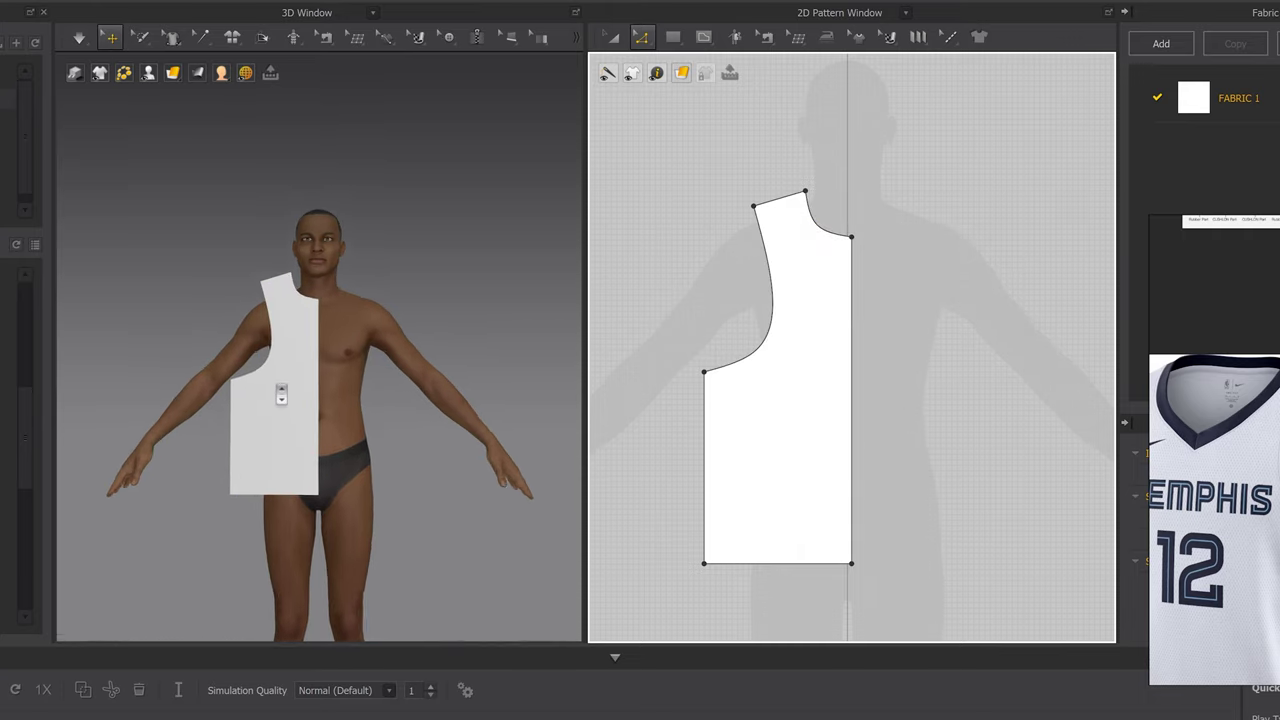
scroll(800, 370, down, 3)
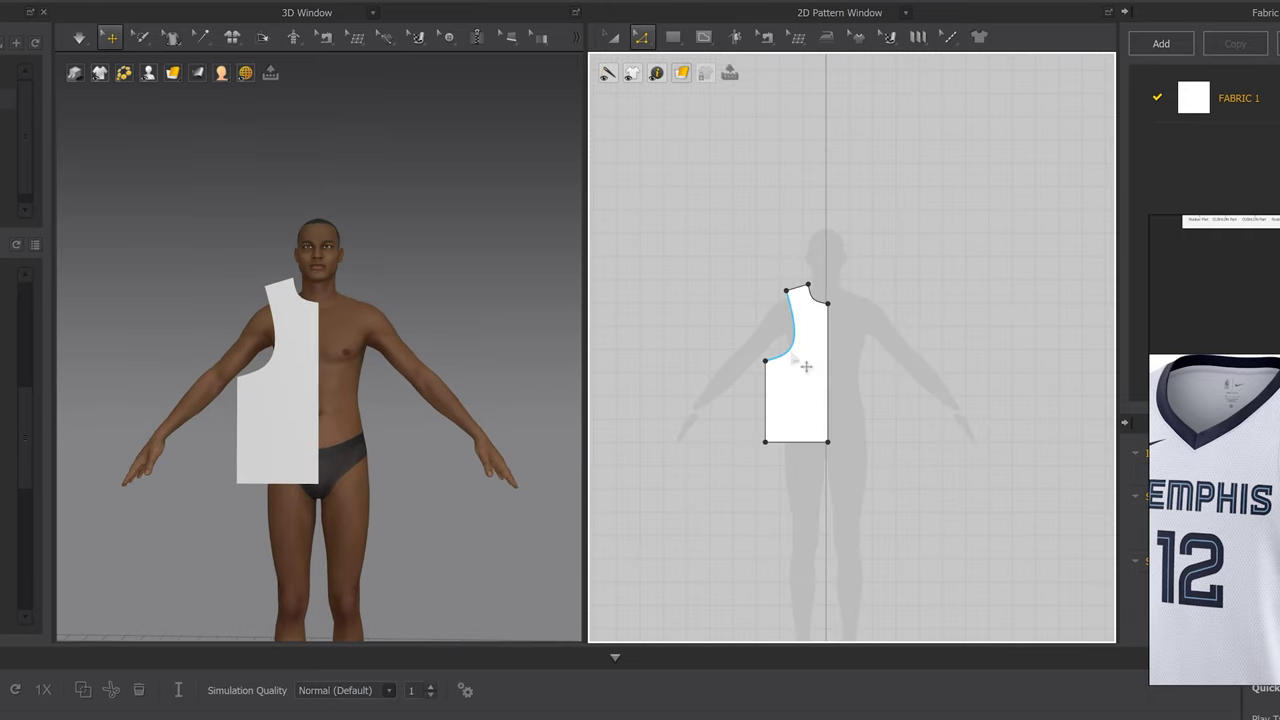
click(295, 410)
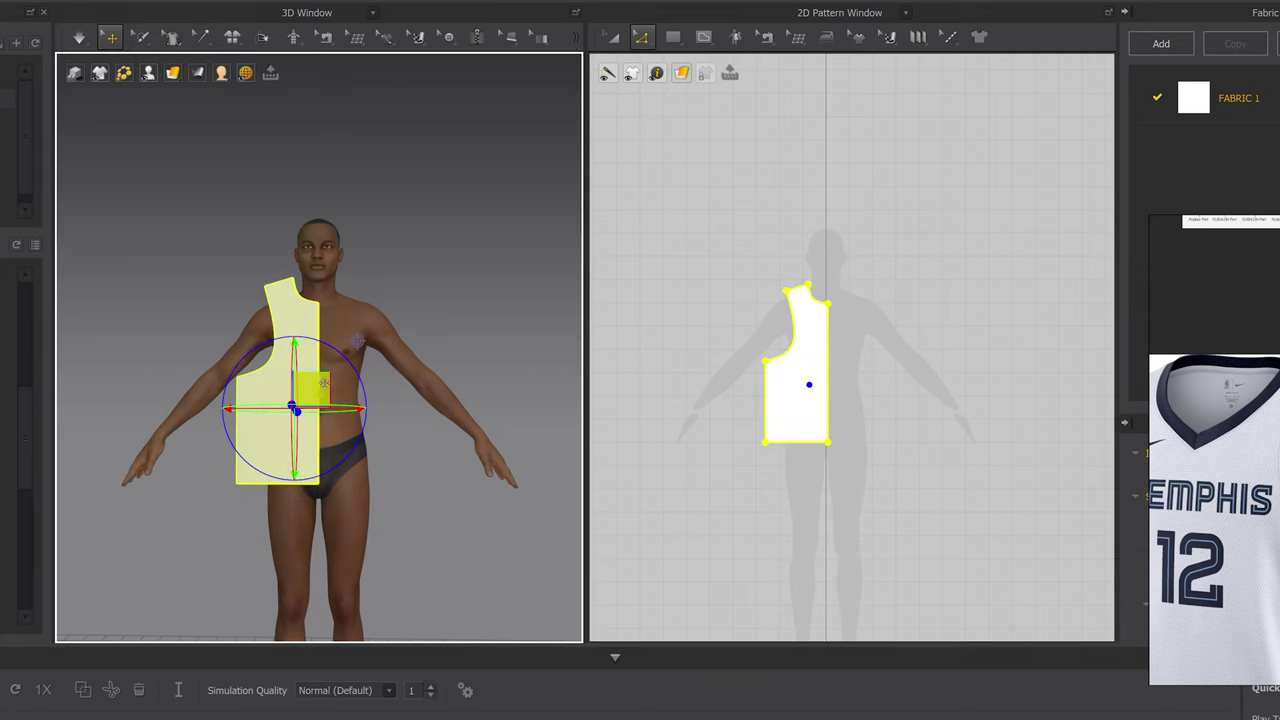
click(797, 383)
key(a)
click(796, 378)
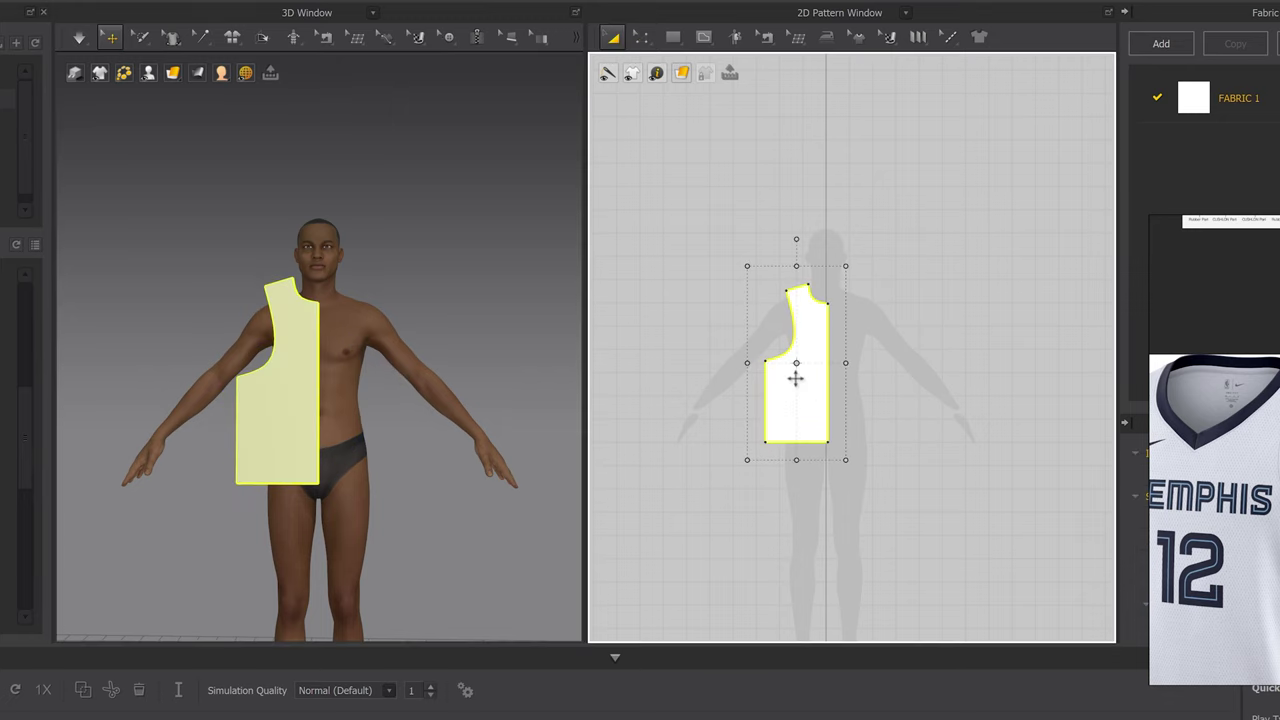
right_click(796, 380)
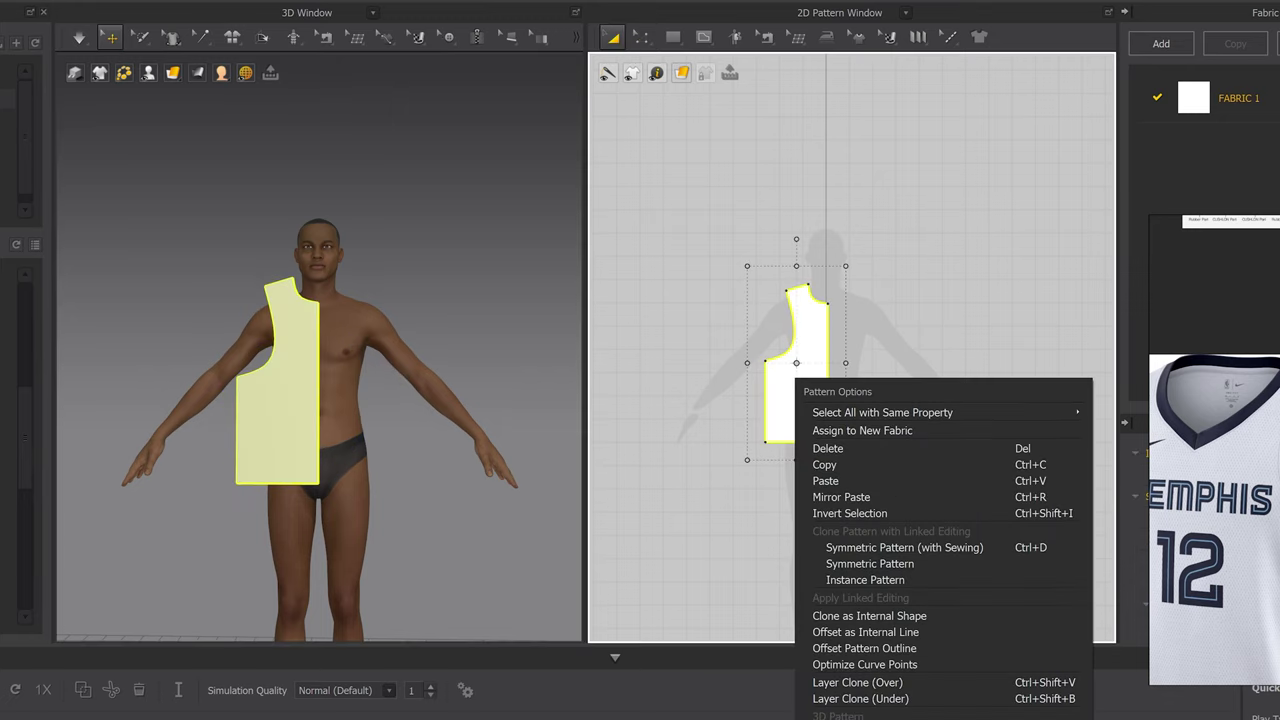
click(897, 501)
click(866, 364)
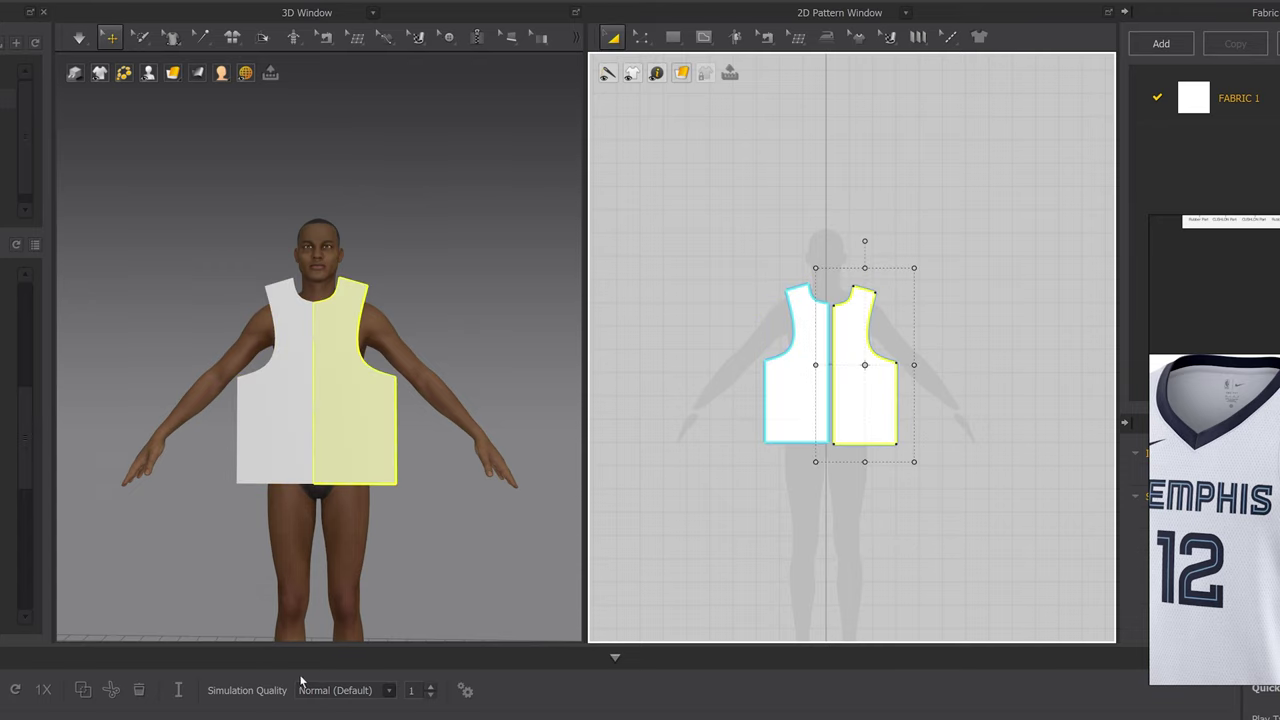
Paste a copy of the original half bodice beside the mirrored half, and select the mirrored half
click(791, 418)
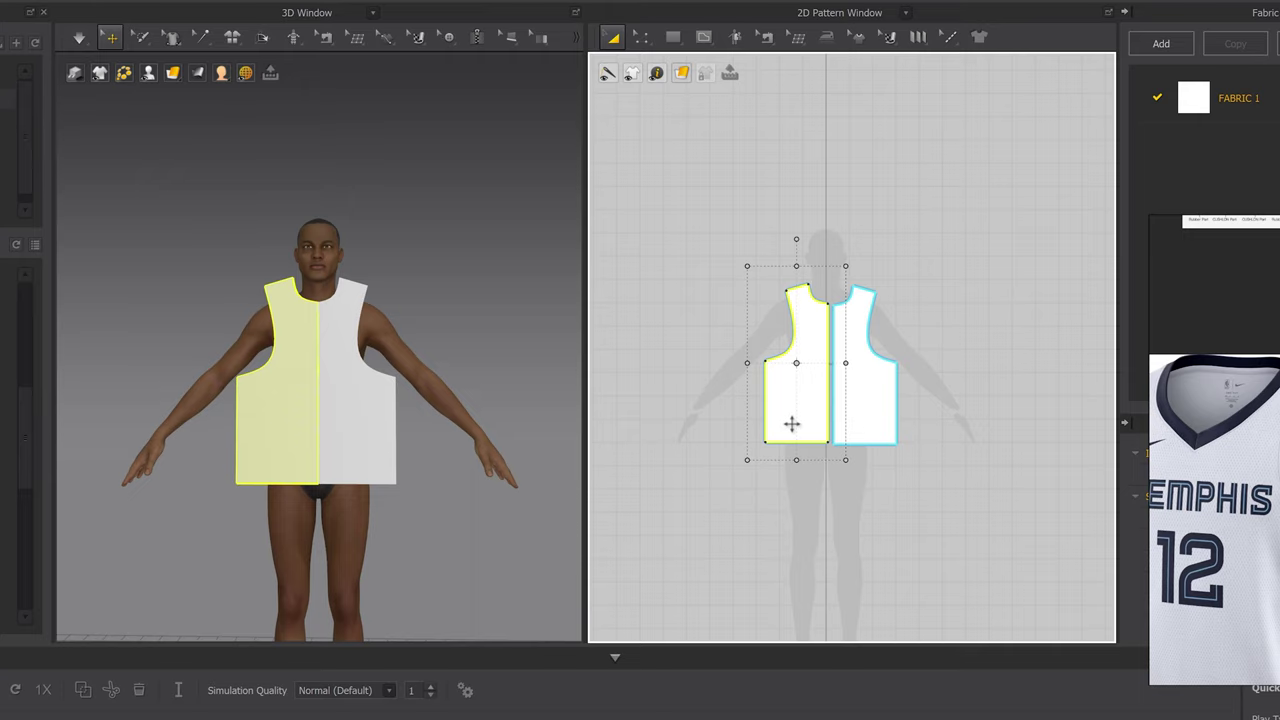
key(ctrl+c)
key(ctrl+v)
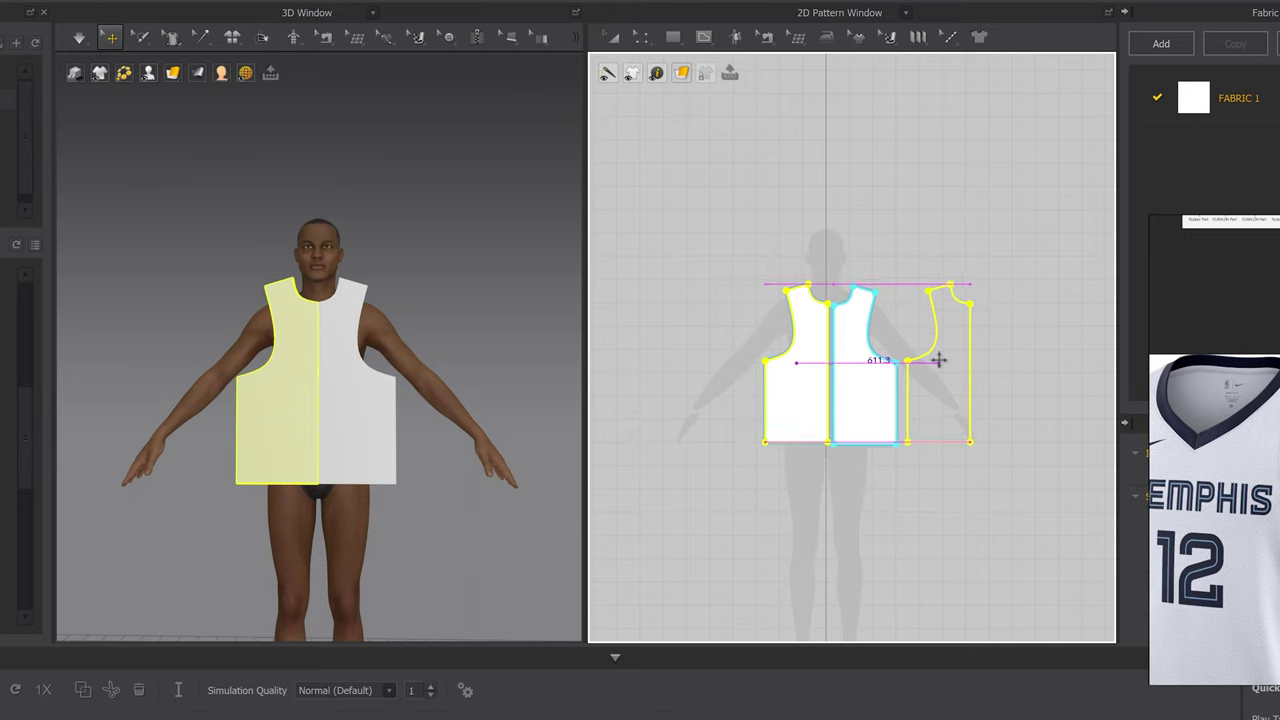
click(948, 373)
click(857, 390)
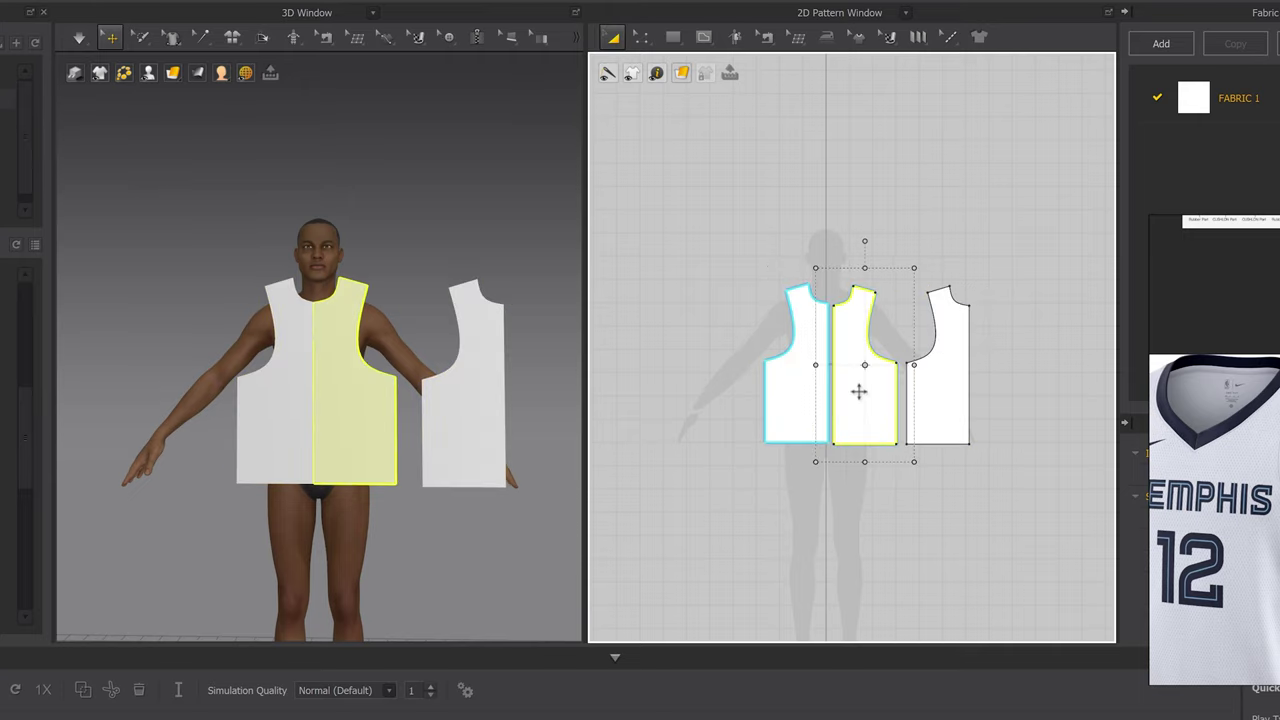
Create a symmetric pattern with sewing from the pasted half bodice and place it on the opposite side of the existing halves
click(946, 395)
click(872, 374)
click(941, 388)
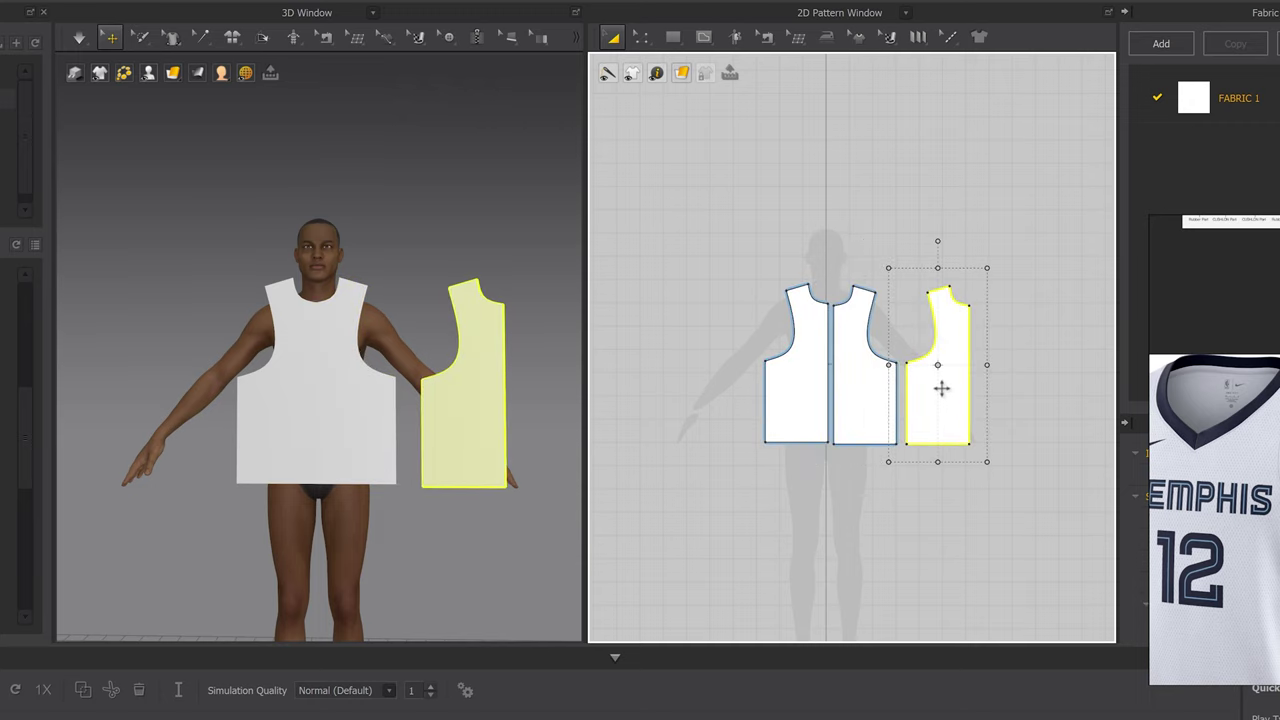
right_click(940, 394)
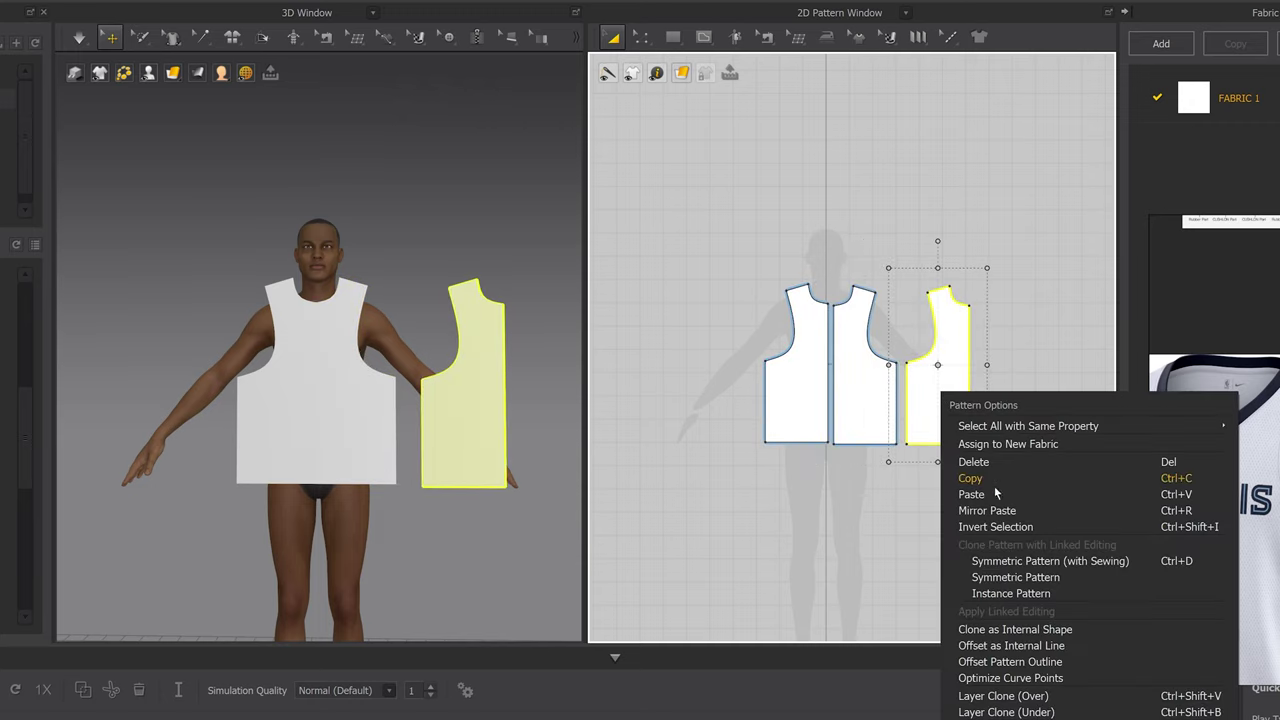
click(1048, 561)
click(727, 363)
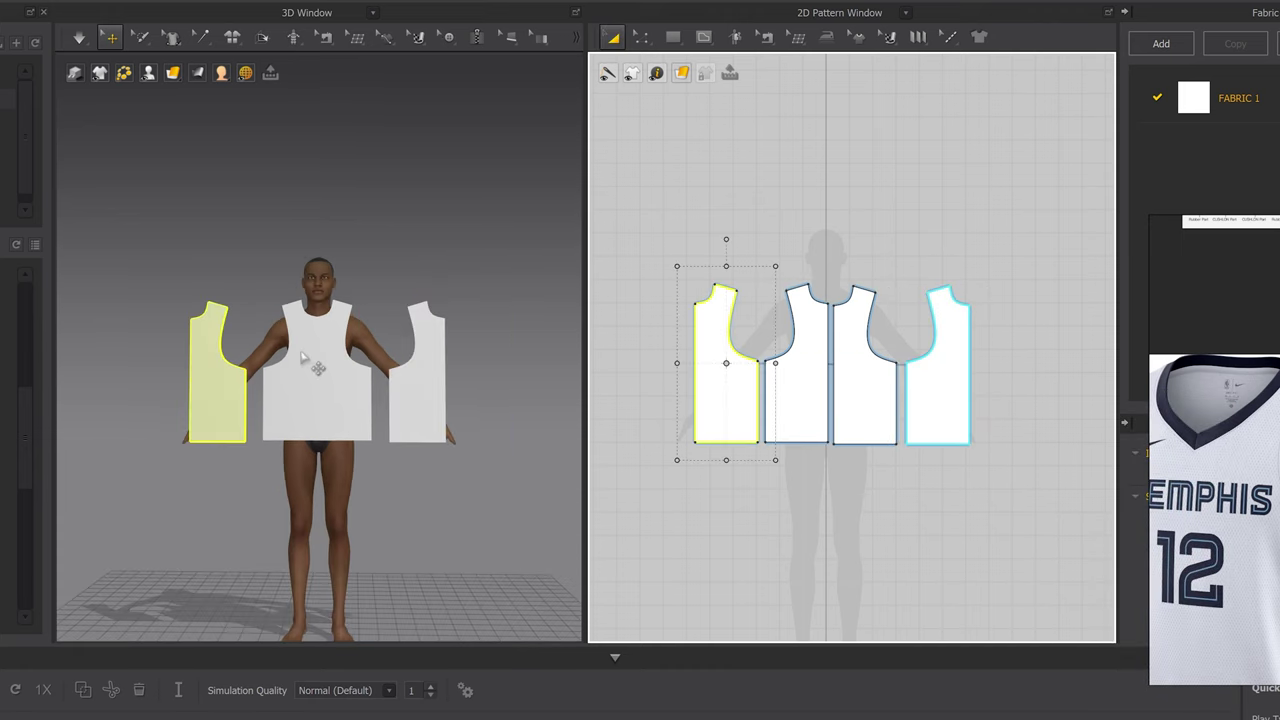
Show the avatar's arrangement points and wrap the two front half bodices around the chest
right_drag(350, 335, 352, 376)
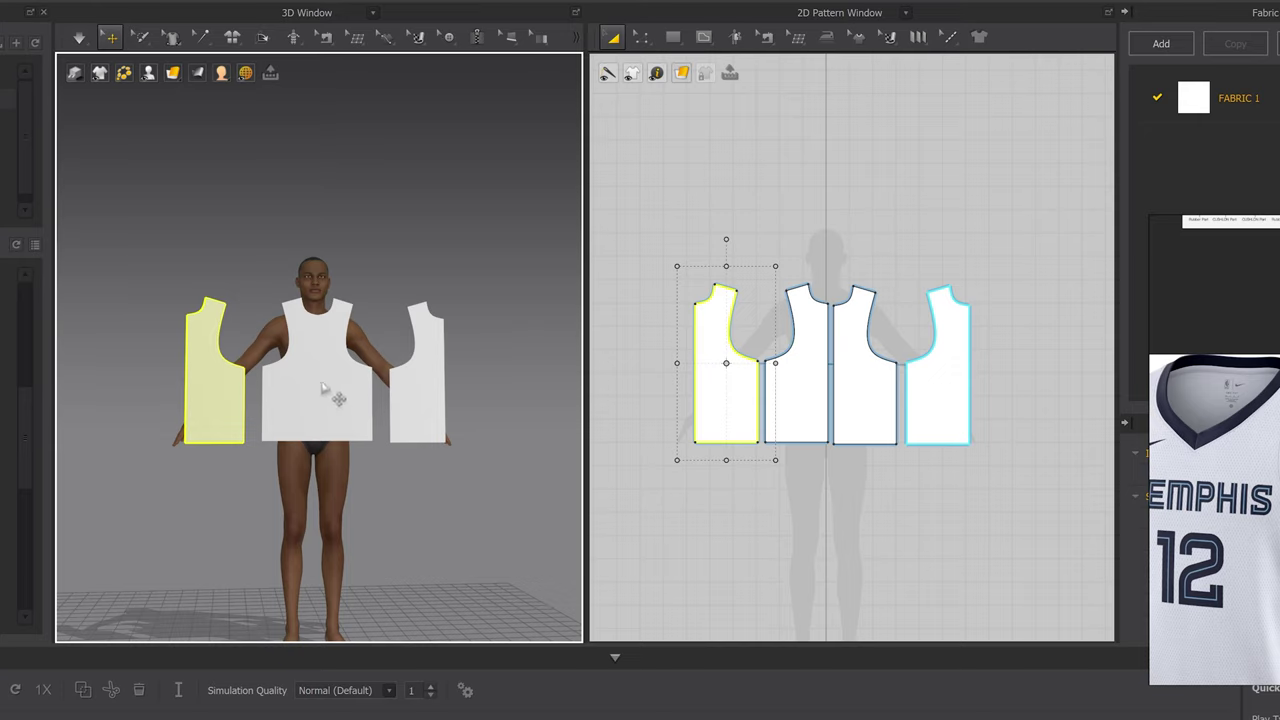
right_drag(335, 390, 289, 375)
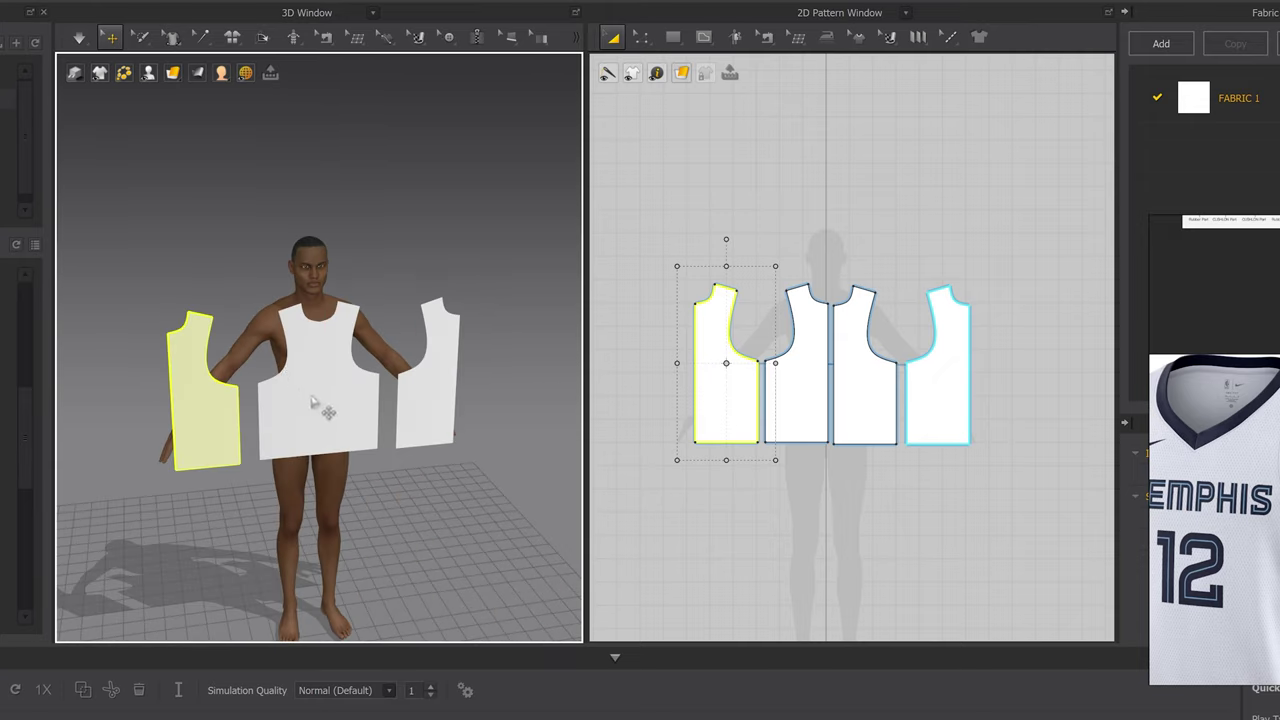
key(shift+f)
right_drag(305, 369, 508, 357)
right_drag(422, 355, 398, 424)
click(360, 363)
click(377, 348)
right_drag(380, 350, 322, 327)
scroll(396, 353, up, 5)
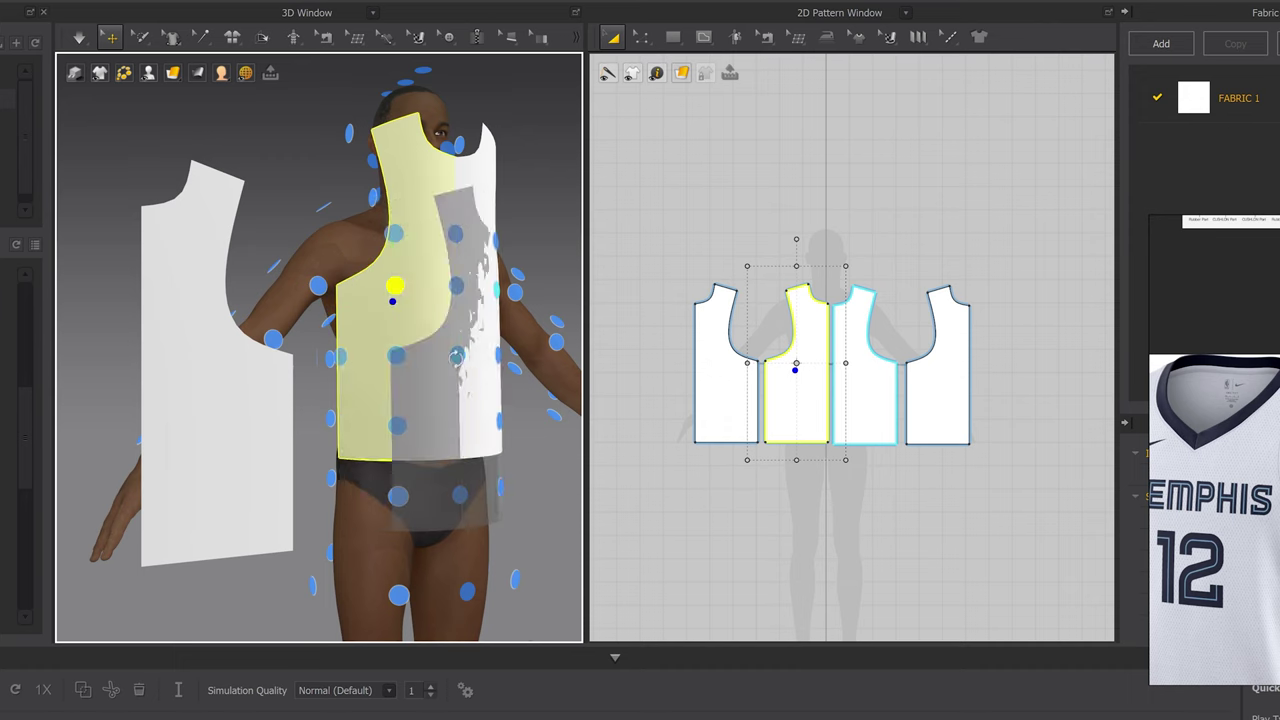
Arrange the two remaining half bodices around the avatar's back as the back panels
right_drag(453, 354, 412, 367)
right_drag(272, 240, 316, 262)
scroll(337, 260, down, 3)
click(270, 408)
right_drag(274, 412, 330, 313)
key(space)
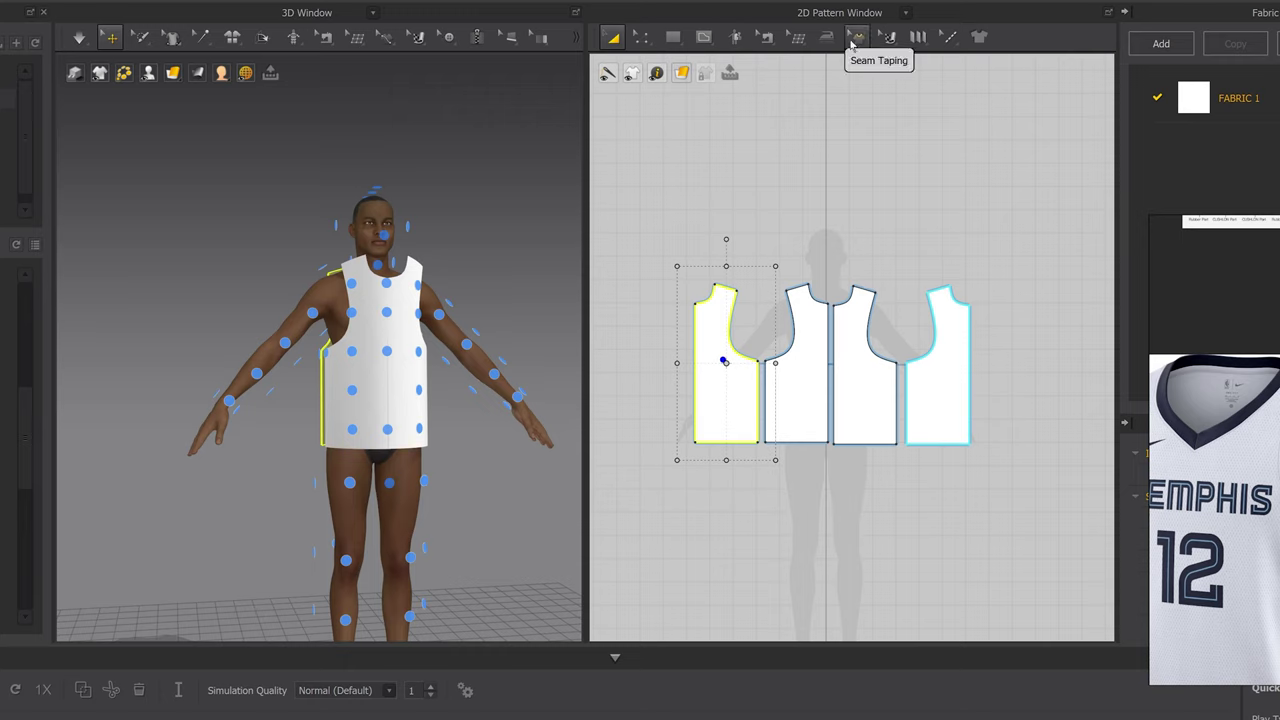
Sew the side seams between the front and back half bodices with Segment Sewing
mouse_move(760, 42)
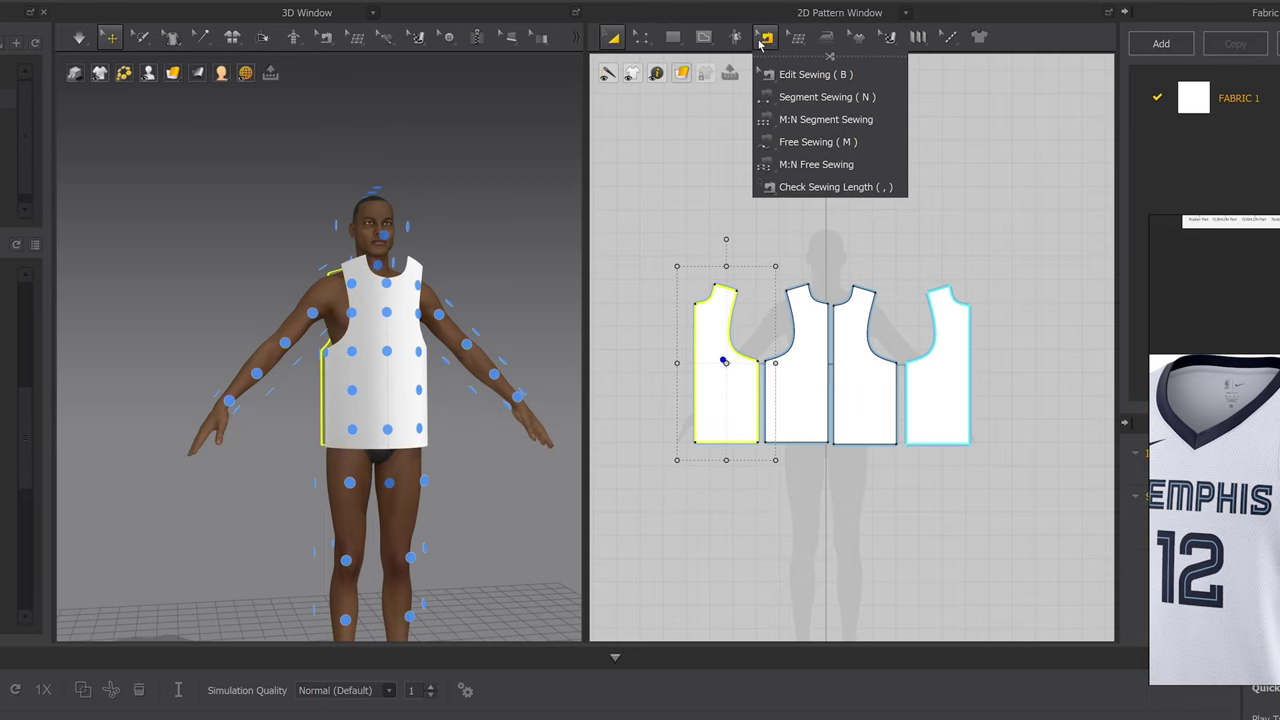
click(846, 99)
scroll(723, 357, up, 3)
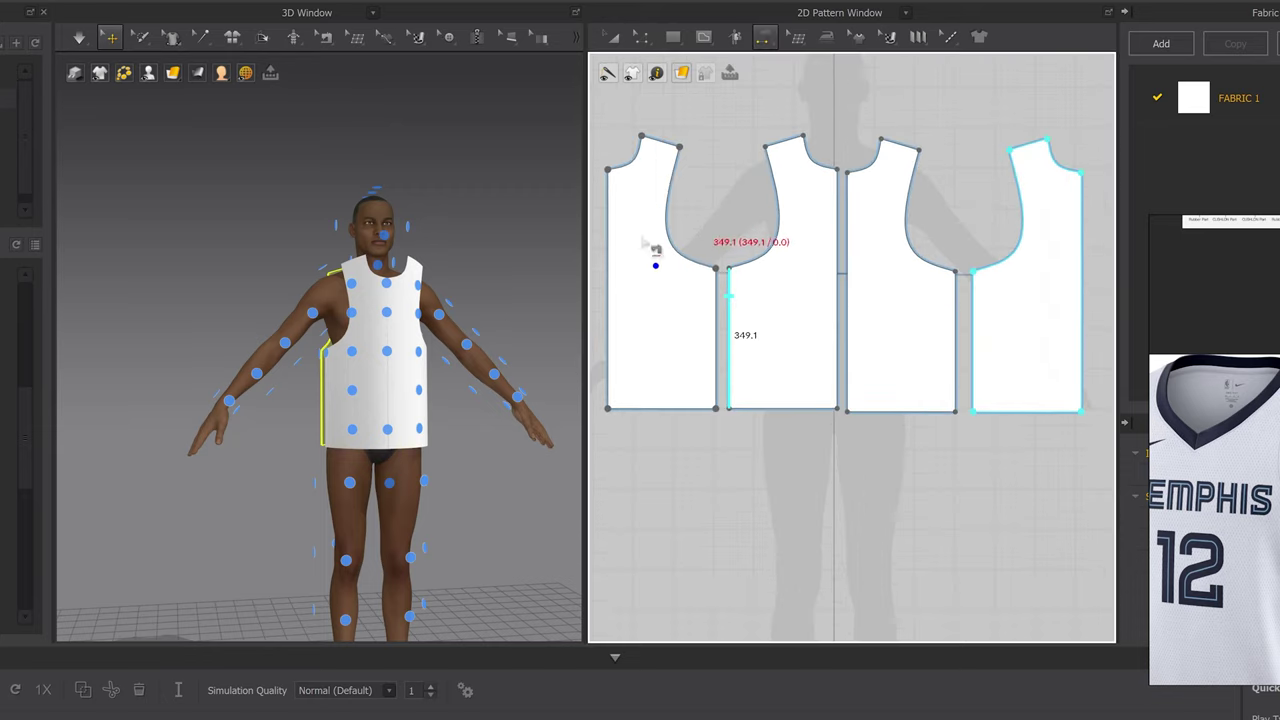
right_drag(381, 403, 357, 357)
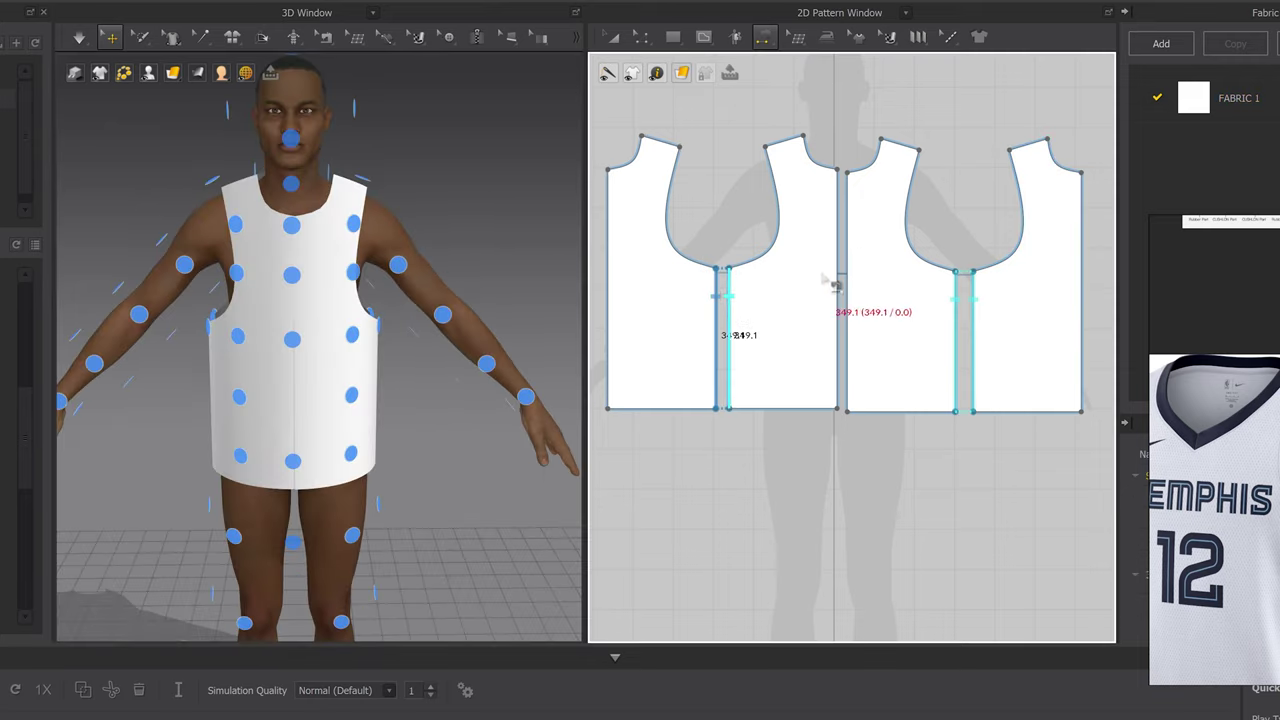
Sew the centre front and centre back edges together, and join the front shoulders to the back shoulders
click(838, 285)
click(1081, 275)
click(608, 300)
click(678, 150)
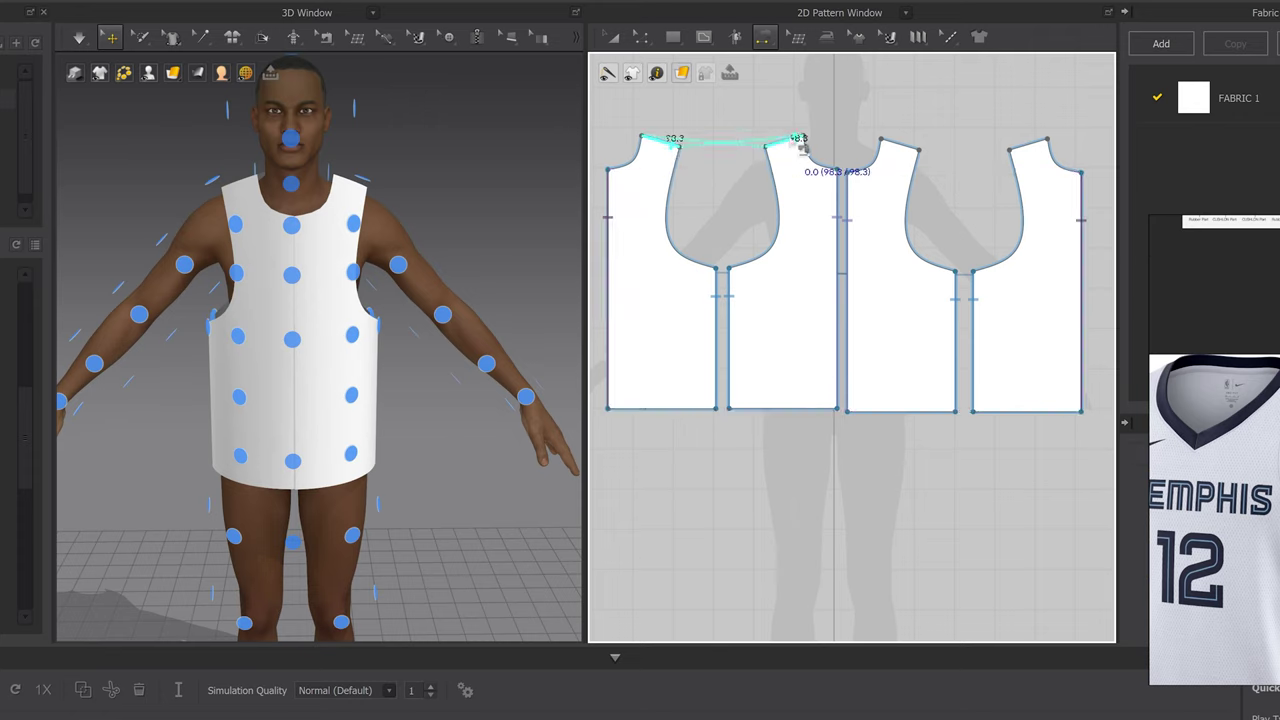
click(785, 142)
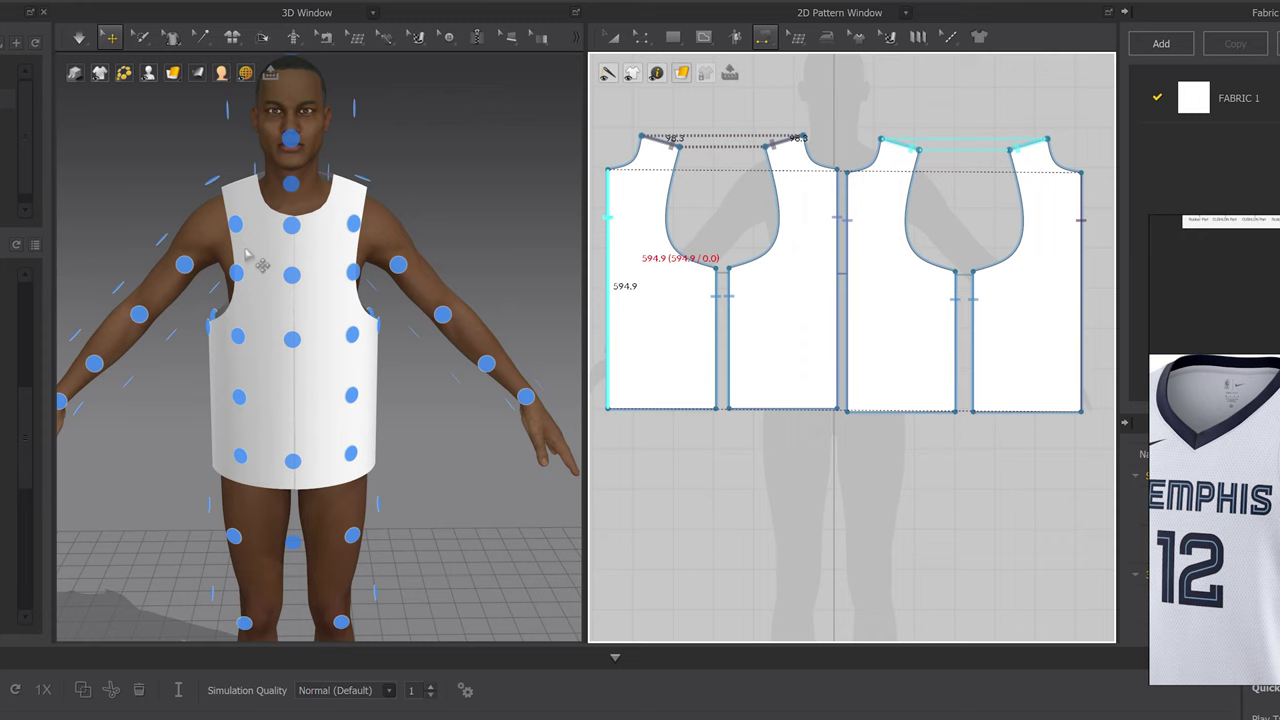
Simulate the sewn bodice on the avatar and tug the fabric at the hem and side to settle the drape
key(space)
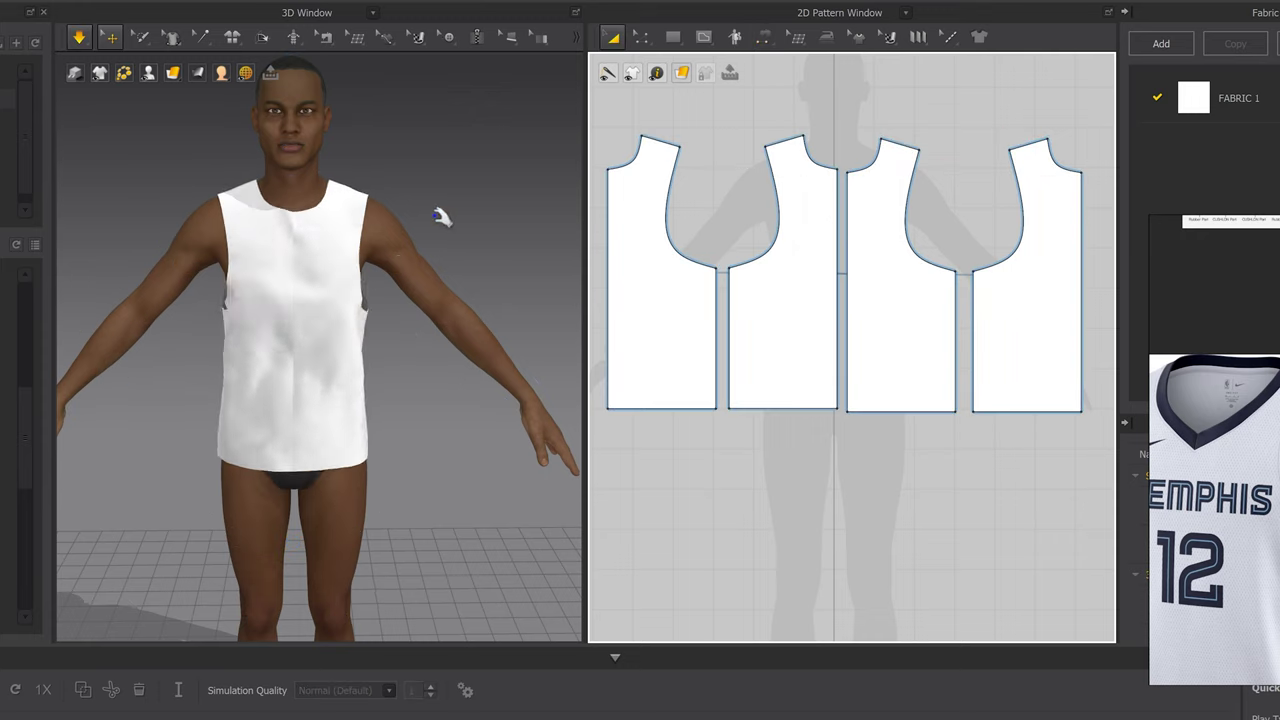
right_drag(443, 214, 335, 325)
drag(274, 470, 341, 408)
click(342, 408)
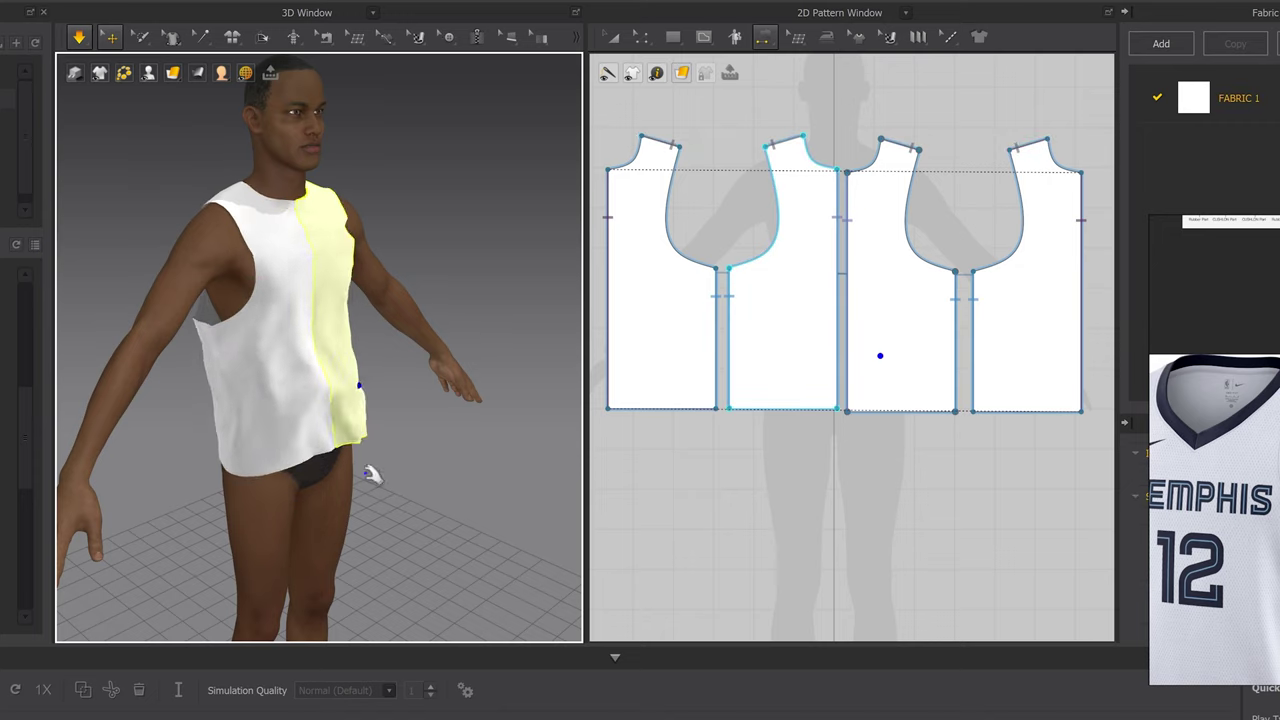
right_drag(266, 357, 278, 345)
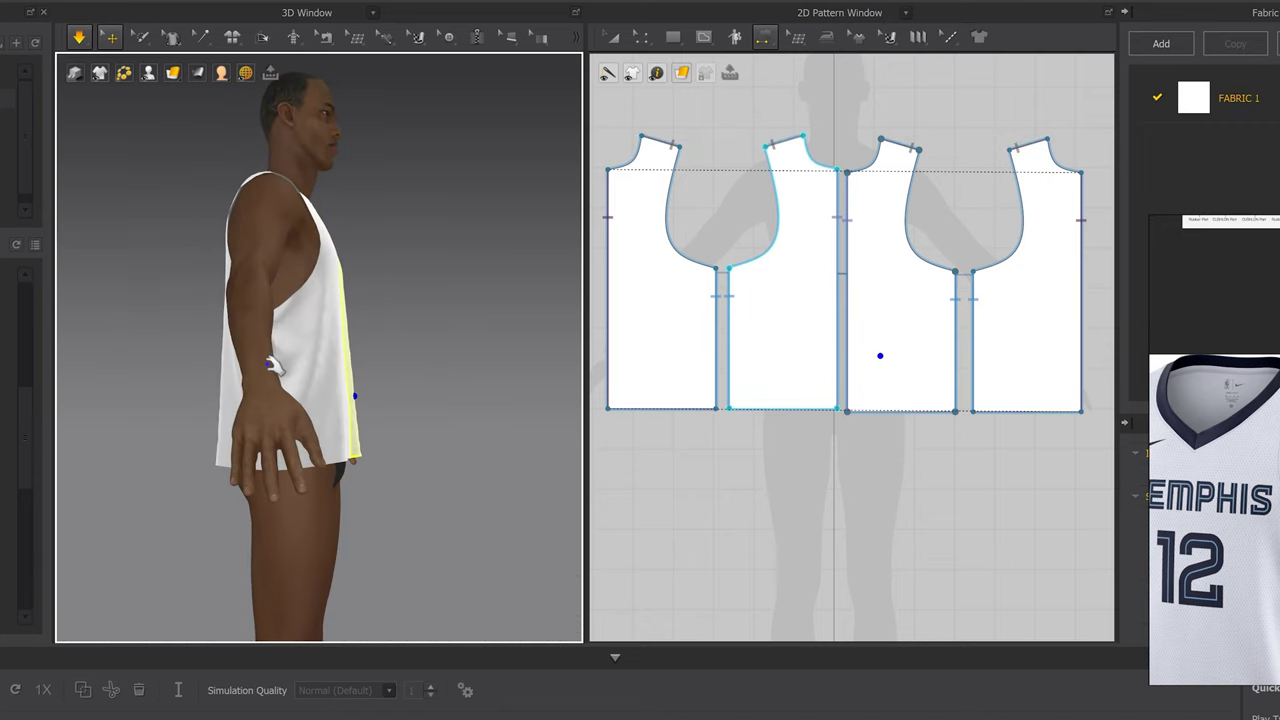
right_drag(423, 343, 379, 344)
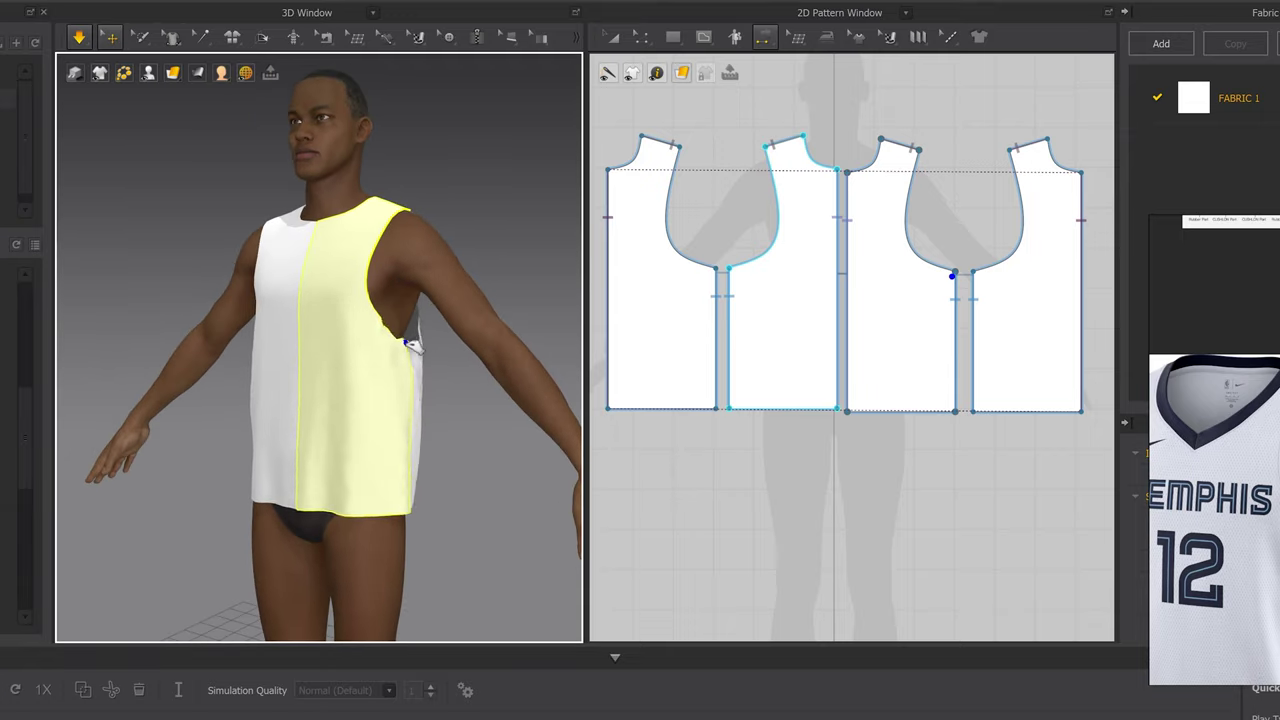
right_drag(401, 340, 412, 333)
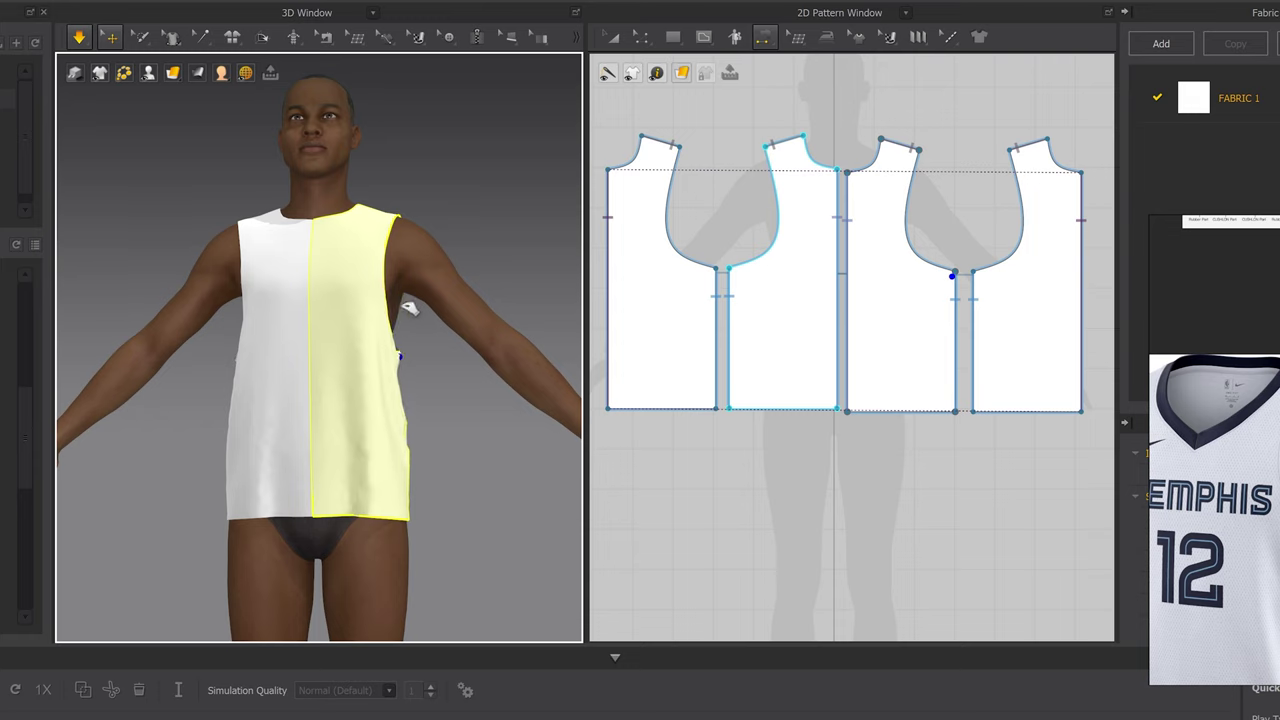
click(390, 316)
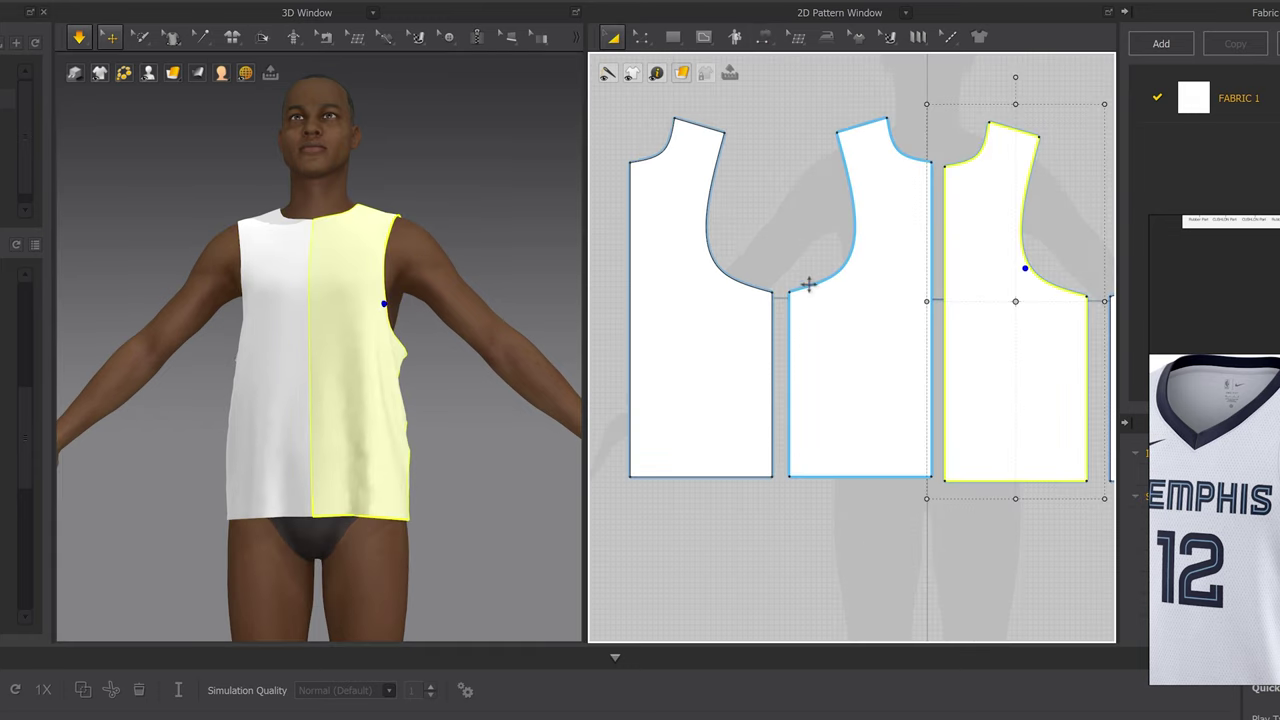
Raise the linked underarm corner points of the front and back half bodices, and simulate the new armhole
key(z)
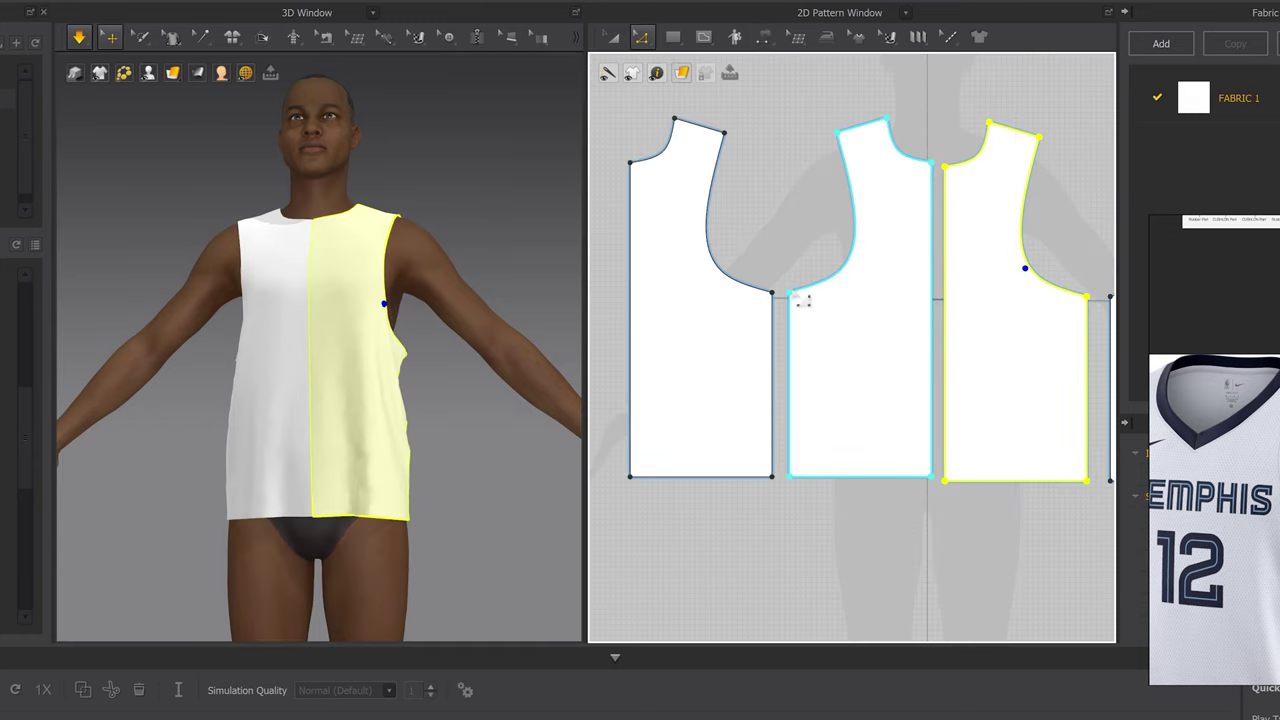
click(789, 295)
key(space)
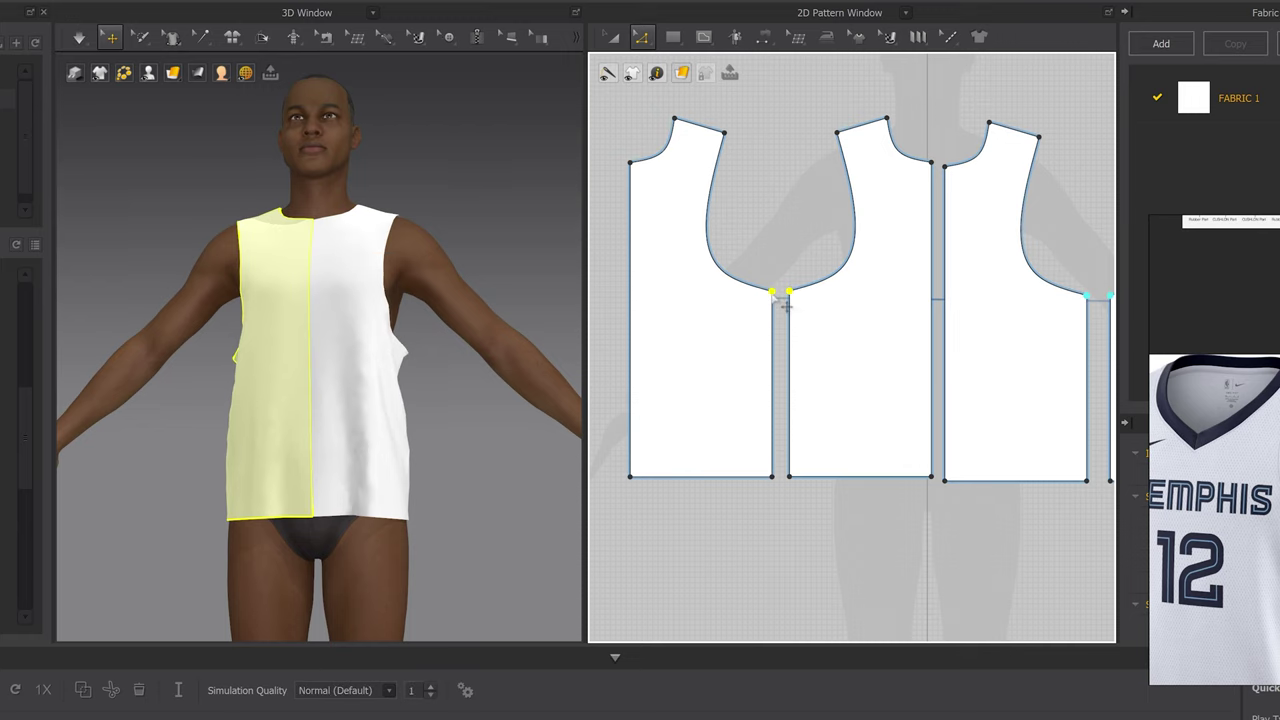
drag(789, 295, 789, 257)
key(space)
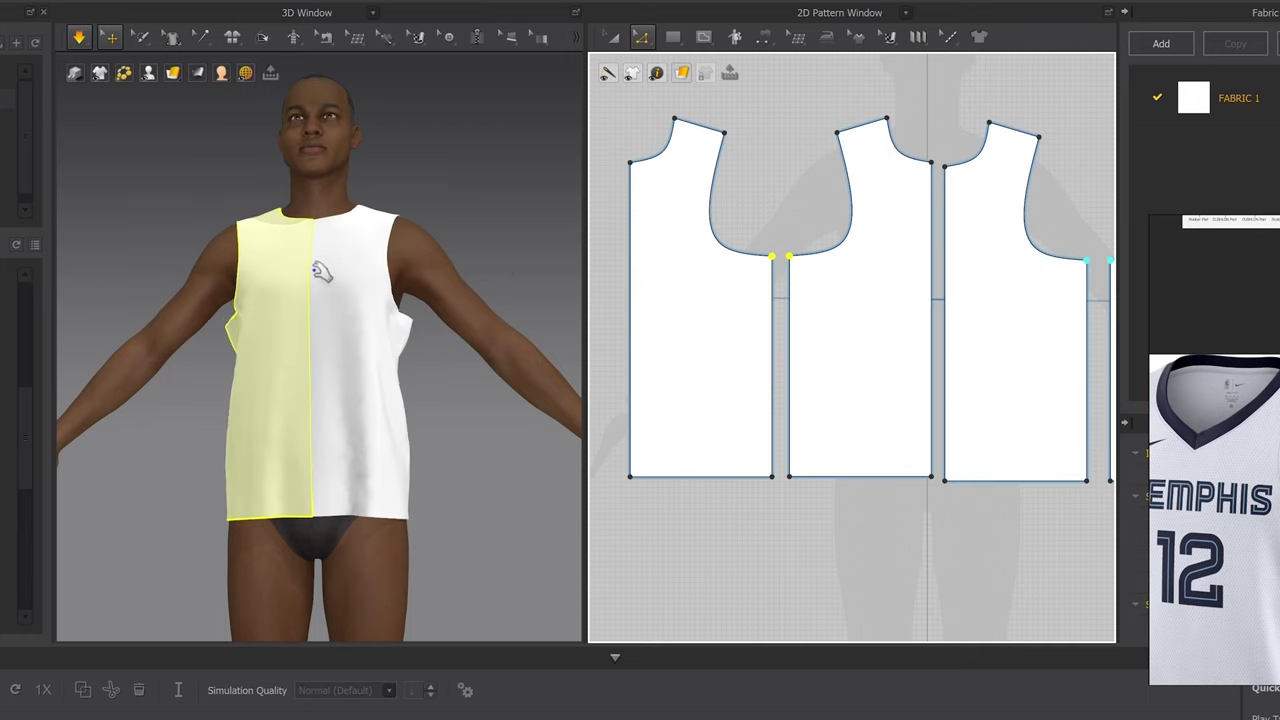
mouse_move(395, 318)
right_down()
mouse_move(454, 323)
mouse_move(395, 330)
right_up()
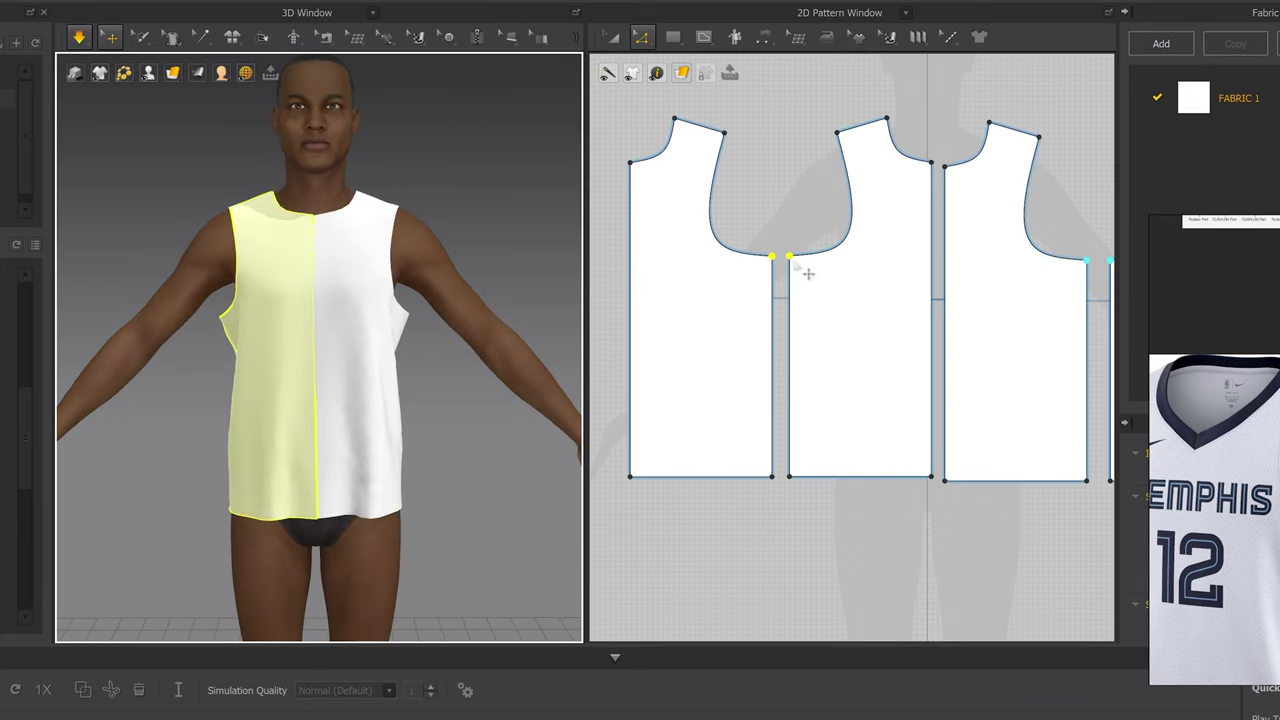
Raise the underarm points further to side seams about 450 mm long, then simulate and pull the side fabric into place
drag(783, 257, 783, 241)
key(space)
key(space)
mouse_move(490, 312)
right_down()
mouse_move(423, 334)
mouse_move(490, 315)
right_up()
scroll(792, 265, up, 2)
middle_drag(792, 266, 771, 247)
right_drag(408, 333, 373, 317)
drag(391, 301, 402, 354)
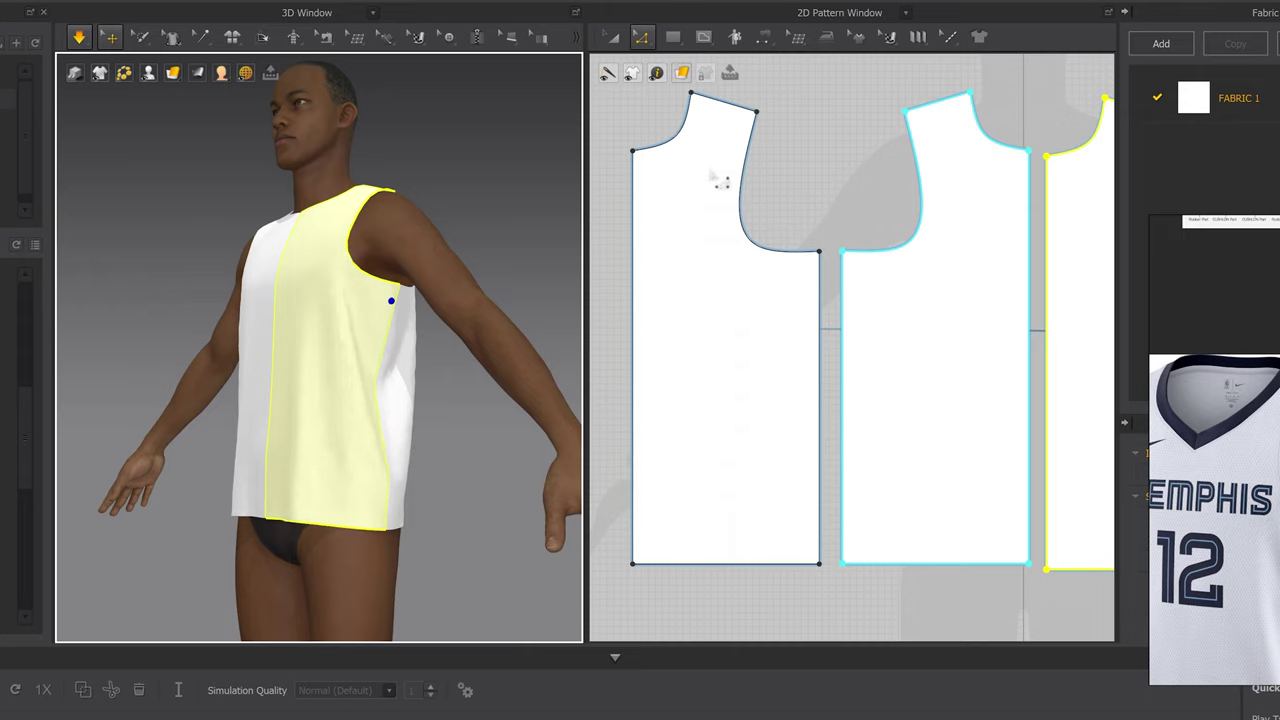
Reshape the back and front armhole curves with Edit Curvature, making the front one about 260 mm long, and simulate the fit
key(z)
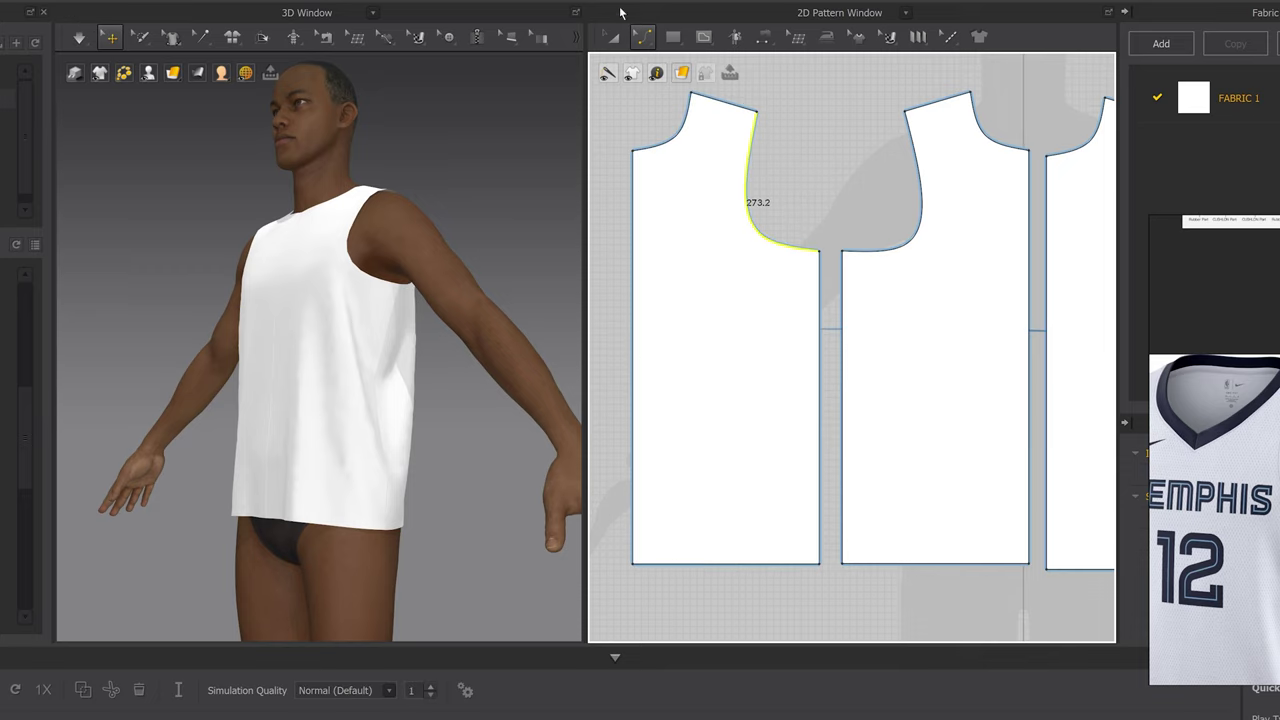
click(646, 38)
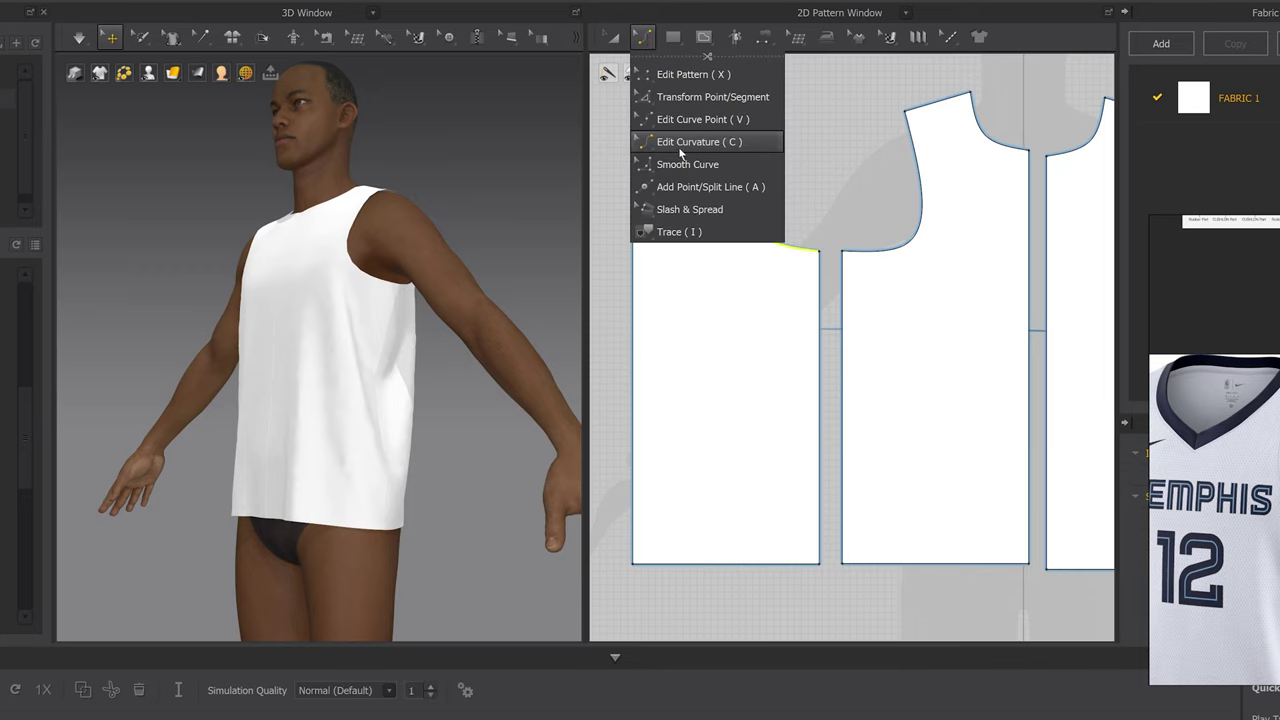
click(848, 138)
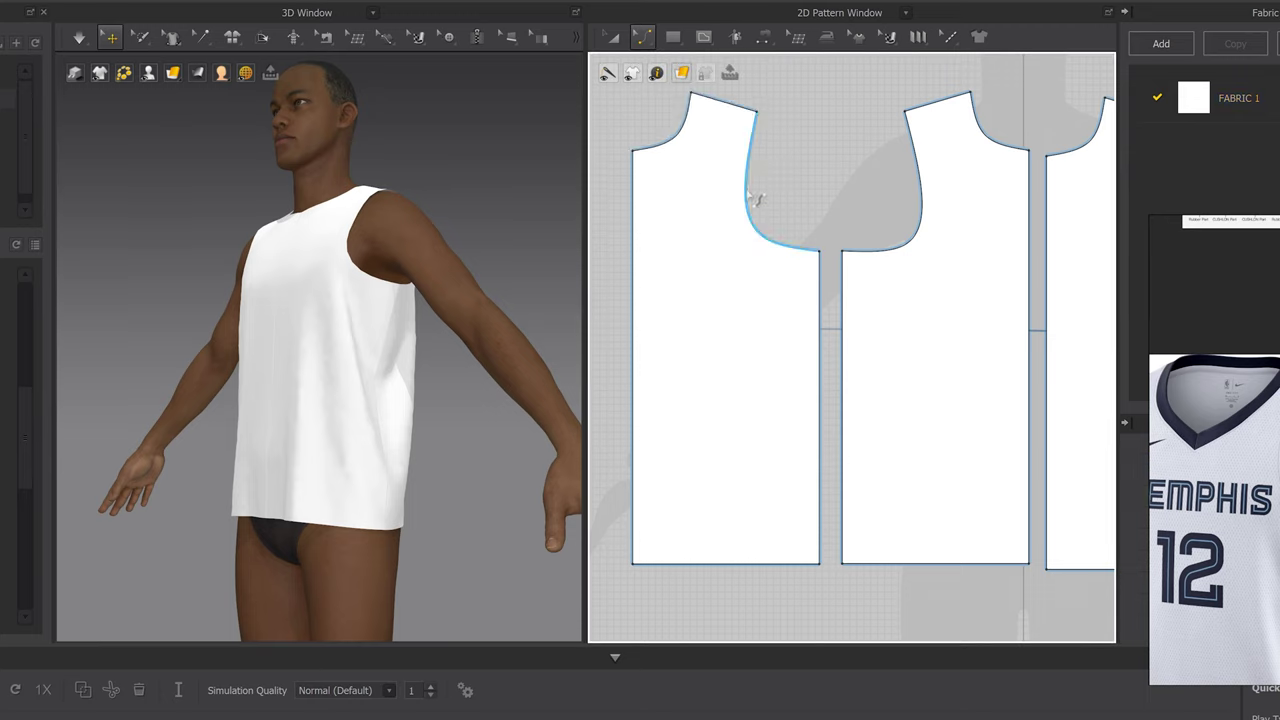
drag(750, 201, 769, 226)
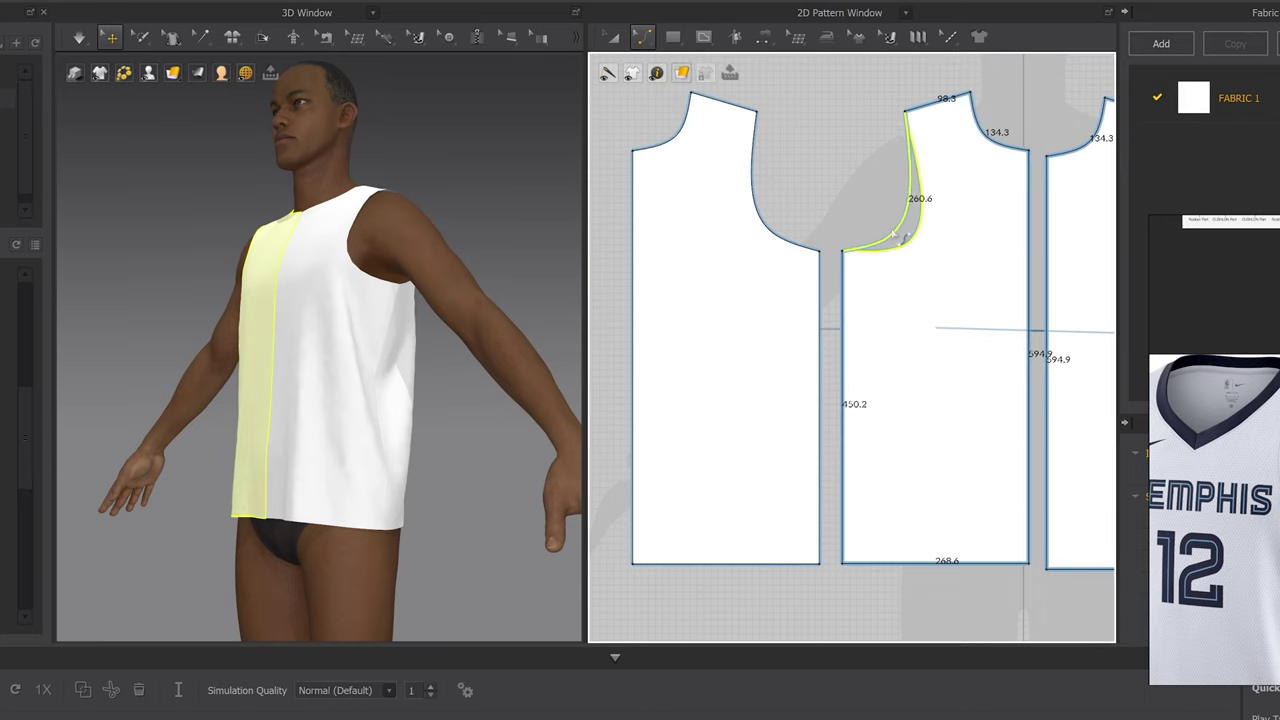
drag(893, 230, 892, 231)
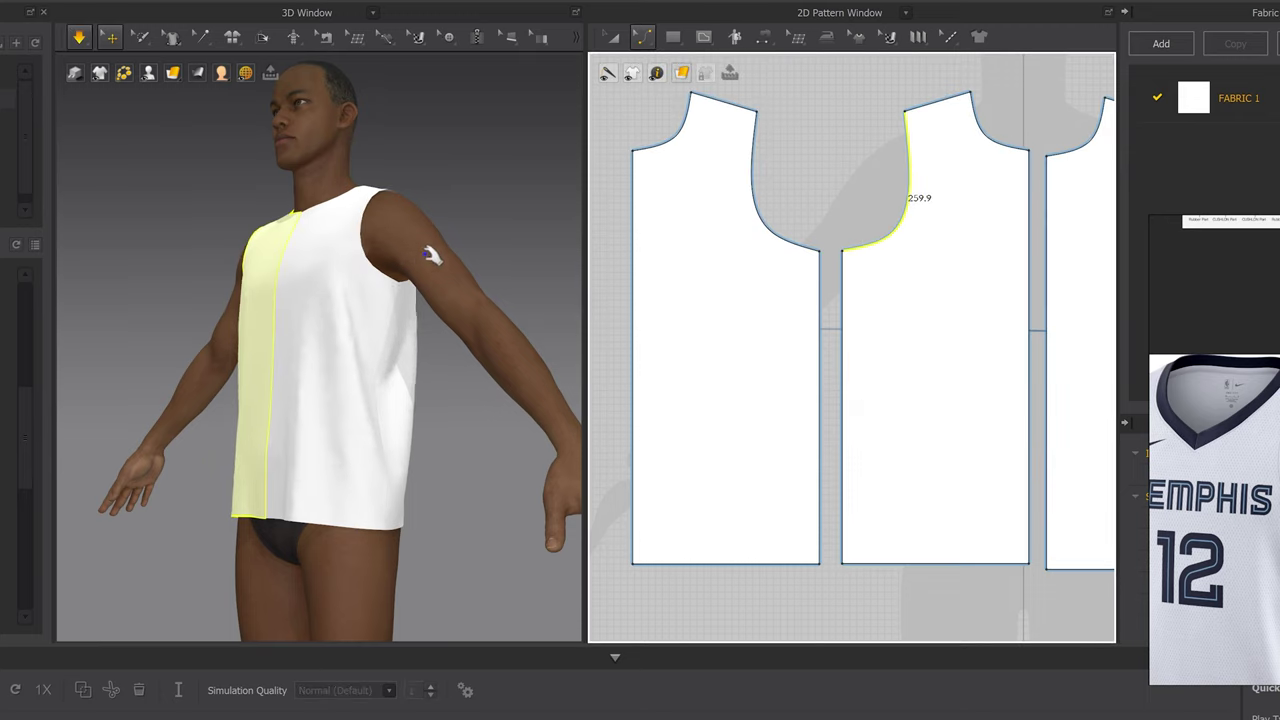
right_drag(428, 263, 357, 258)
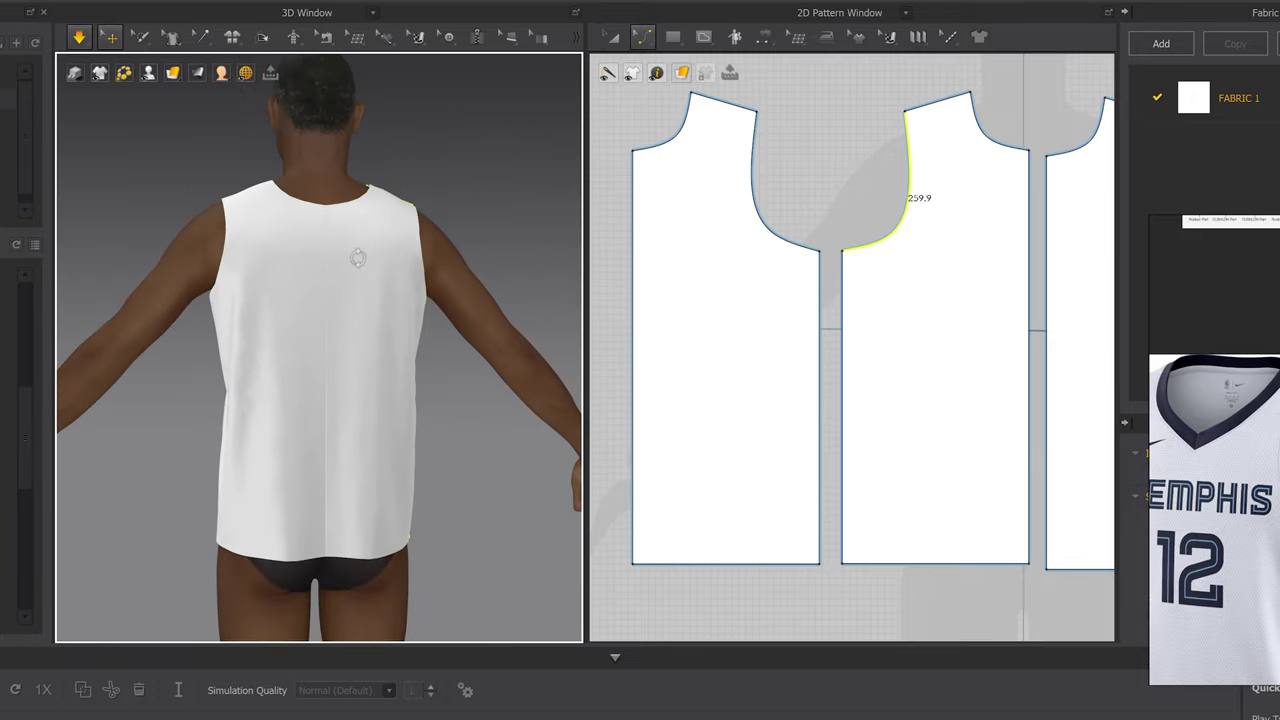
Refine the back armhole curve to about 257 mm, comparing it with the reference photo of the jersey's back
click(765, 218)
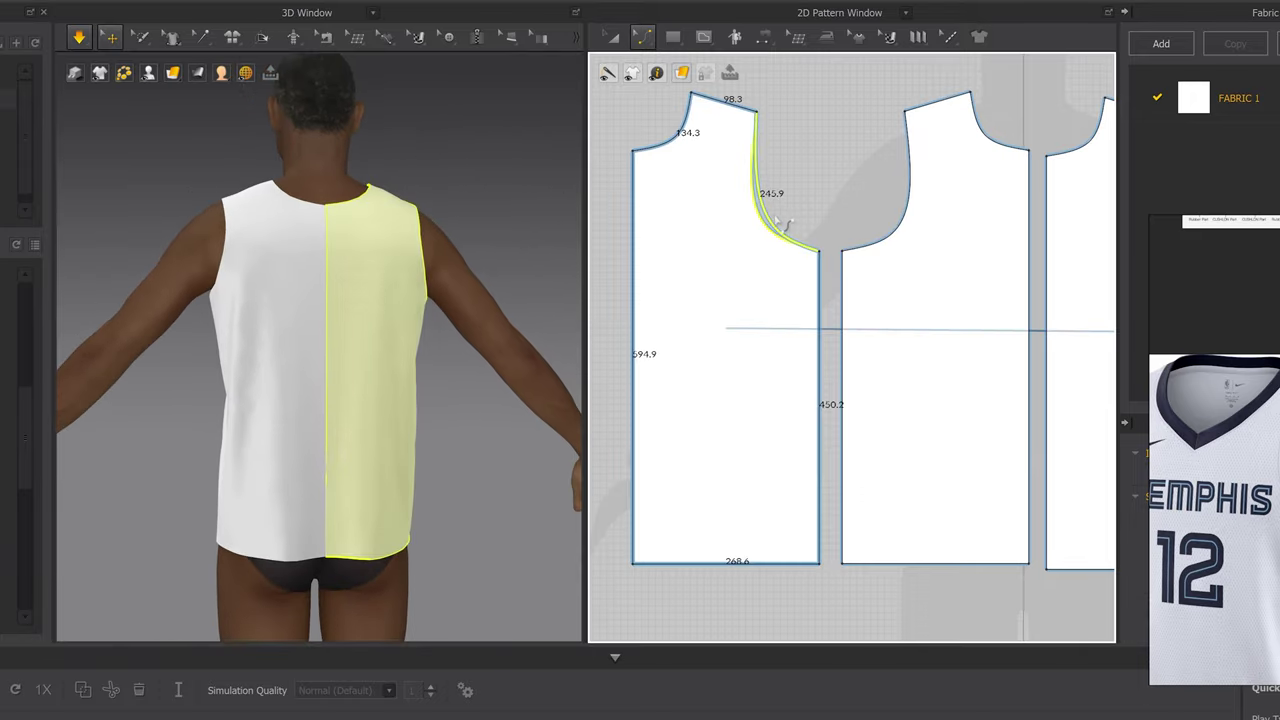
scroll(418, 246, down, 5)
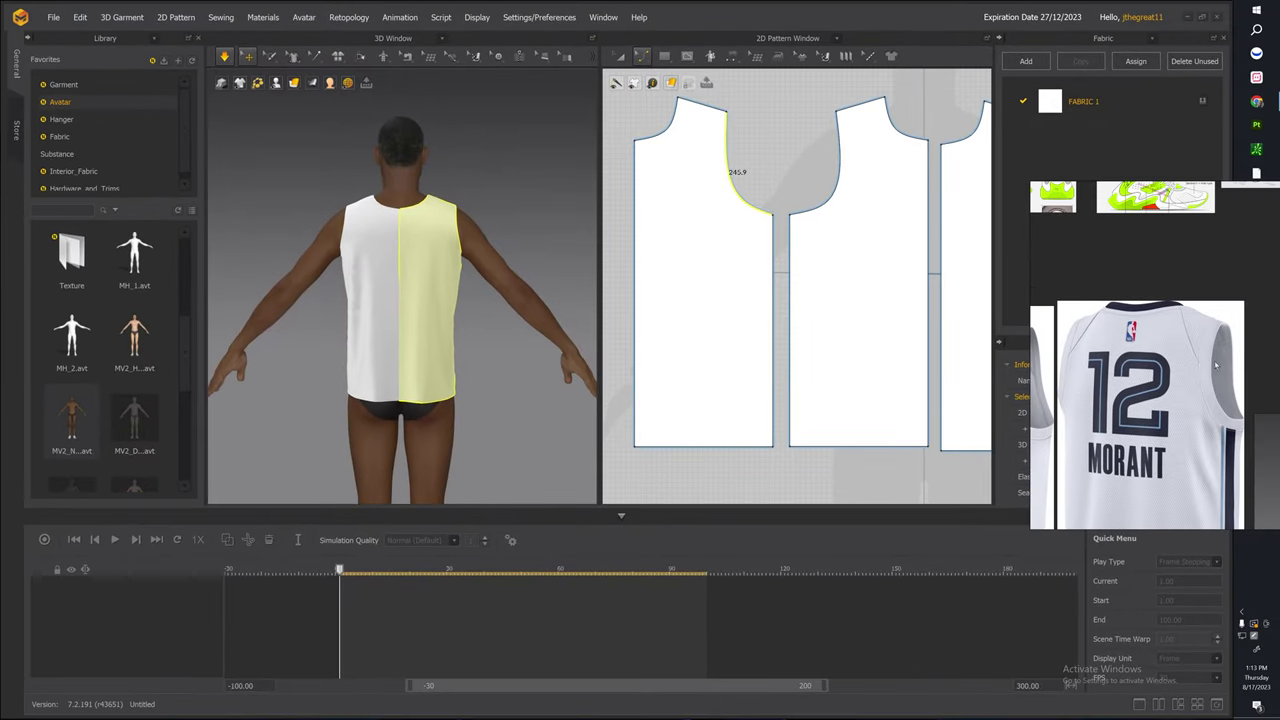
scroll(384, 228, down, 2)
drag(745, 200, 741, 205)
right_drag(460, 175, 352, 185)
middle_drag(372, 204, 436, 196)
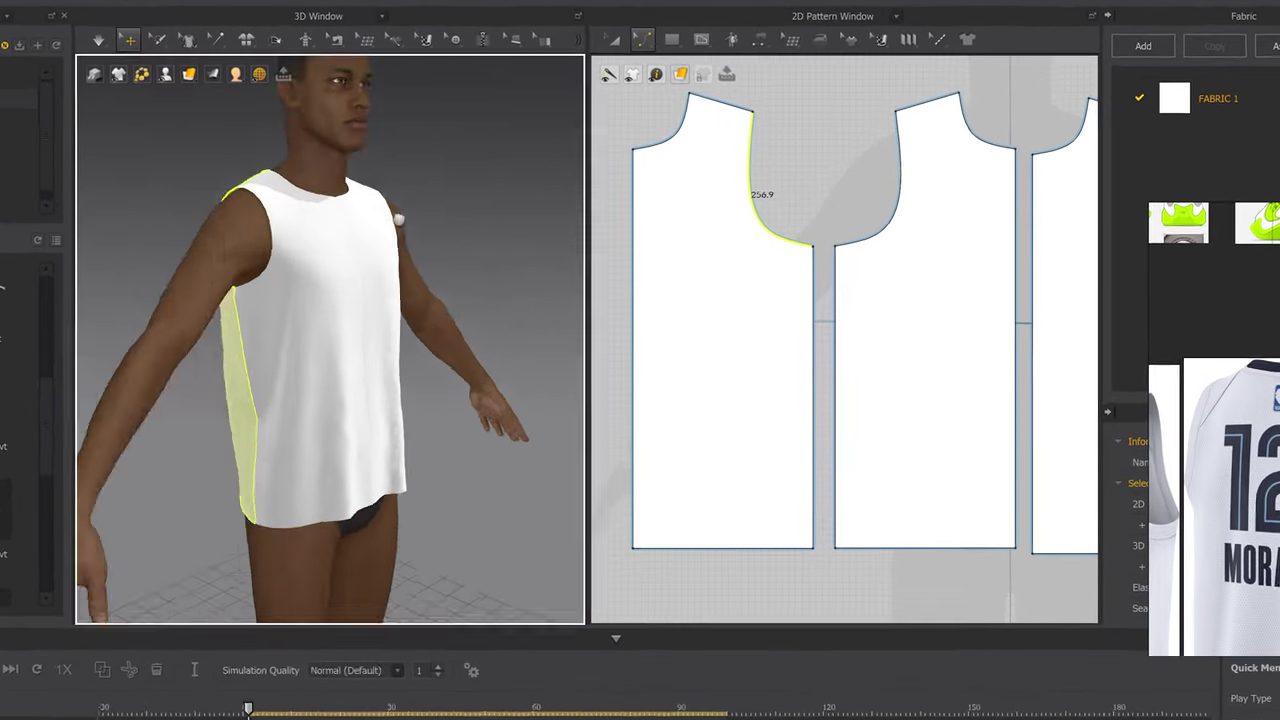
Simulate the bodice with the adjusted armholes and check its drape from the front
click(401, 302)
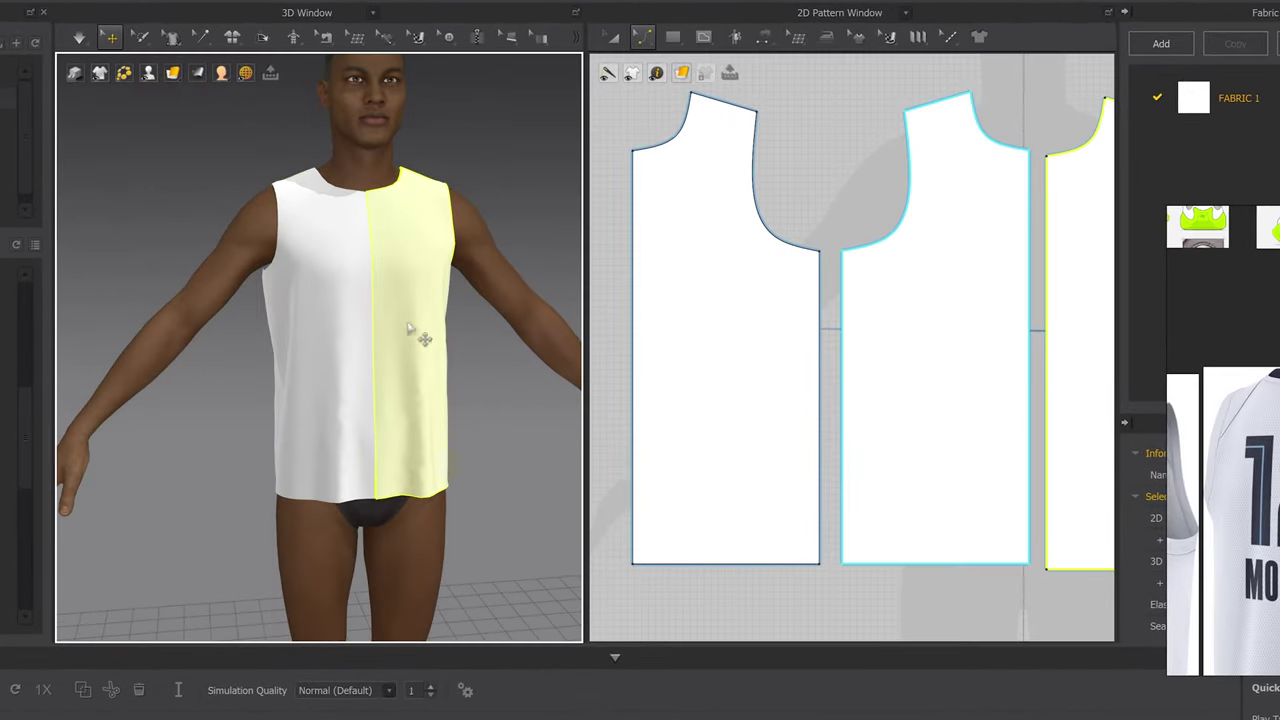
key(space)
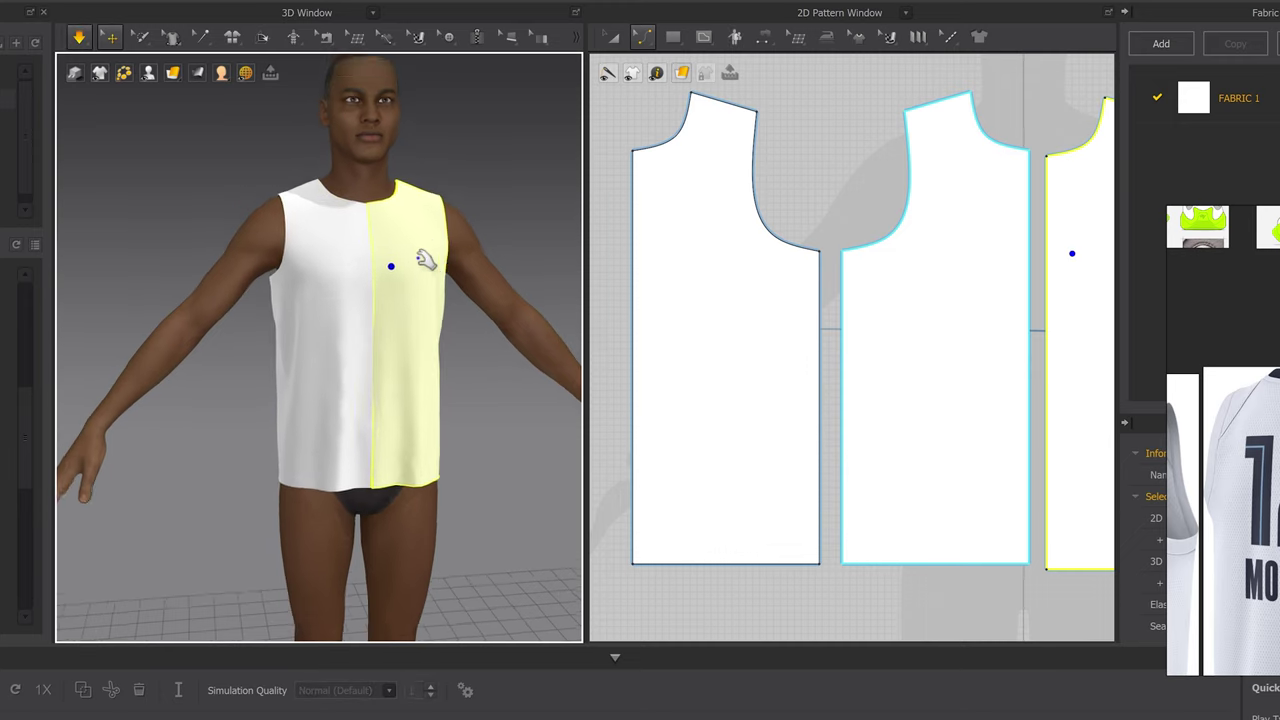
scroll(418, 258, down, 2)
mouse_move(400, 270)
right_down()
mouse_move(397, 306)
mouse_move(400, 274)
right_up()
scroll(400, 274, up, 3)
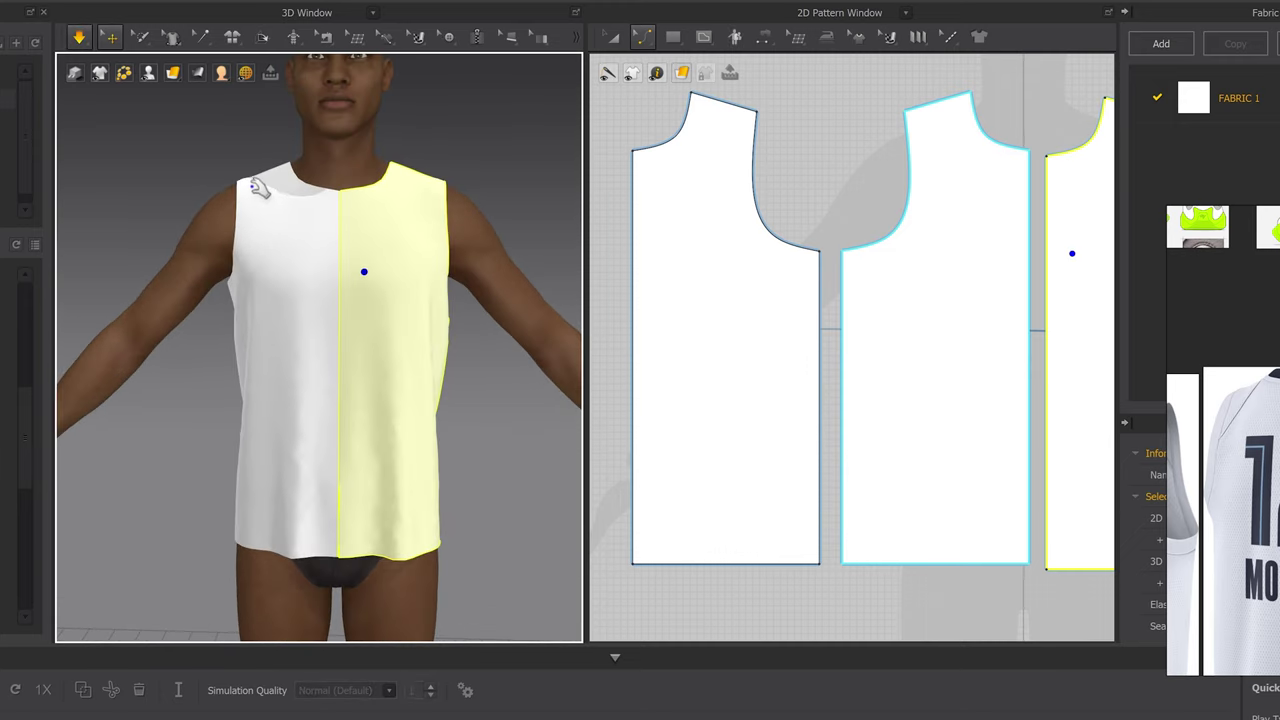
click(240, 180)
click(289, 176)
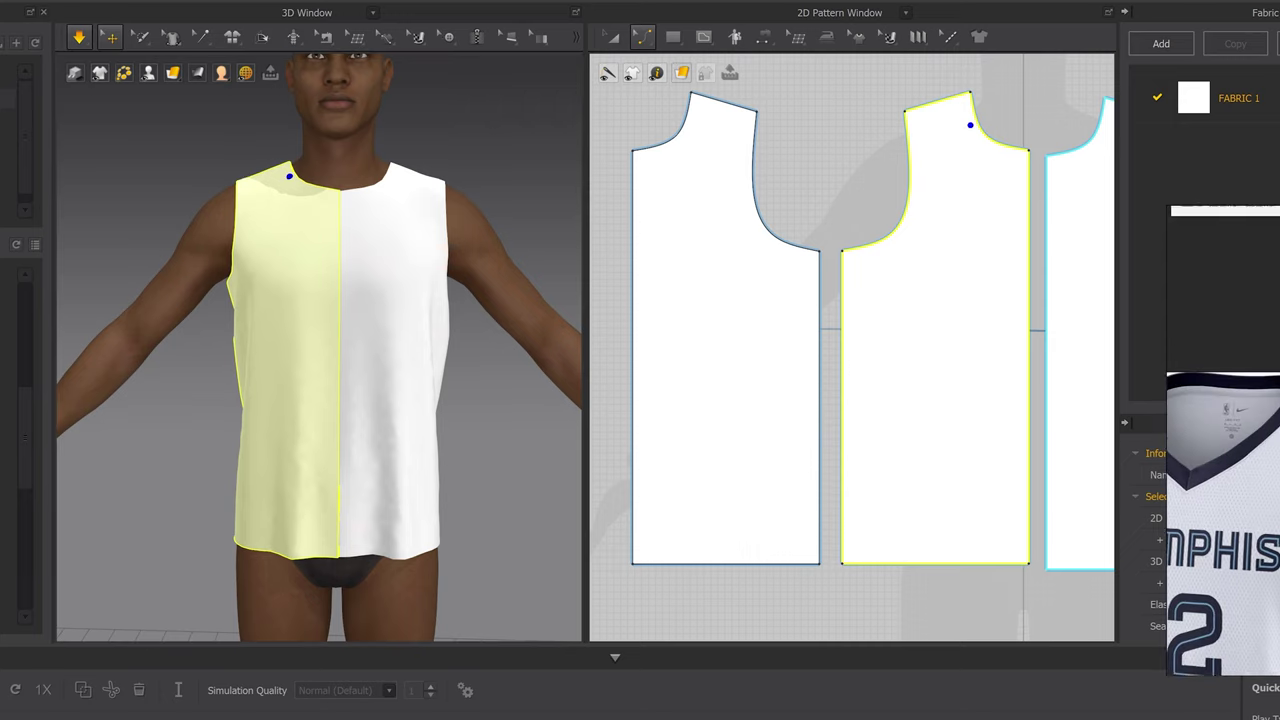
scroll(920, 183, down, 2)
middle_drag(920, 183, 757, 283)
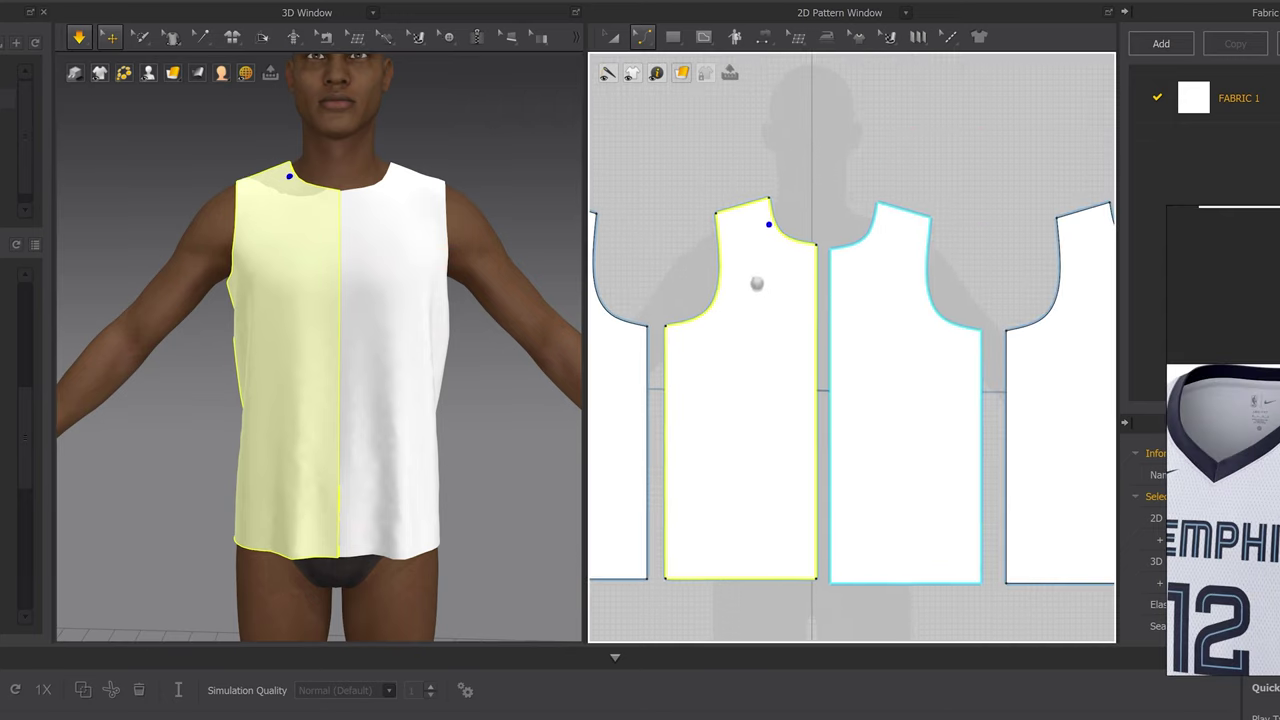
click(755, 192)
middle_drag(755, 191, 850, 187)
key(a)
key(z)
click(828, 209)
scroll(950, 240, down, 2)
middle_drag(950, 240, 760, 232)
shift+click(929, 203)
scroll(910, 272, up, 1)
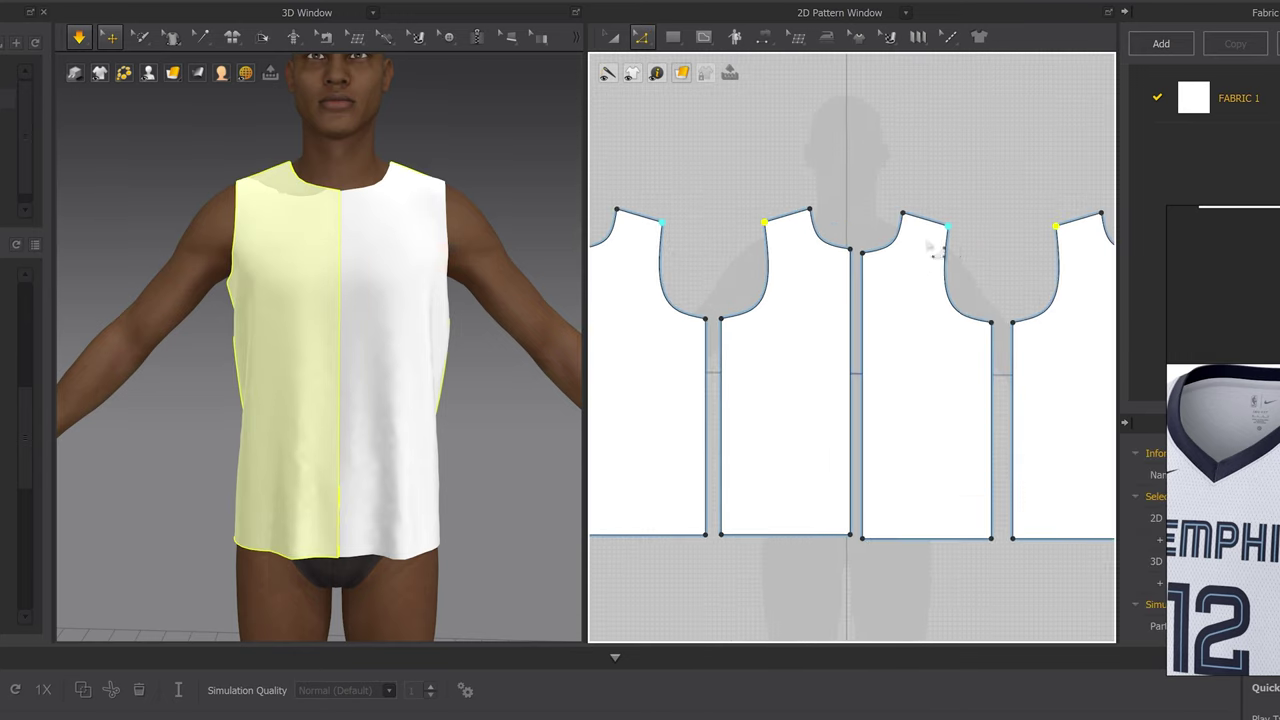
middle_drag(1010, 248, 938, 250)
click(868, 160)
scroll(860, 150, down, 2)
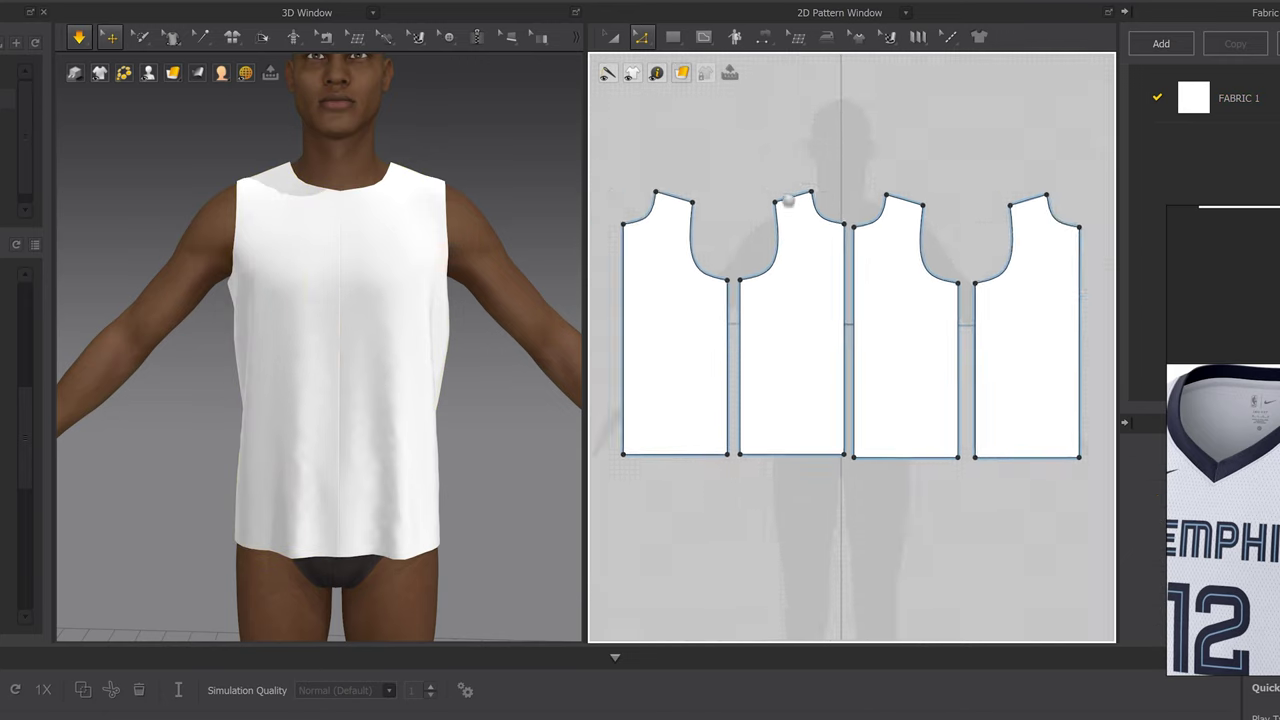
Try to move the outer shoulder points of the back and front patterns together, and undo the move
scroll(792, 205, up, 2)
click(812, 223)
key(space)
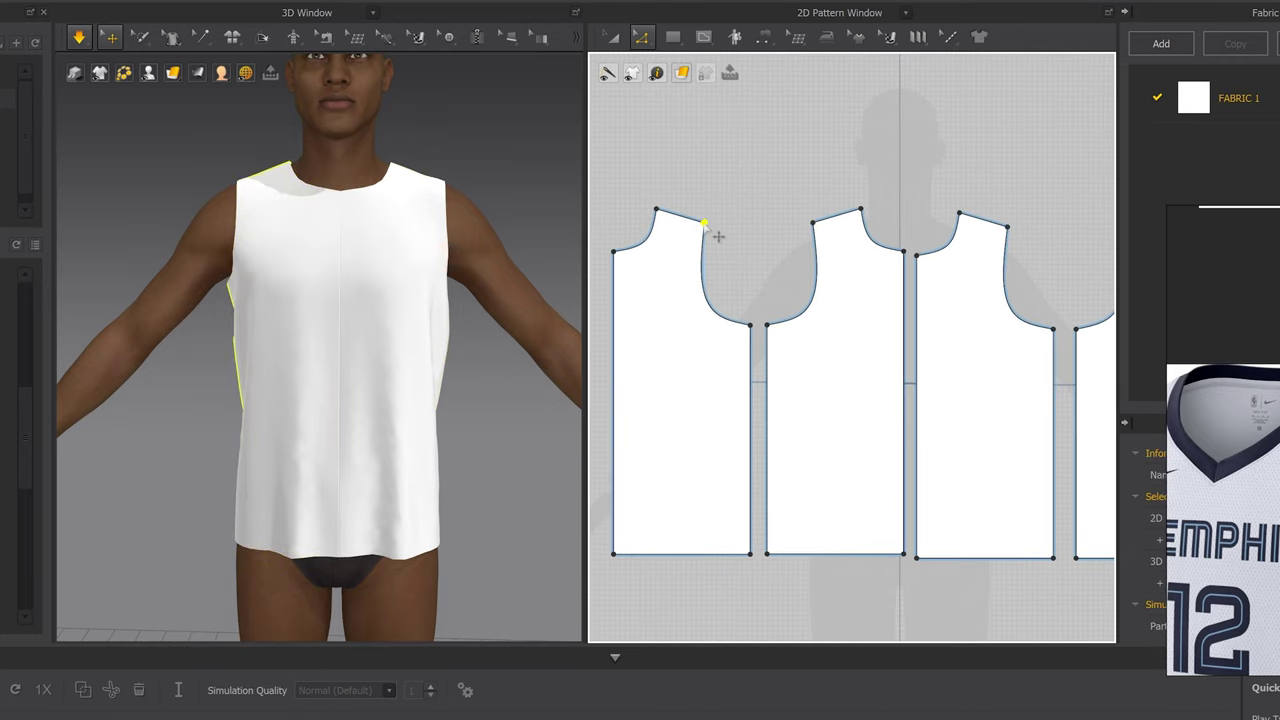
drag(705, 224, 750, 211)
right_drag(470, 230, 375, 227)
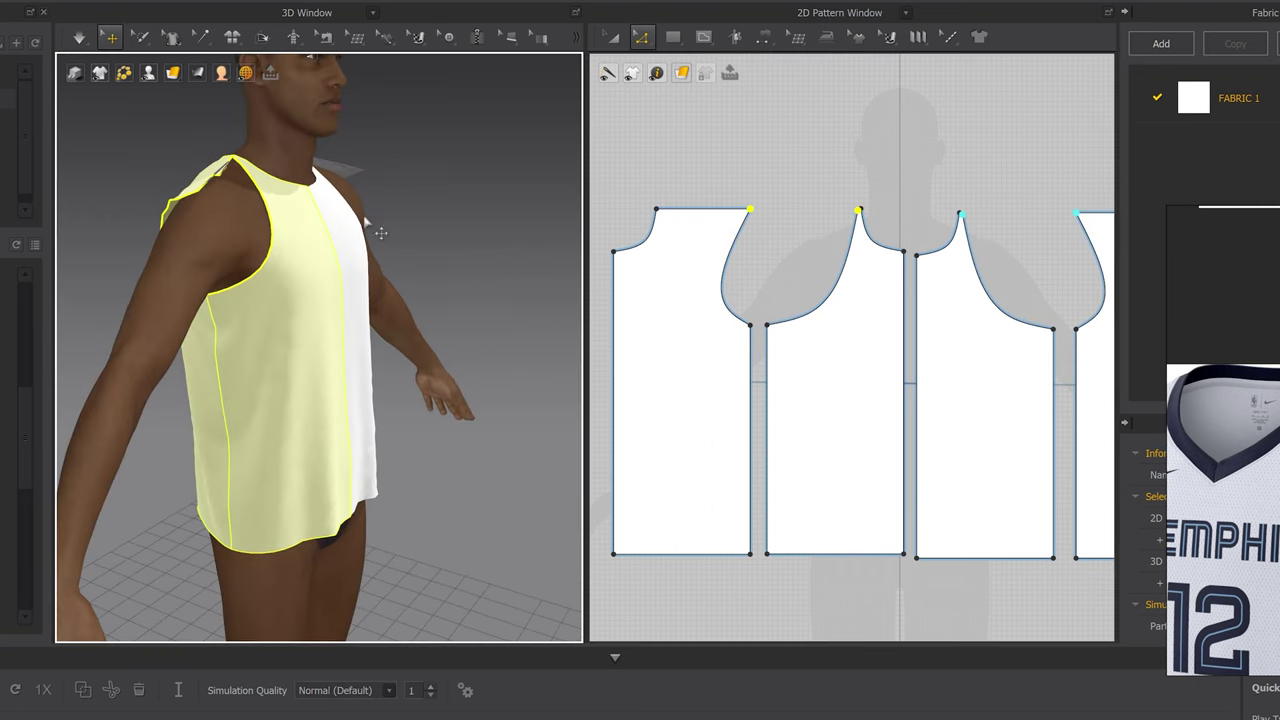
right_drag(318, 189, 362, 248)
key(ctrl+z)
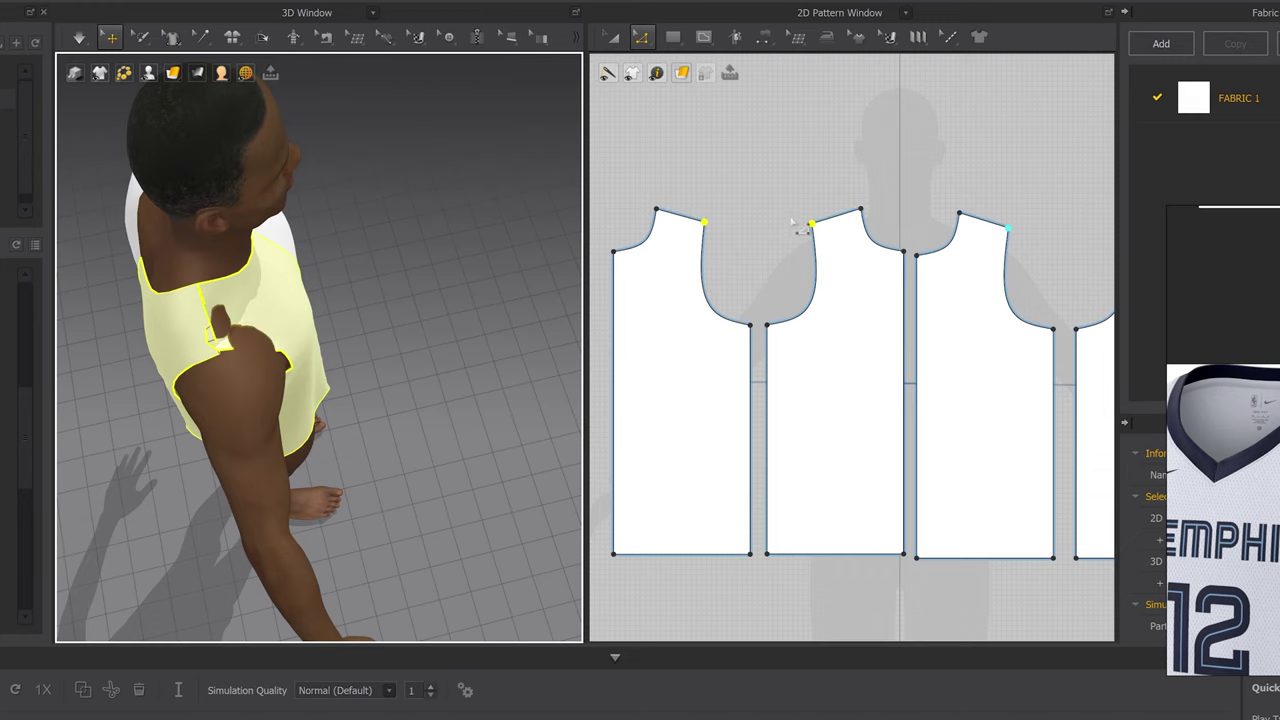
Narrow the shoulders by moving the outer shoulder points of the front and back patterns toward the neck, and simulate
right_drag(1023, 277, 843, 280)
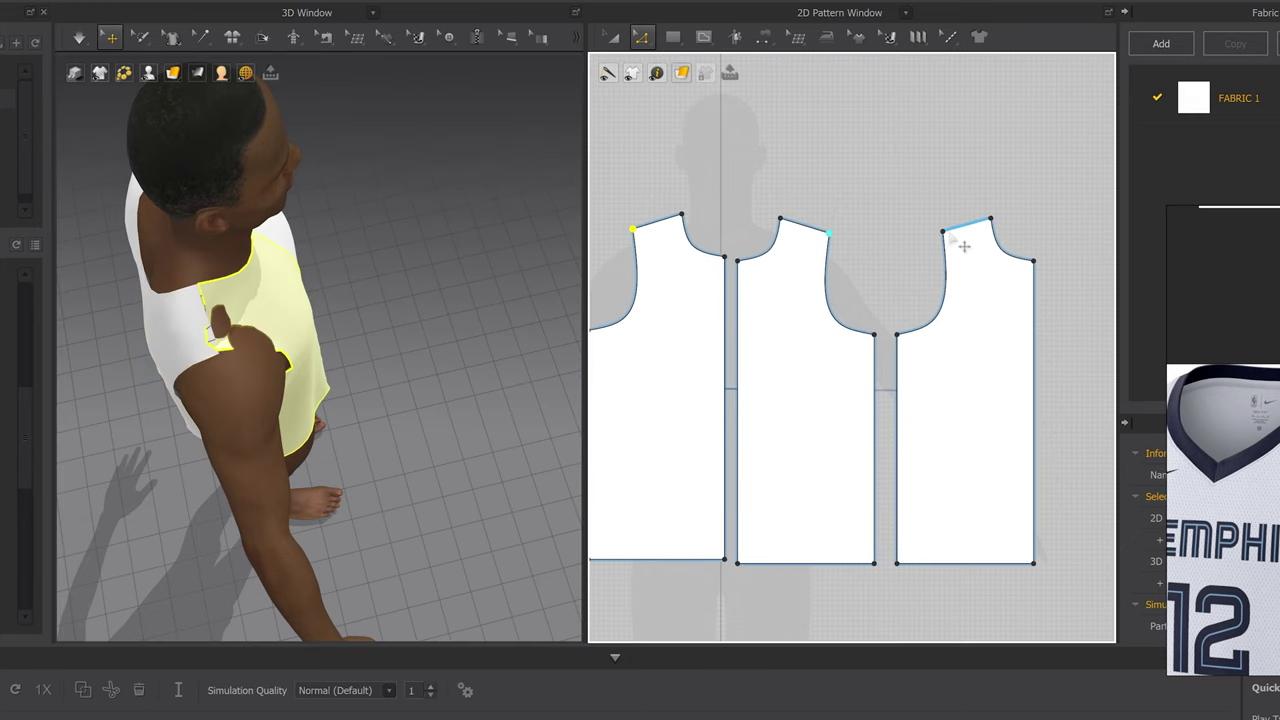
middle_drag(648, 260, 733, 262)
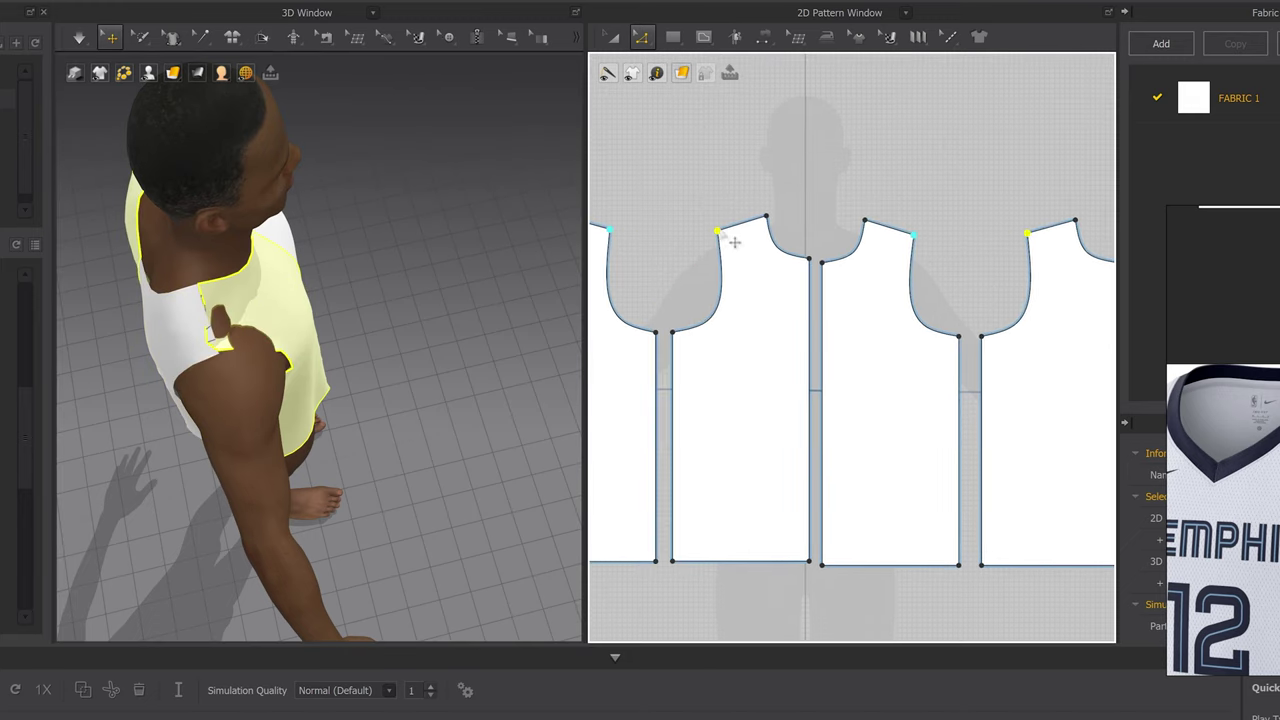
drag(718, 232, 760, 236)
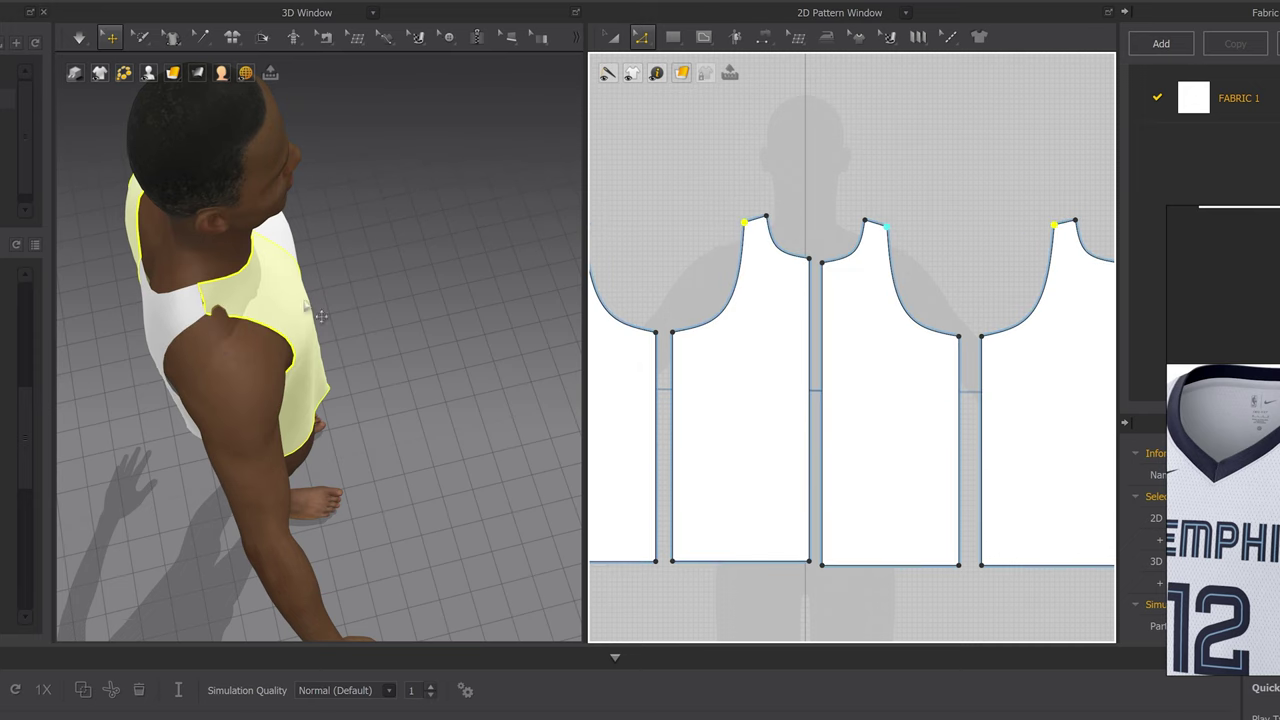
key(space)
right_drag(402, 317, 277, 250)
middle_drag(761, 374, 761, 334)
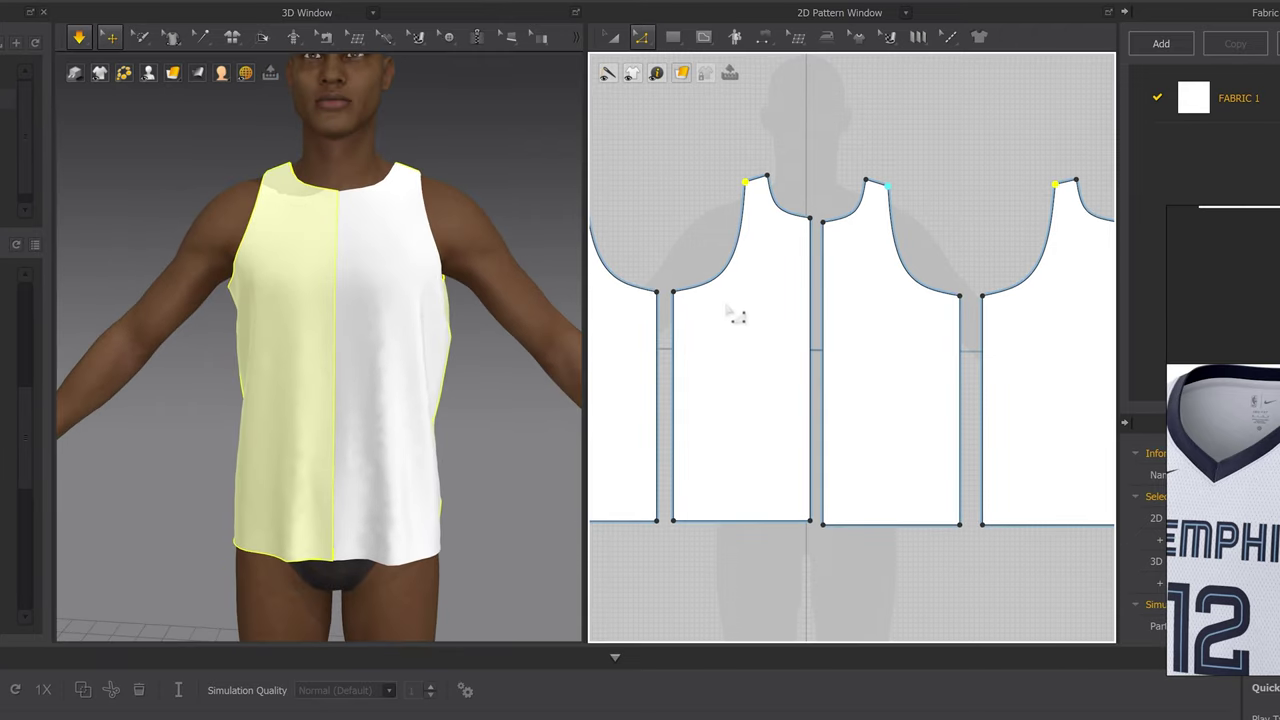
Deepen the front armhole into a curve about 324 mm long and refine the bend near the underarm
click(708, 287)
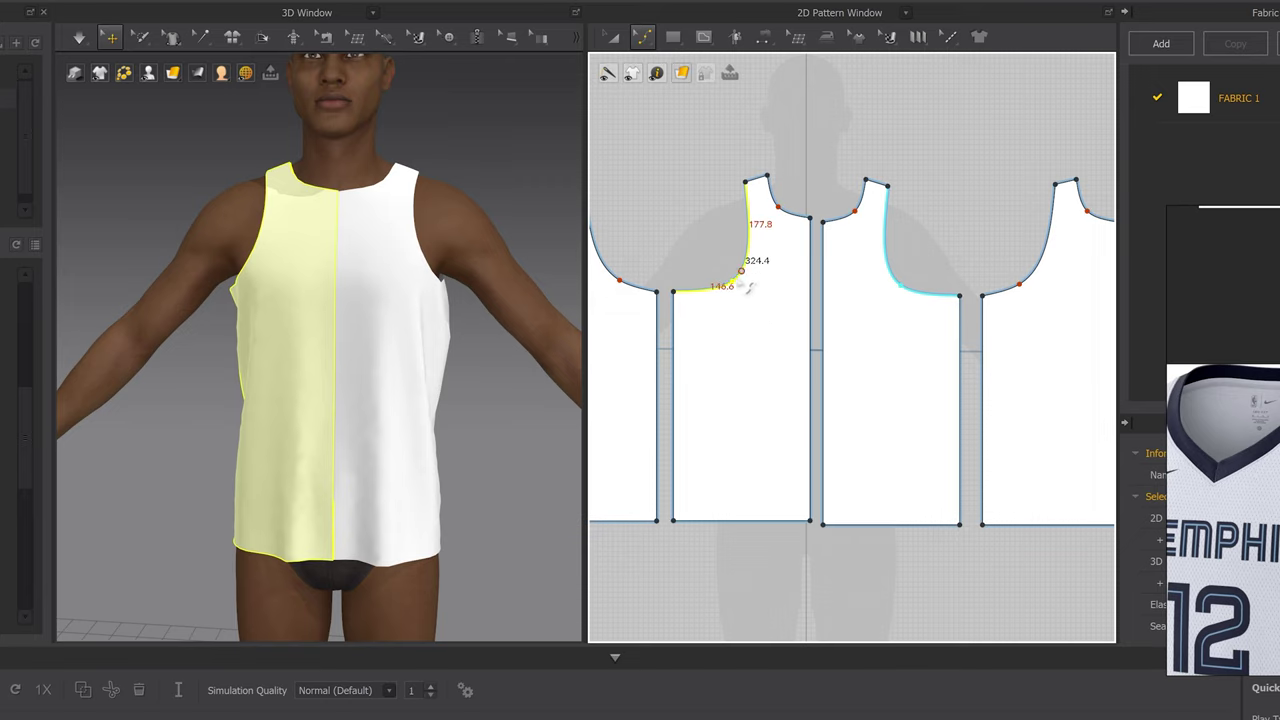
scroll(752, 300, up, 2)
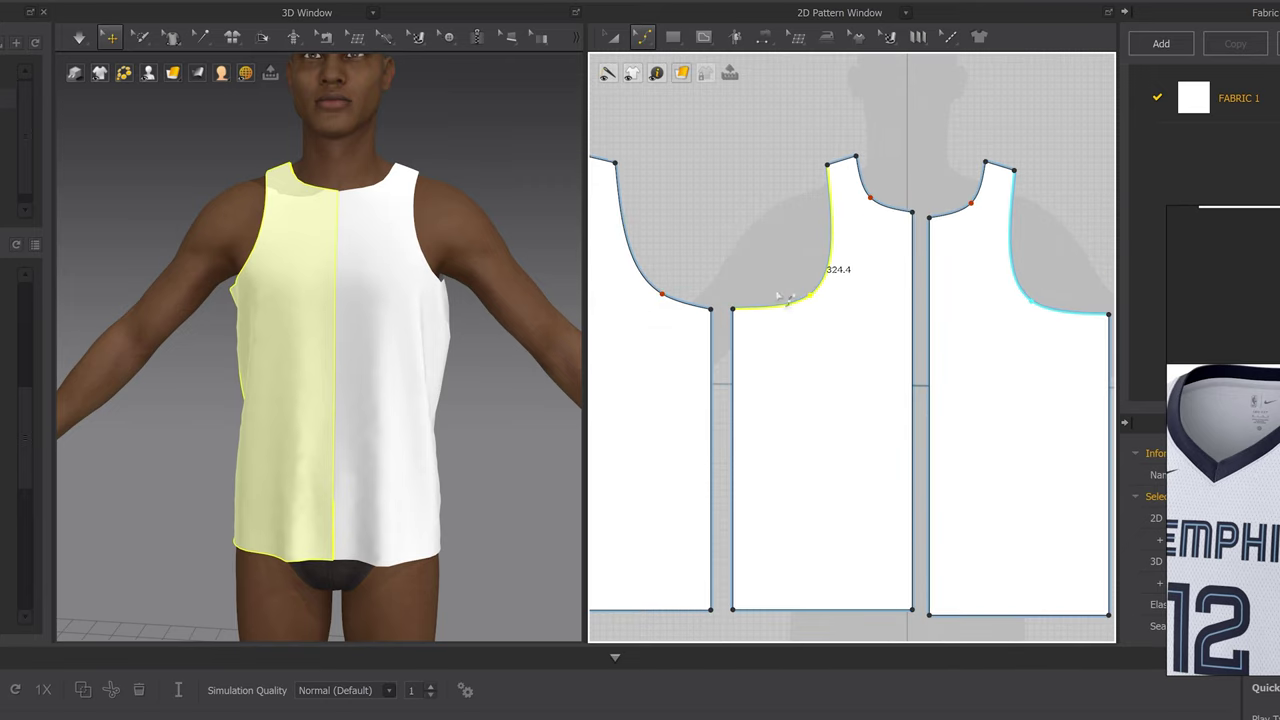
mouse_move(818, 306)
mouse_down()
mouse_move(803, 299)
mouse_move(789, 310)
mouse_move(800, 314)
mouse_up()
scroll(318, 400, down, 2)
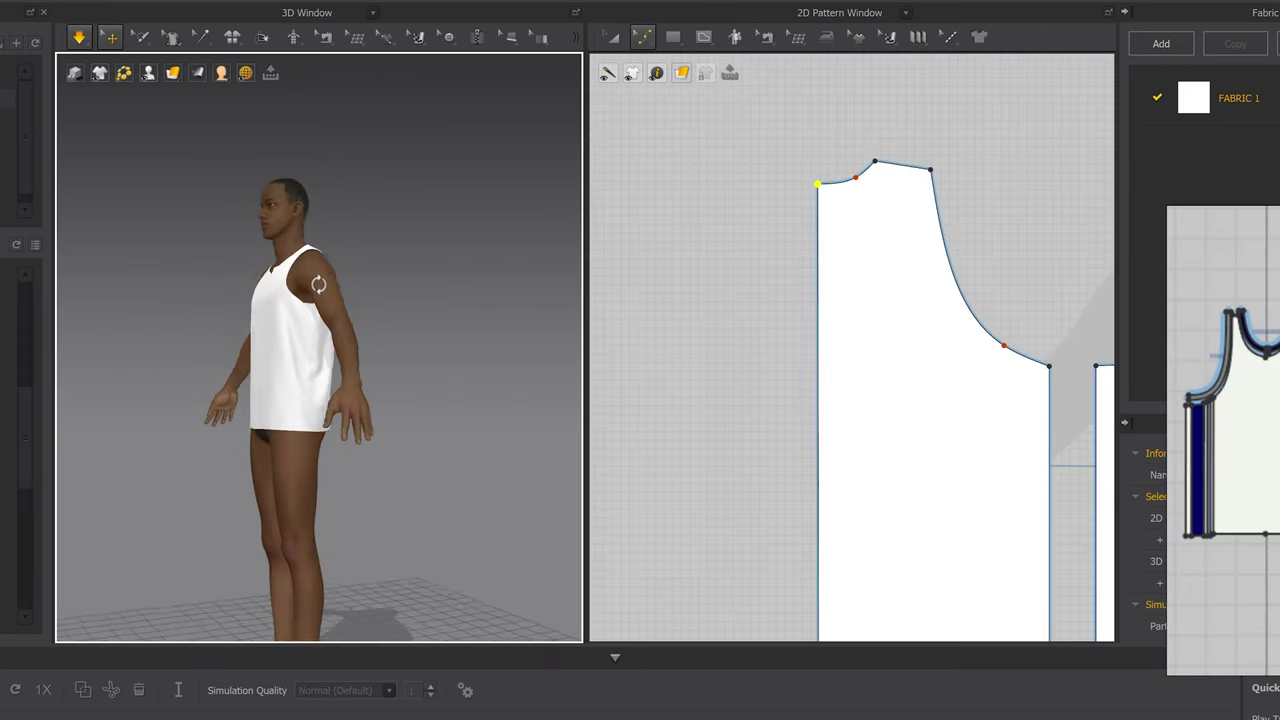
Examine the jersey's side seams and lower hem from both sides of the avatar and from the front
right_drag(319, 285, 358, 340)
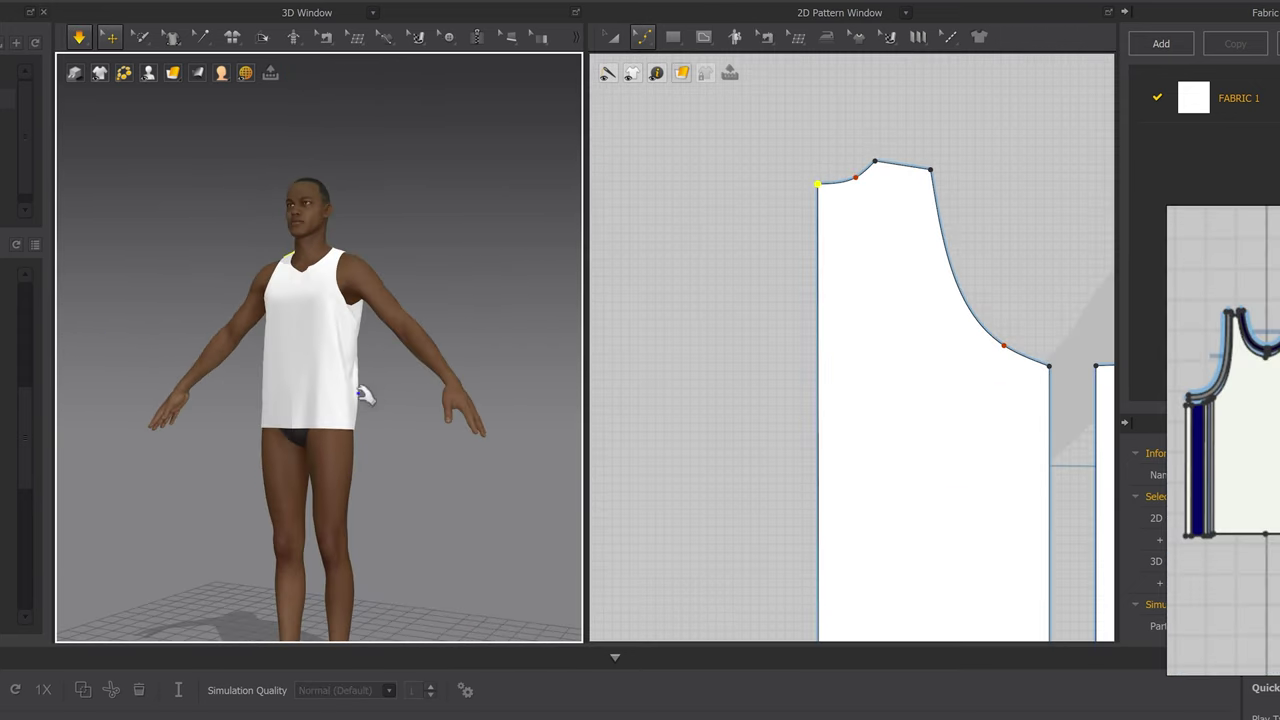
click(350, 400)
right_drag(274, 411, 364, 434)
click(277, 438)
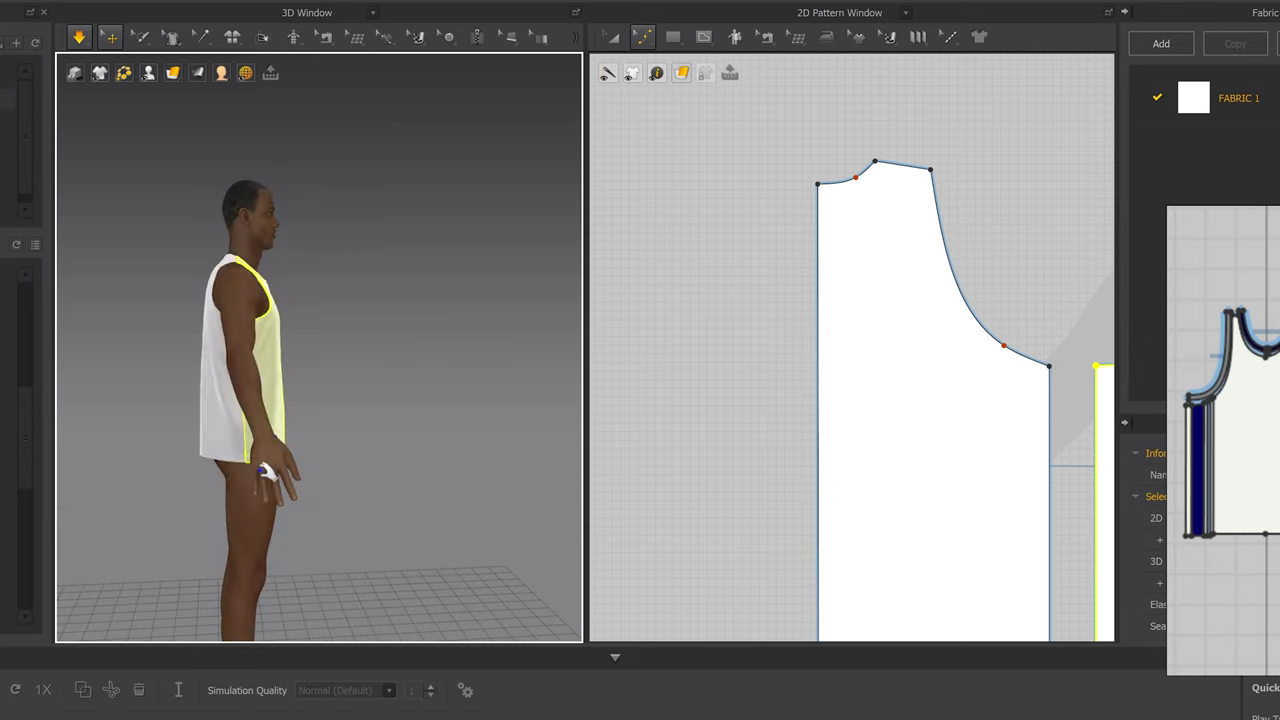
click(235, 440)
right_drag(257, 484, 361, 436)
key(2)
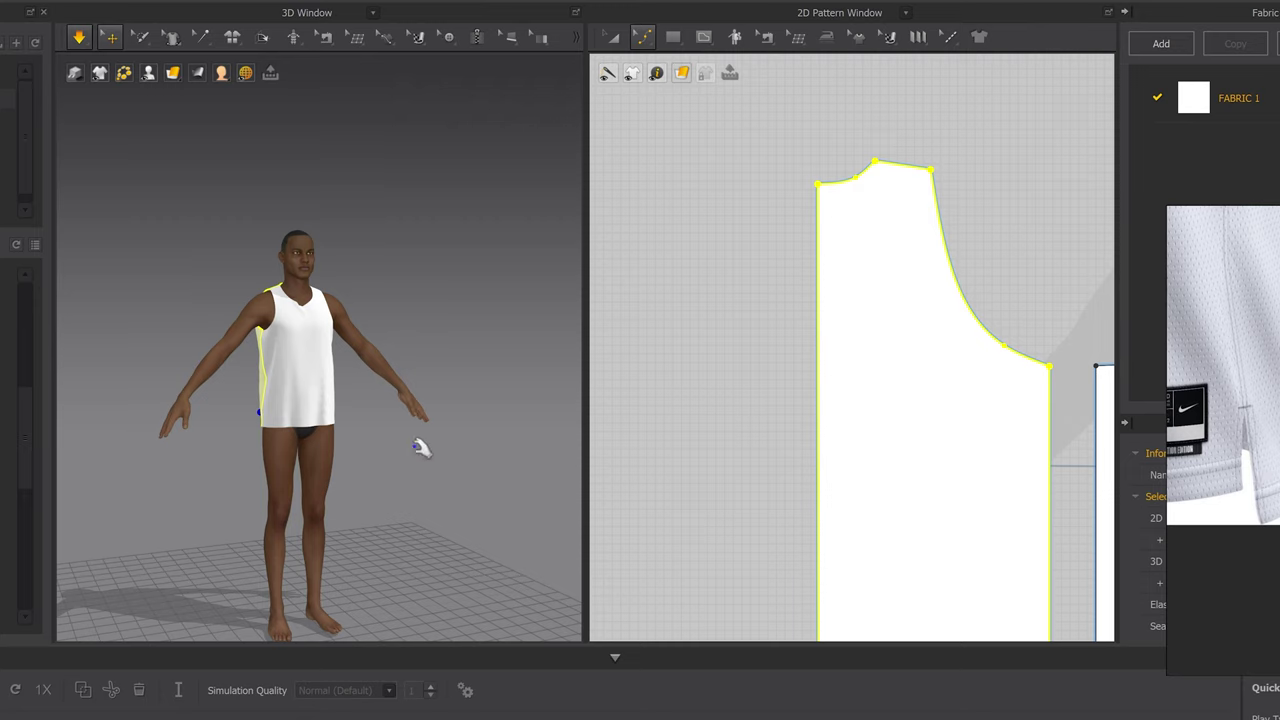
Shorten the side-seam sewing to 411.4 mm on both the back and front edges, leaving an open slit at the hem
scroll(840, 436, down, 4)
middle_drag(848, 436, 619, 358)
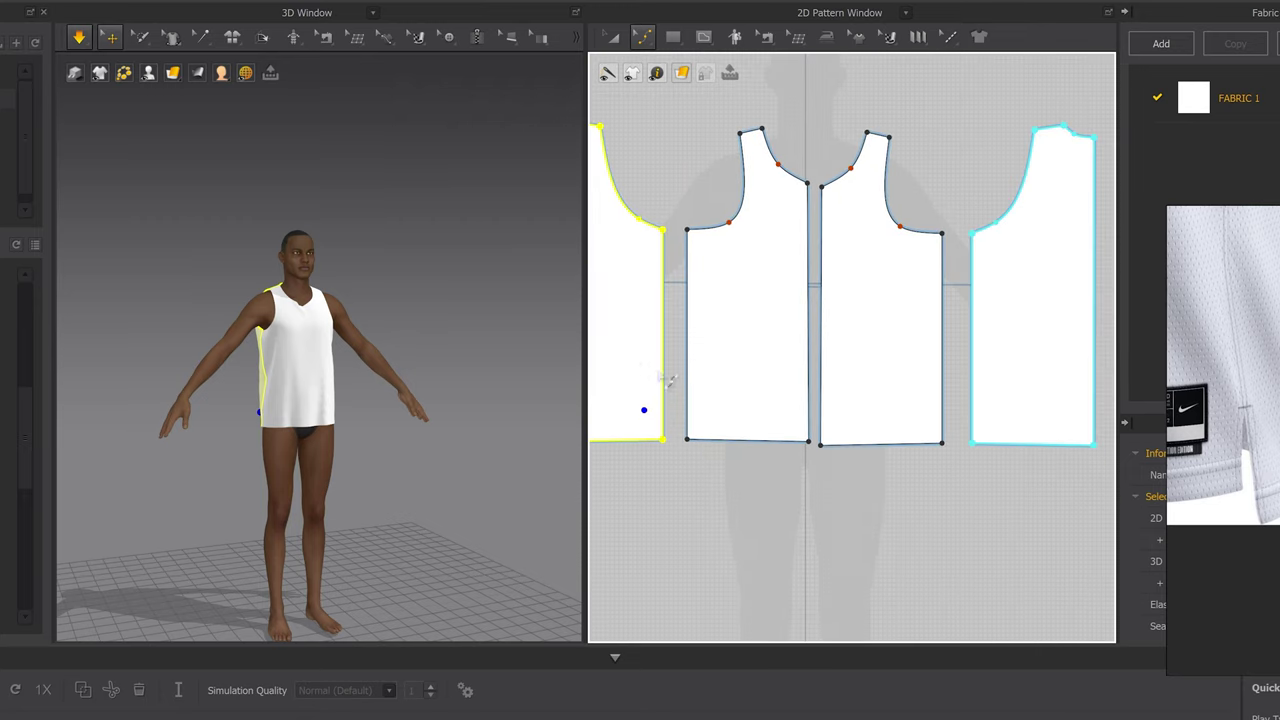
key(b)
drag(662, 440, 662, 439)
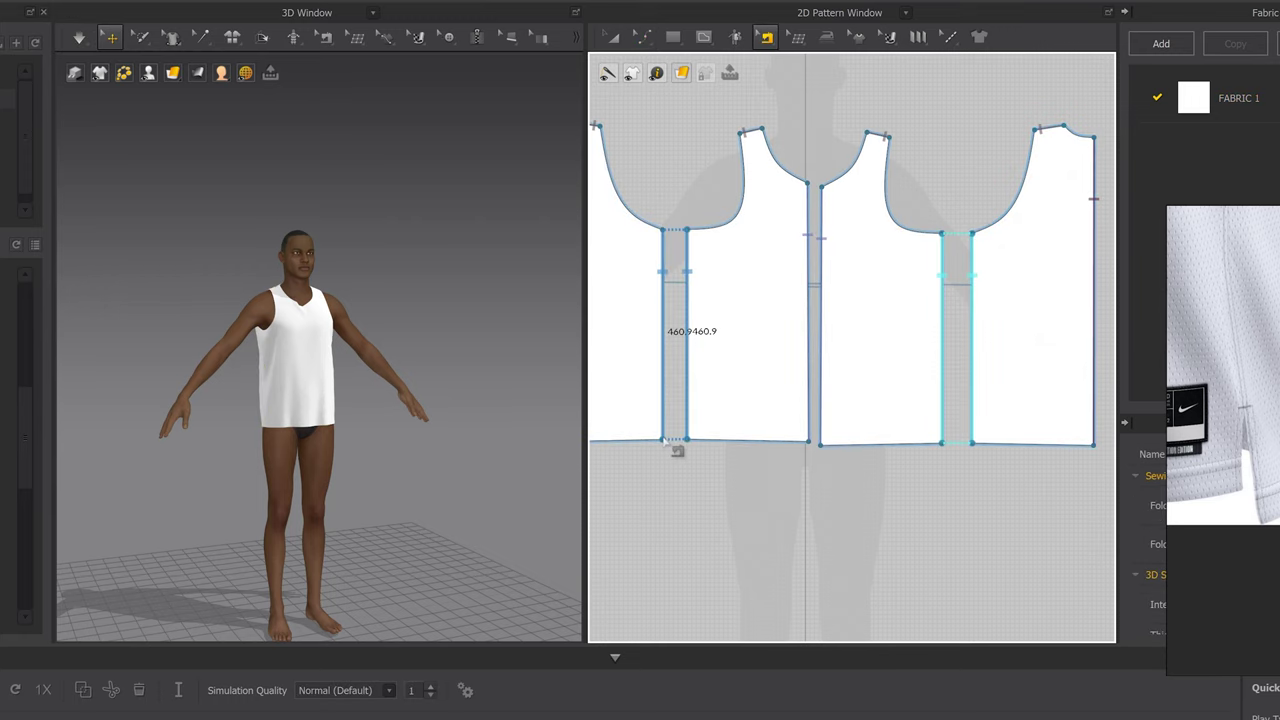
click(663, 440)
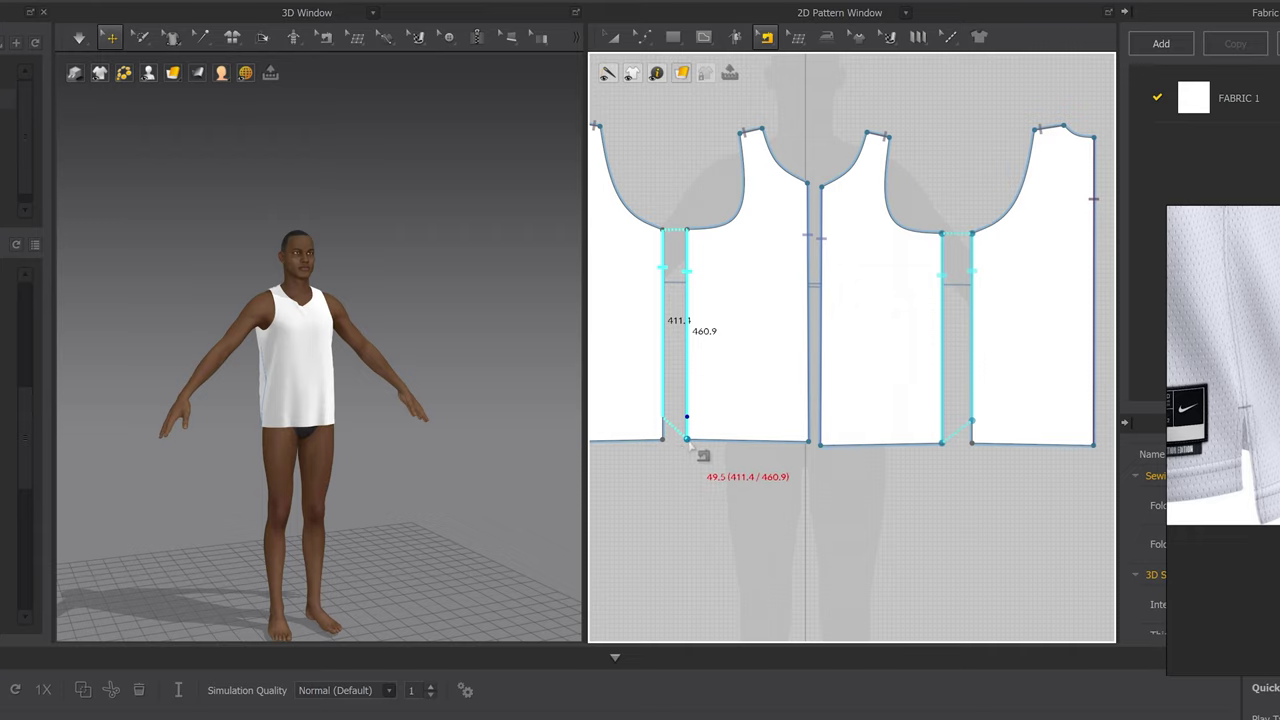
click(692, 440)
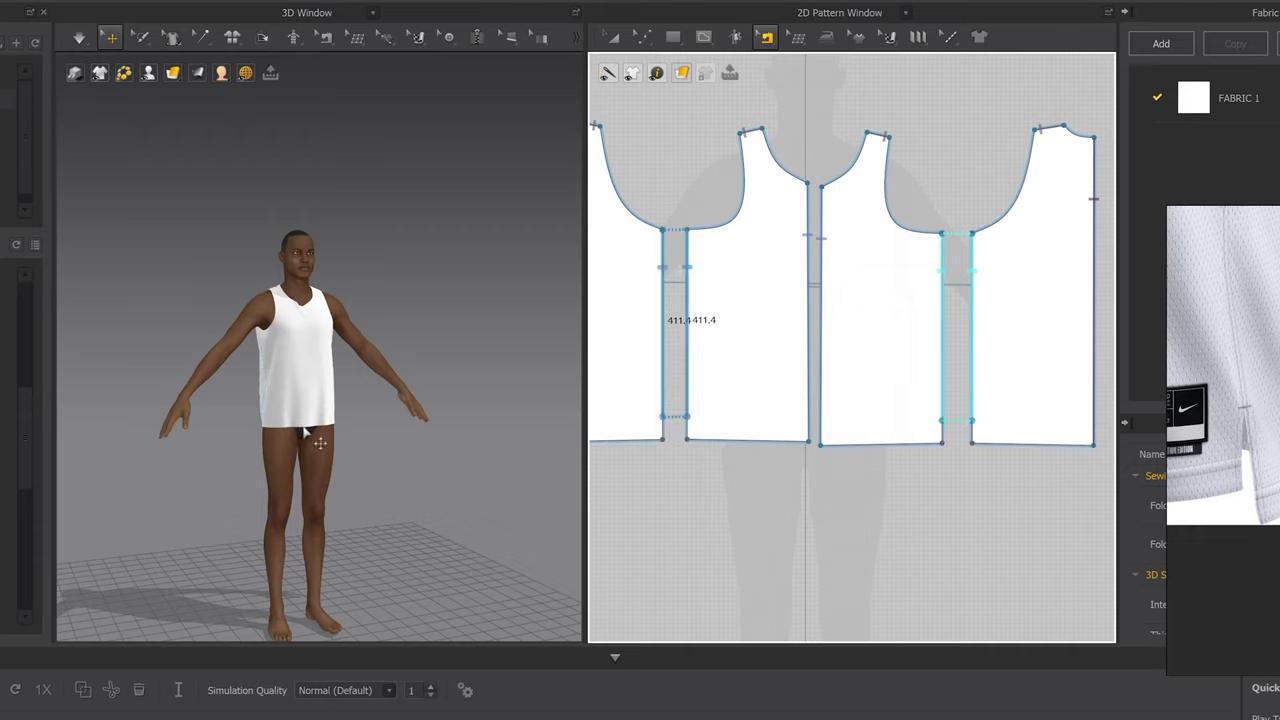
Simulate the jersey with the opened side slits and inspect the slit from the side
scroll(266, 441, up, 3)
scroll(266, 441, up, 3)
right_drag(240, 449, 304, 424)
key(space)
middle_drag(274, 541, 292, 457)
Lower the back pattern's 267 mm bottom edge slightly below the front hem and simulate the longer back
scroll(253, 562, up, 1)
scroll(253, 562, up, 2)
middle_drag(772, 430, 861, 399)
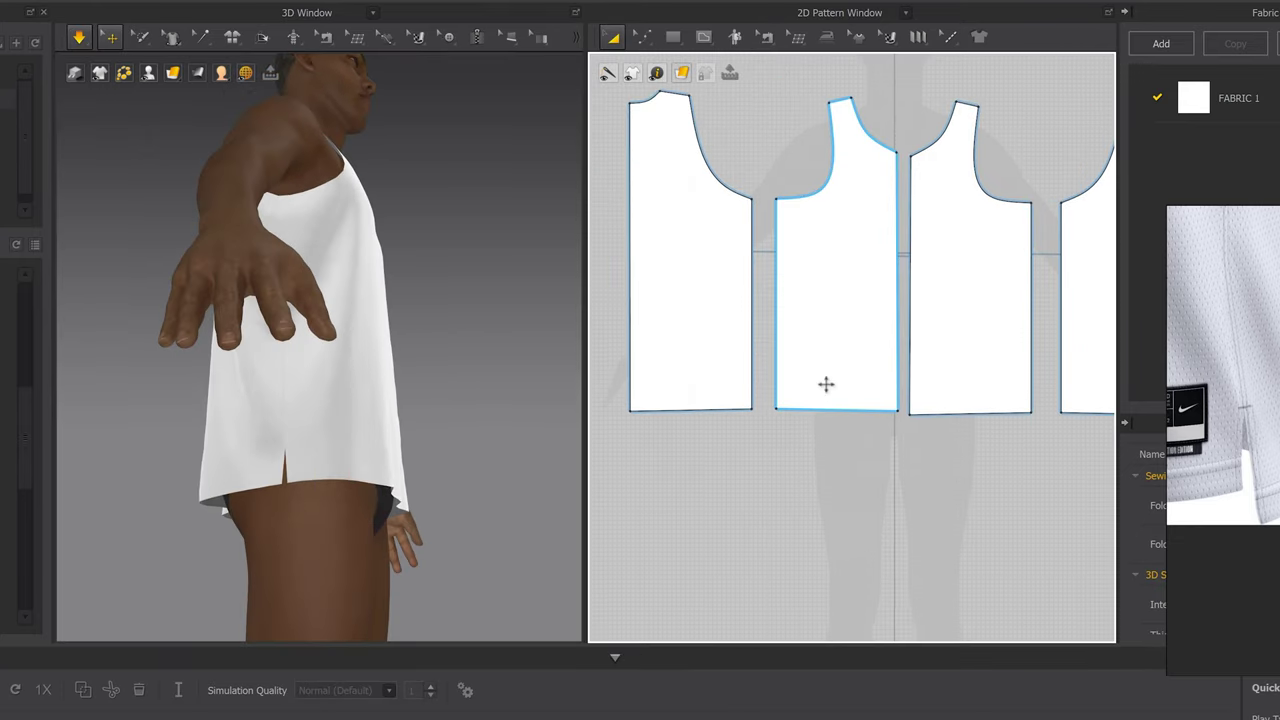
key(z)
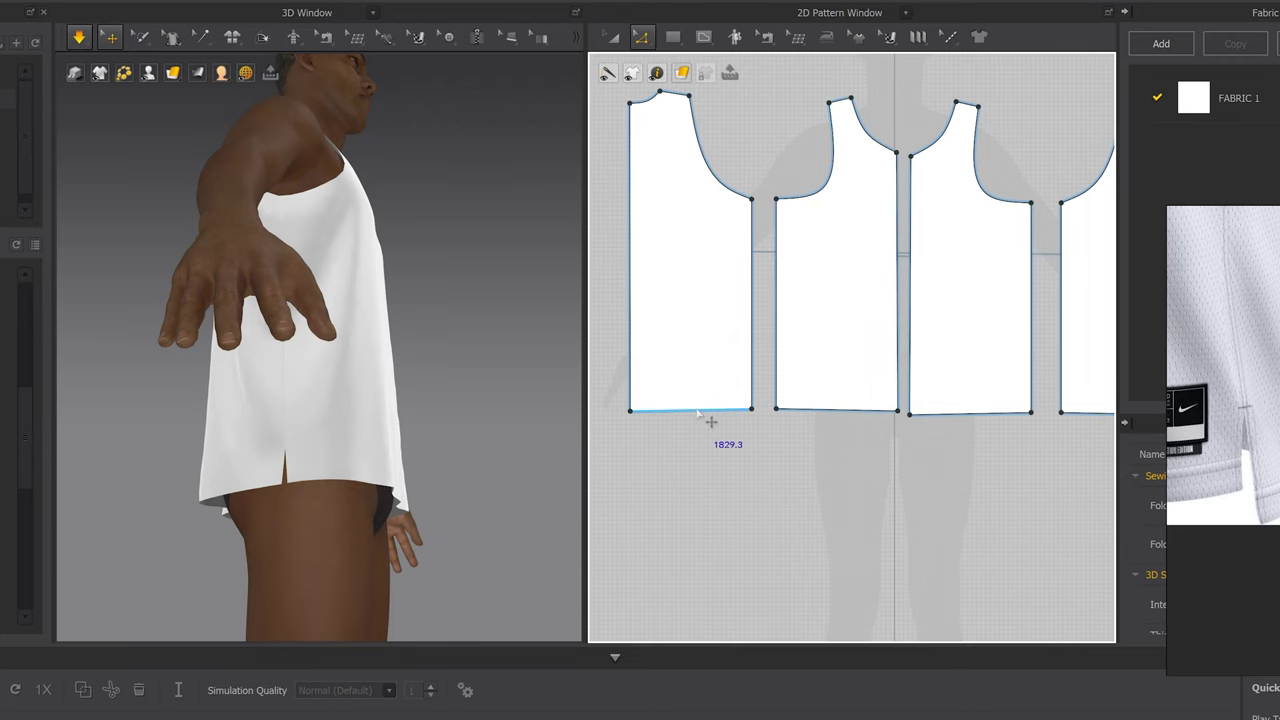
drag(698, 412, 660, 432)
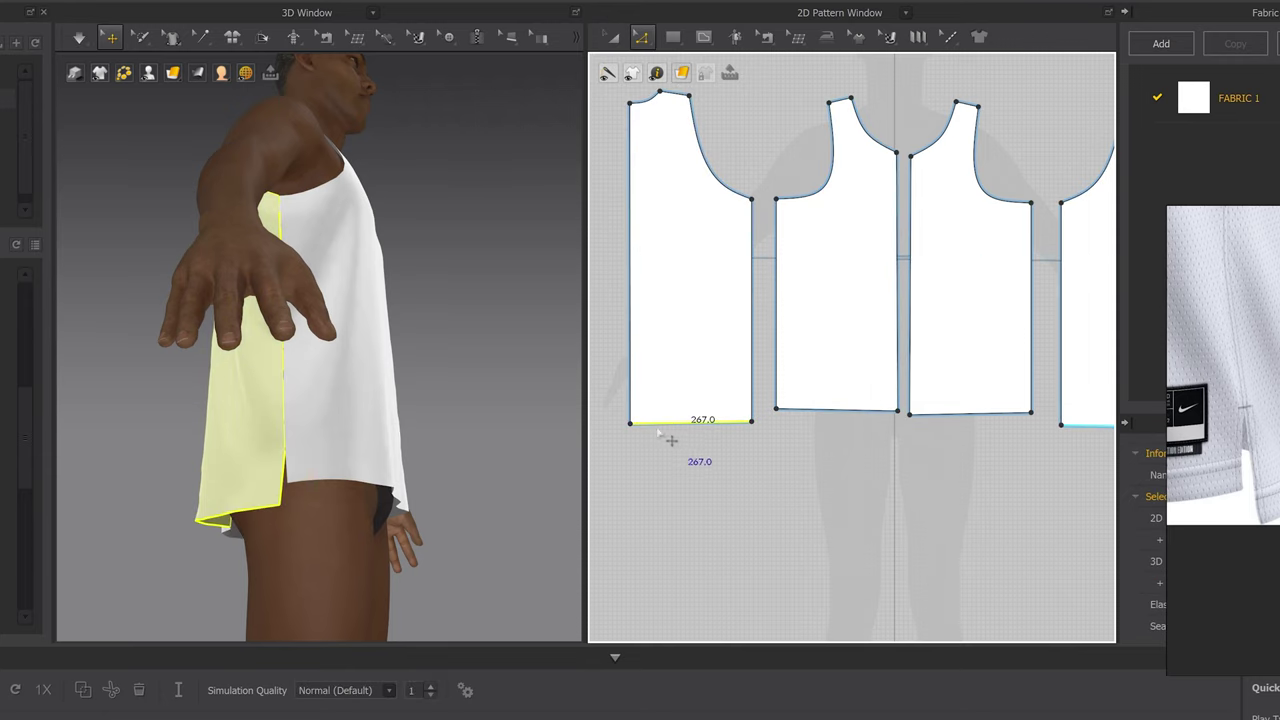
scroll(740, 404, up, 3)
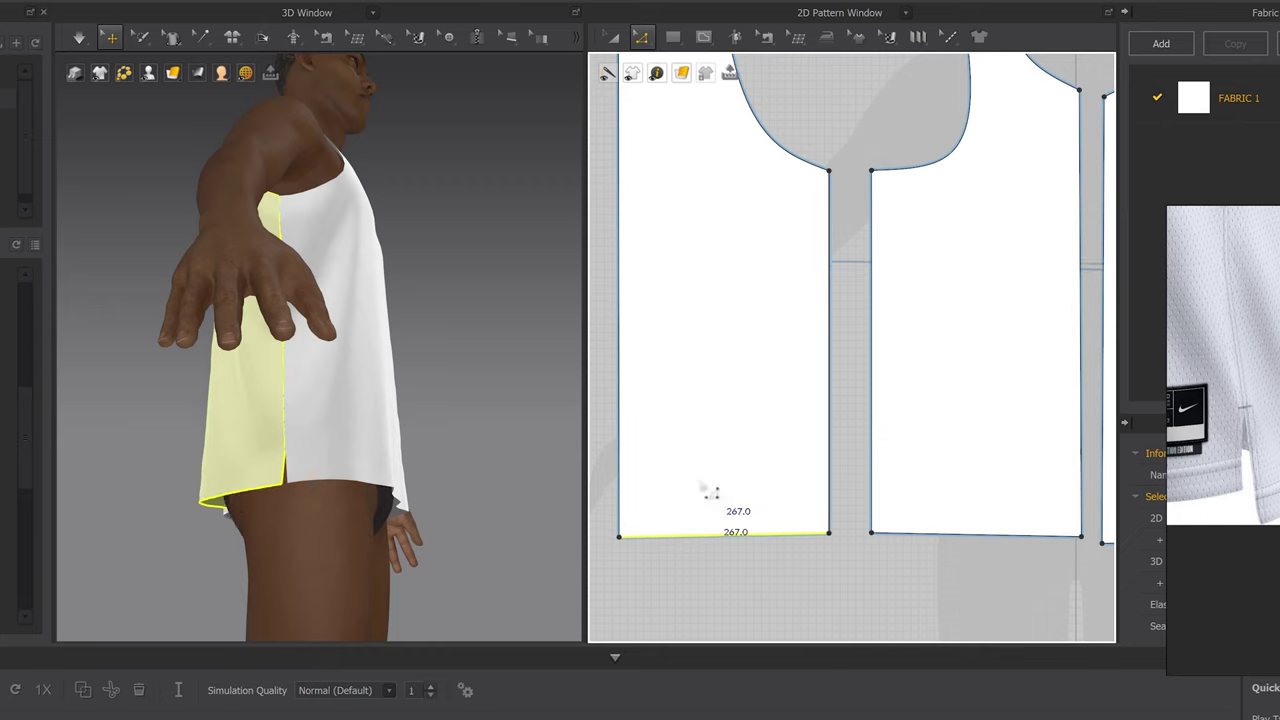
key(space)
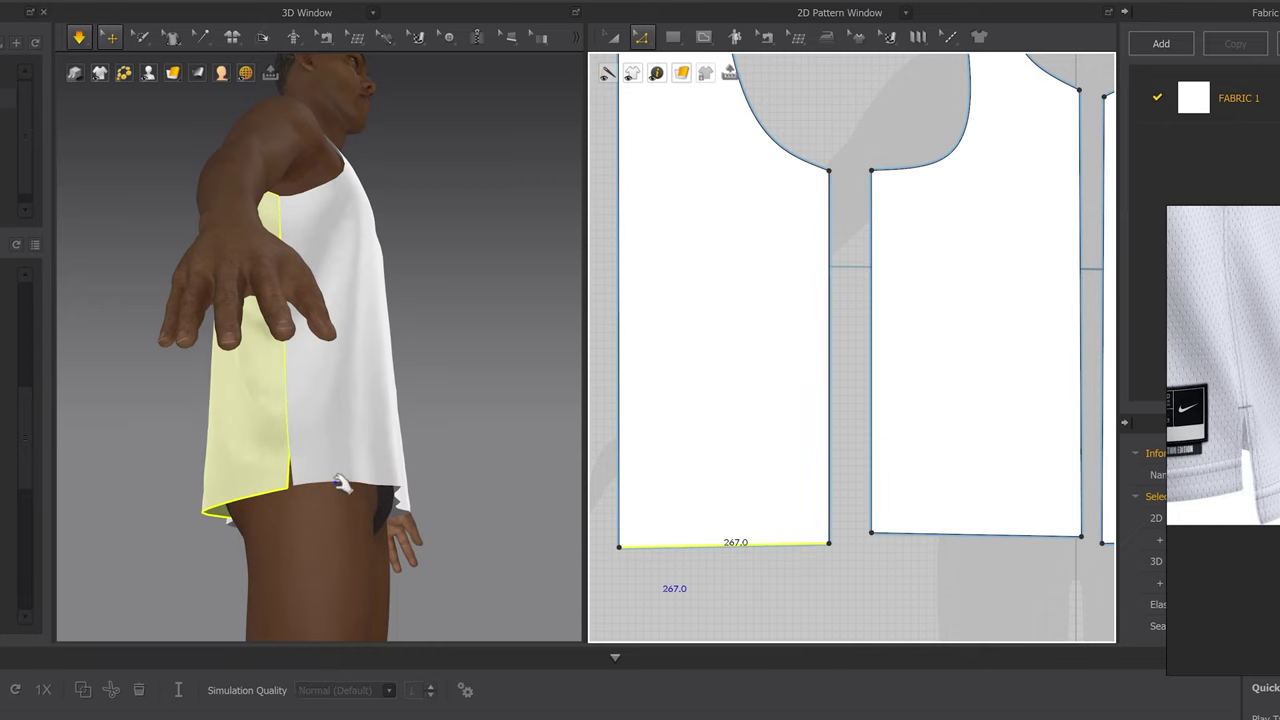
right_drag(300, 485, 548, 484)
Realign the lower end of the back side-seam sewing with the front's 411.4 mm seam so the slit starts level
click(866, 522)
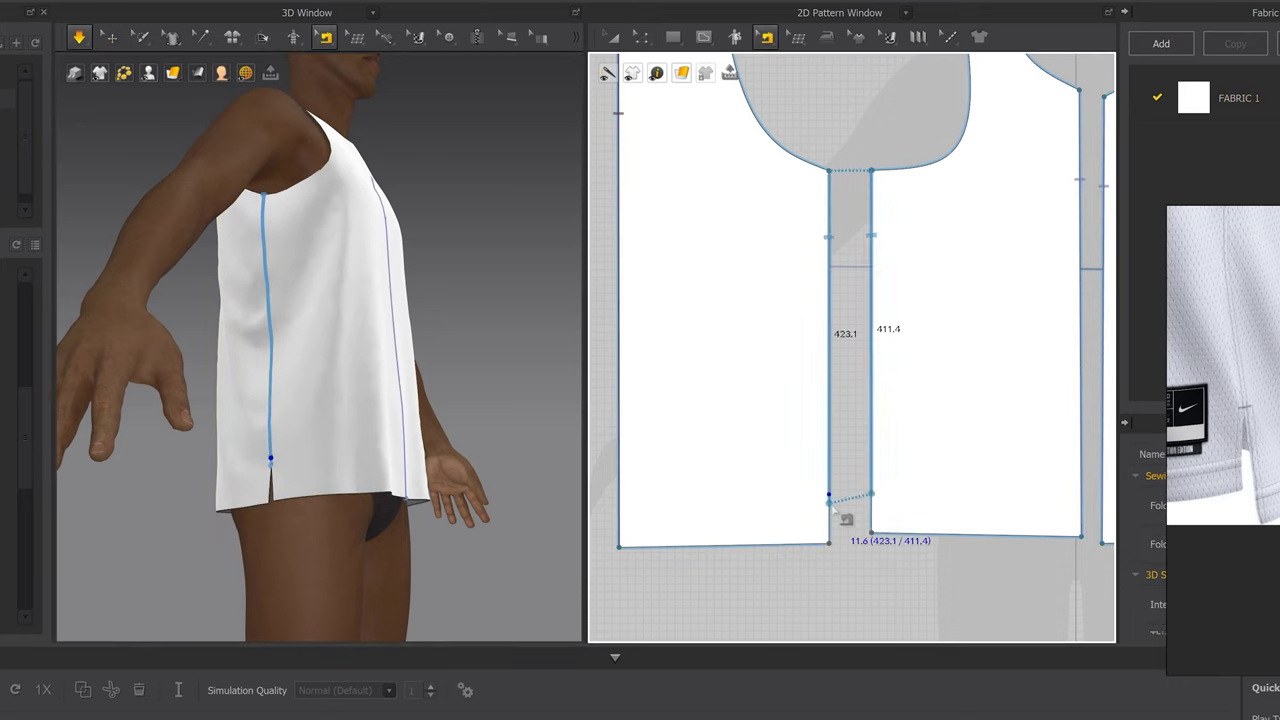
key(a)
scroll(337, 507, down, 3)
key(b)
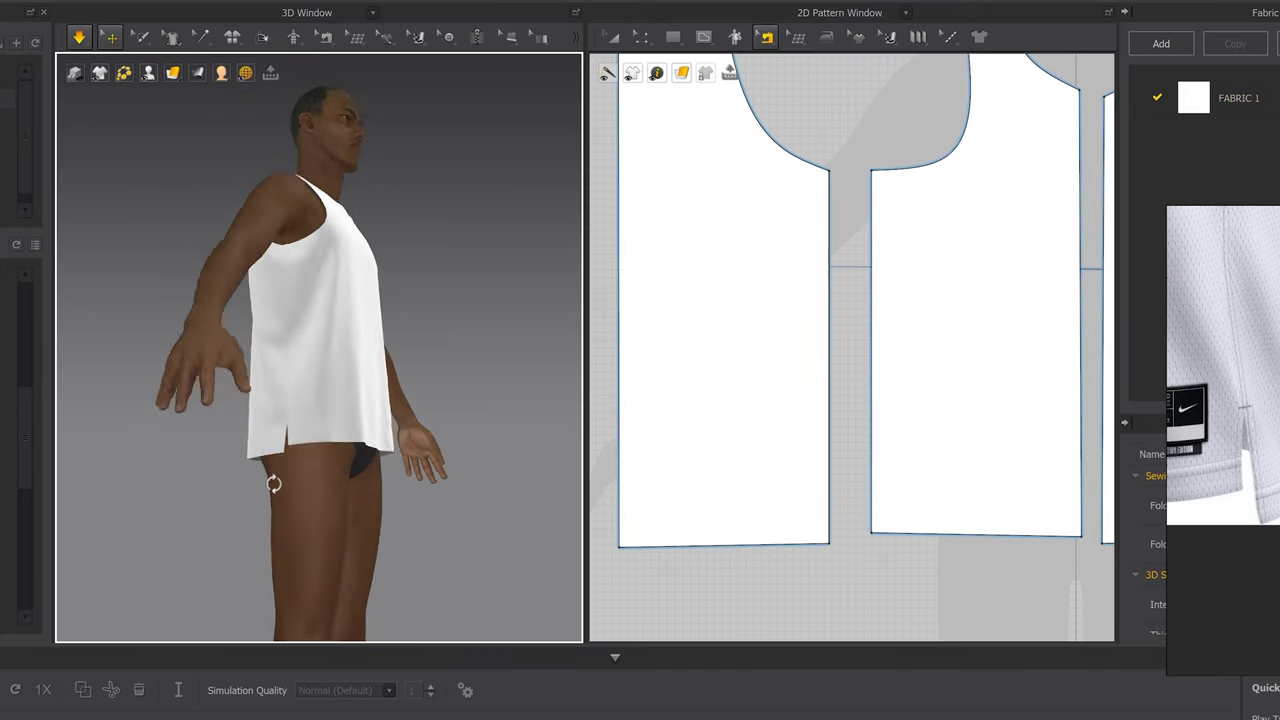
Pull the fabric at the armhole and centre back during simulation, checking the drape from several angles
right_drag(270, 481, 331, 480)
scroll(329, 457, up, 4)
scroll(331, 563, down, 2)
scroll(331, 563, down, 4)
right_drag(430, 400, 321, 376)
drag(262, 299, 236, 286)
right_drag(354, 370, 215, 375)
drag(300, 445, 422, 553)
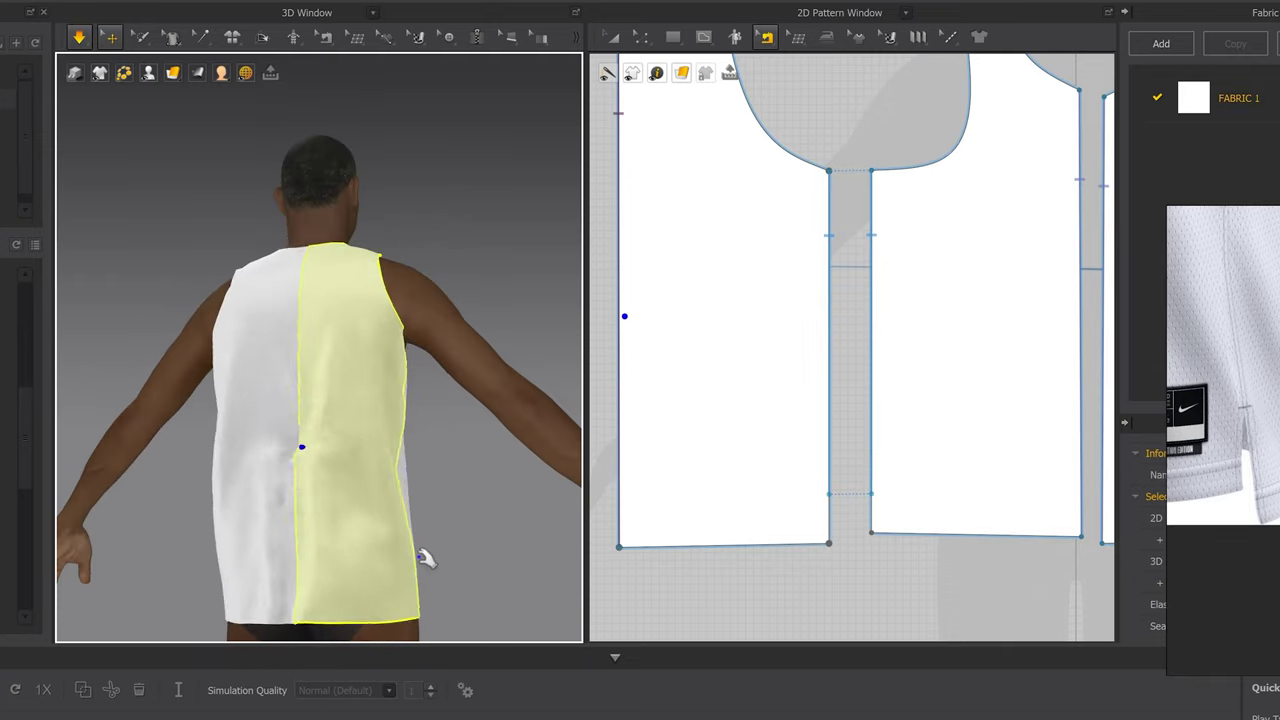
scroll(421, 548, down, 4)
right_drag(421, 547, 398, 462)
scroll(397, 462, up, 10)
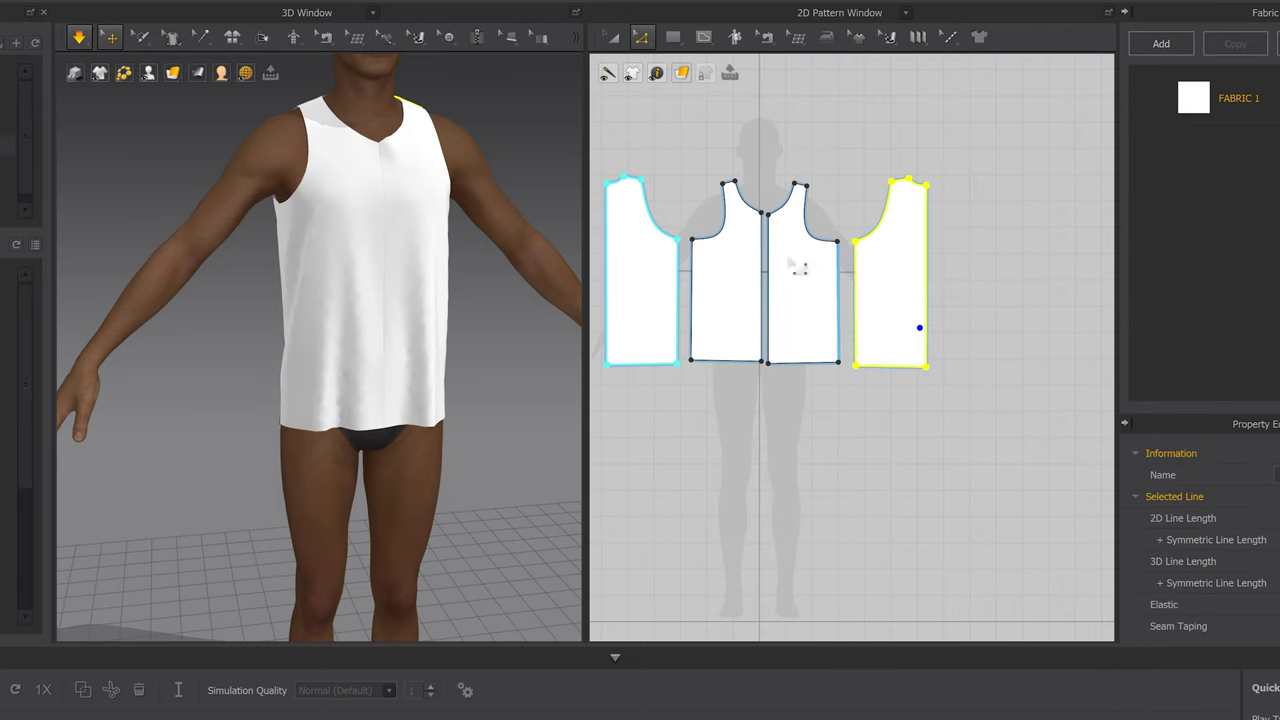
Select the front and back patterns on one side and remove linked editing from their symmetric counterparts
scroll(790, 265, up, 5)
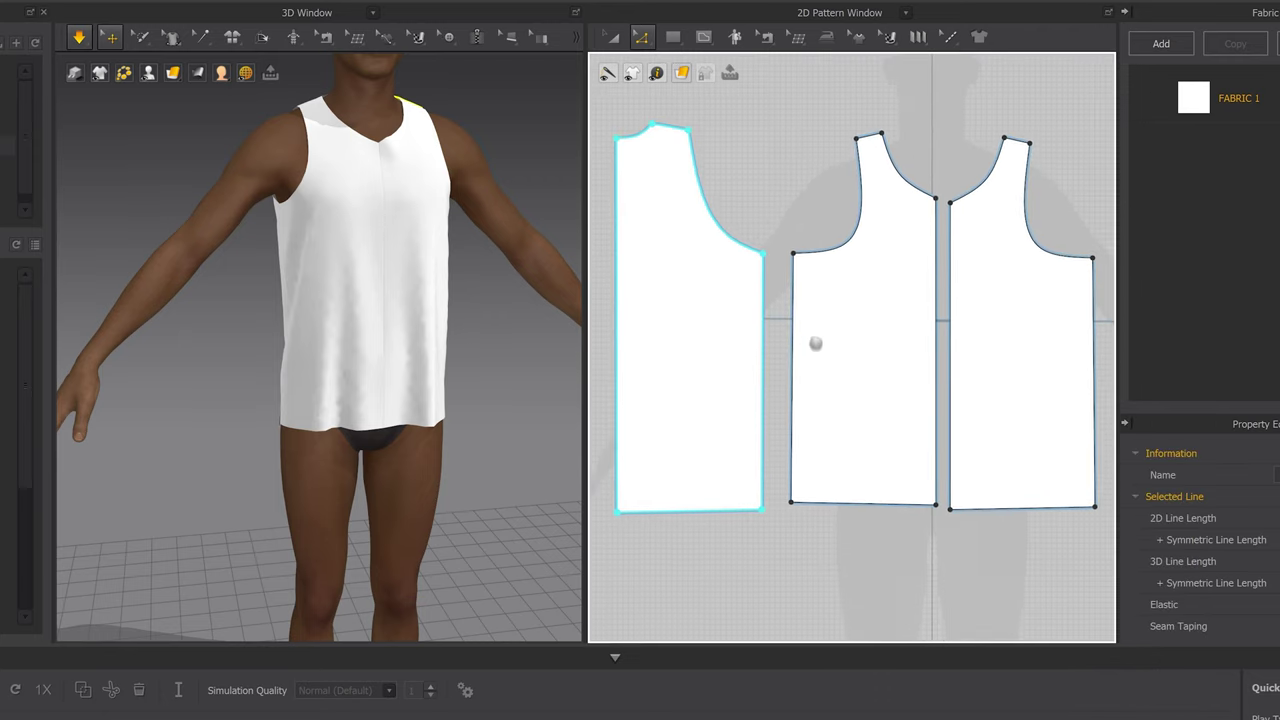
scroll(822, 343, down, 2)
mouse_move(705, 118)
mouse_down()
mouse_move(876, 530)
mouse_move(859, 528)
mouse_up()
key(a)
click(760, 395)
click(674, 334)
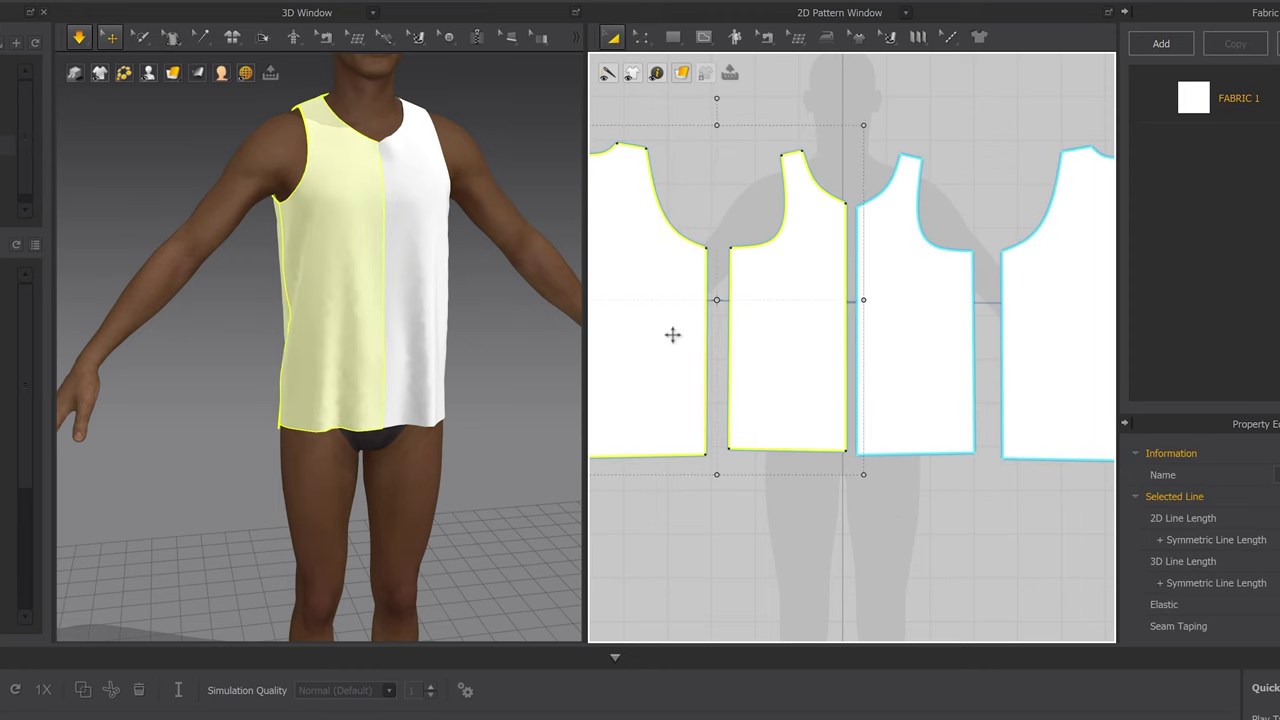
right_click(674, 334)
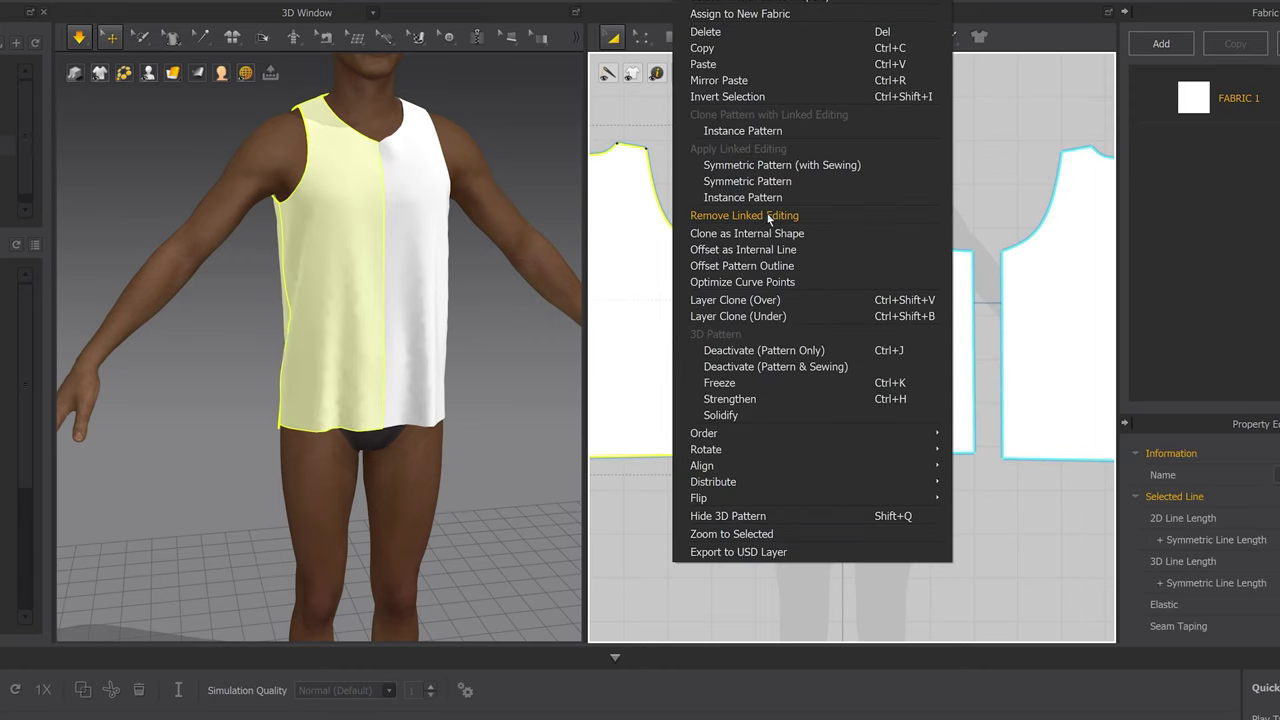
click(768, 216)
click(784, 520)
Try moving the front pattern's lower side corner independently down and outward, and undo the move
key(z)
drag(729, 450, 691, 547)
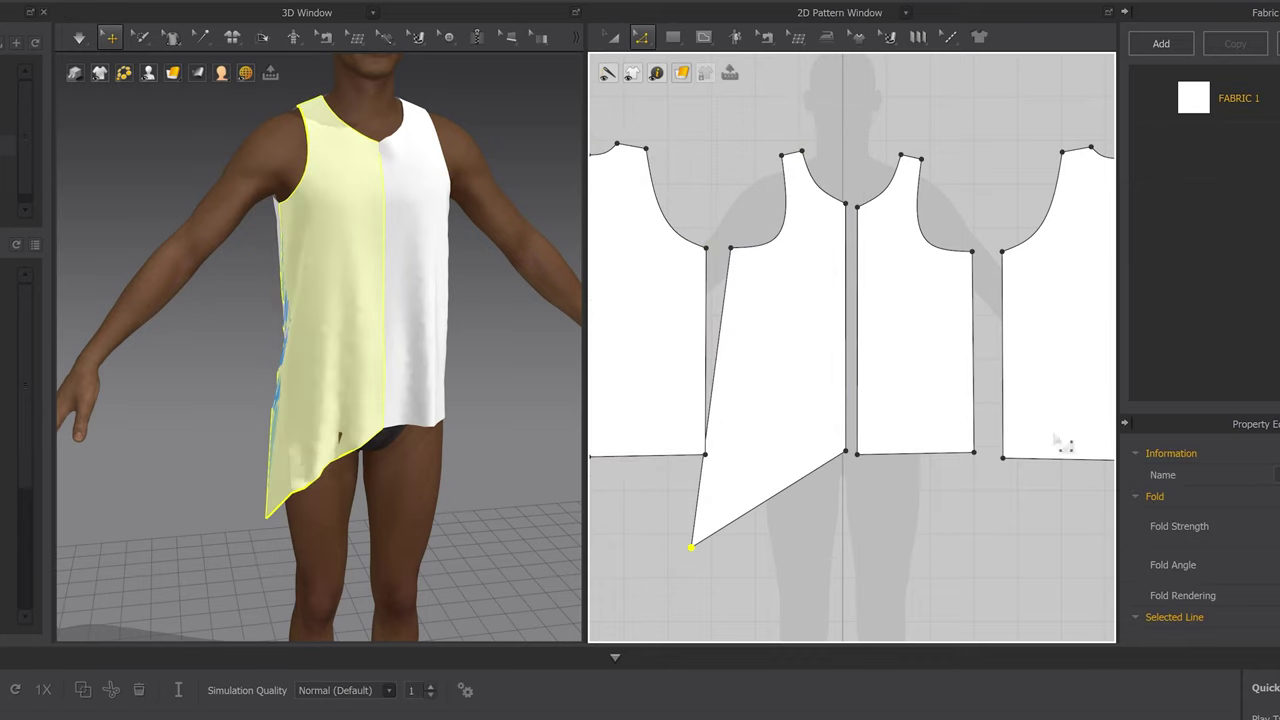
key(ctrl+z)
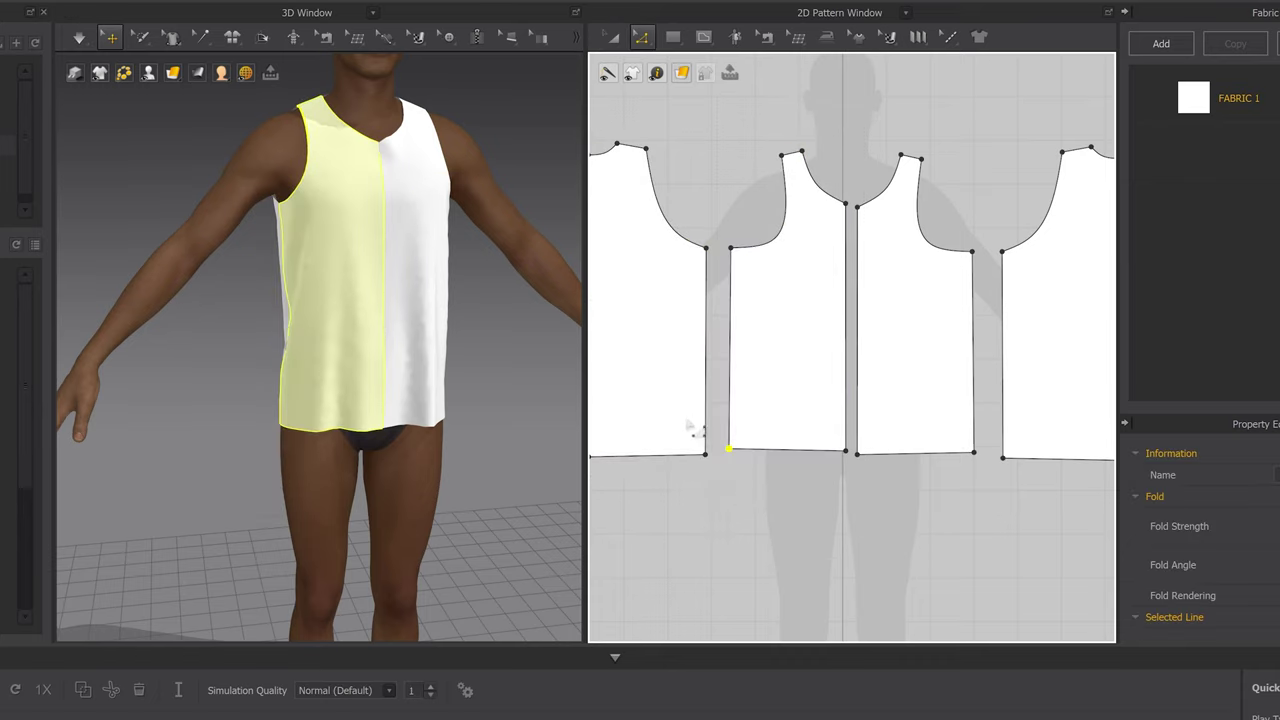
Offset the adjoining side seams of the back and front patterns 15 mm inward as internal lines
scroll(800, 491, up, 5)
click(760, 632)
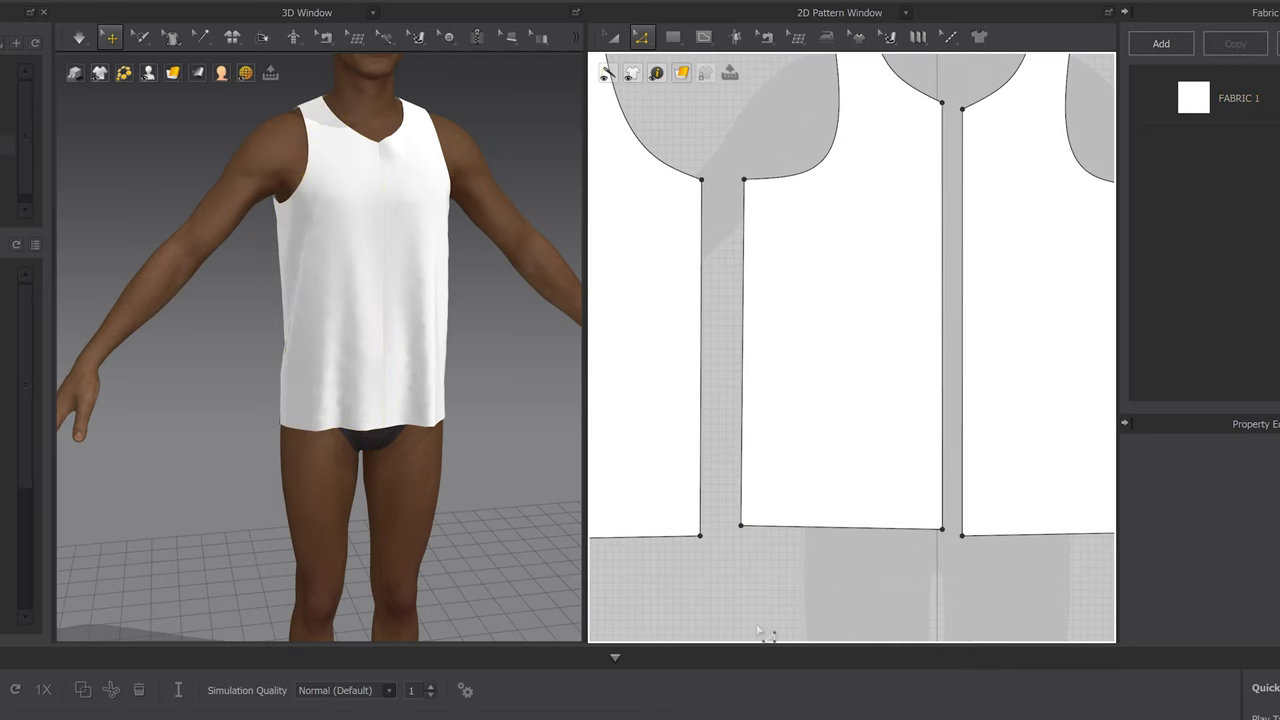
click(710, 330)
shift+click(757, 315)
right_click(746, 307)
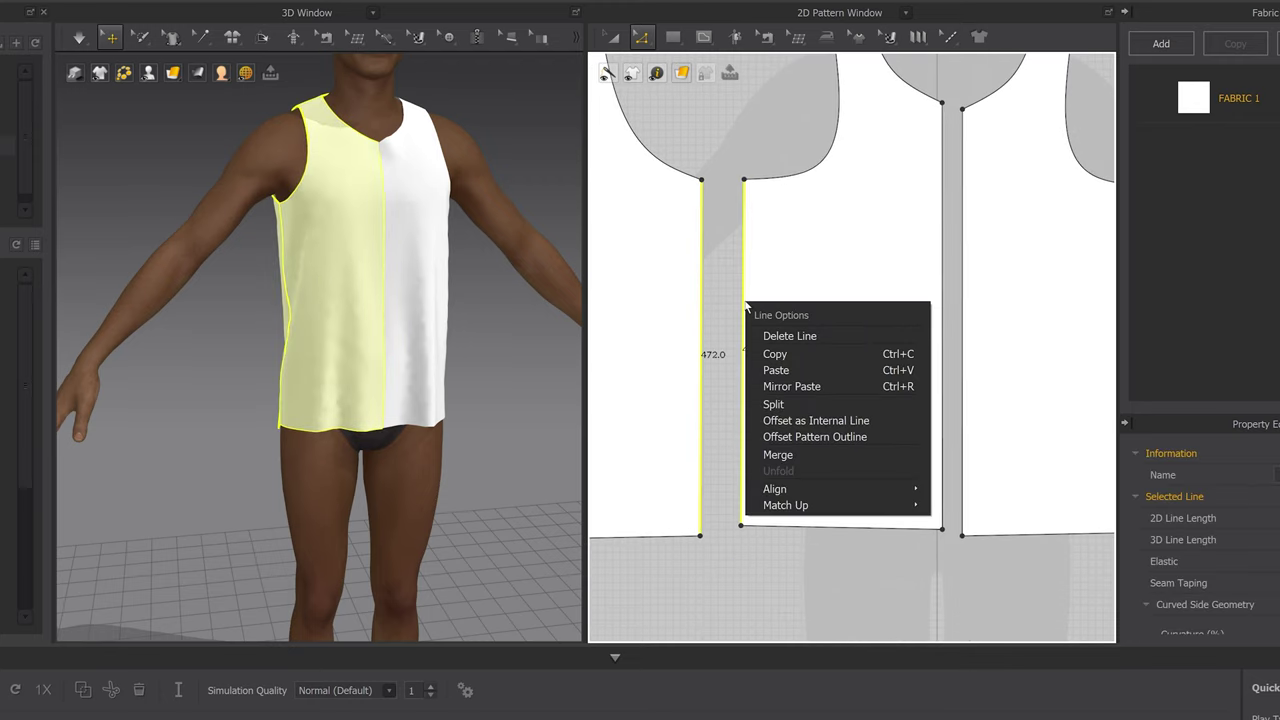
click(810, 421)
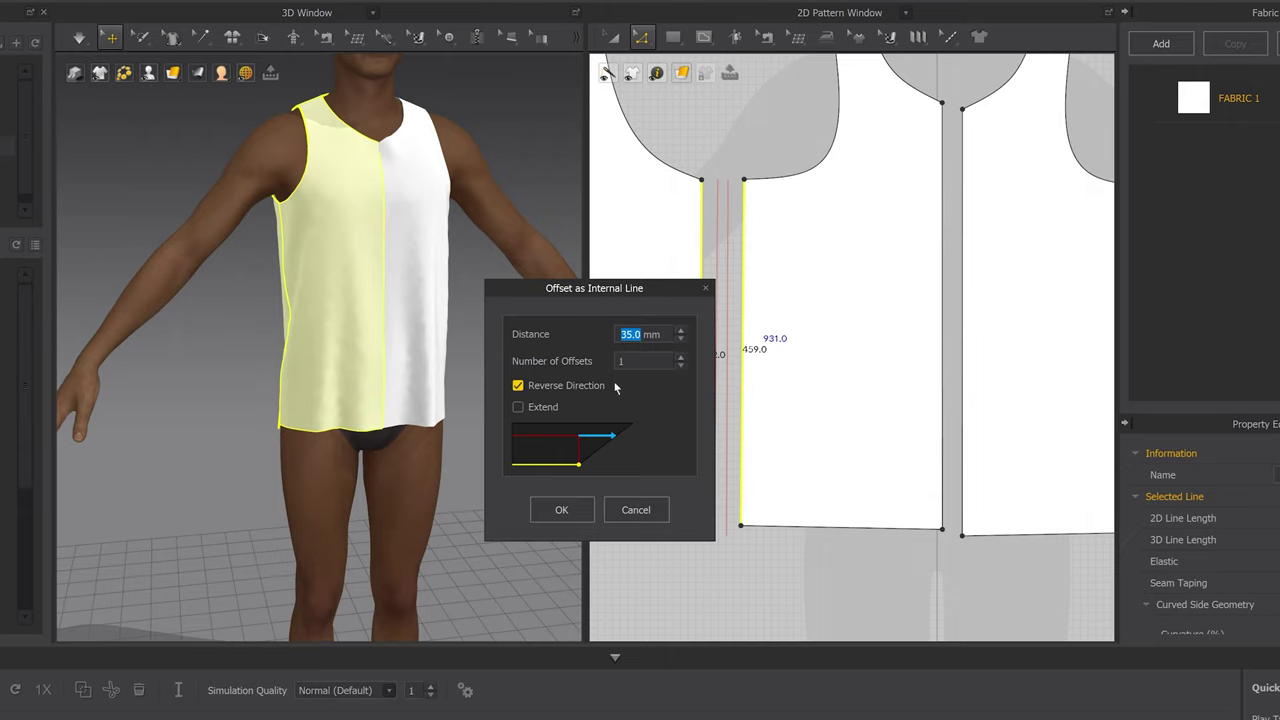
click(519, 386)
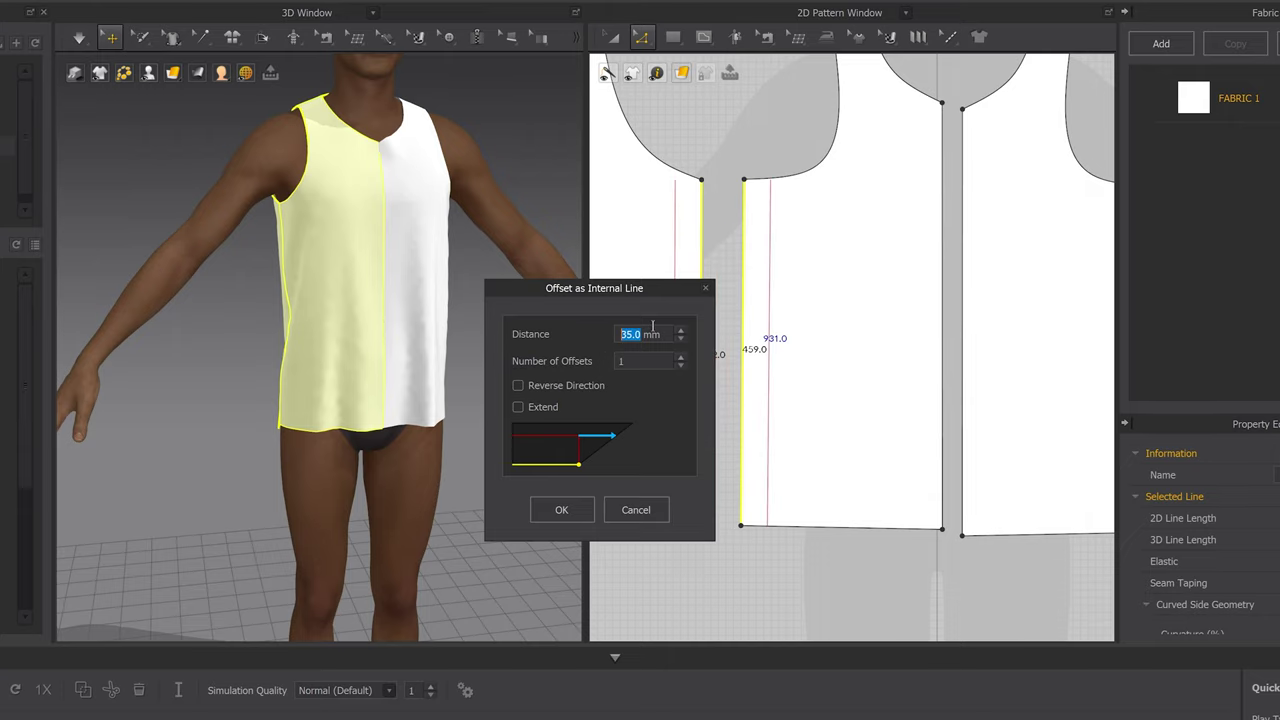
text(15)
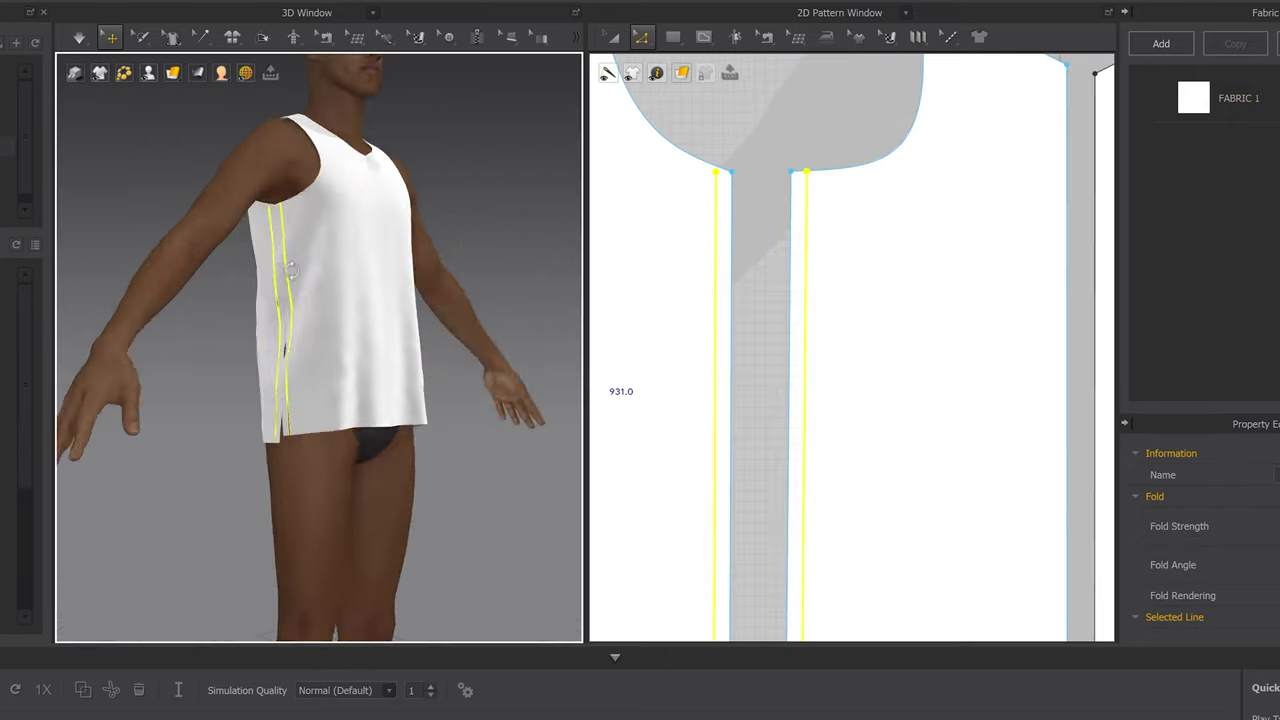
Compare the new side lines on the garment with the reference jersey's side stripe and examine where they meet the armholes
right_drag(240, 285, 306, 283)
scroll(306, 283, up, 5)
middle_drag(285, 318, 289, 366)
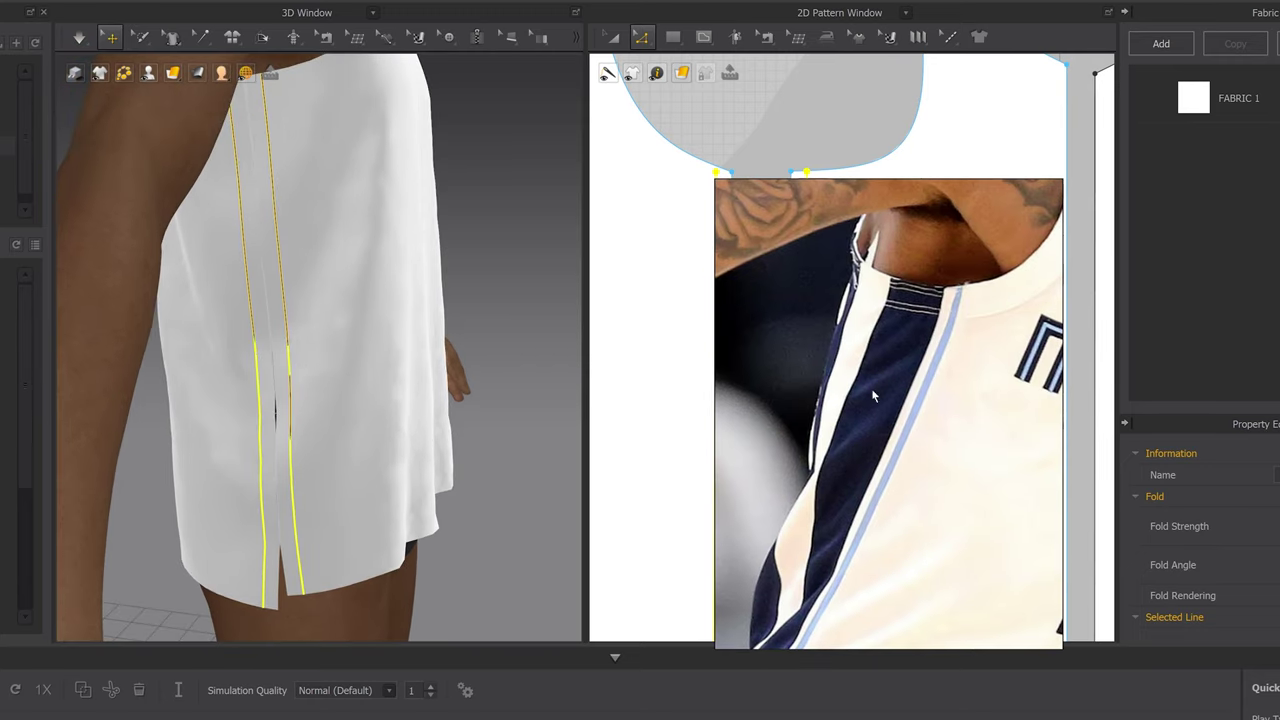
key(alt+Tab)
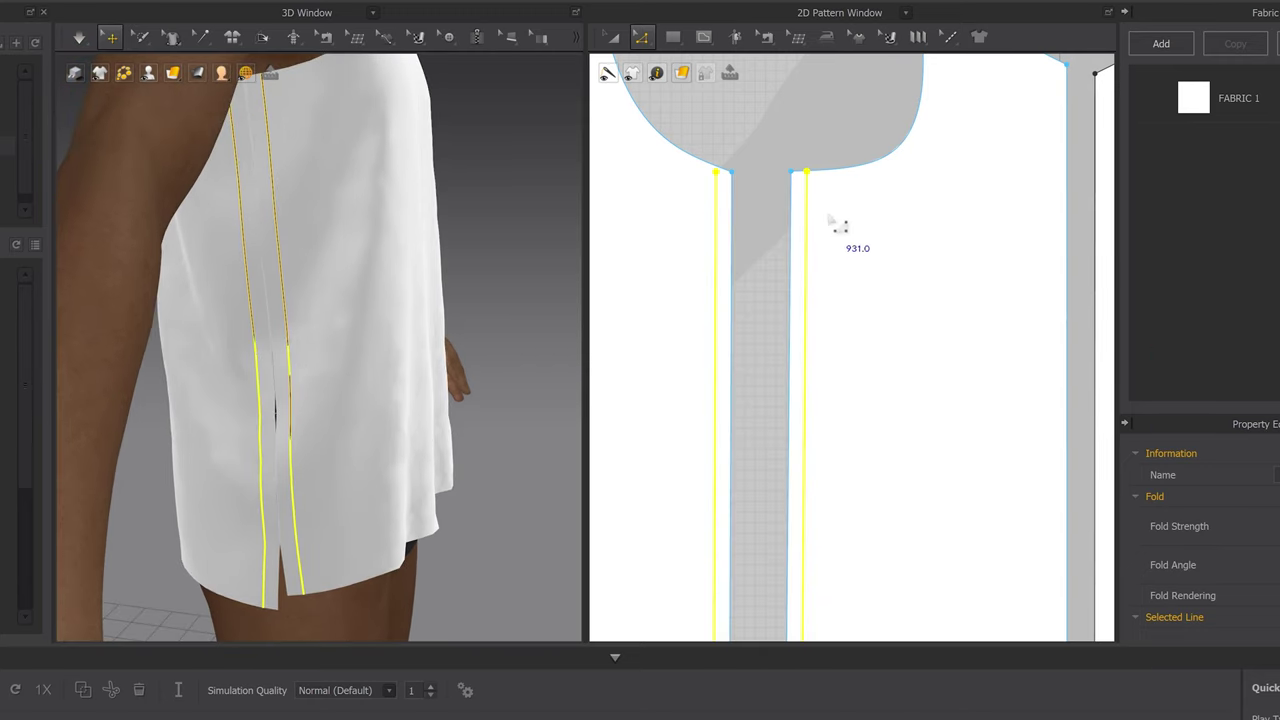
scroll(837, 220, down, 1)
middle_drag(852, 262, 860, 163)
middle_drag(828, 226, 906, 322)
right_click(820, 250)
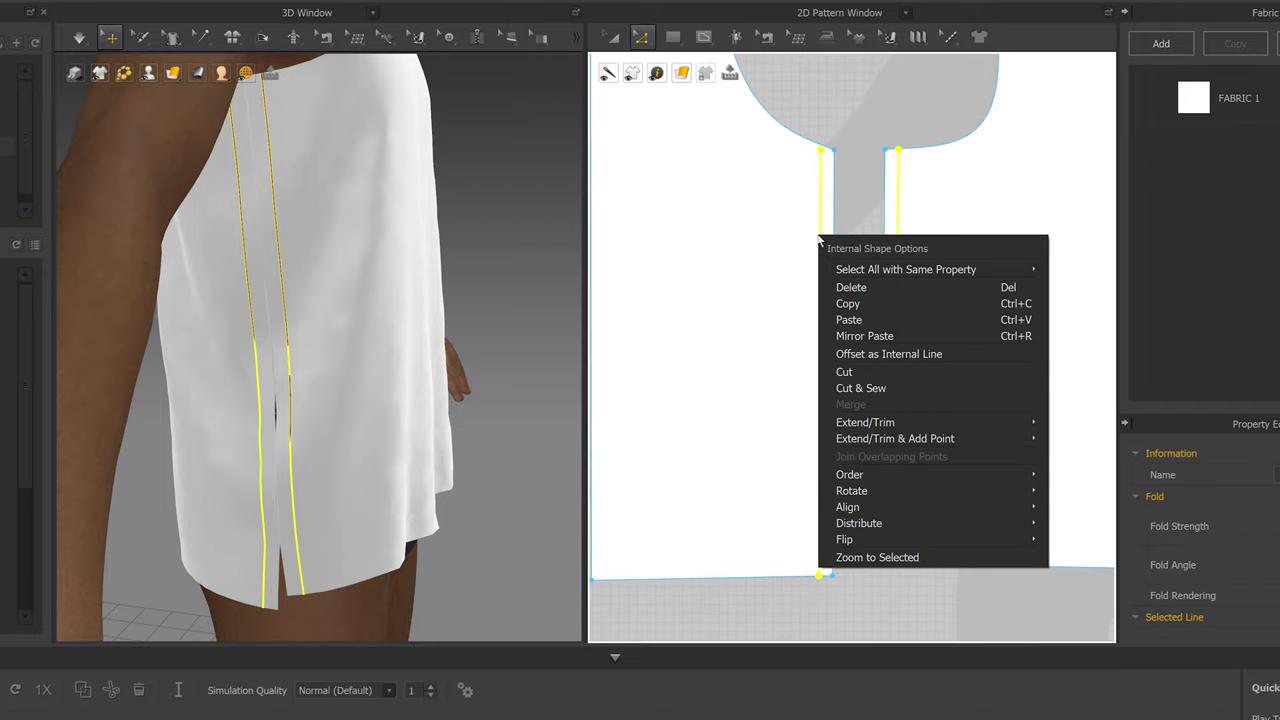
click(860, 350)
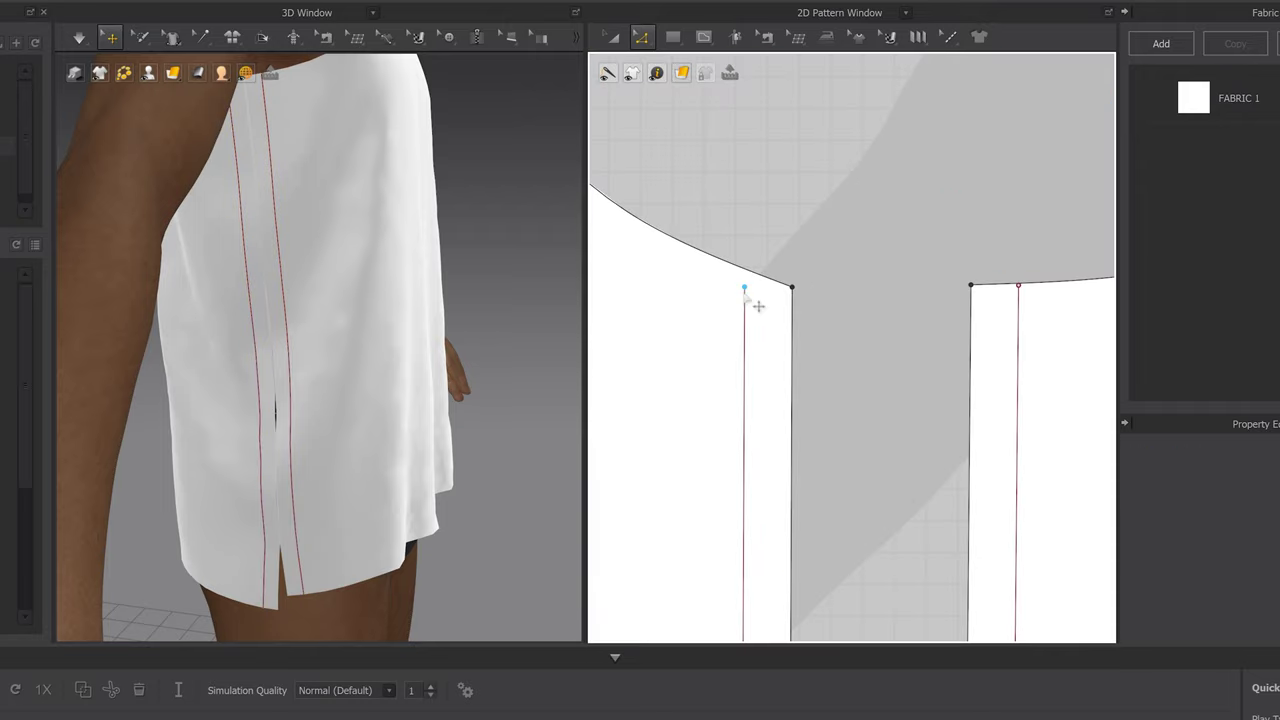
scroll(781, 336, down, 5)
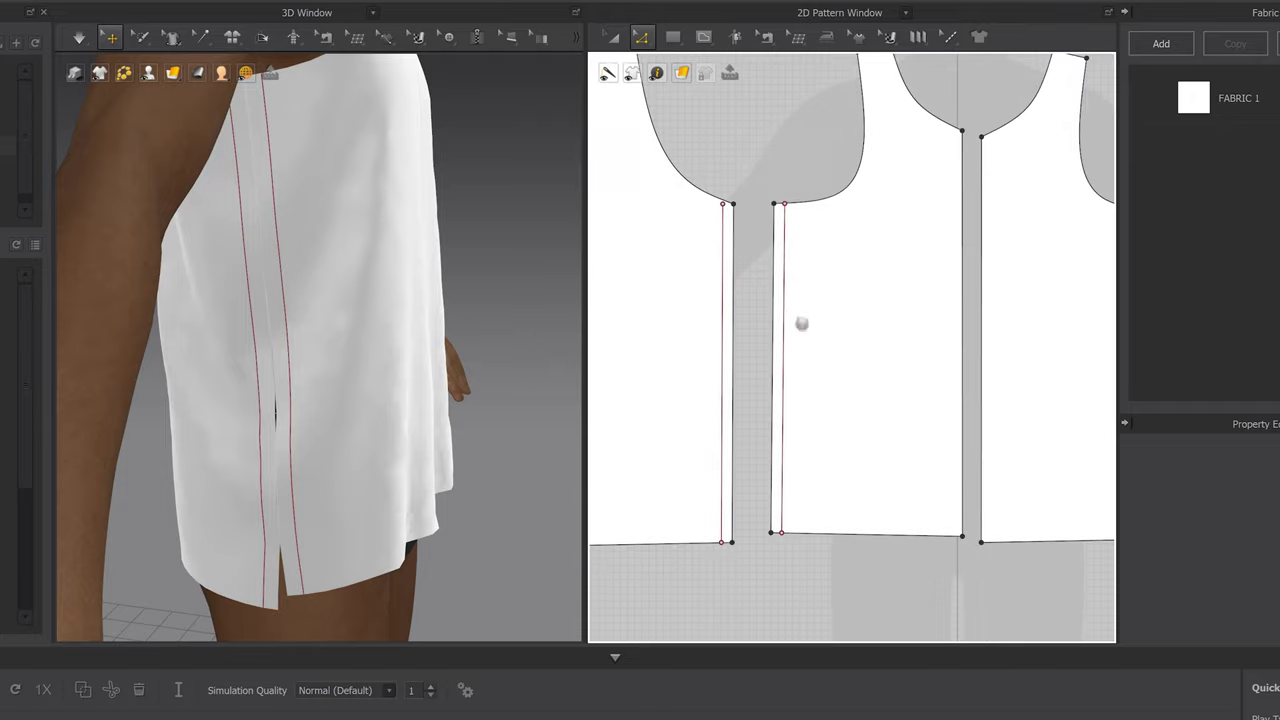
scroll(804, 323, up, 5)
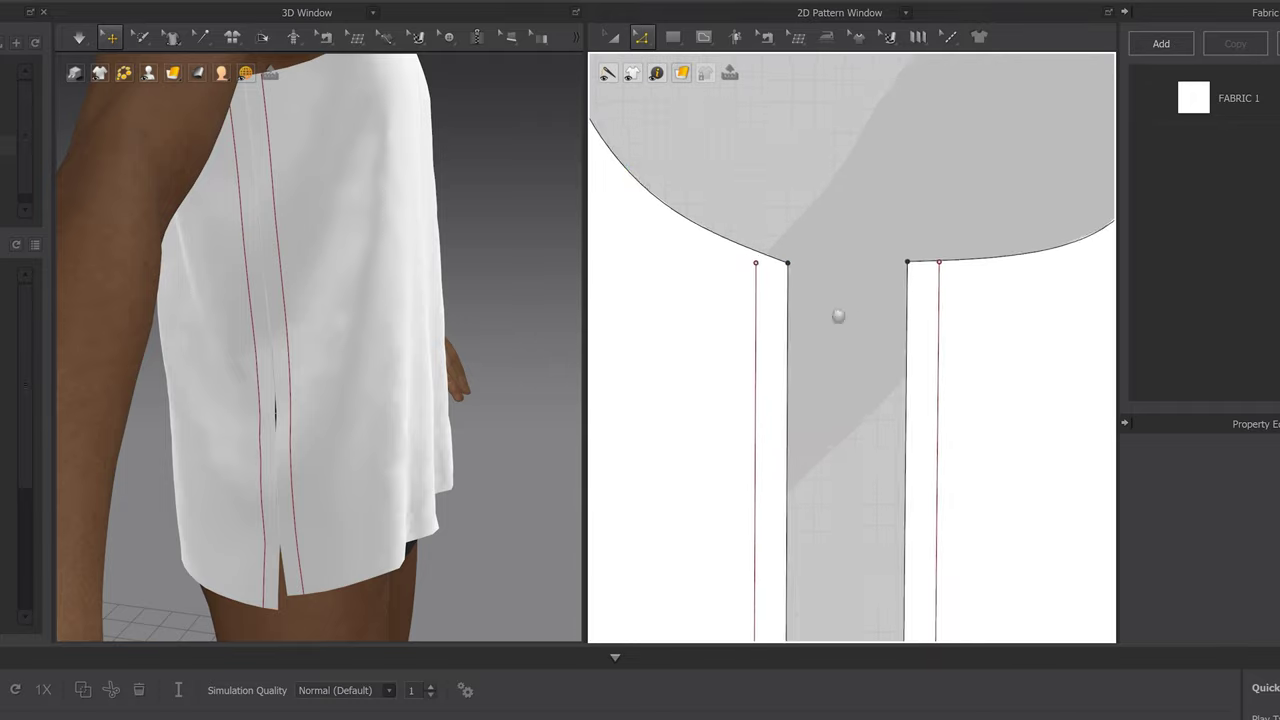
middle_drag(782, 279, 779, 275)
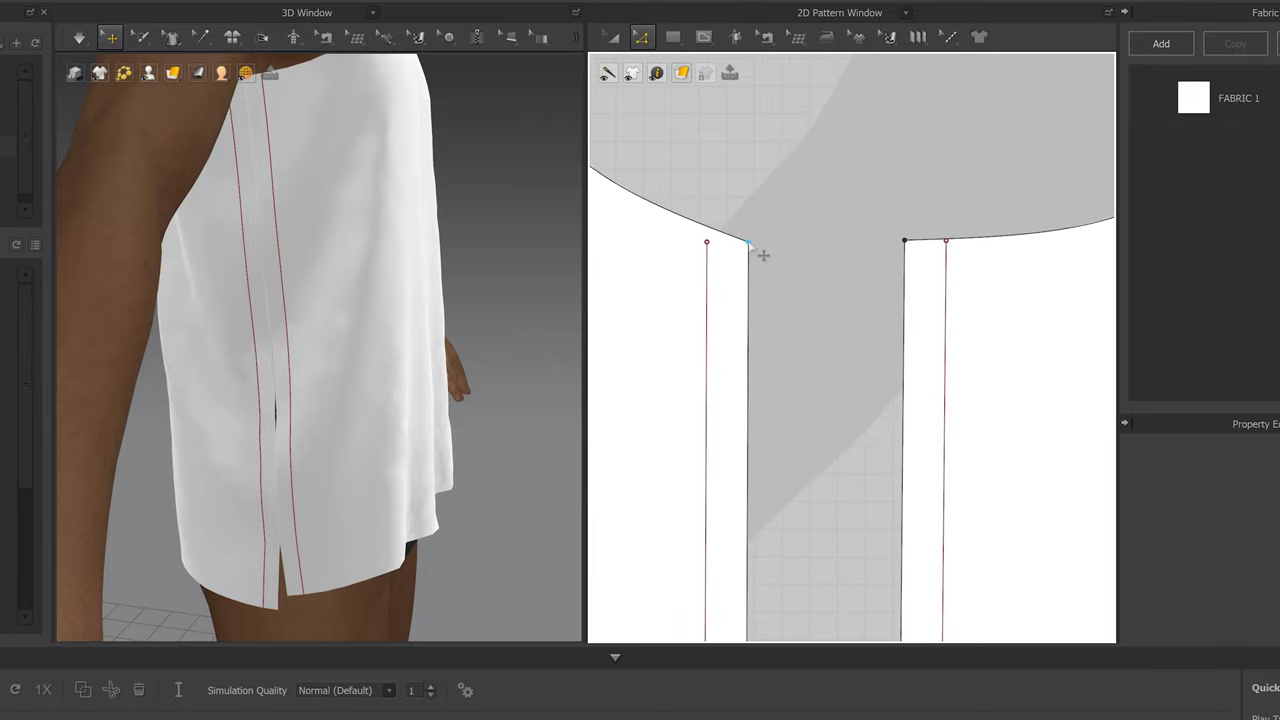
Extend the upper ends of the back and front side lines to the pattern outline at the armholes
click(743, 240)
click(749, 244)
click(707, 232)
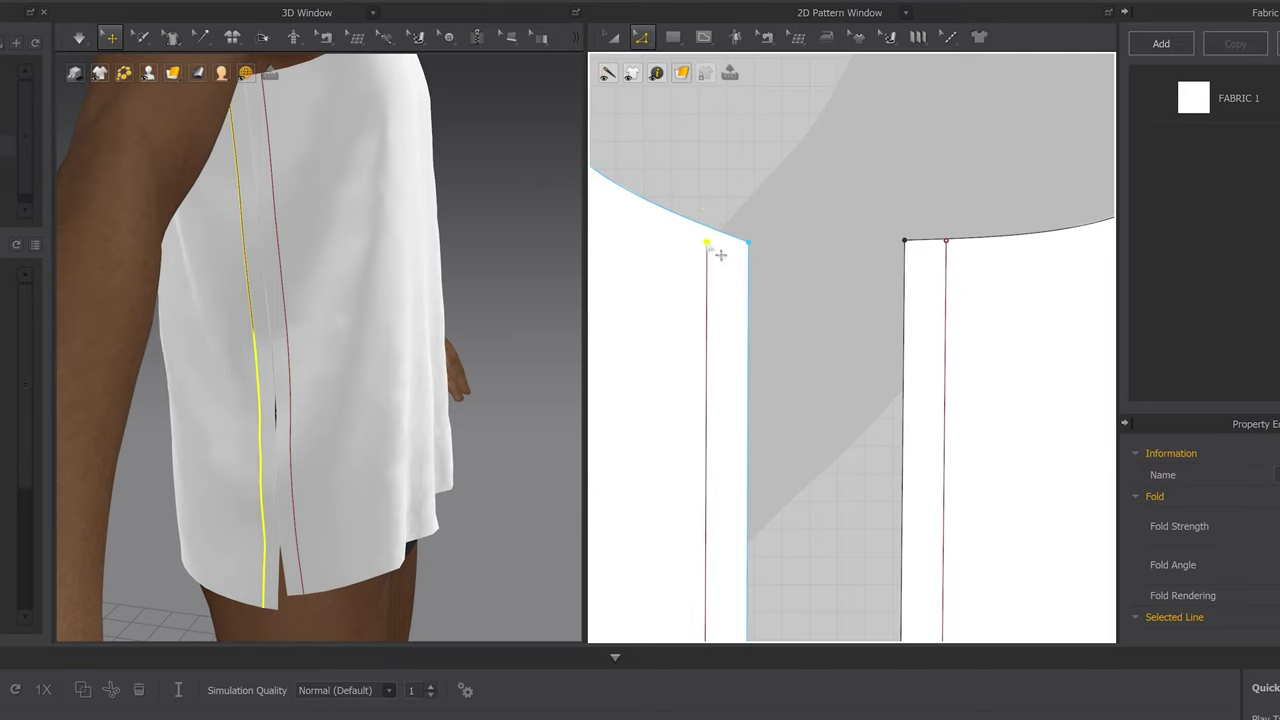
right_click(707, 243)
mouse_move(788, 316)
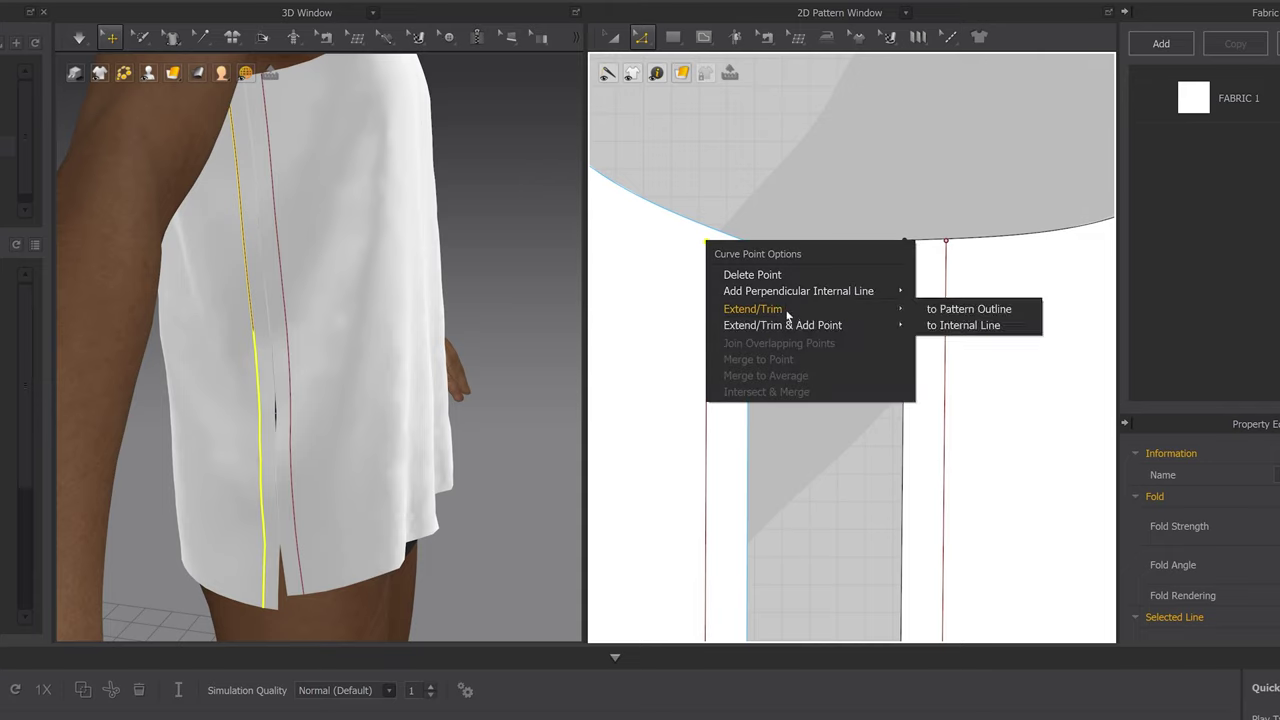
click(968, 309)
right_click(946, 241)
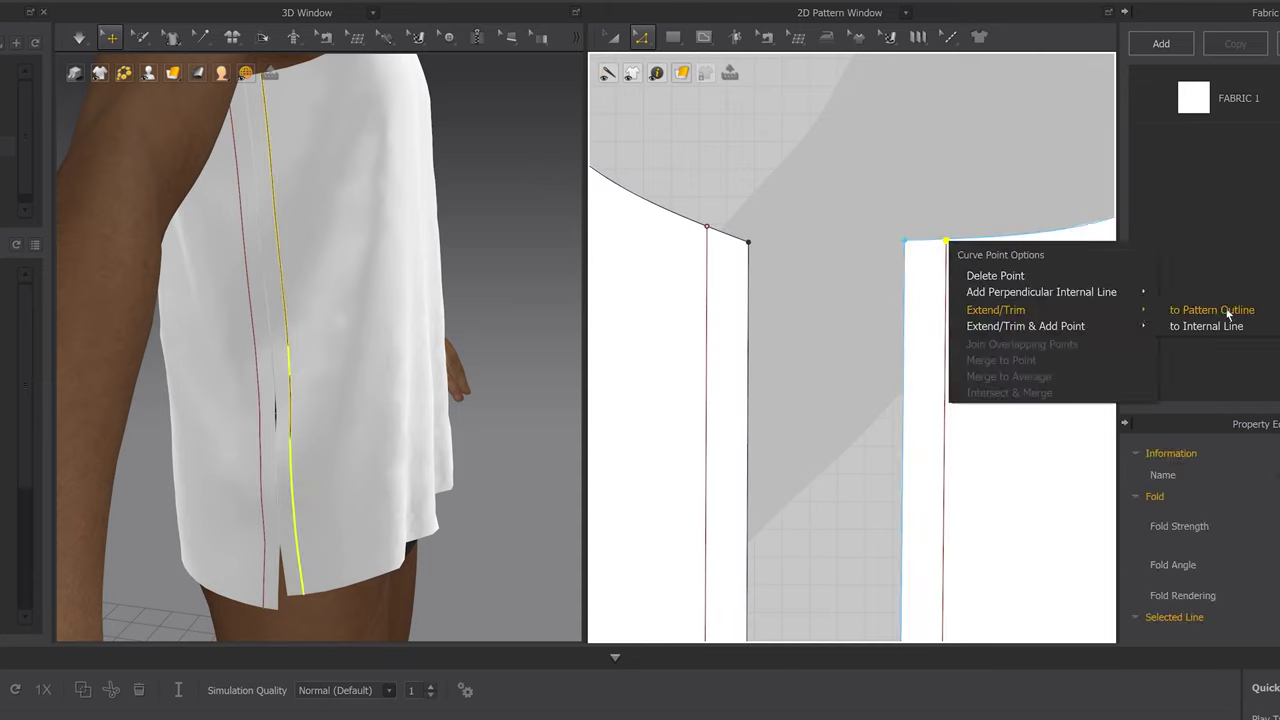
click(1190, 309)
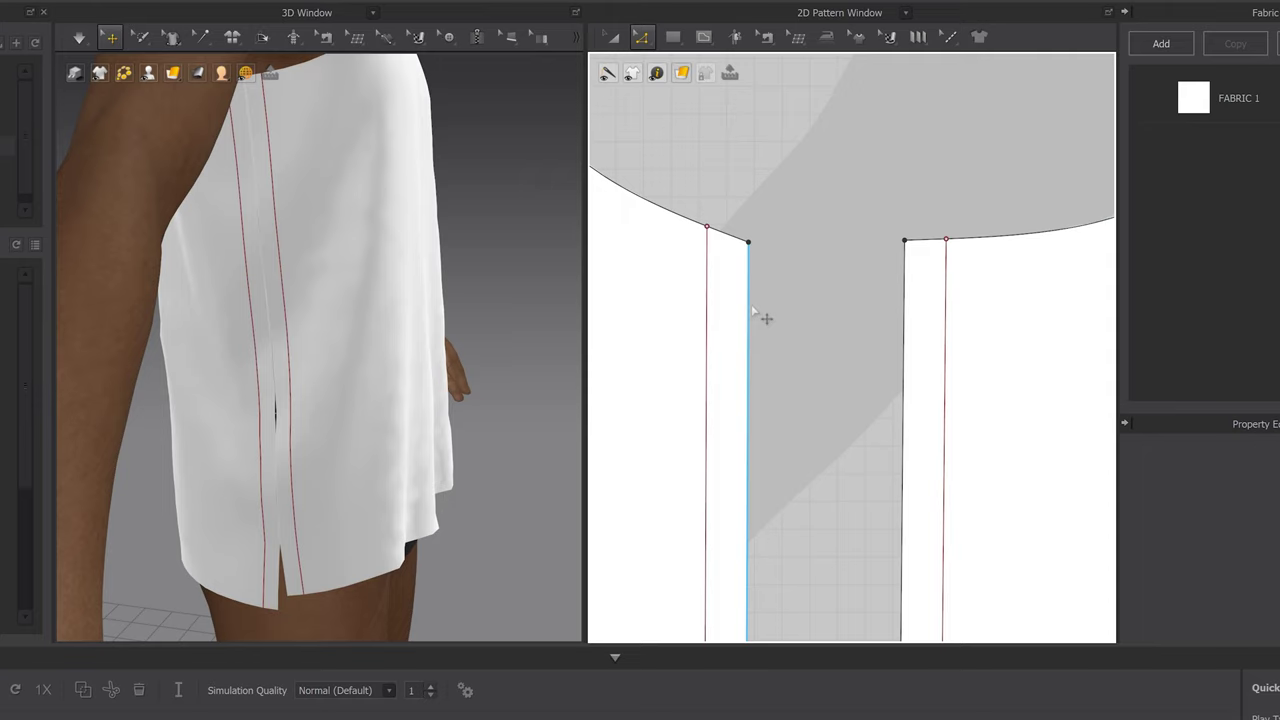
Offset the front pattern's internal side line 35 mm towards the centre front as a second internal line
scroll(755, 310, up, 3)
scroll(763, 314, down, 6)
scroll(763, 322, up, 2)
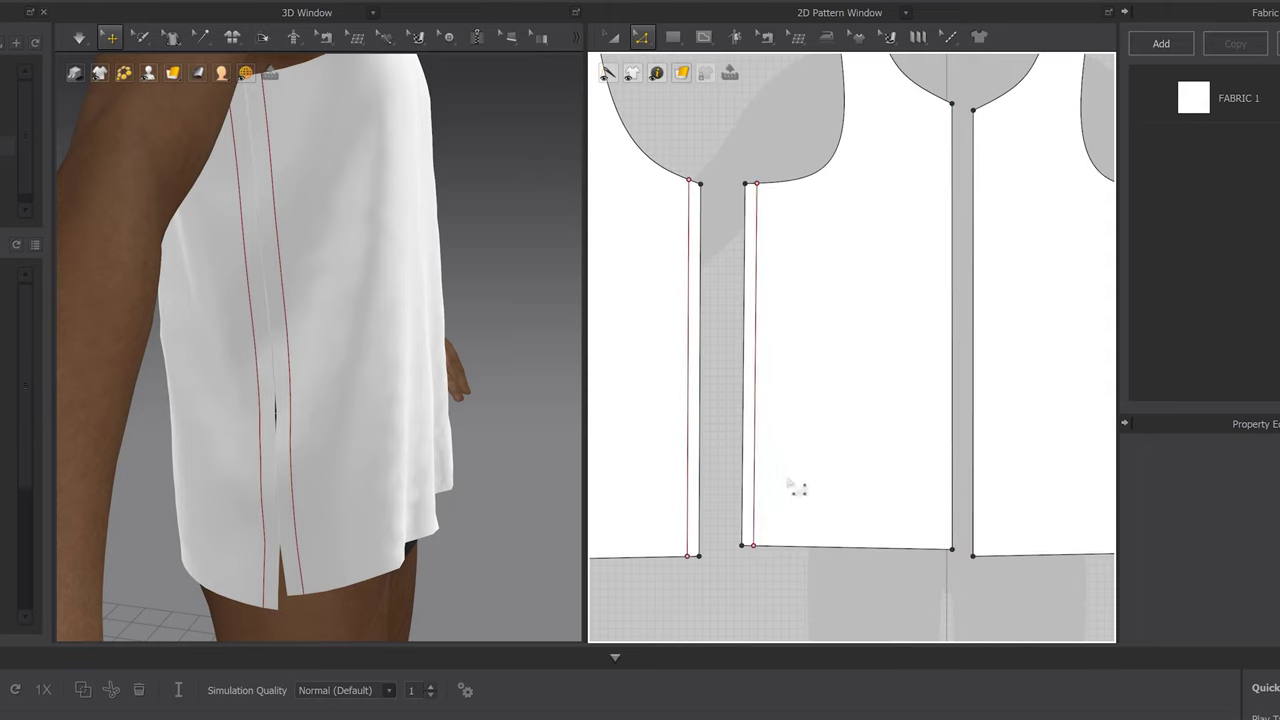
middle_drag(770, 470, 838, 450)
click(837, 415)
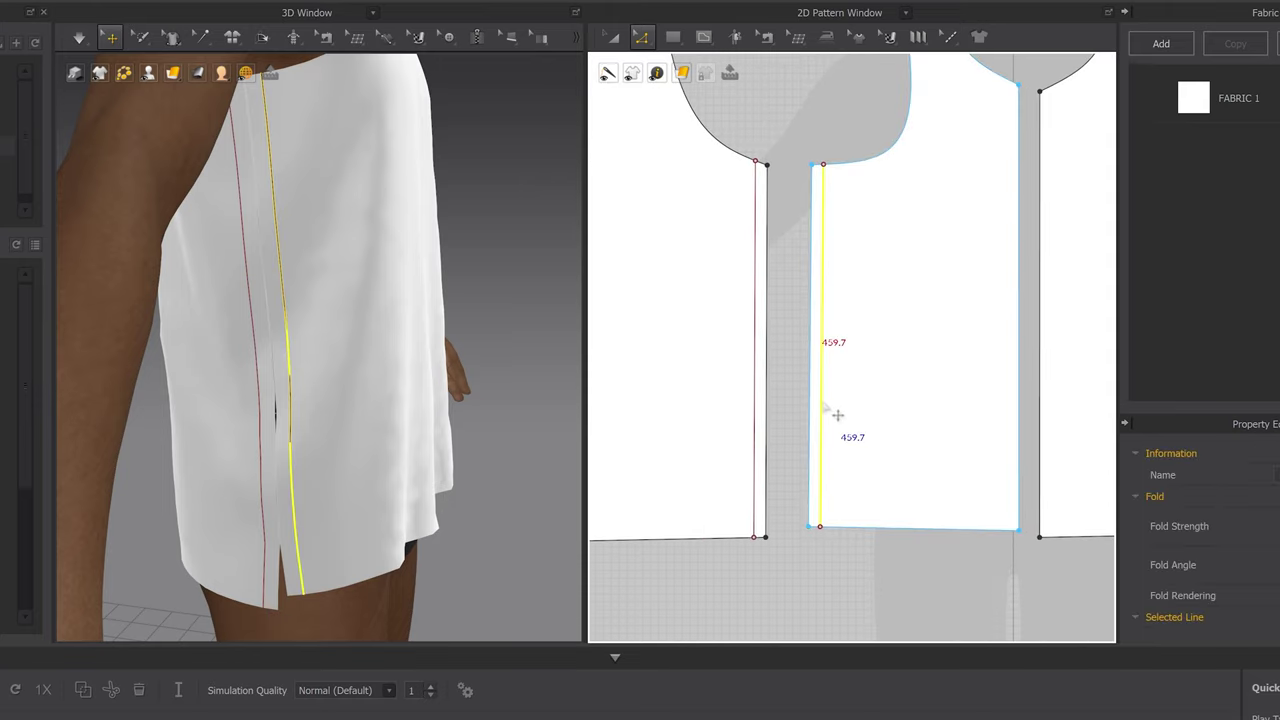
right_click(822, 401)
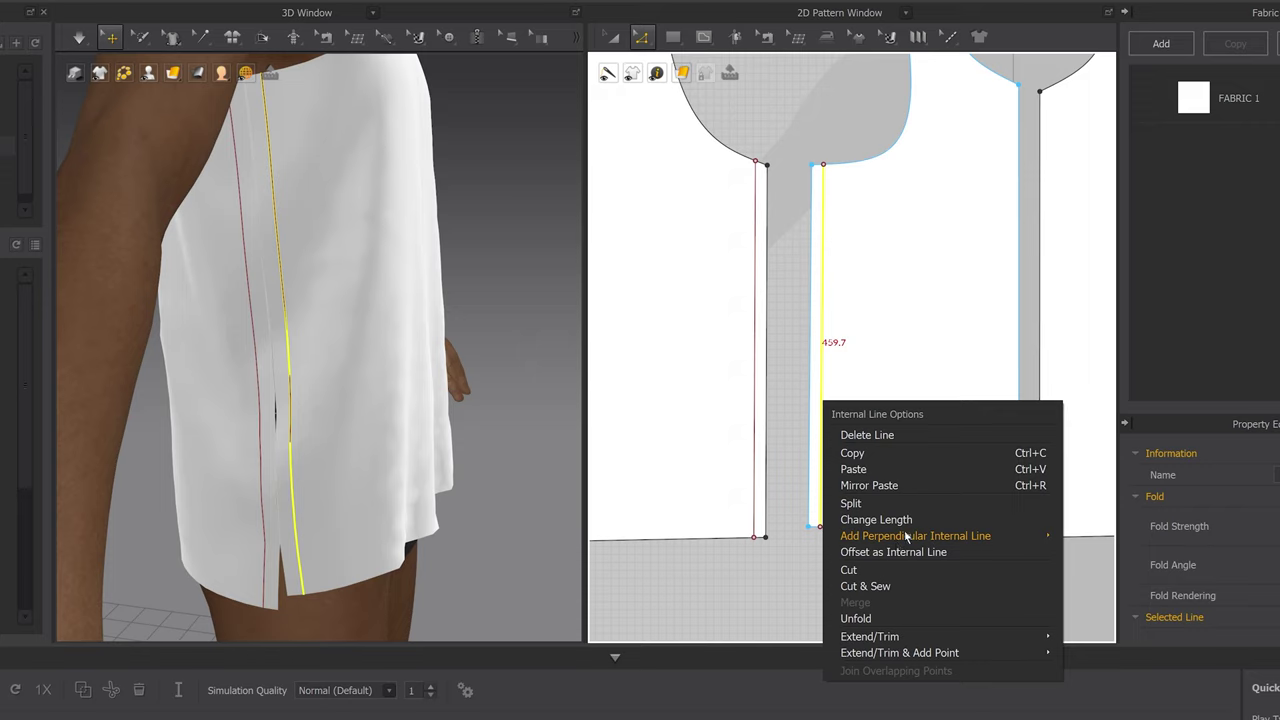
click(889, 552)
text(30)
key(Return)
Extend the front pattern's second internal line to the pattern outline
click(866, 198)
click(852, 200)
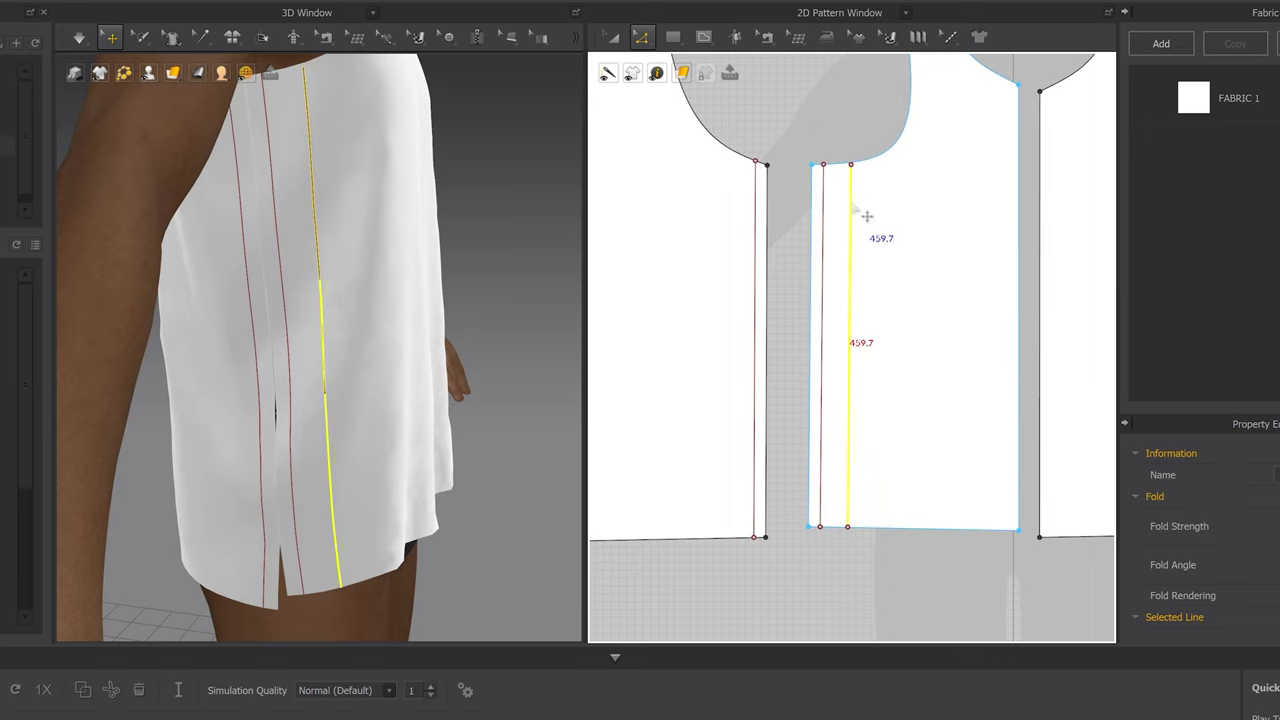
right_click(853, 207)
mouse_move(960, 438)
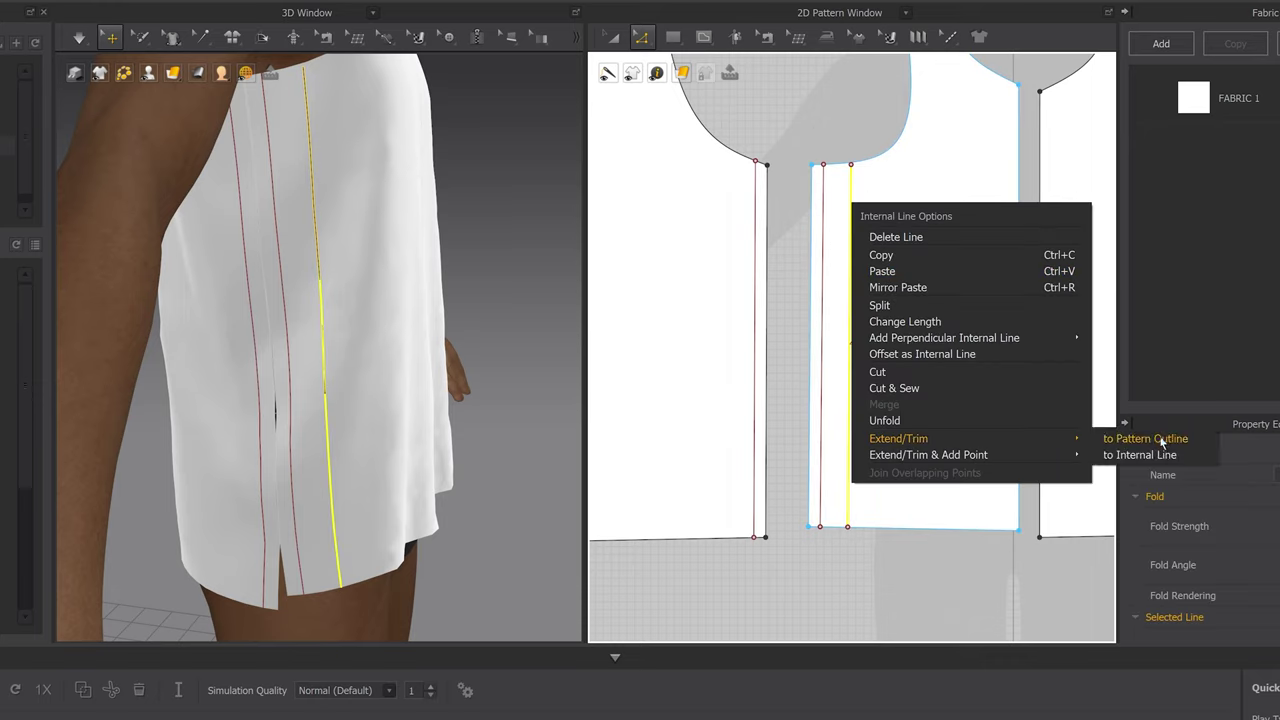
click(1145, 439)
Offset the back pattern's internal side line 35 mm in the reverse direction, towards the centre back
click(762, 280)
right_click(757, 266)
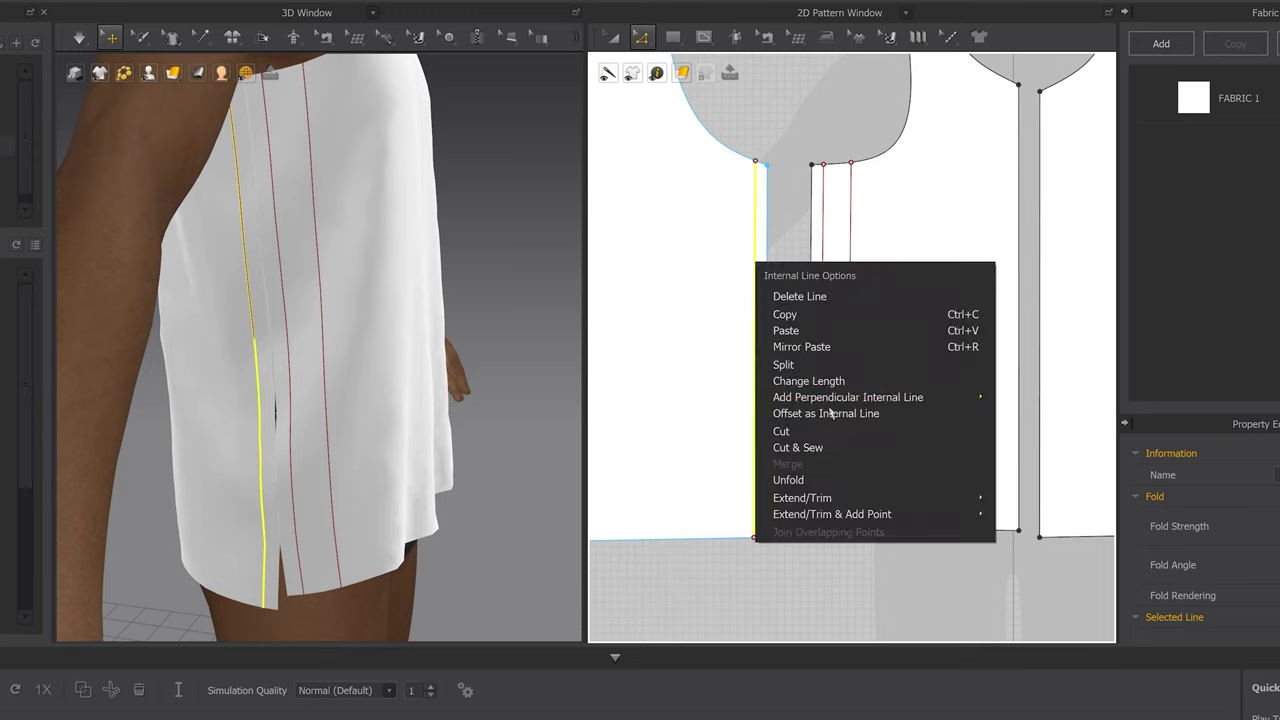
click(826, 413)
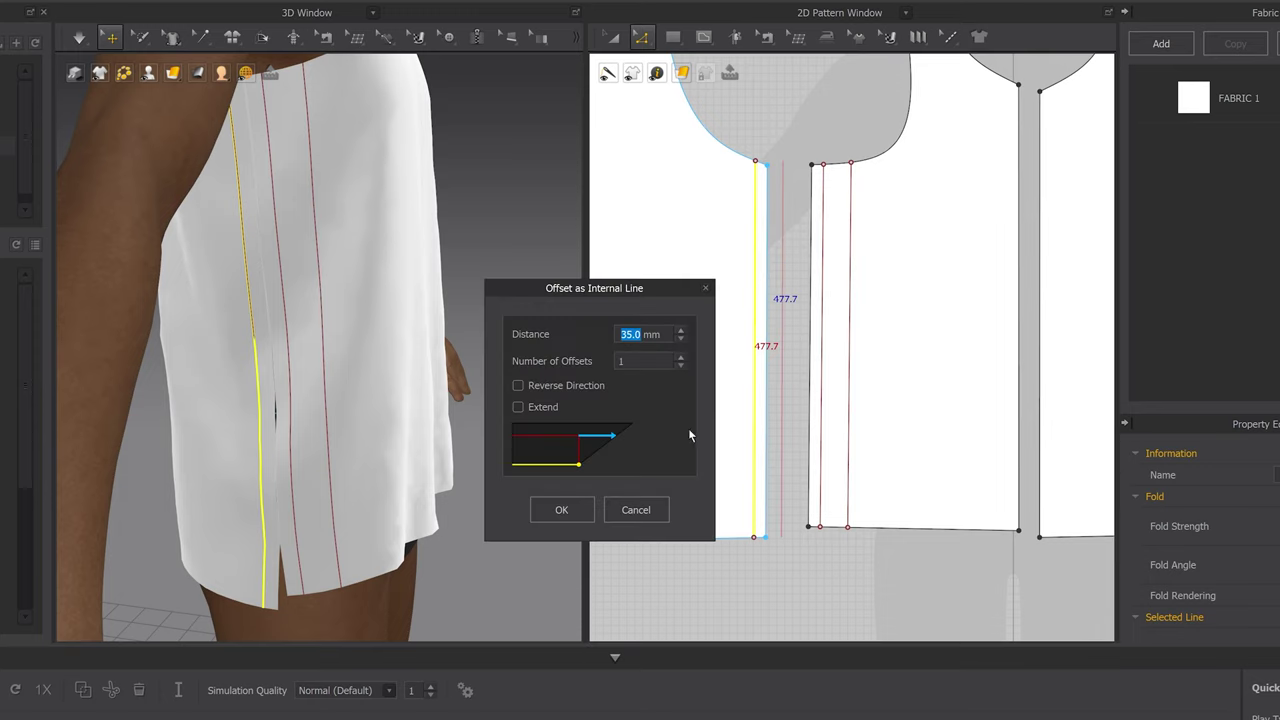
click(518, 386)
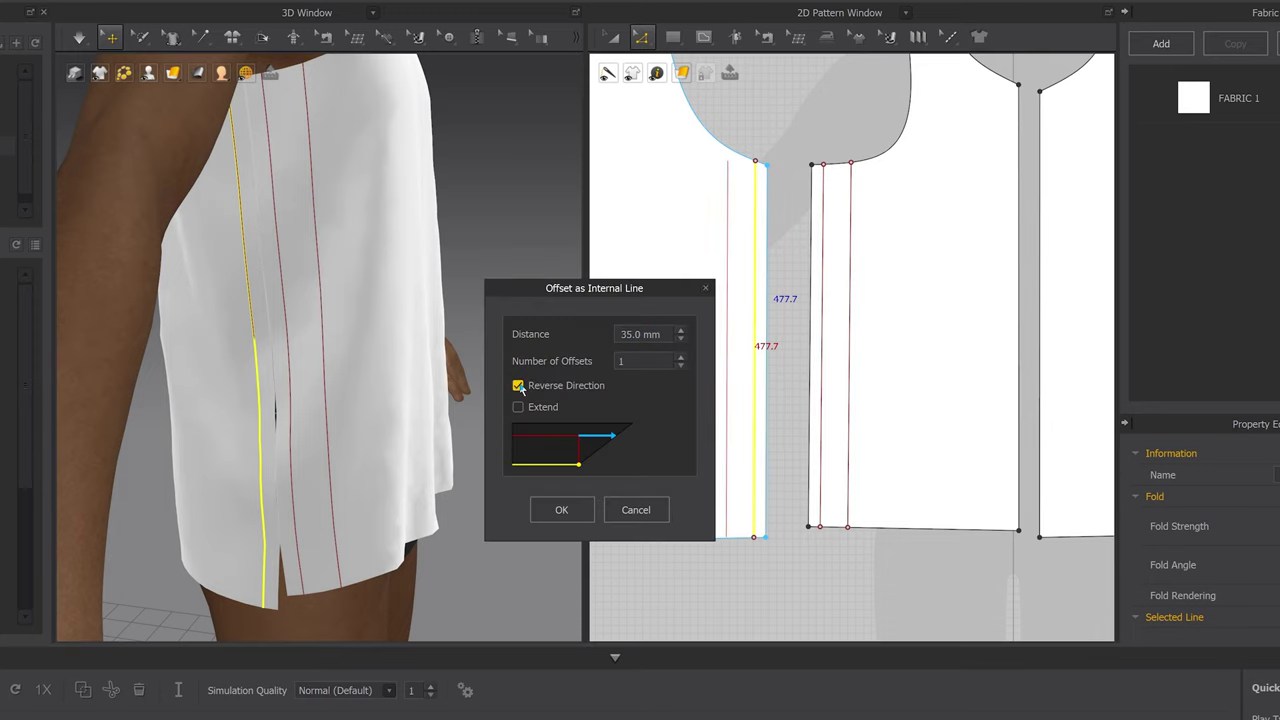
click(560, 507)
Extend the back pattern's second internal line to the pattern outline at the armhole
right_click(728, 235)
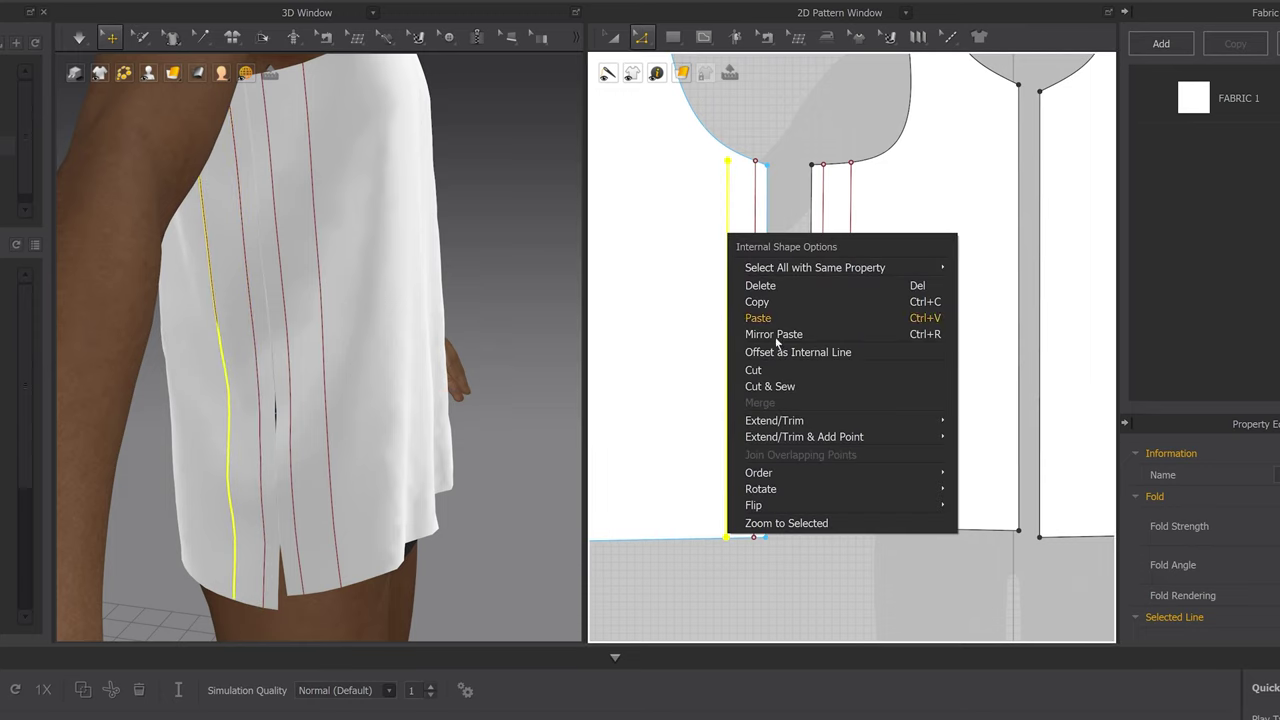
mouse_move(800, 414)
click(1038, 425)
click(1033, 425)
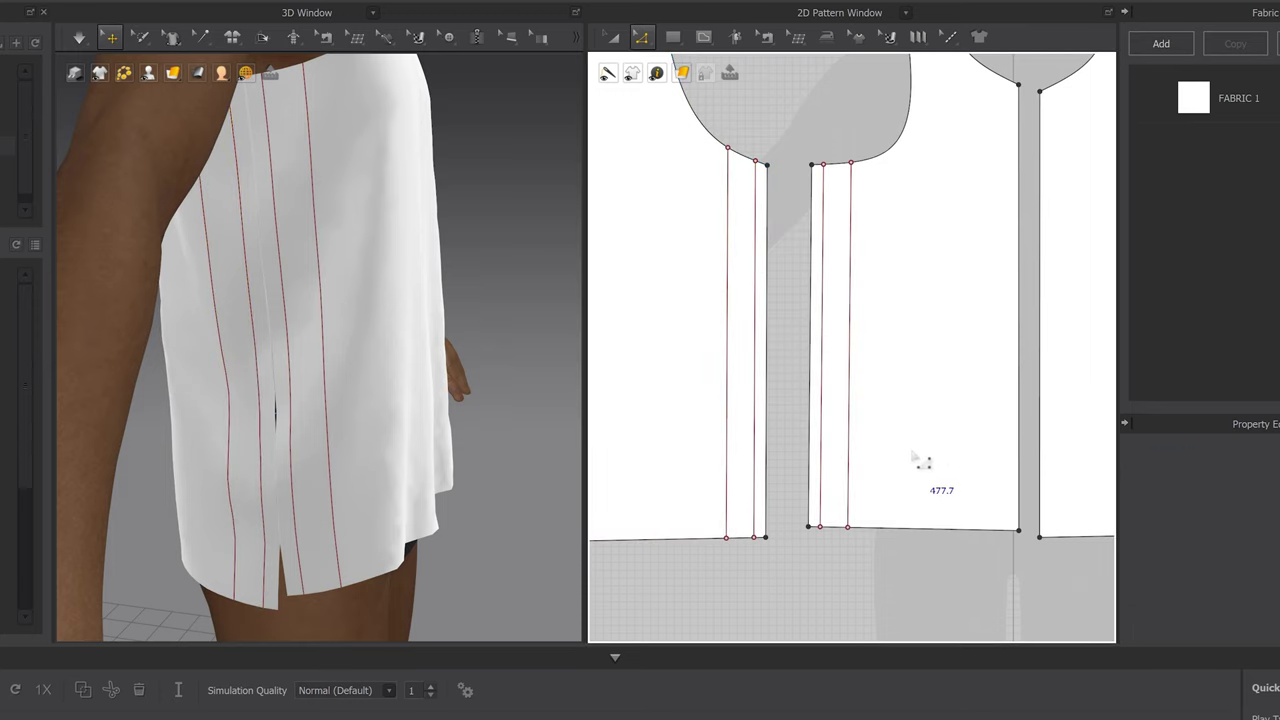
Try a single 10 mm inward offset of the back pattern's innermost line, and undo it
scroll(877, 431, down, 2)
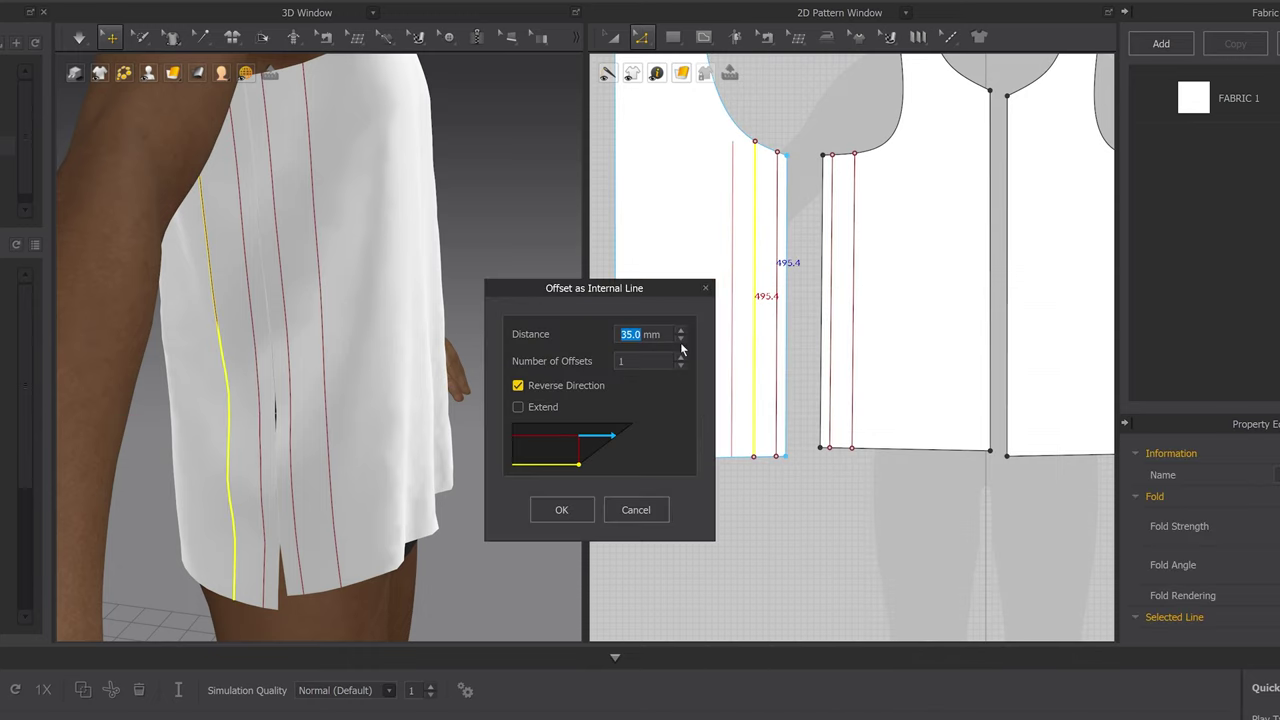
text(10)
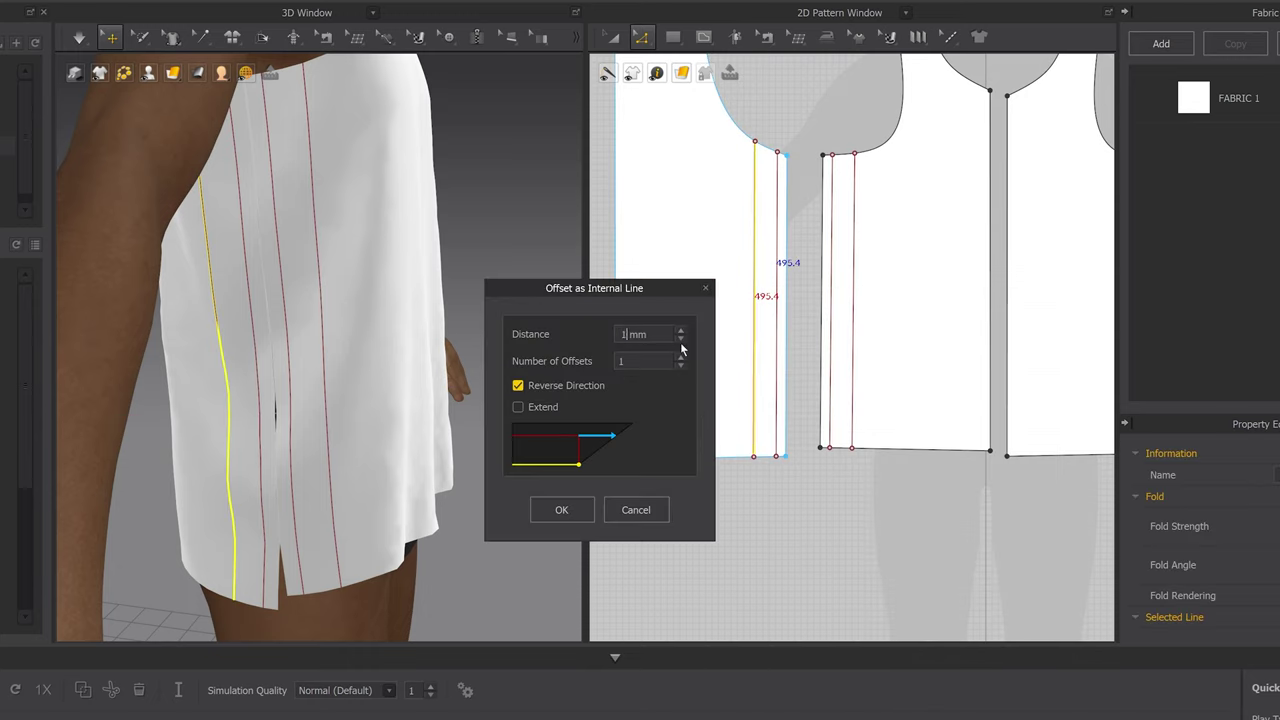
key(Return)
key(ctrl+z)
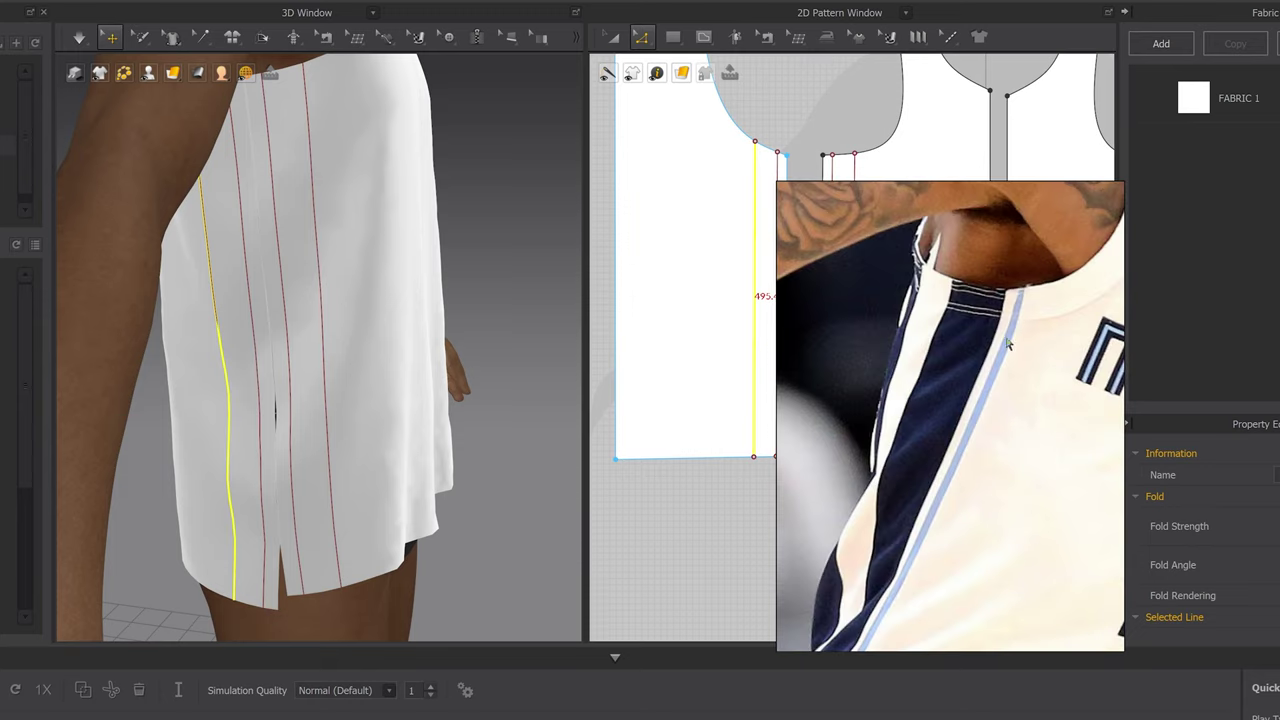
Offset the back pattern's innermost line inward as two internal lines spaced 10 mm apart
right_click(759, 211)
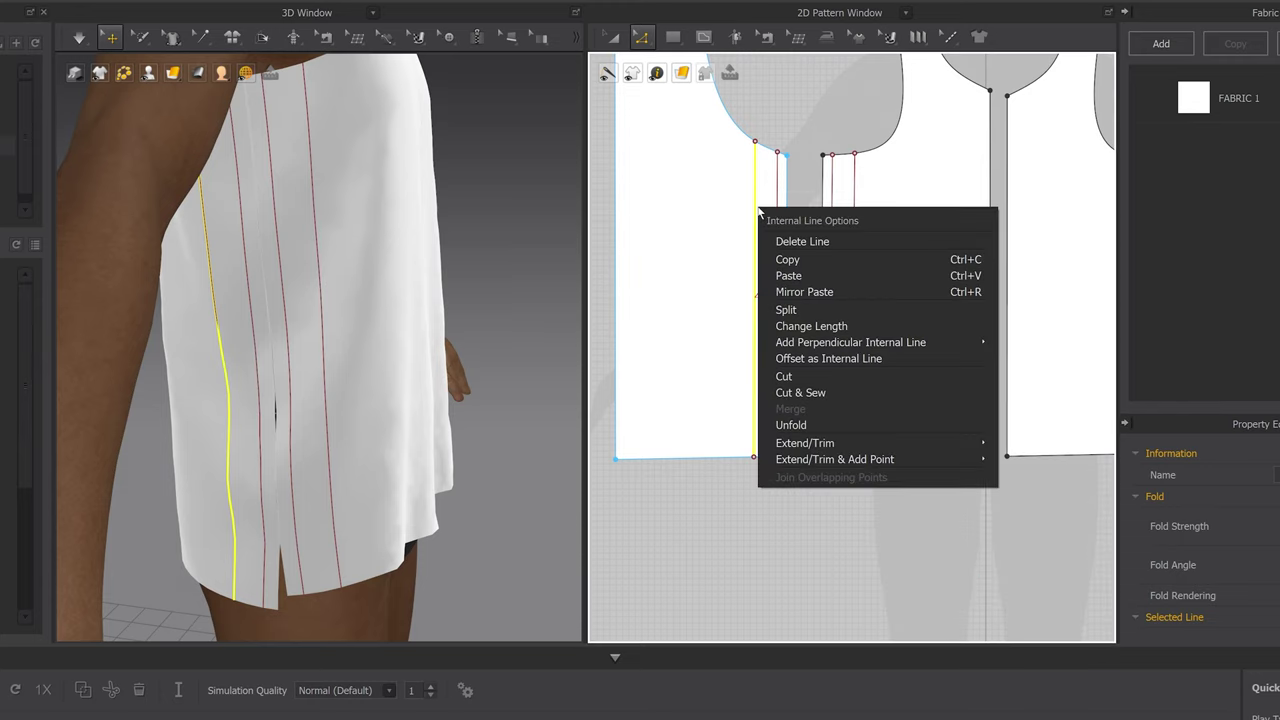
click(838, 359)
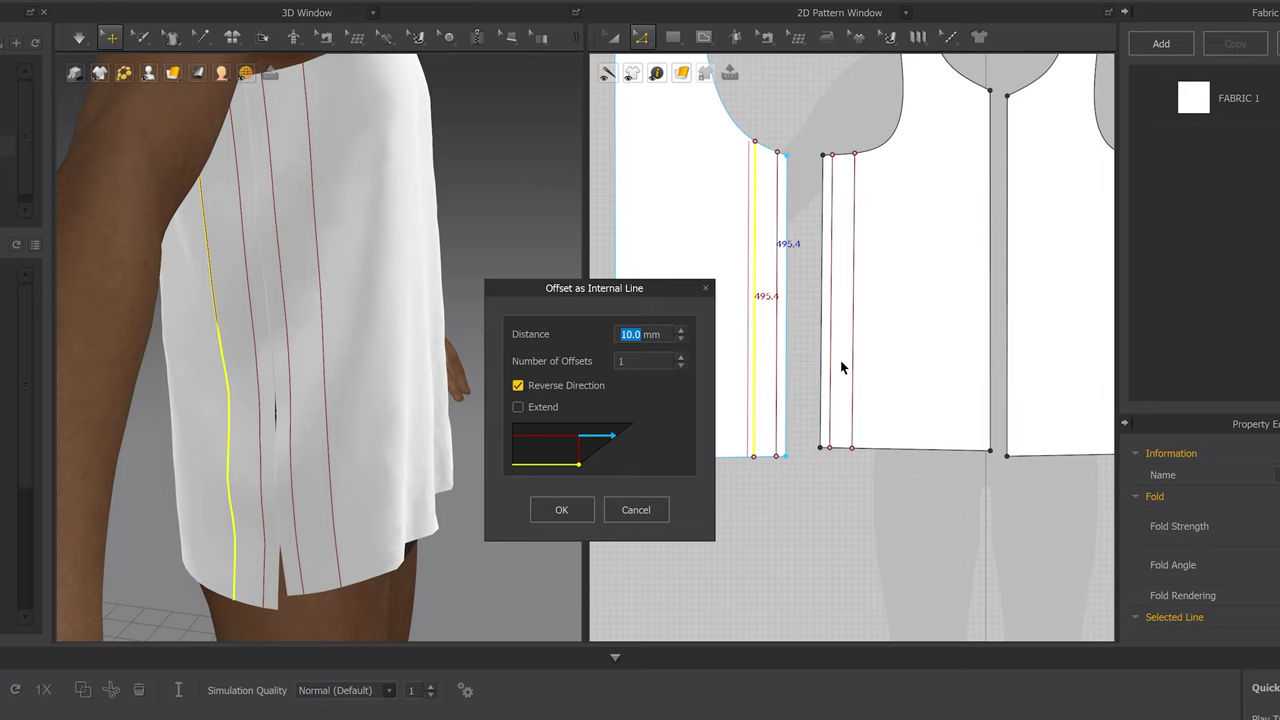
click(681, 360)
click(567, 515)
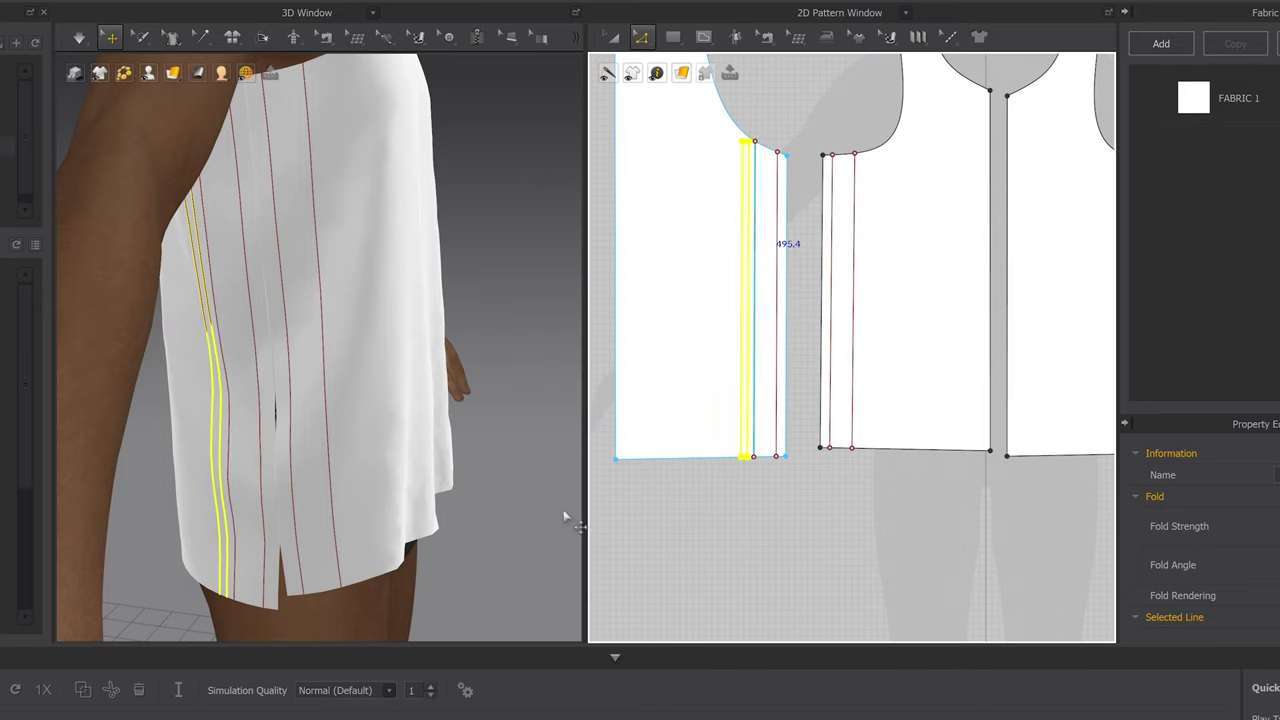
Extend both narrow stripe lines on the back pattern to the pattern outline
right_click(747, 236)
mouse_move(836, 434)
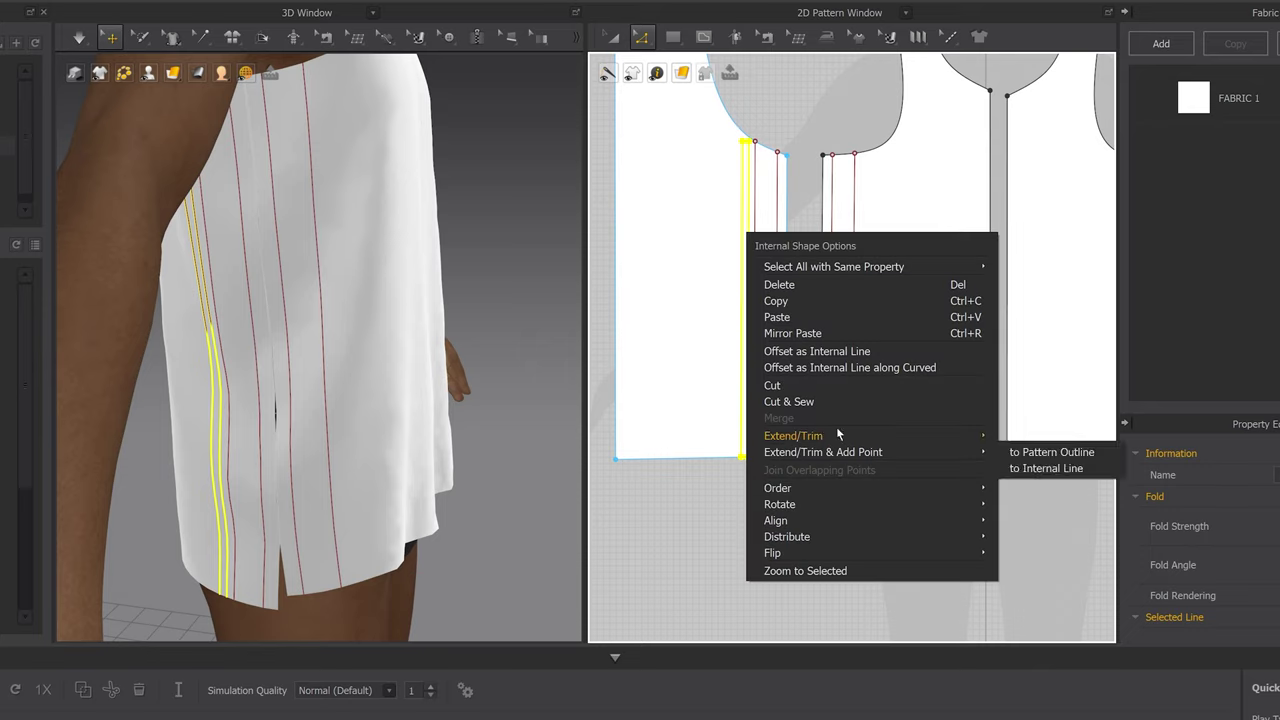
click(1030, 436)
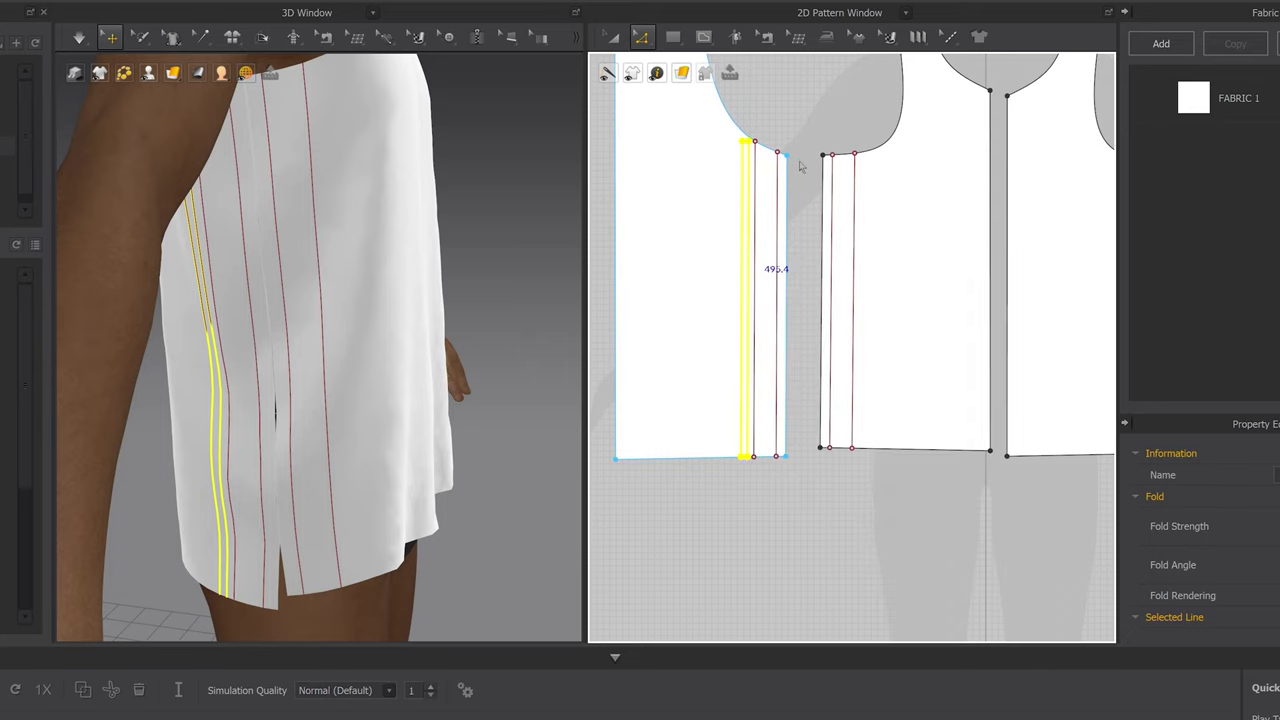
Offset the front pattern's innermost line inward as two internal lines about 10 mm apart, and extend both to the pattern outline
scroll(800, 165, up, 2)
click(913, 292)
right_click(913, 286)
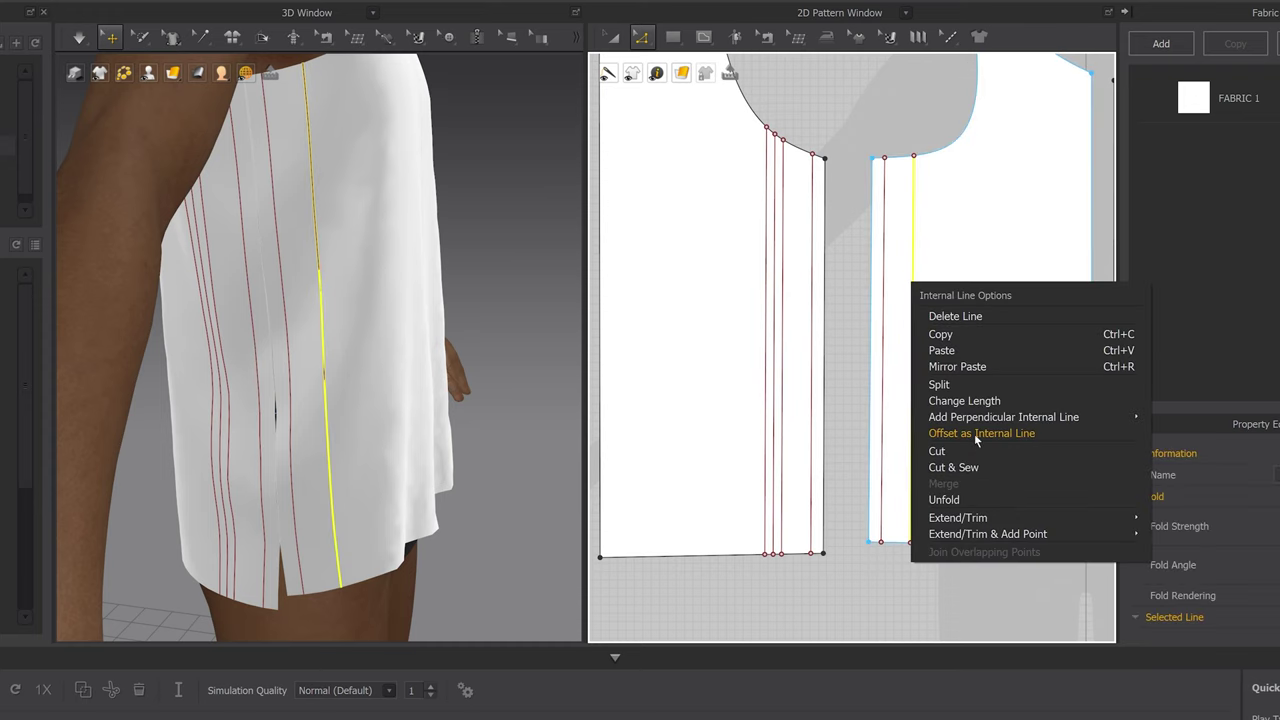
click(953, 467)
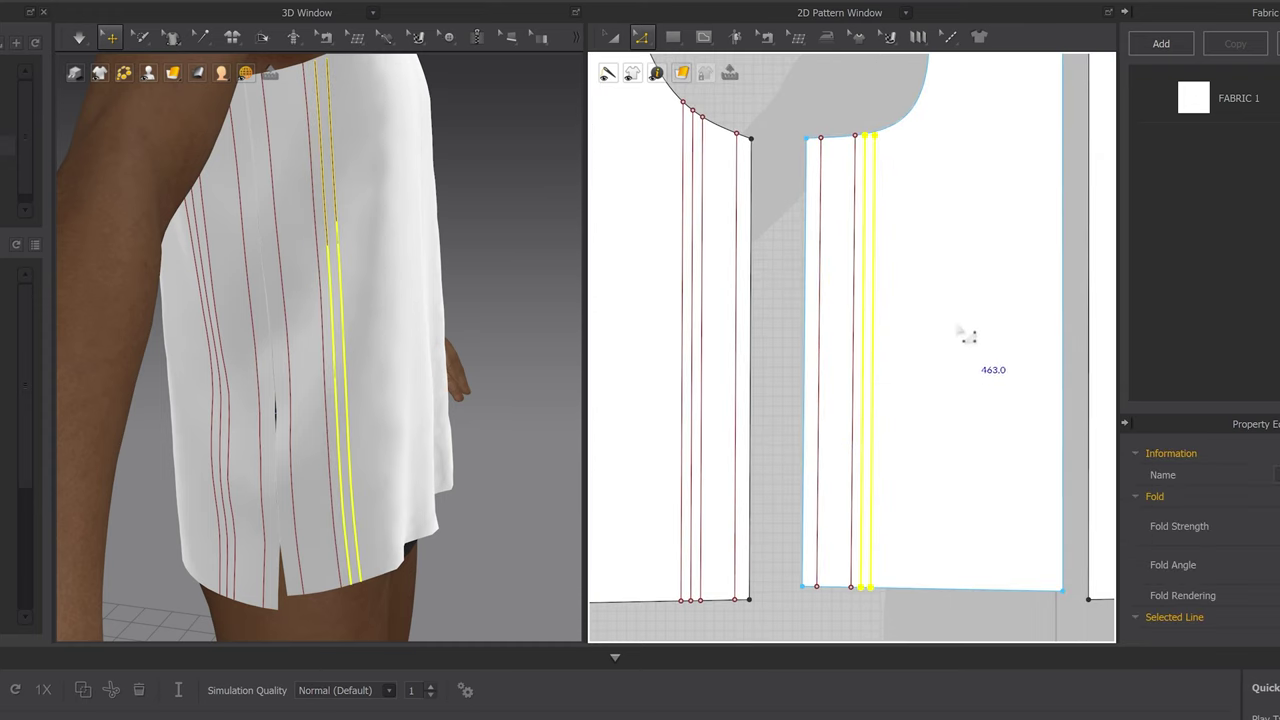
right_click(867, 313)
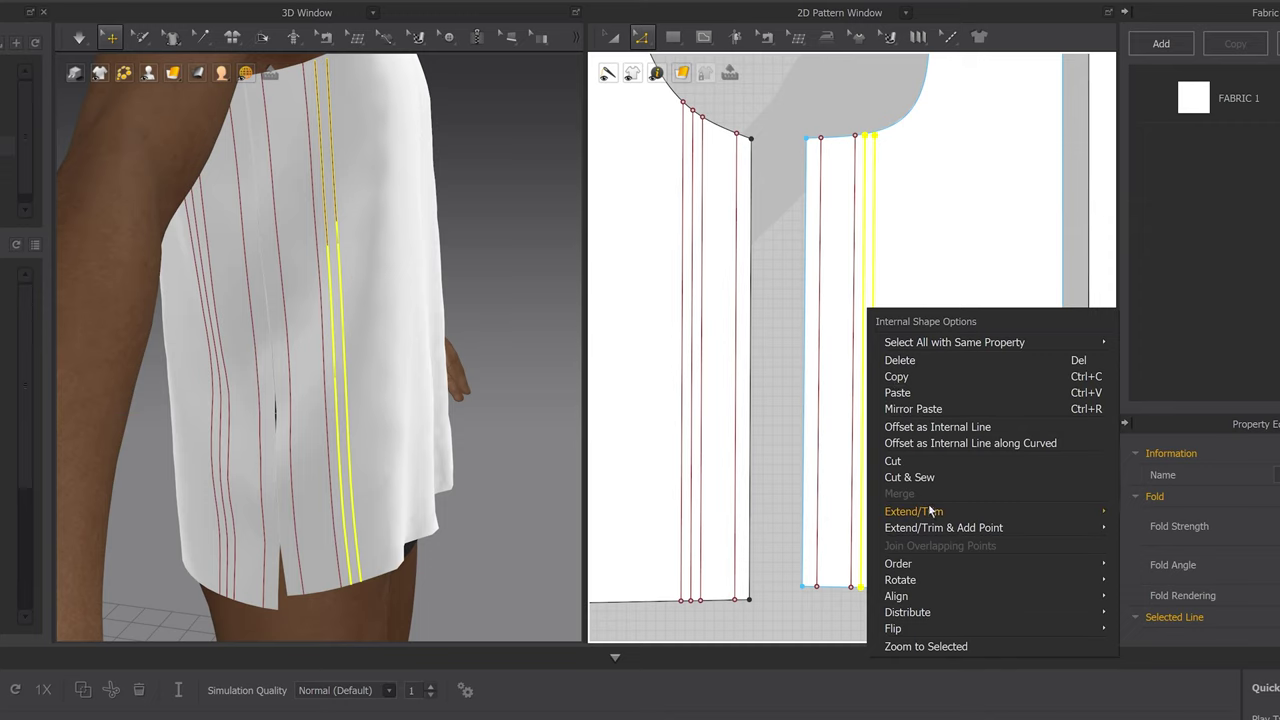
mouse_move(930, 511)
click(1170, 510)
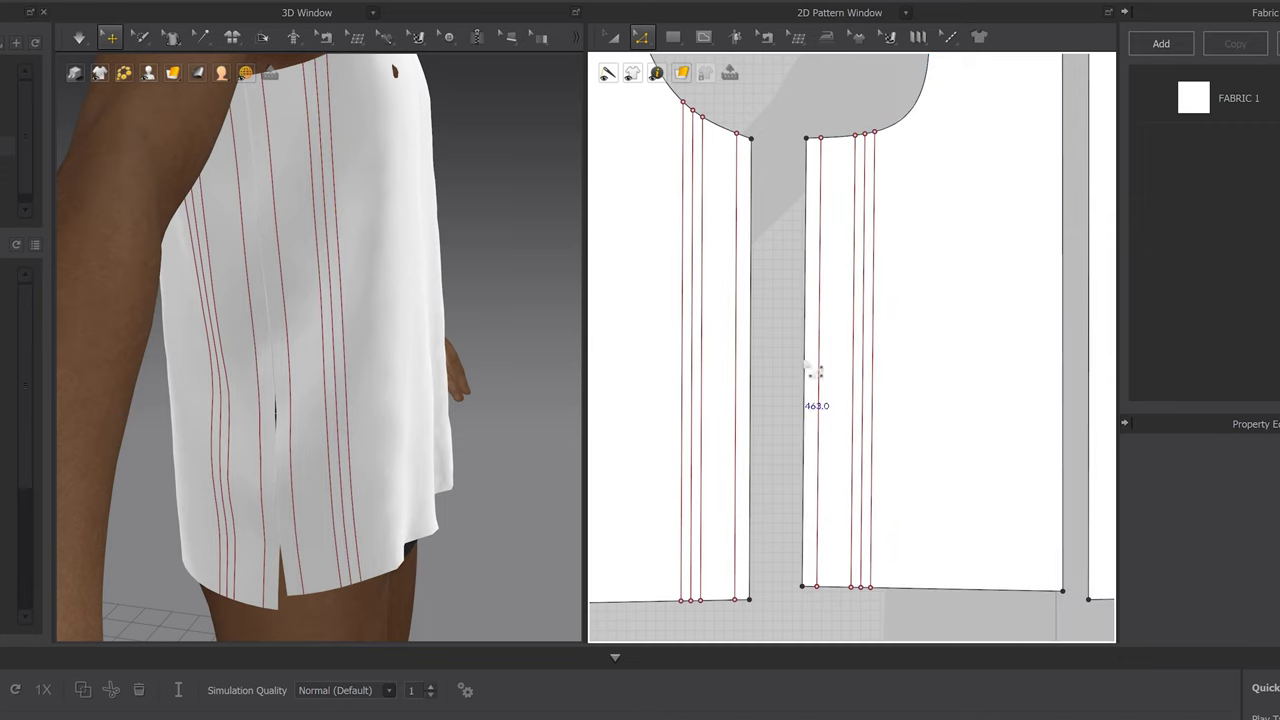
Cut and sew the front and back patterns along all eight internal stripe lines
scroll(814, 372, down, 3)
scroll(871, 366, up, 3)
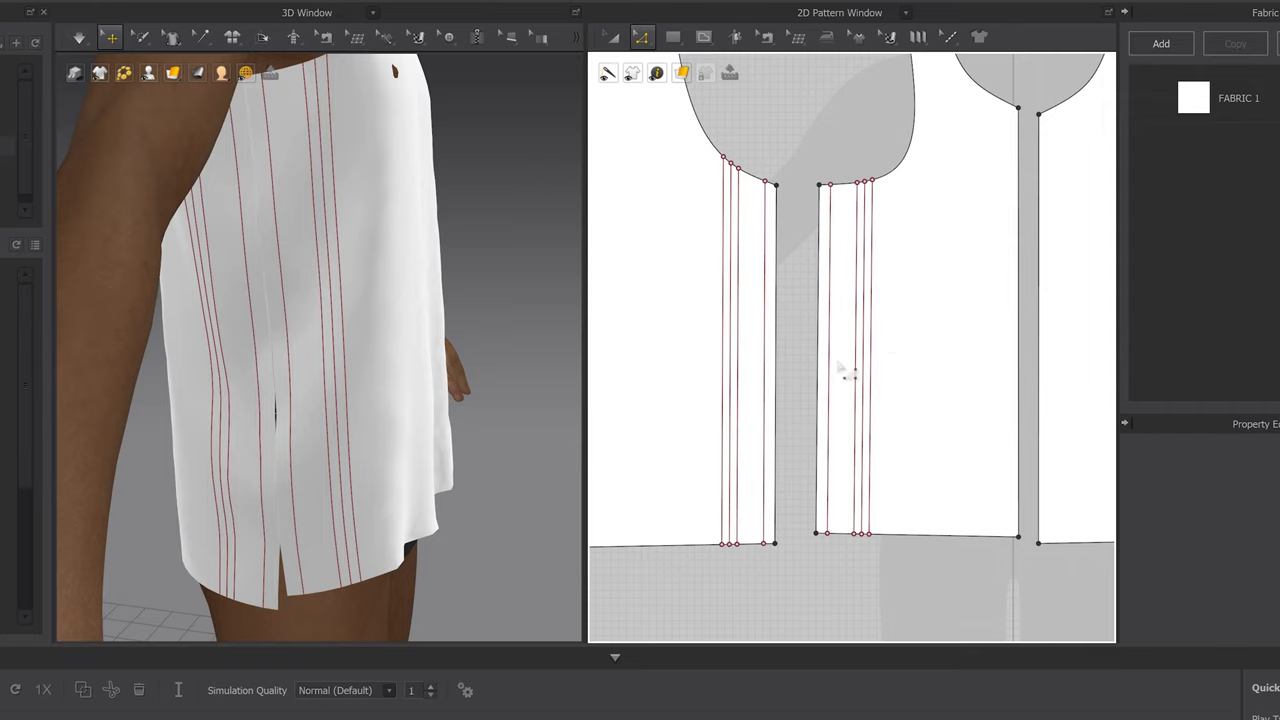
click(871, 364)
click(889, 377)
key(Delete)
click(855, 355)
scroll(866, 360, up, 2)
middle_drag(894, 422, 894, 361)
drag(880, 88, 926, 600)
shift+drag(850, 96, 876, 640)
drag(780, 595, 710, 72)
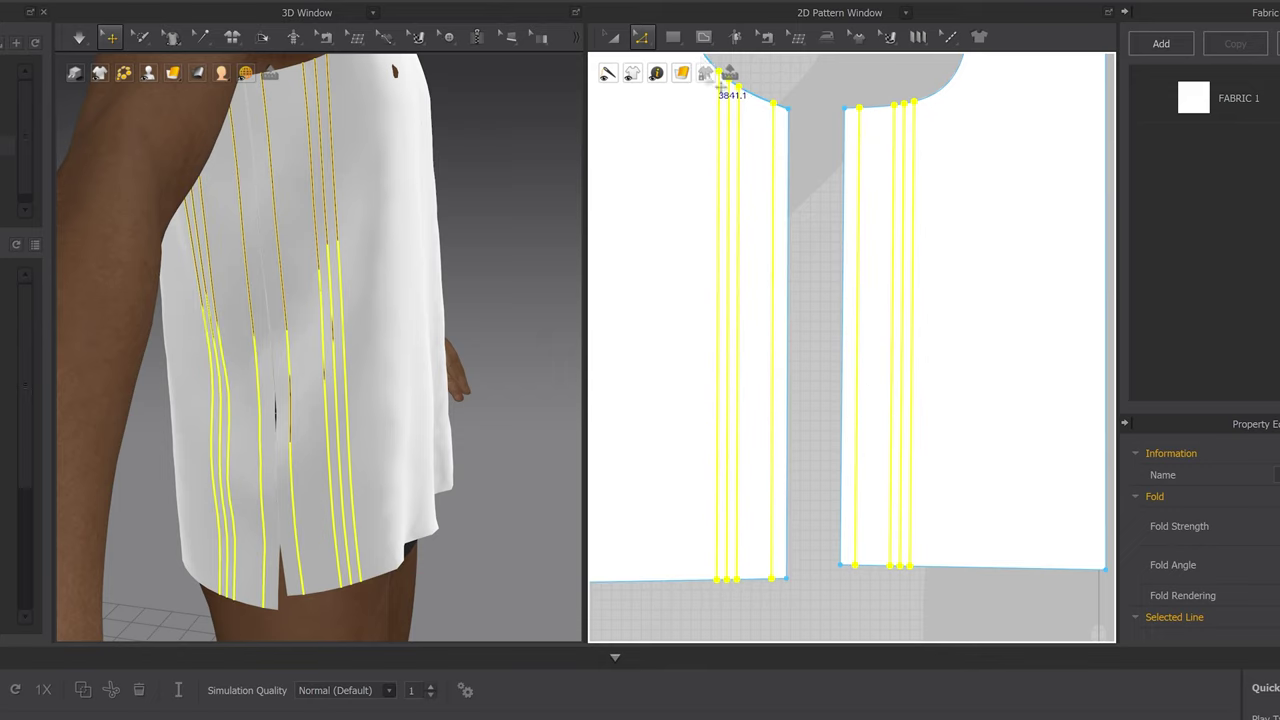
right_click(732, 180)
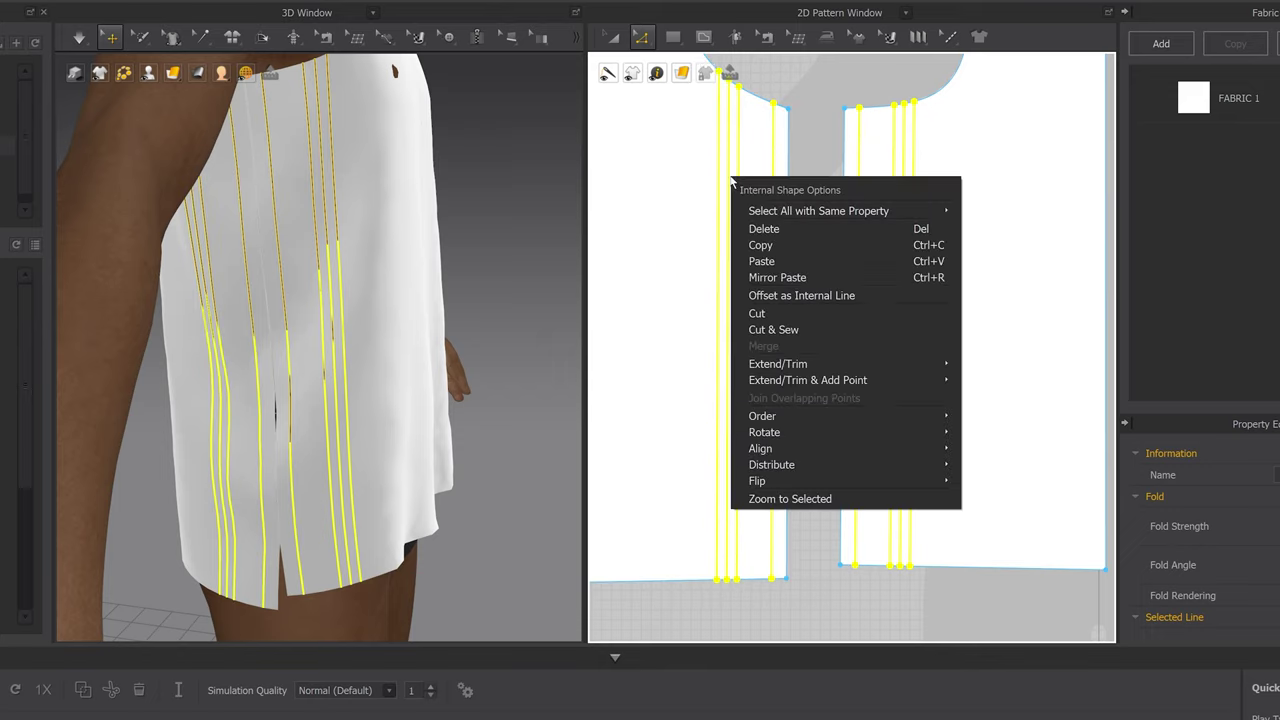
click(783, 334)
scroll(815, 406, down, 4)
scroll(867, 434, up, 4)
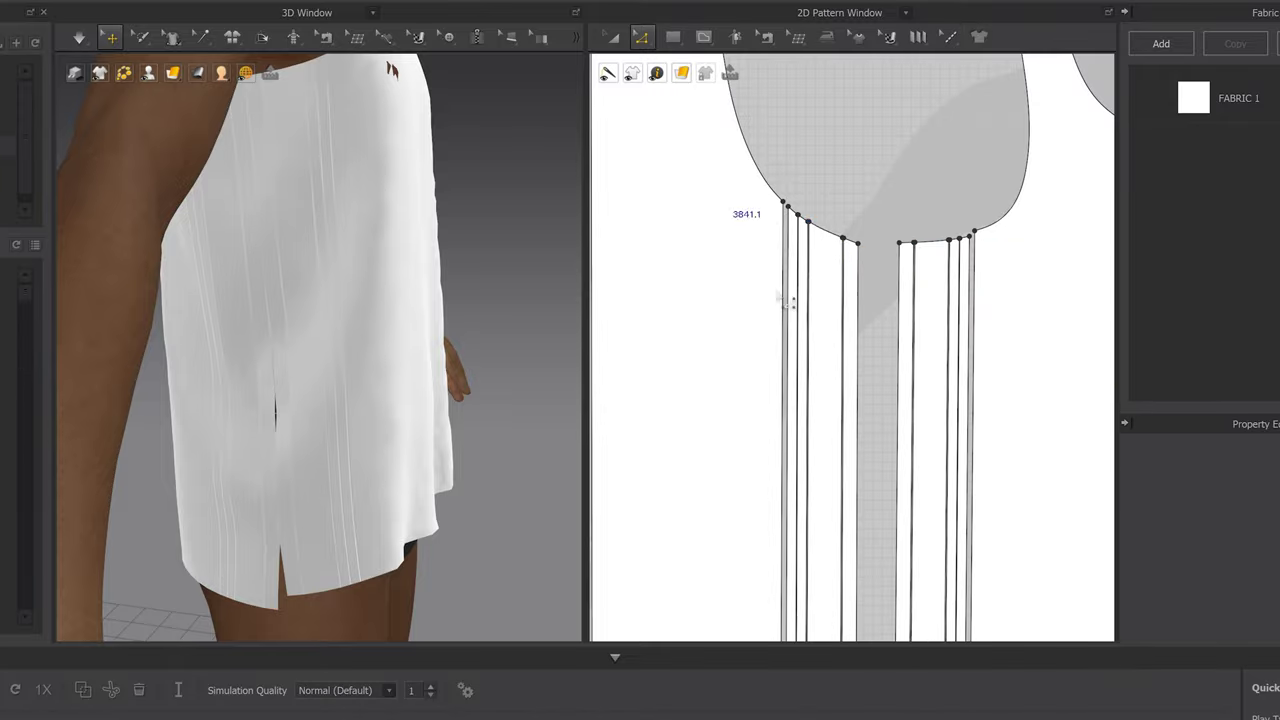
scroll(743, 206, down, 5)
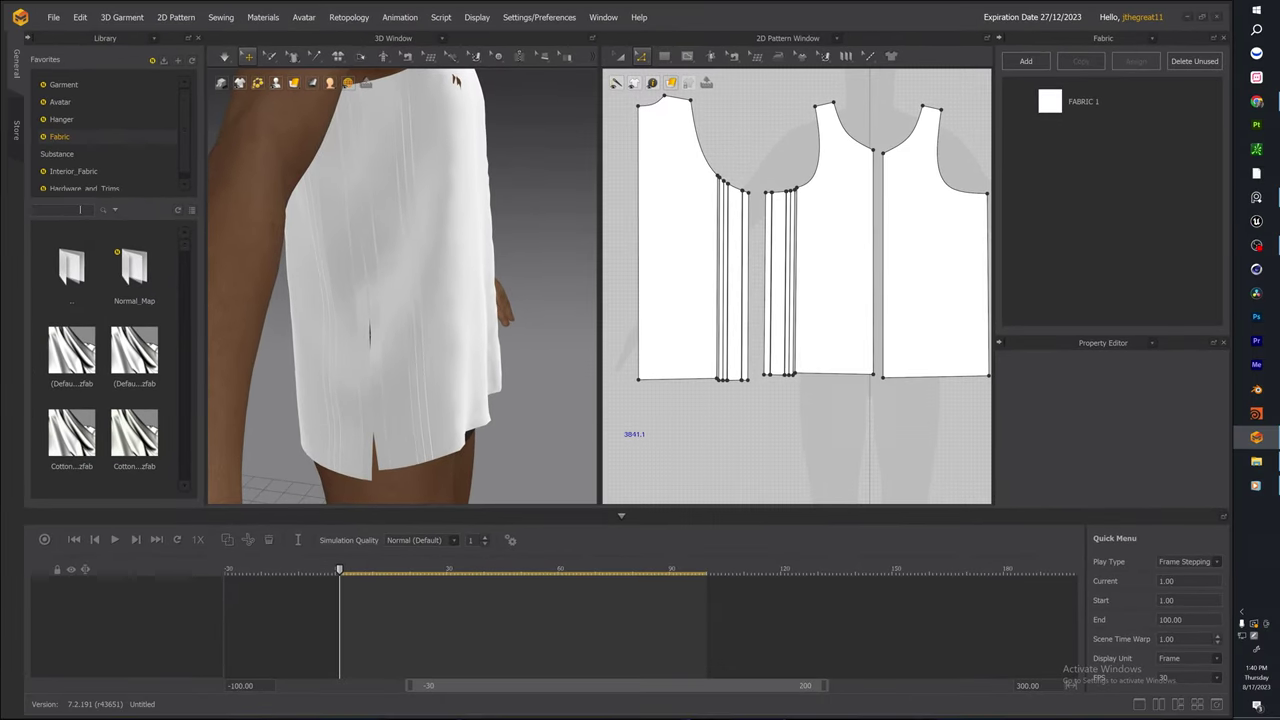
Search the fabric library for "jers" and apply Knit_Pique_Jersey to all pattern pieces
click(80, 210)
text(jers)
mouse_move(128, 374)
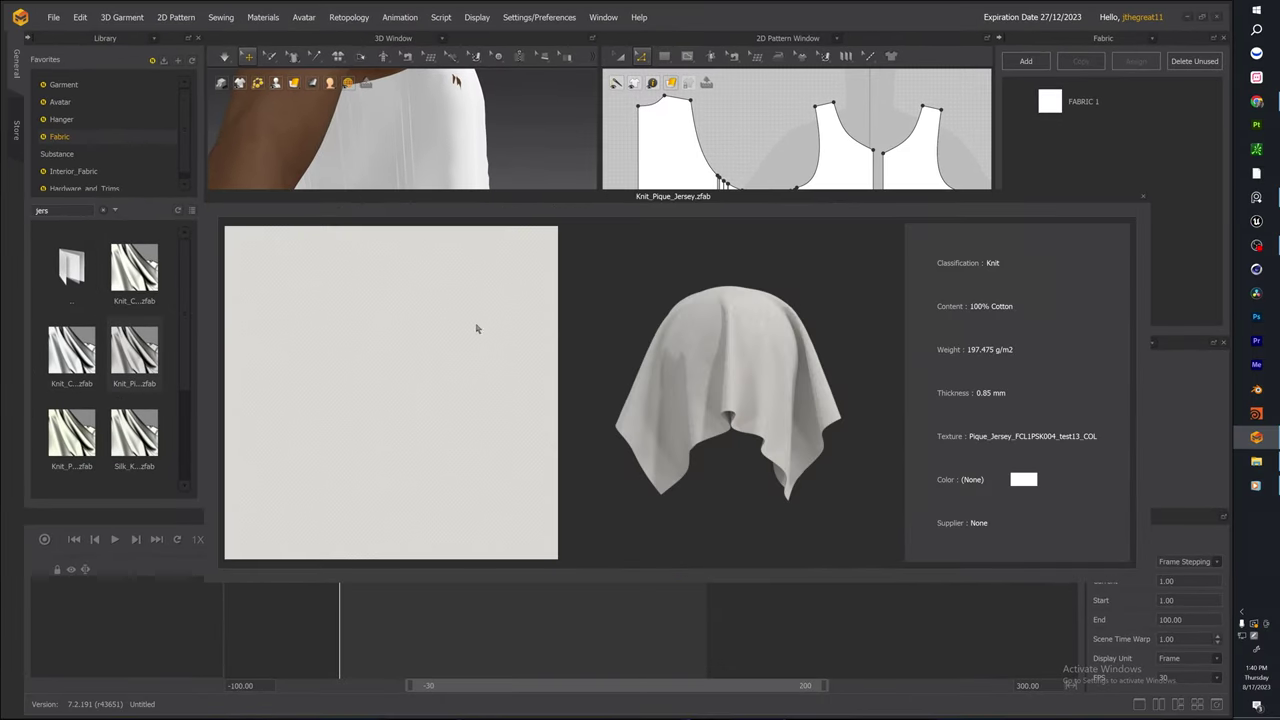
drag(134, 355, 455, 272)
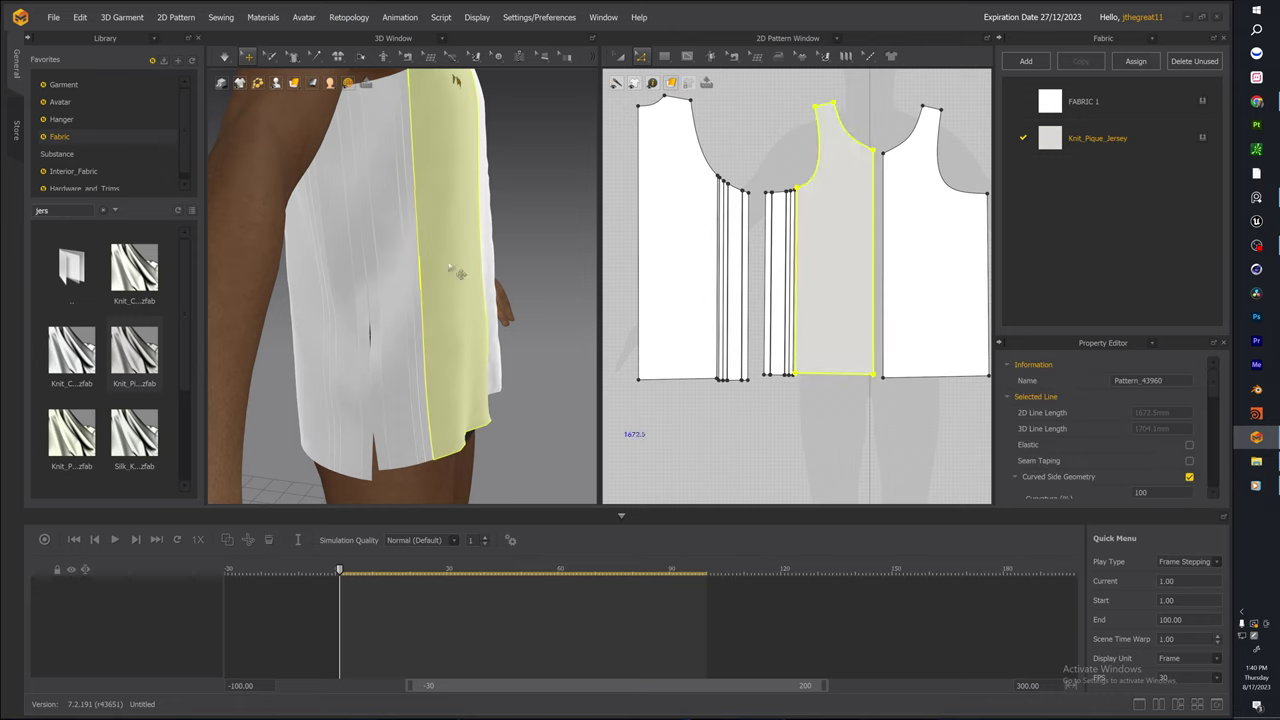
scroll(898, 326, down, 3)
drag(902, 323, 645, 125)
drag(130, 355, 803, 228)
scroll(806, 229, up, 2)
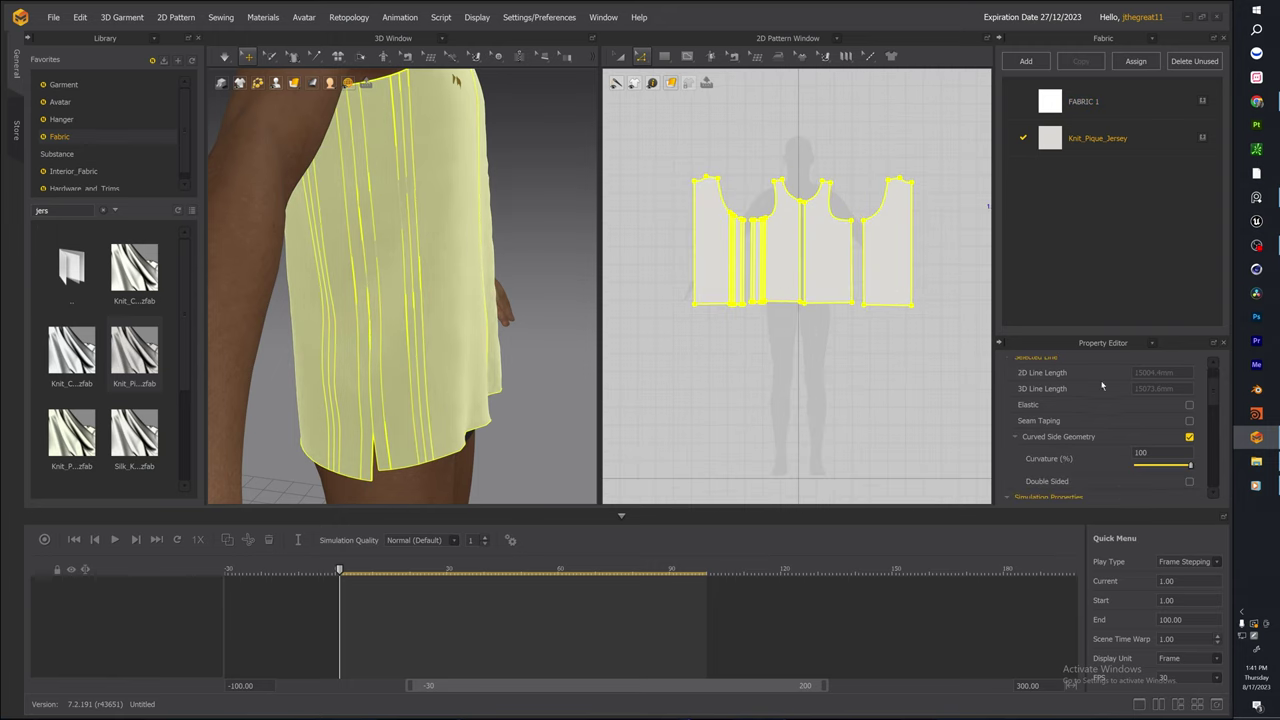
Remove the texture map from the Knit_Pique_Jersey fabric
double_click(1082, 145)
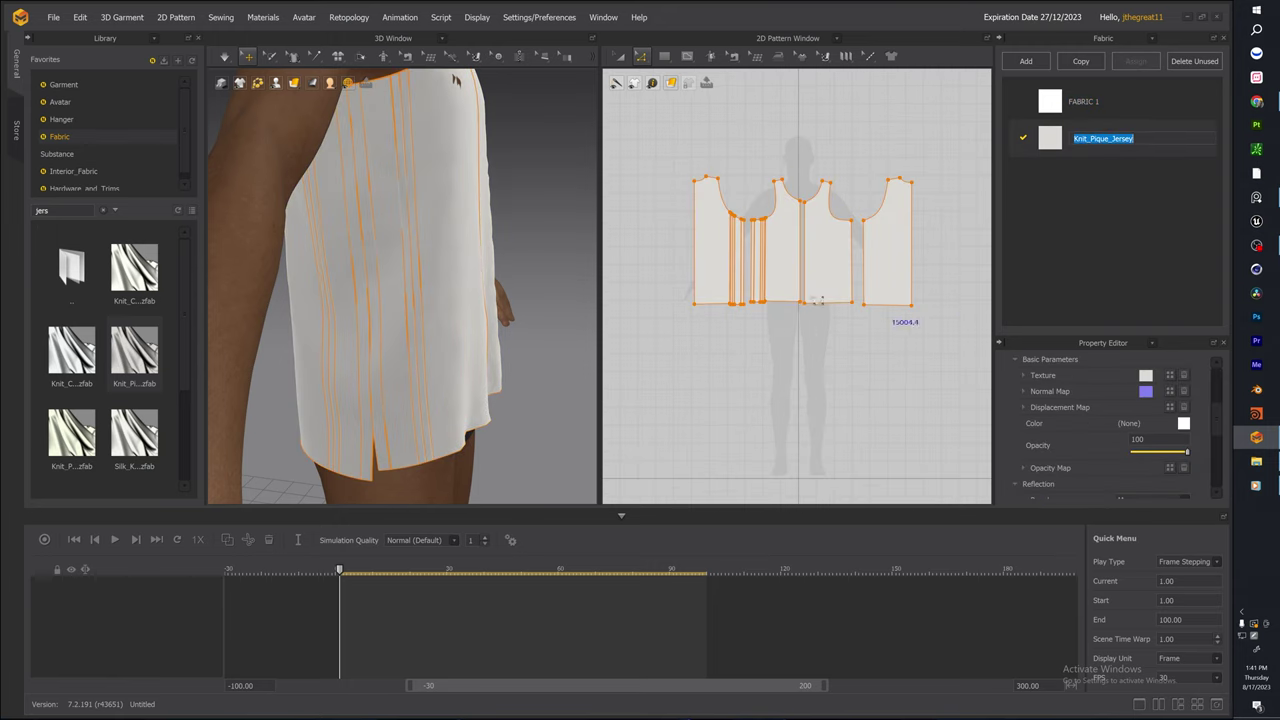
click(1056, 144)
click(1184, 376)
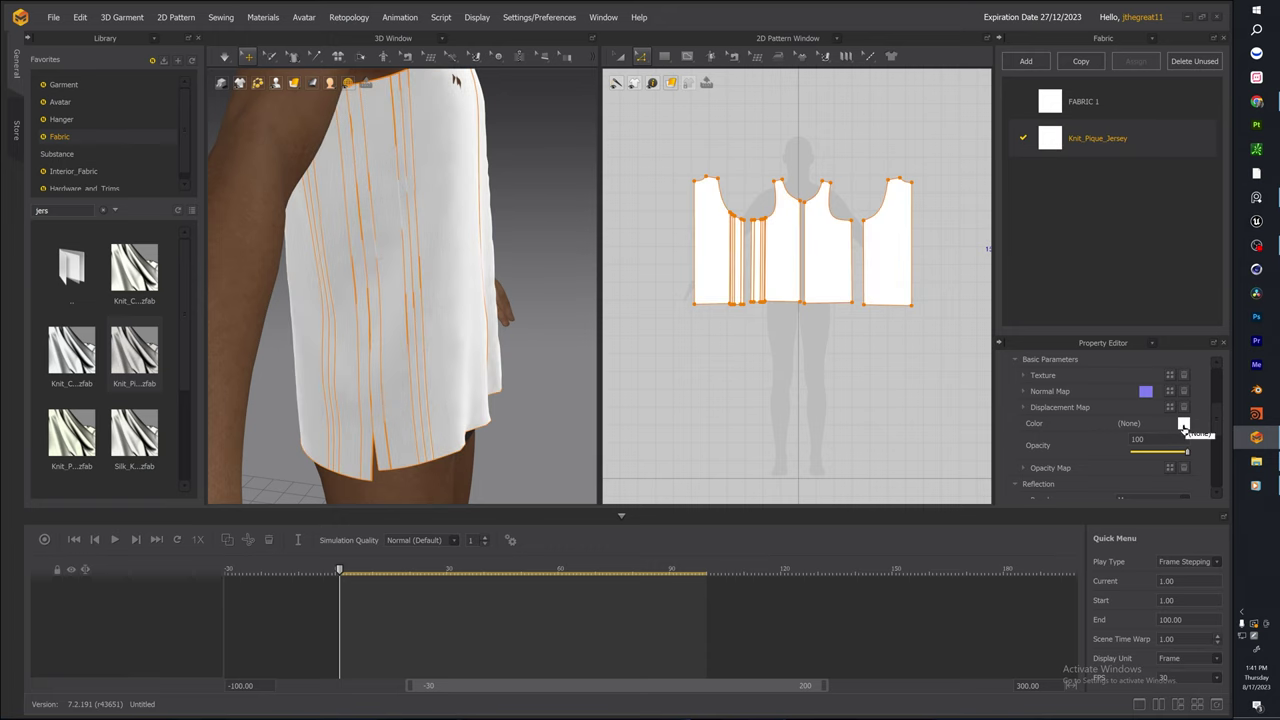
click(1184, 423)
click(698, 262)
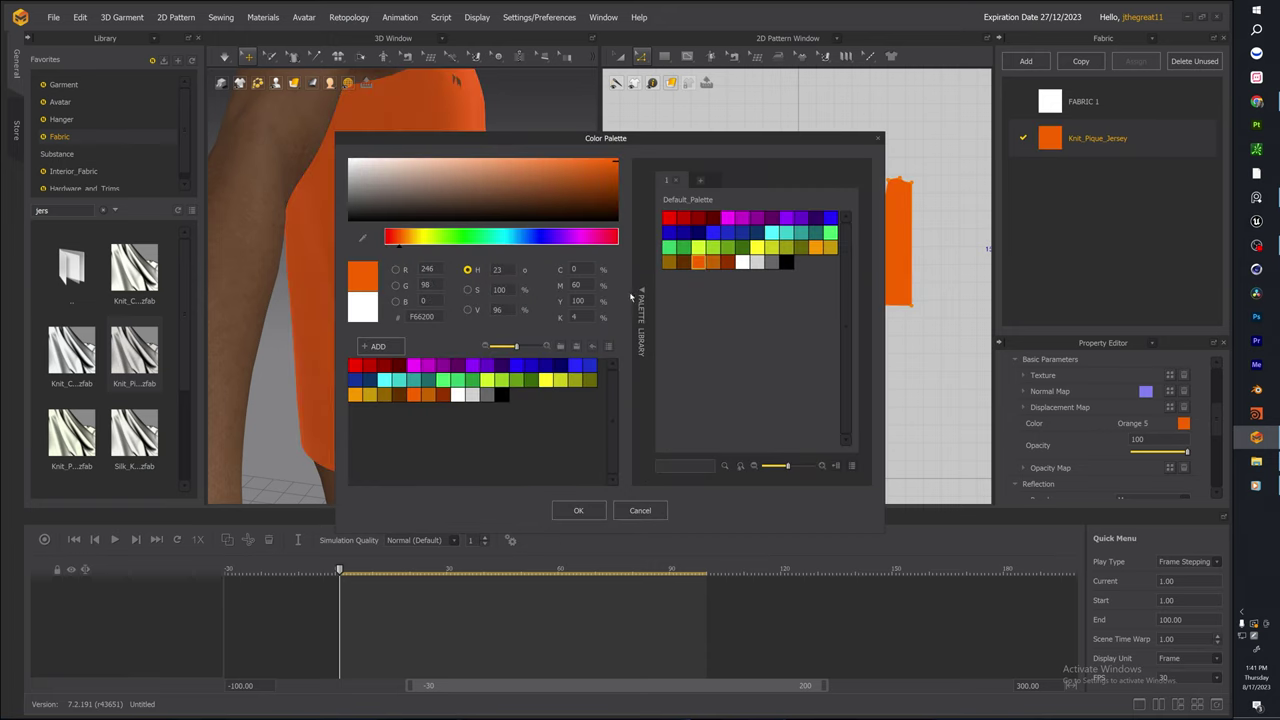
click(802, 236)
click(743, 234)
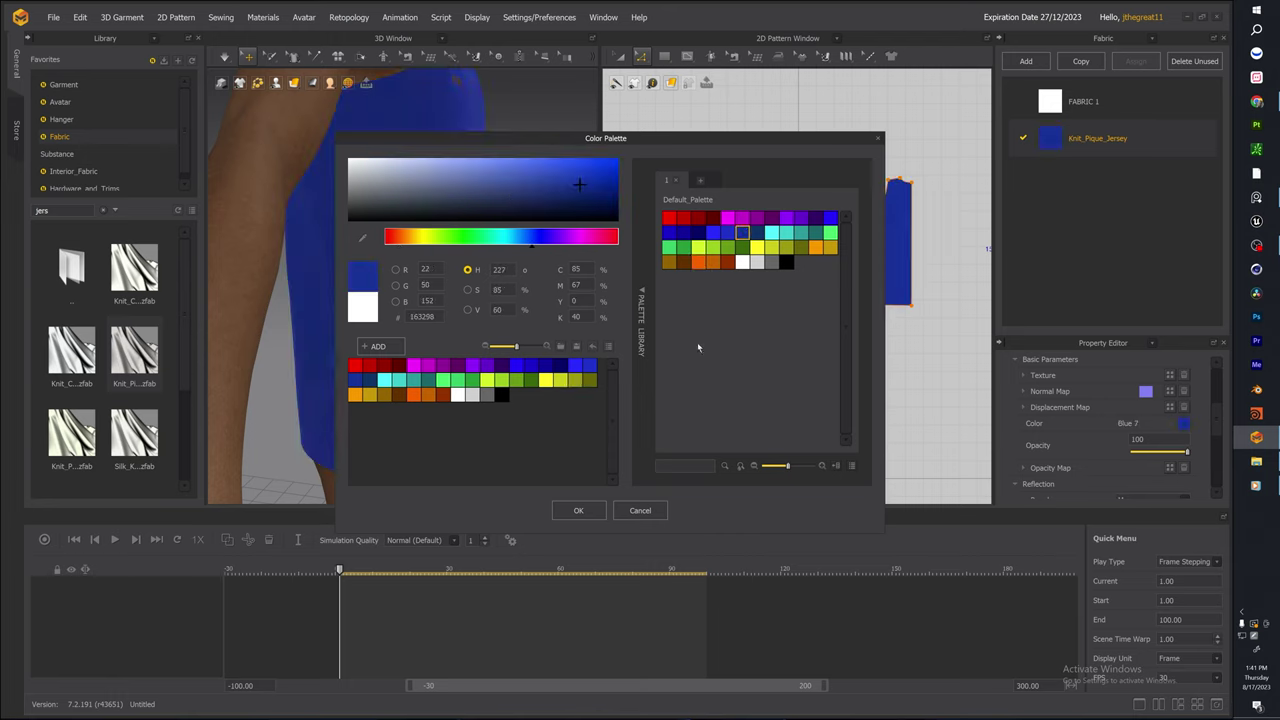
click(640, 510)
Duplicate the Knit_Pique_Jersey fabric and set the copy's color to Navy
scroll(813, 257, up, 4)
middle_drag(813, 257, 865, 318)
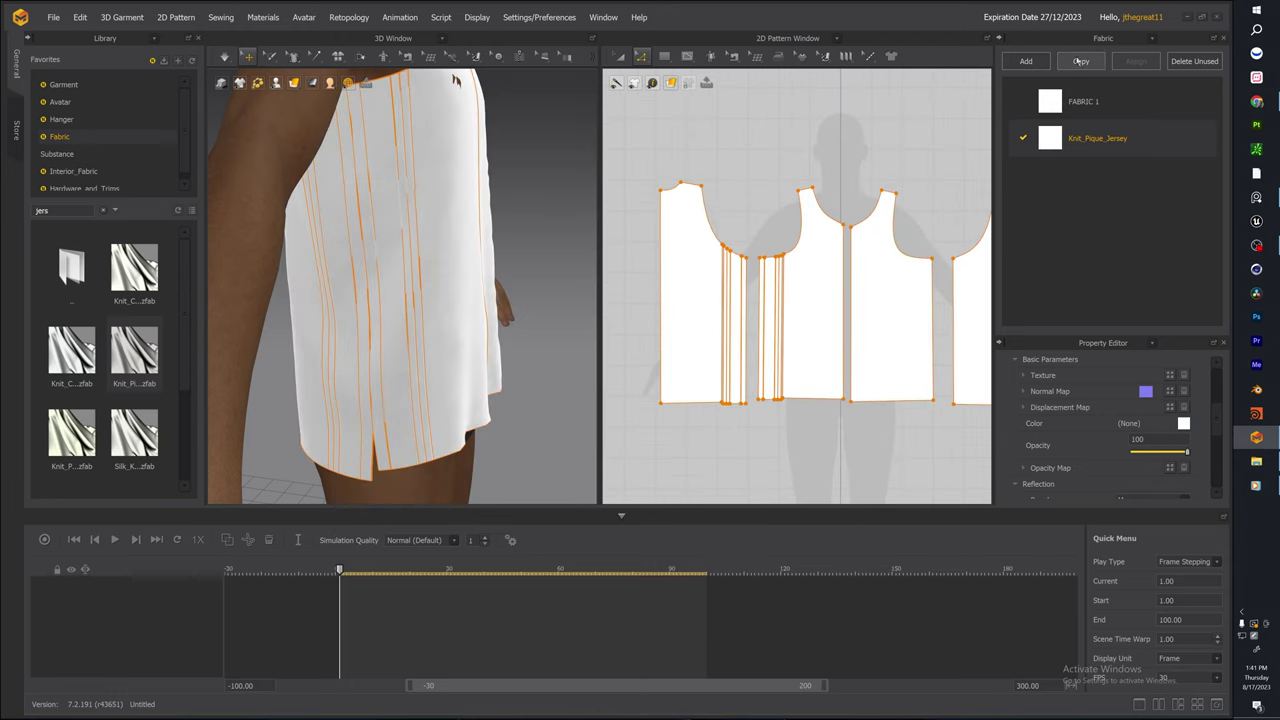
click(1081, 63)
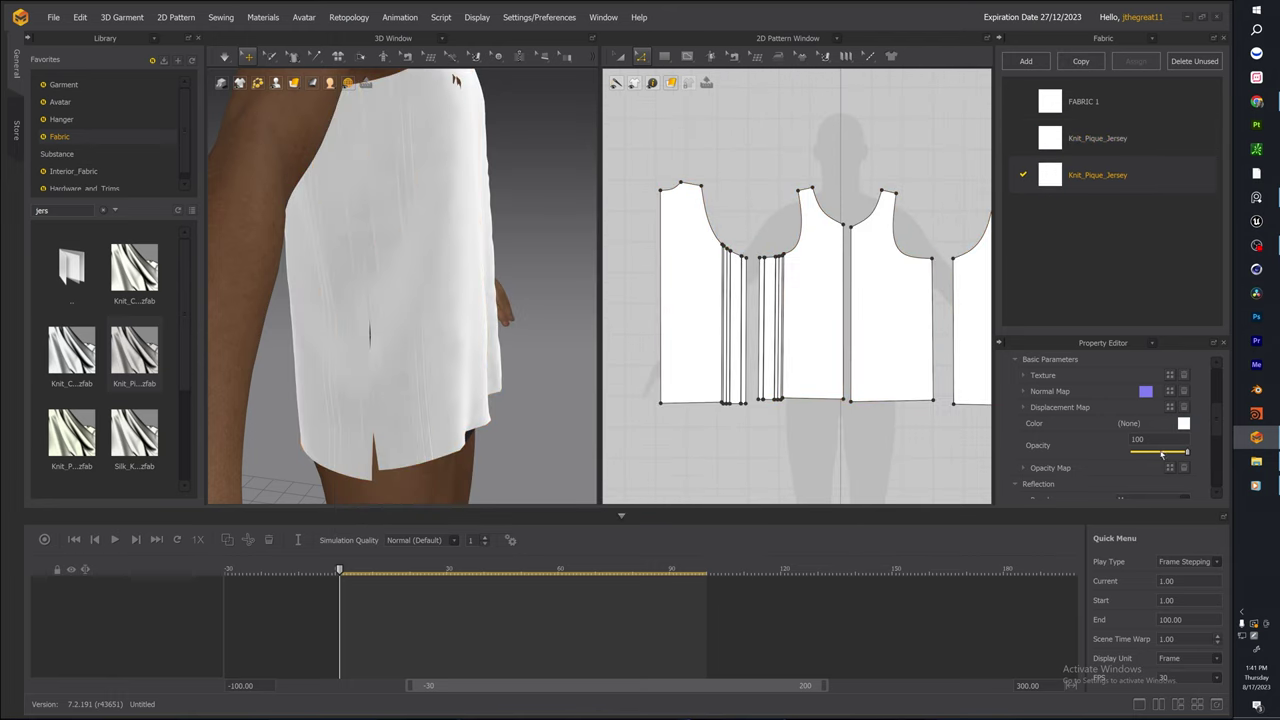
click(1183, 424)
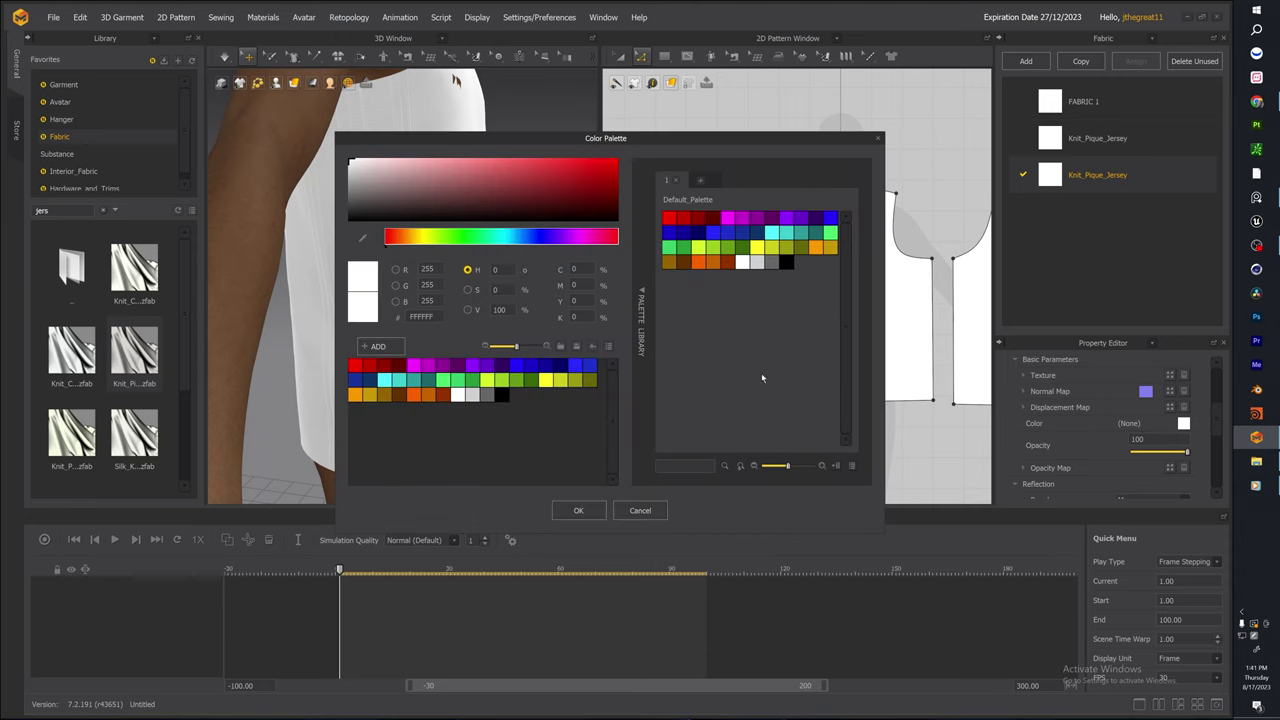
click(560, 366)
click(578, 510)
Apply the navy jersey fabric to the wide side-stripe panels of the front and back, and simulate the garment
scroll(828, 400, up, 5)
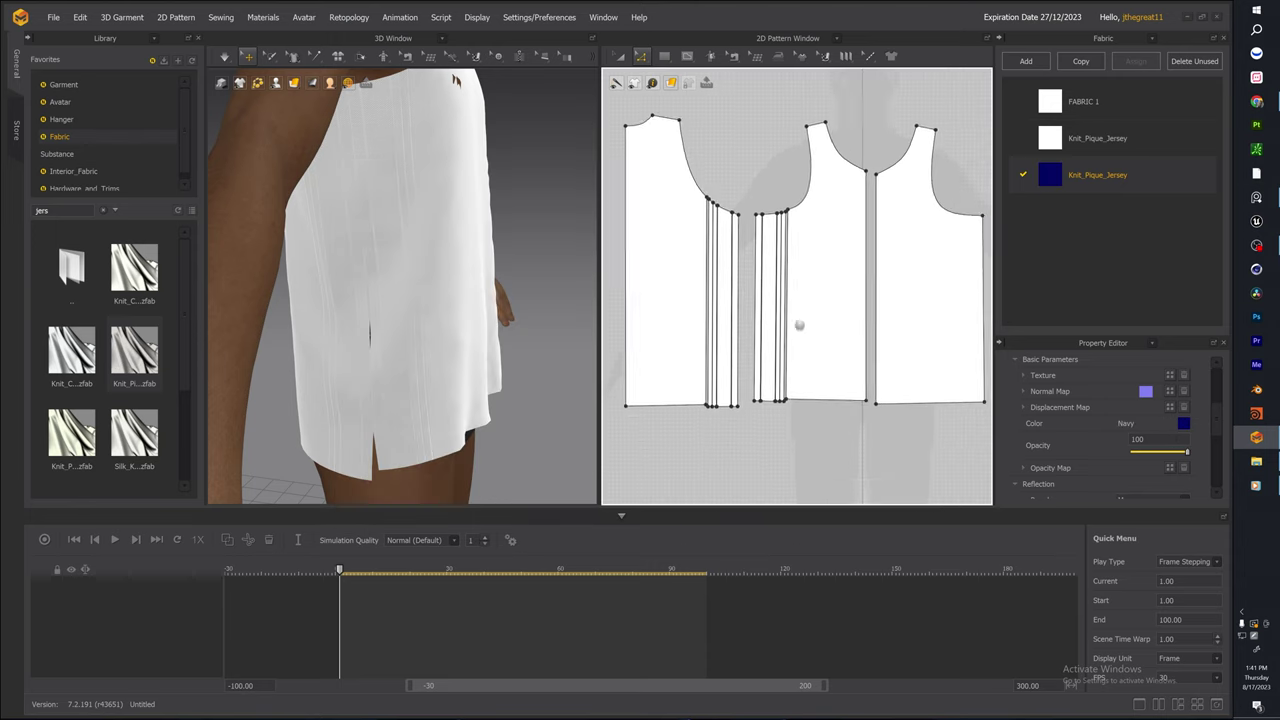
click(820, 325)
key(a)
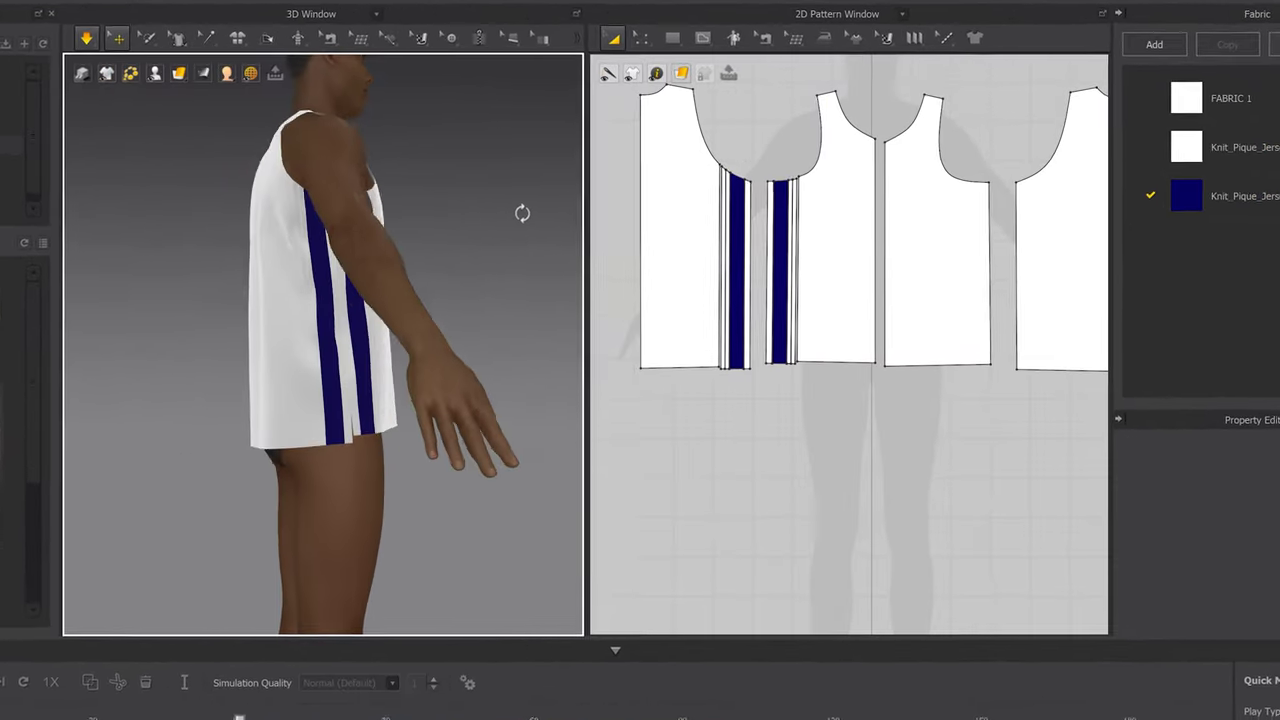
right_drag(522, 213, 246, 284)
scroll(246, 294, up, 5)
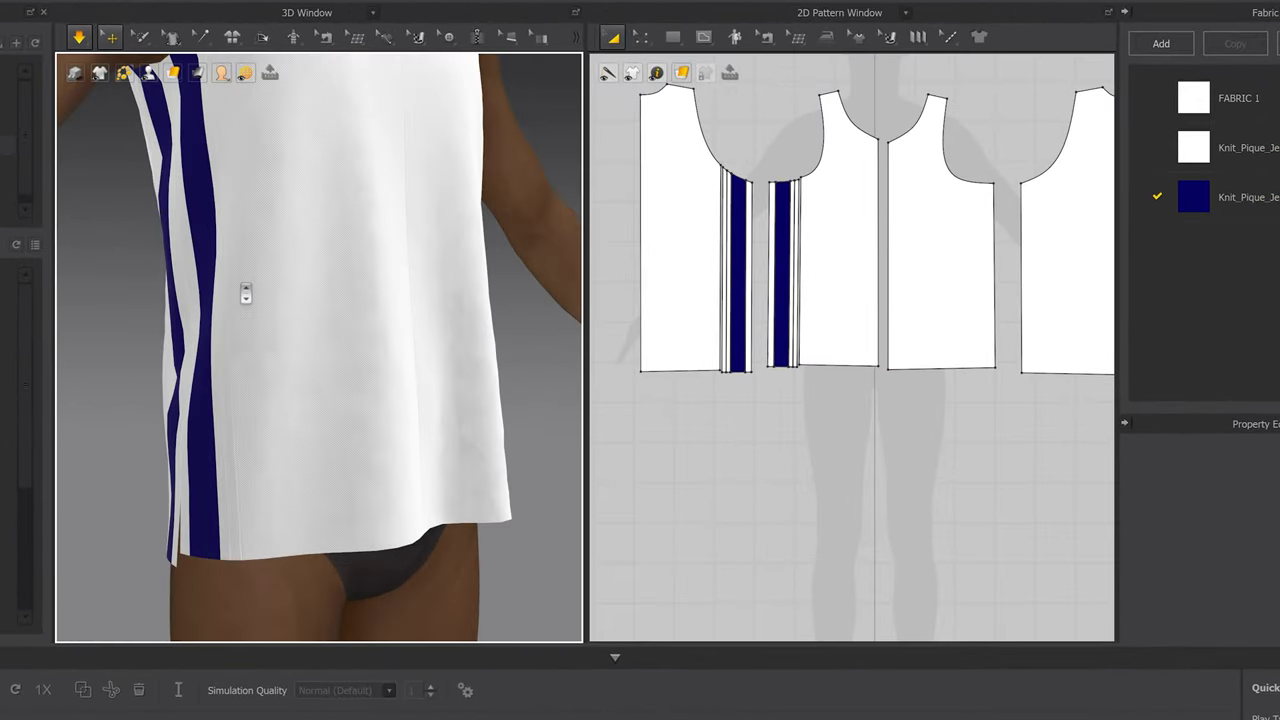
Duplicate the navy jersey fabric and set the copy's color to light blue, 87B3EA
scroll(703, 195, up, 3)
click(1248, 197)
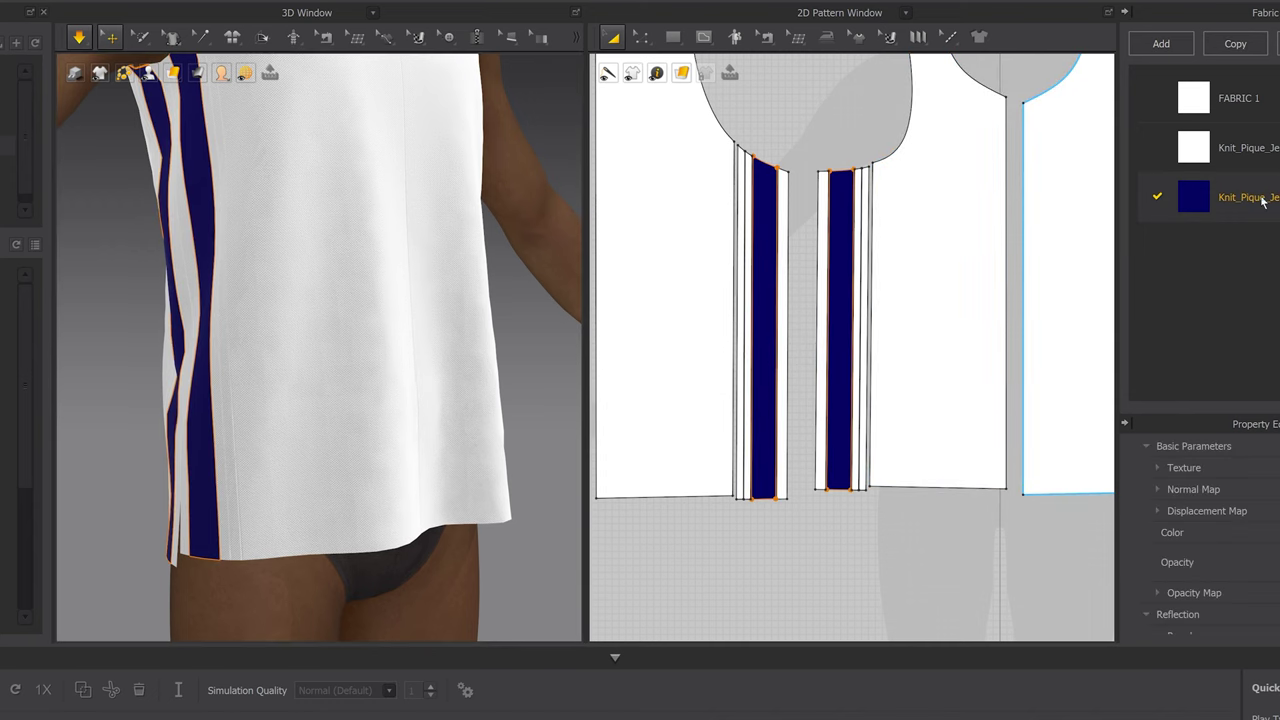
click(1258, 52)
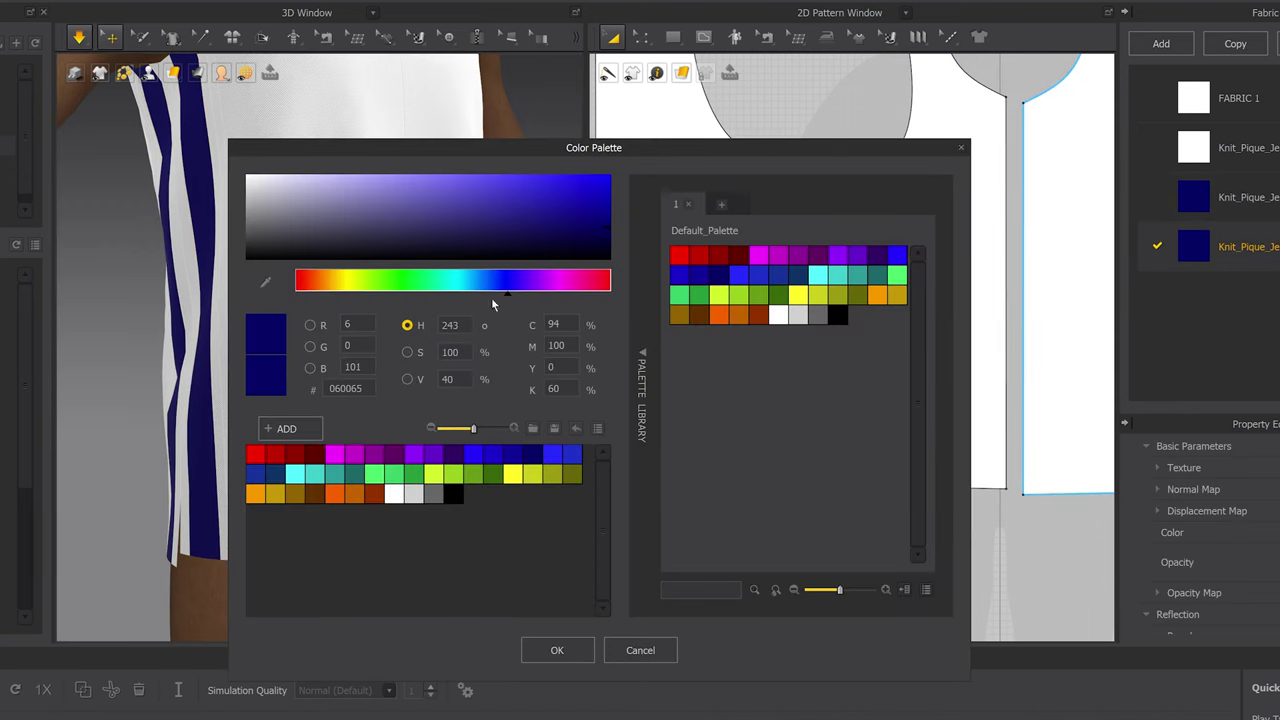
click(493, 294)
click(423, 177)
click(487, 282)
click(495, 283)
click(404, 183)
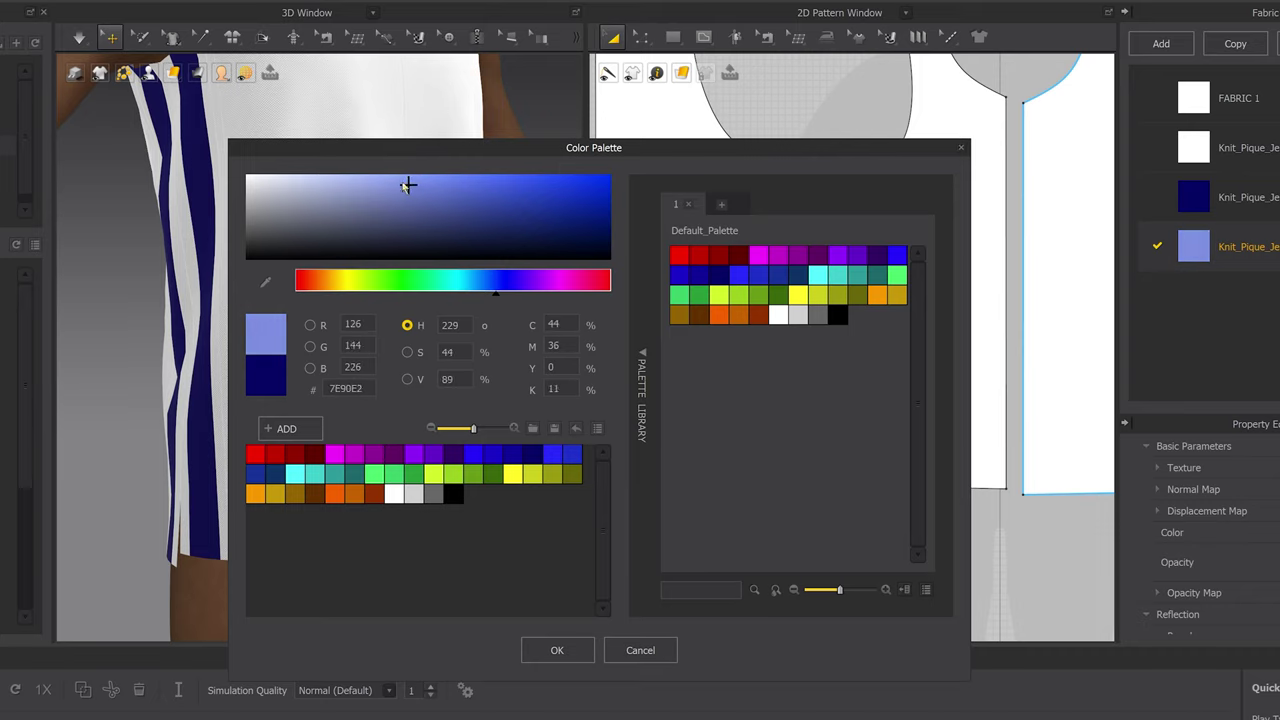
click(484, 292)
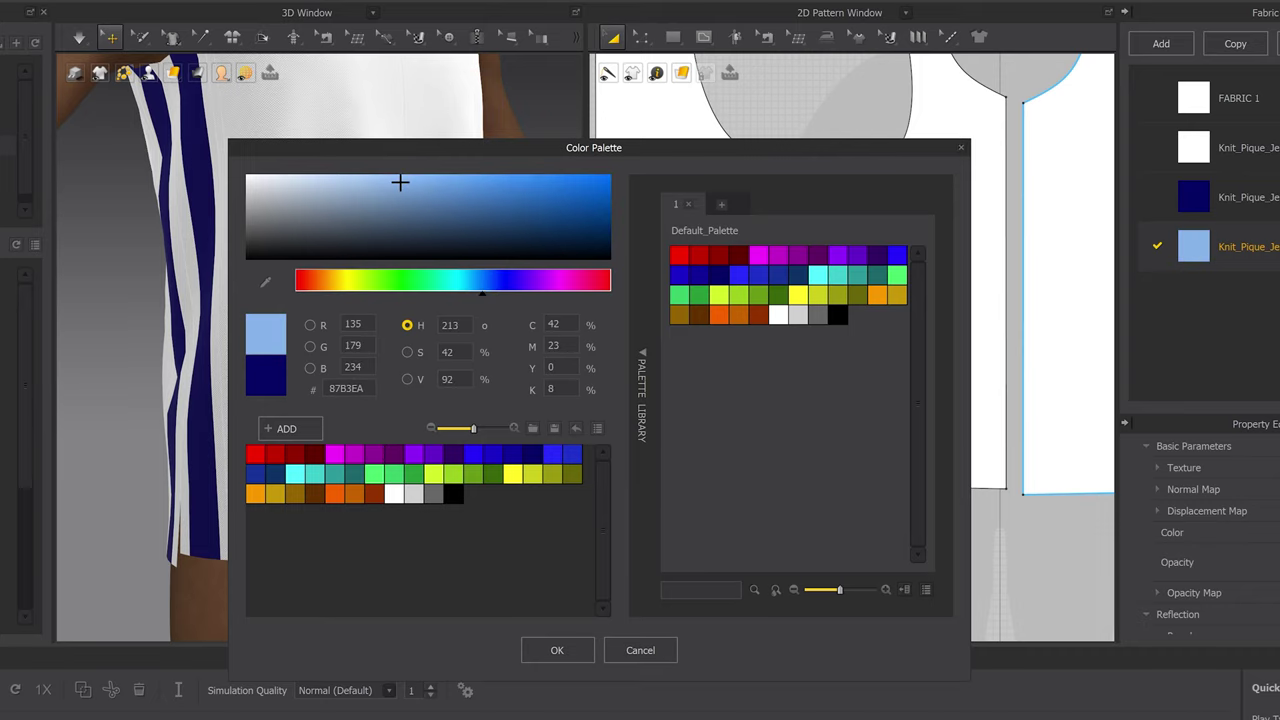
click(557, 650)
Apply the light blue jersey fabric to the narrow stripe panels of the front and back
scroll(789, 274, up, 4)
middle_drag(923, 371, 851, 273)
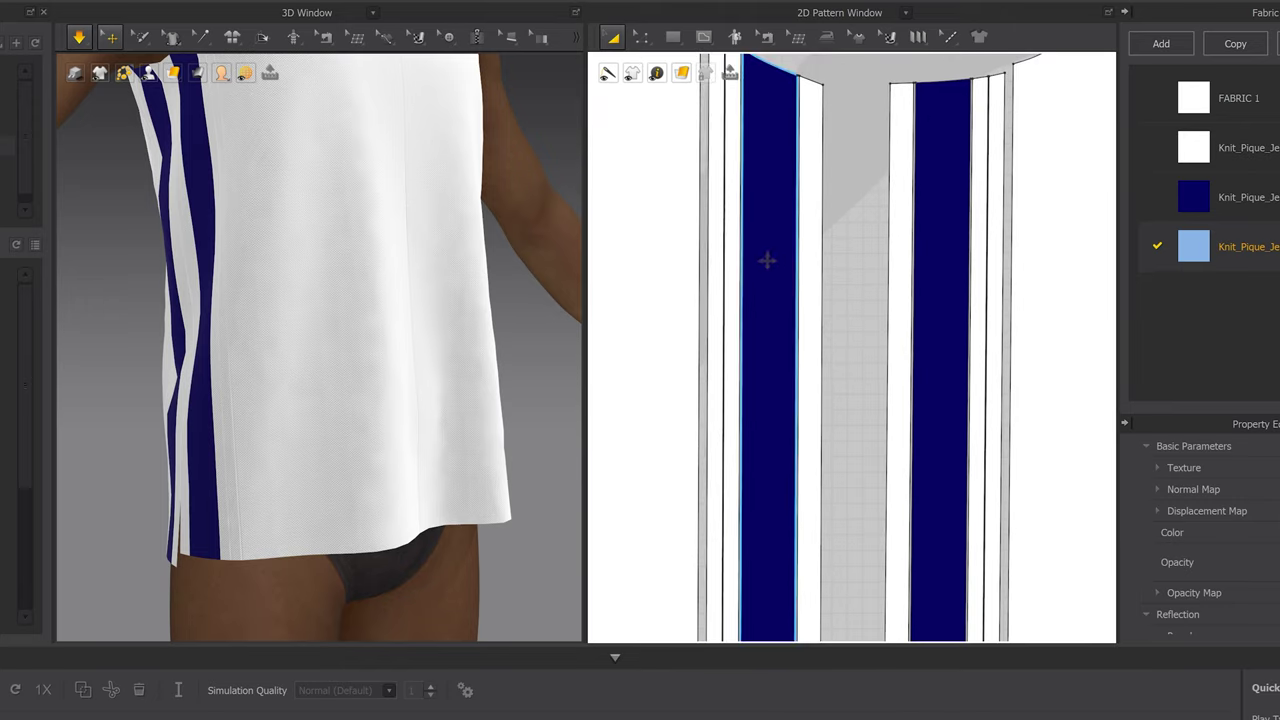
click(720, 252)
click(711, 252)
shift+click(994, 264)
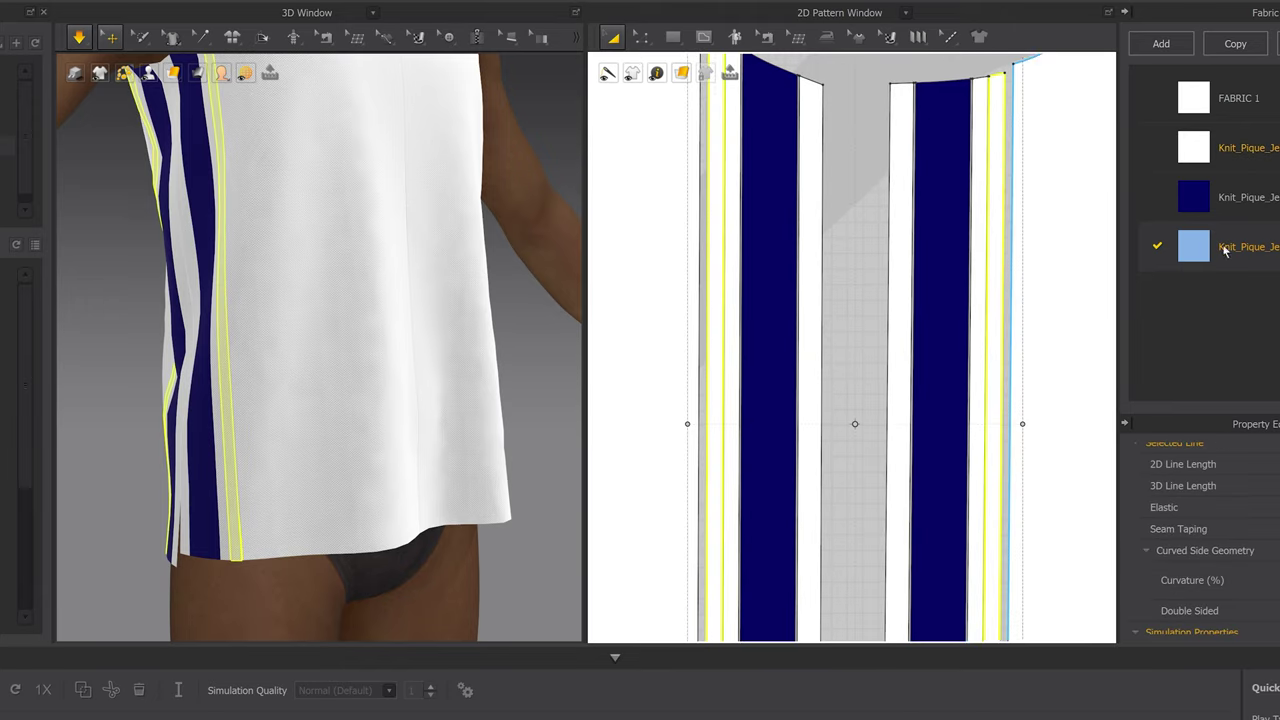
drag(1225, 250, 994, 274)
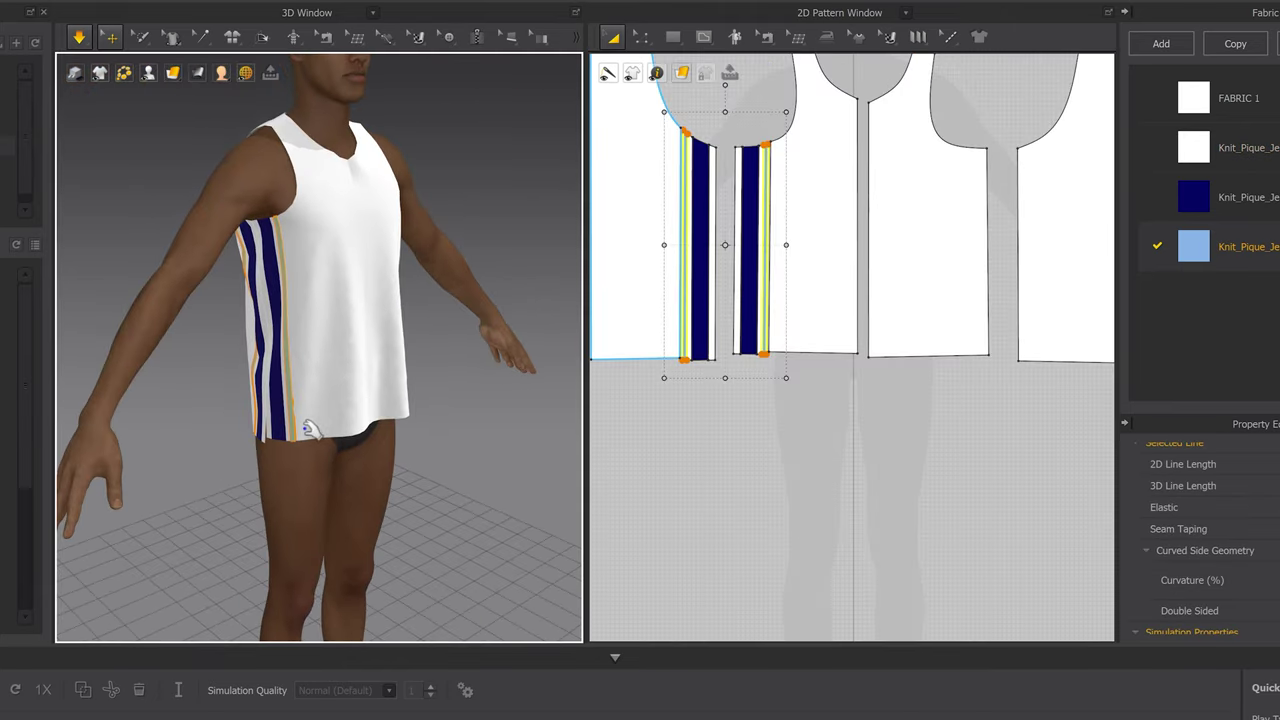
click(343, 453)
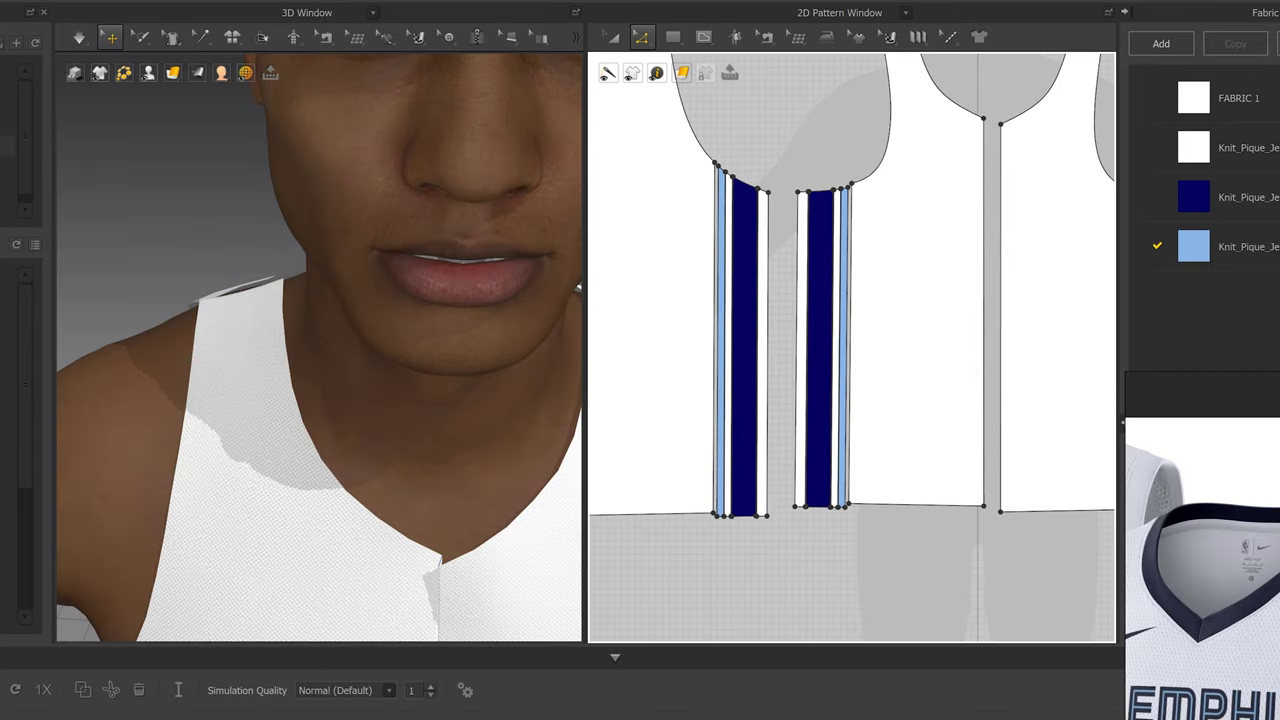
Select the front panel's neckline and armhole edges together with the upper edges of the front and back side-stripe panels
scroll(811, 217, up, 4)
middle_drag(921, 133, 838, 280)
scroll(848, 288, up, 3)
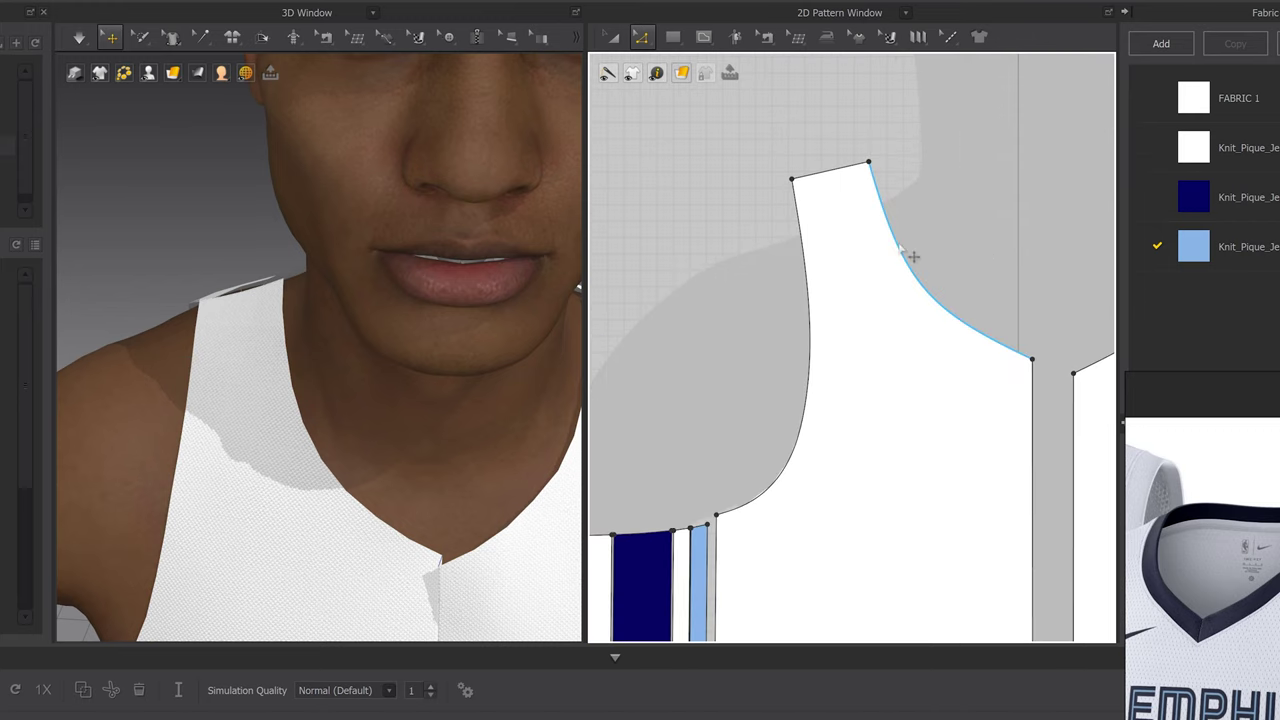
click(914, 257)
shift+click(812, 368)
scroll(900, 450, down, 5)
middle_drag(923, 477, 926, 283)
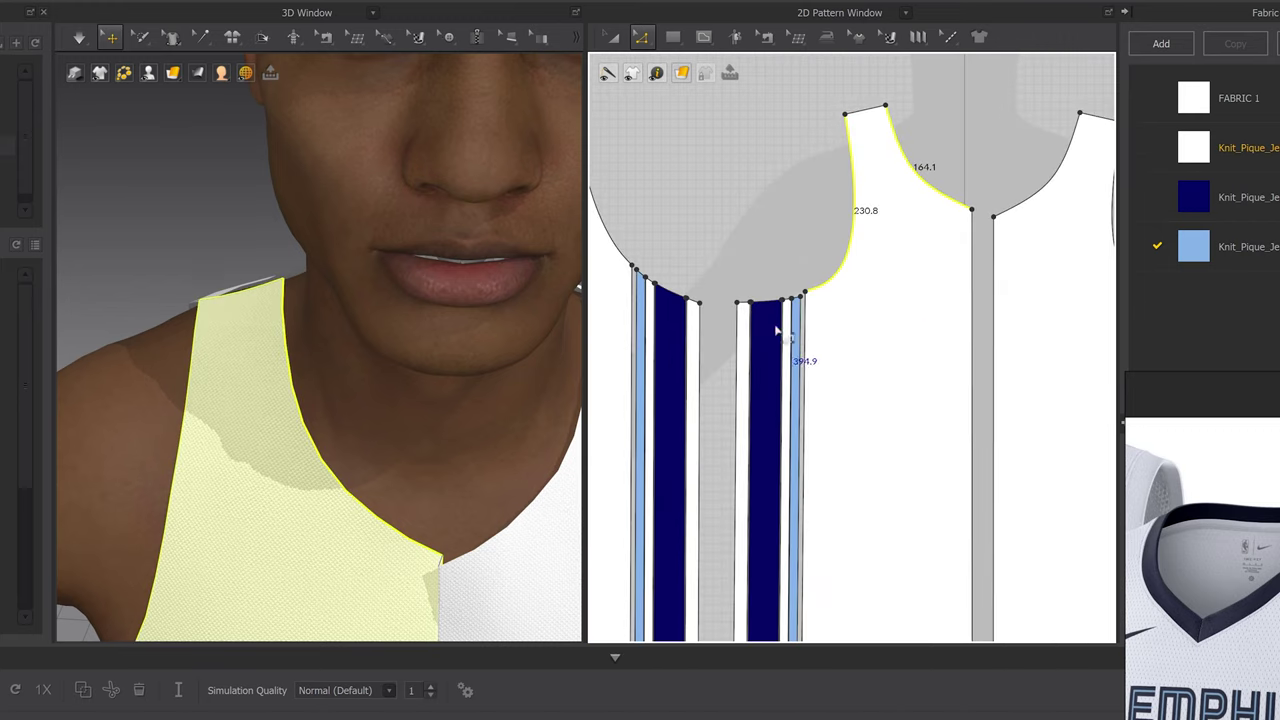
middle_drag(810, 331, 949, 329)
shift+drag(977, 329, 856, 257)
shift+drag(857, 331, 746, 224)
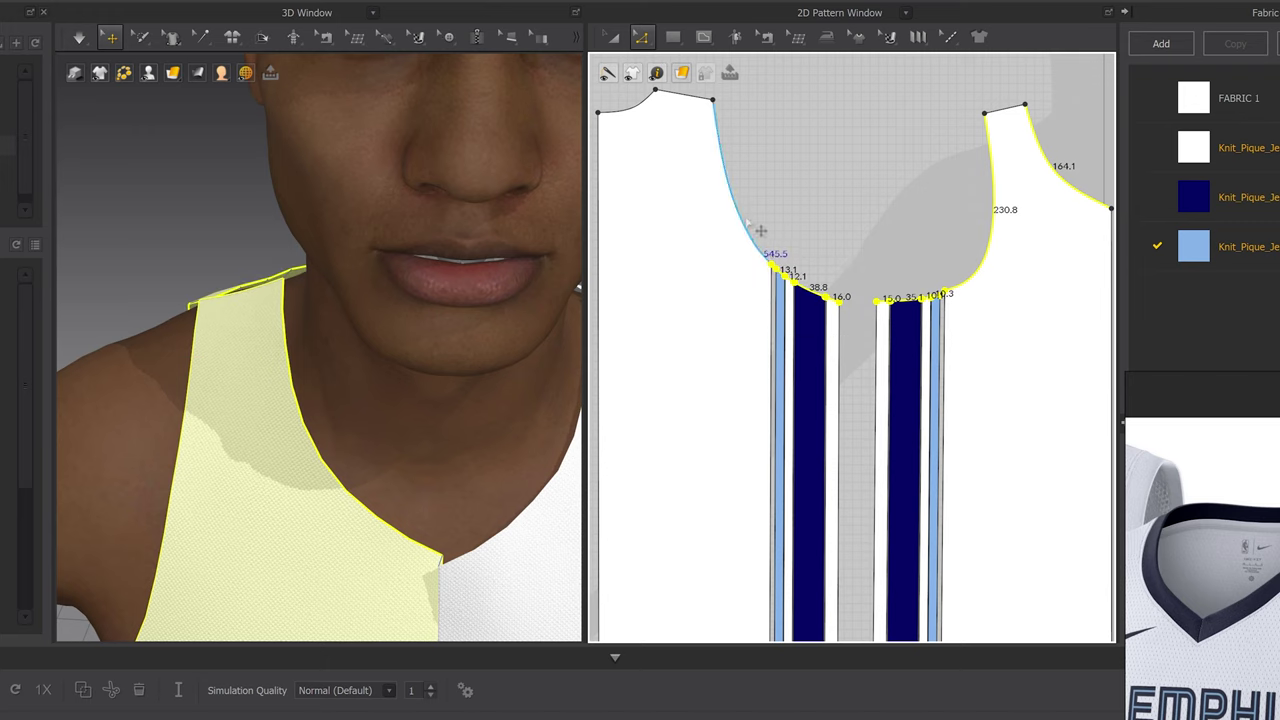
Add the remaining front and back neckline and armhole edges, and offset them all as internal lines at 15 mm with Extend enabled
scroll(760, 205, down, 2)
middle_drag(1085, 205, 745, 266)
shift+click(749, 235)
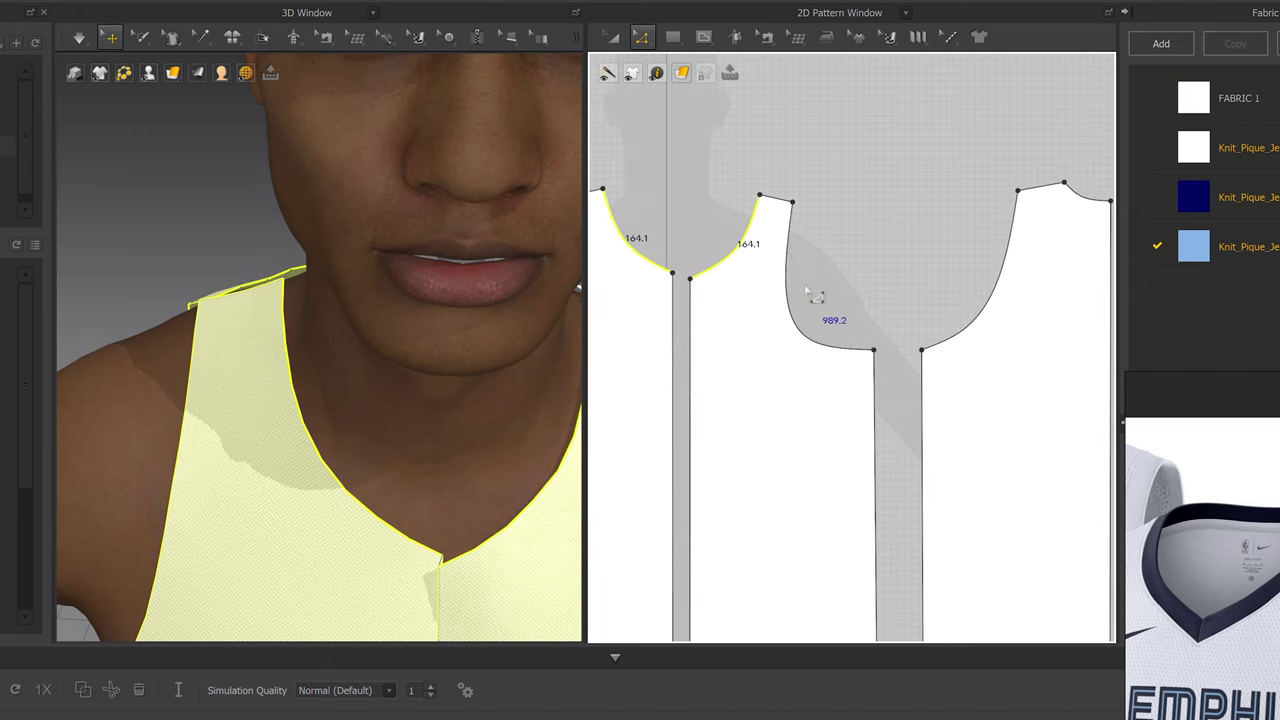
shift+click(790, 292)
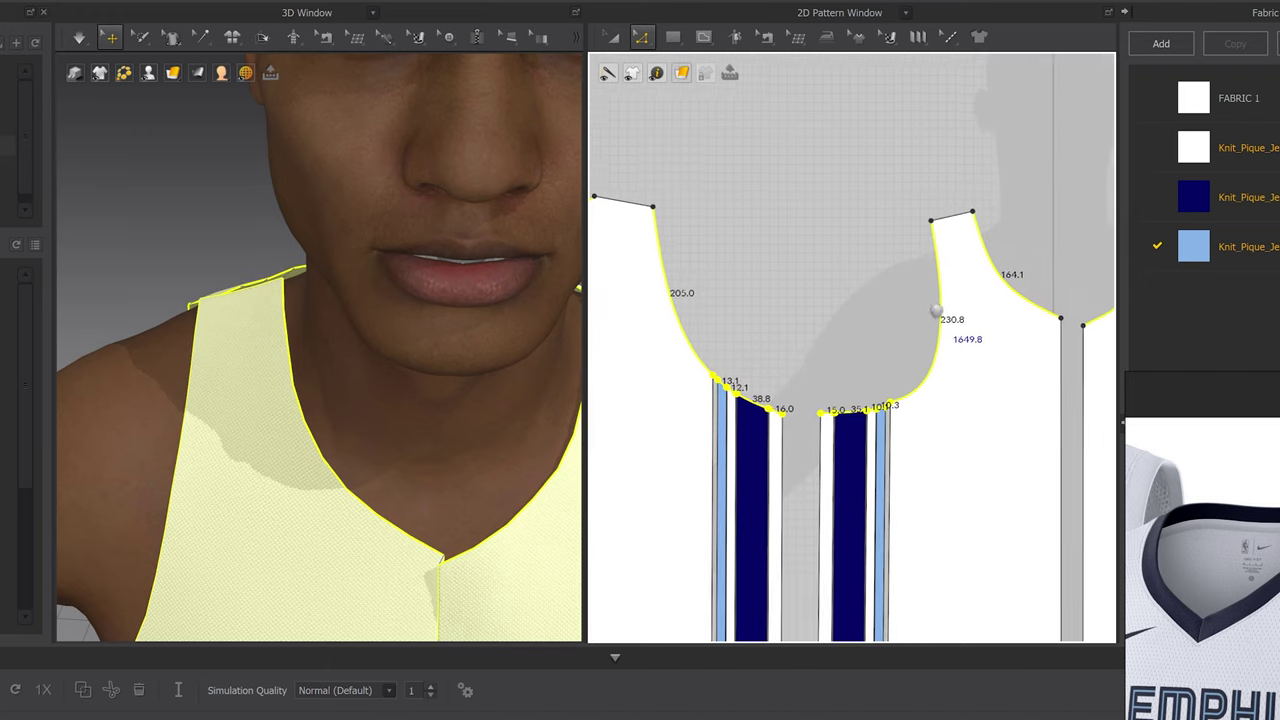
right_click(923, 284)
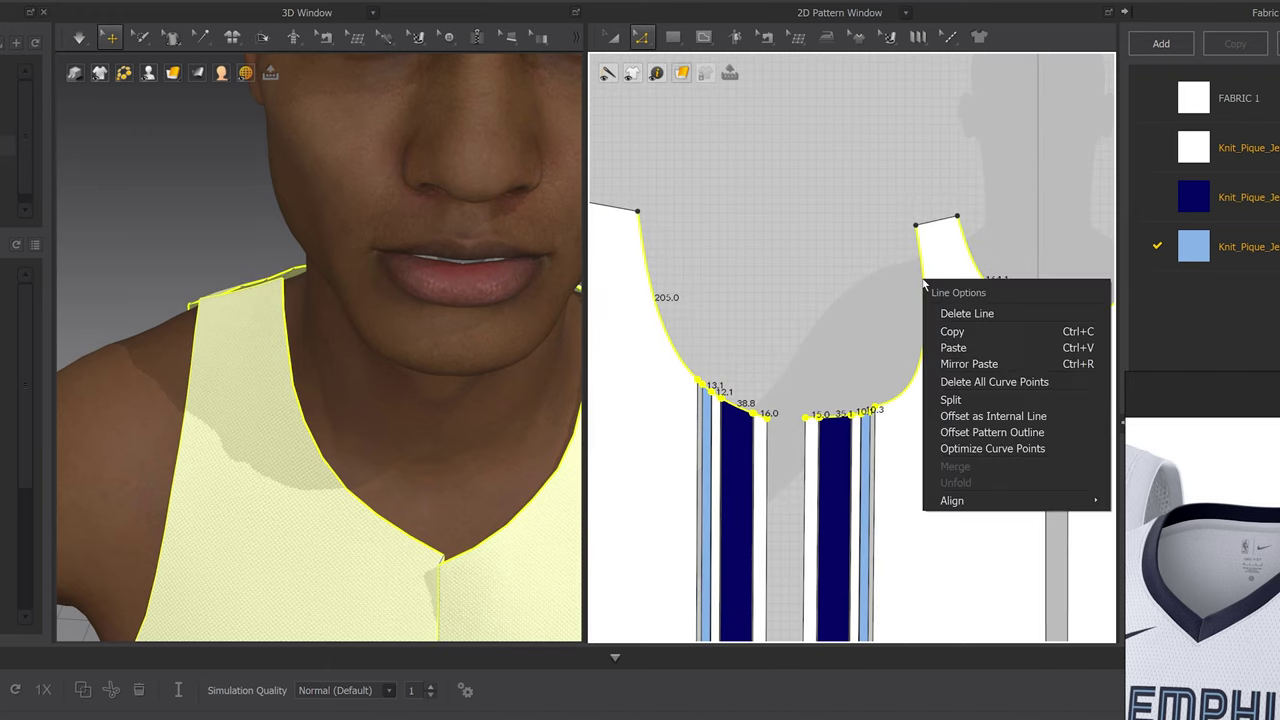
click(1024, 422)
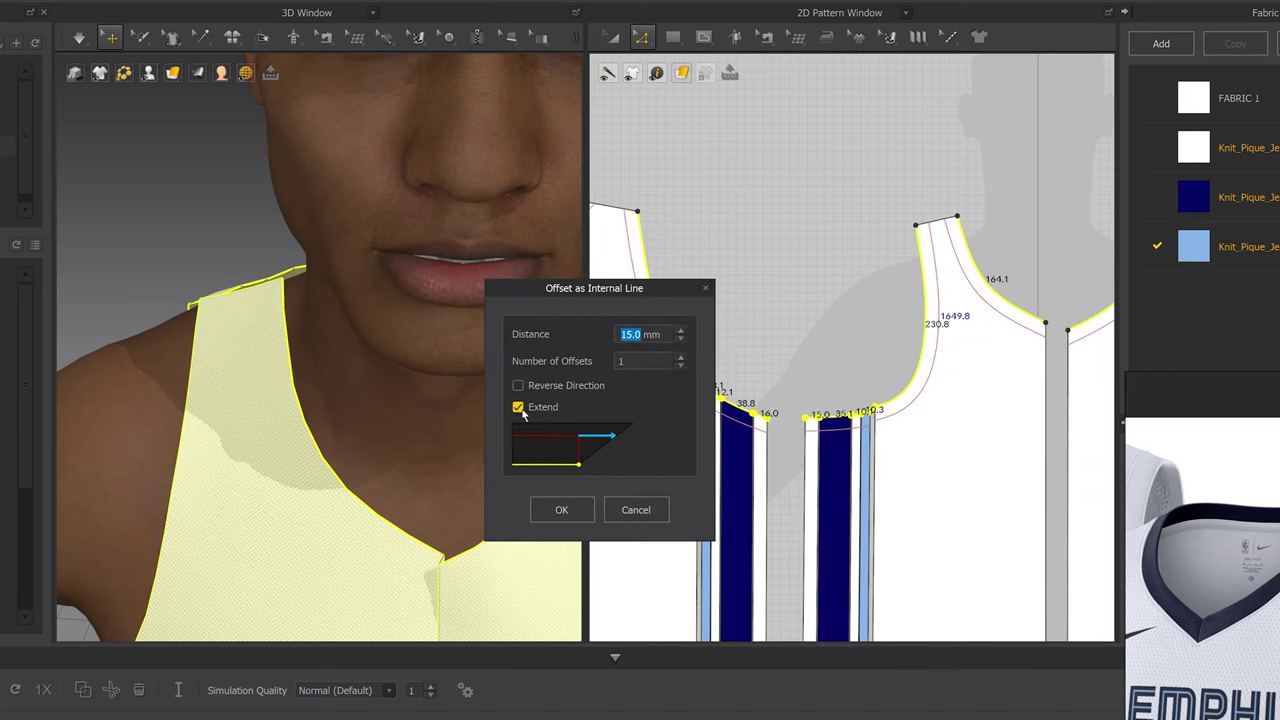
click(567, 512)
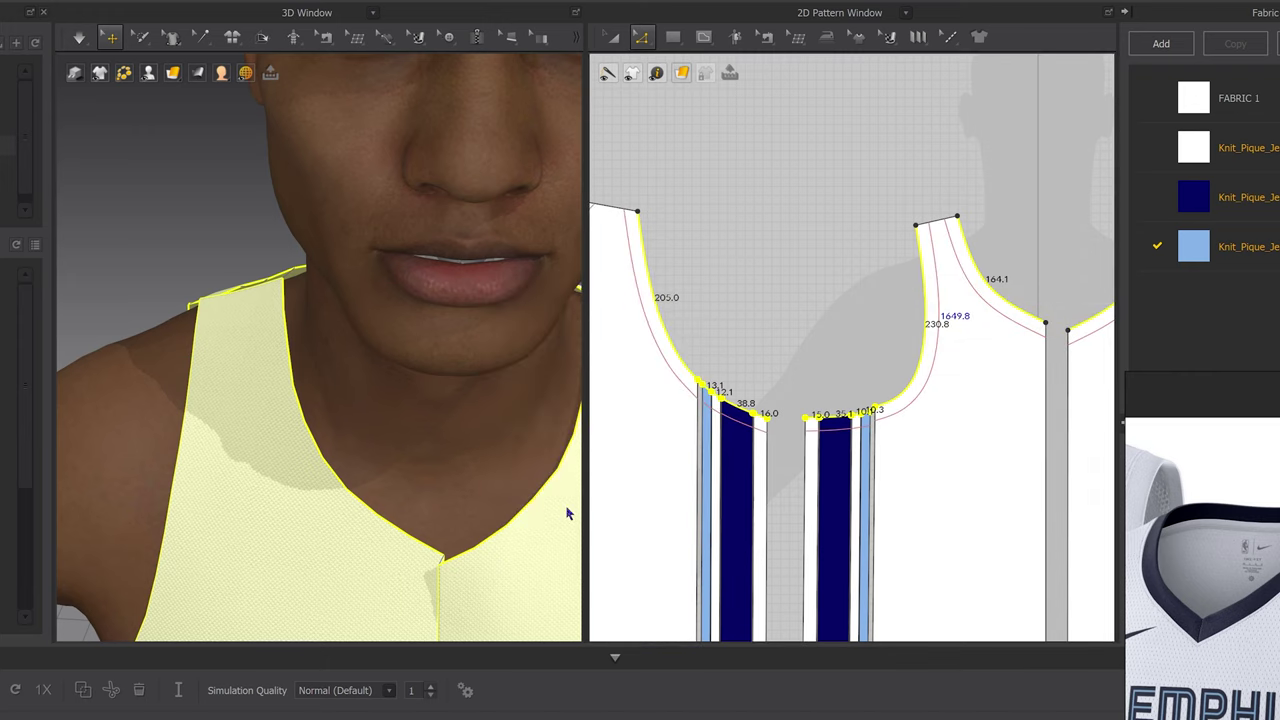
Simulate the garment and pull the folded back armhole edge smooth behind the shoulder
scroll(490, 478, down, 5)
key(space)
right_drag(486, 440, 334, 380)
scroll(330, 390, up, 3)
click(300, 432)
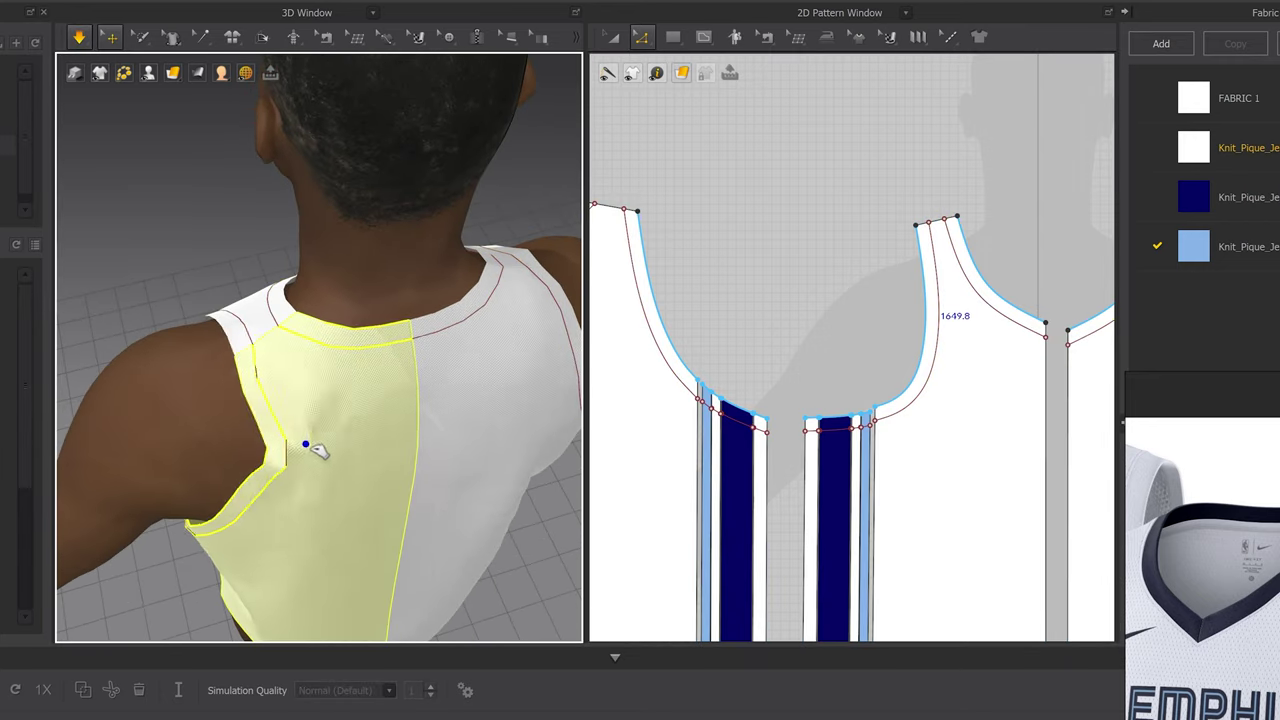
drag(264, 383, 275, 384)
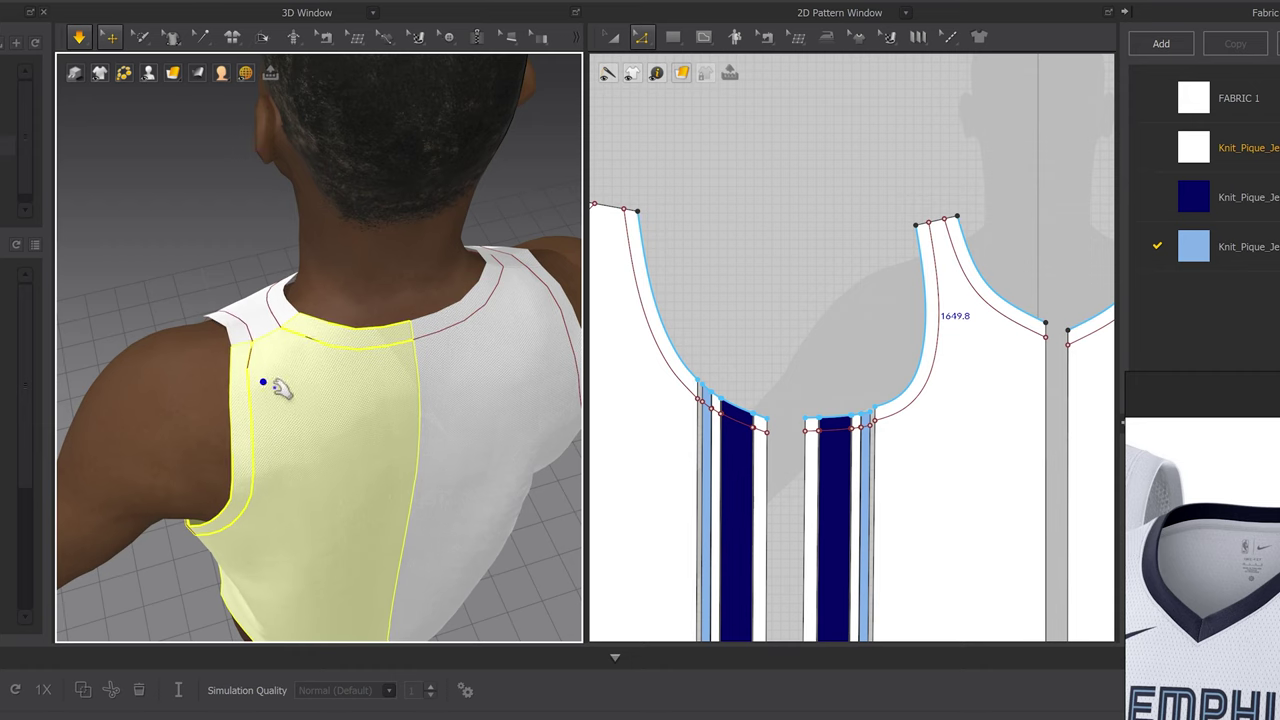
Select all the offset neckline and armhole lines and cut and sew the jersey panels along them into separate bands
middle_drag(1014, 371, 401, 374)
scroll(826, 323, up, 3)
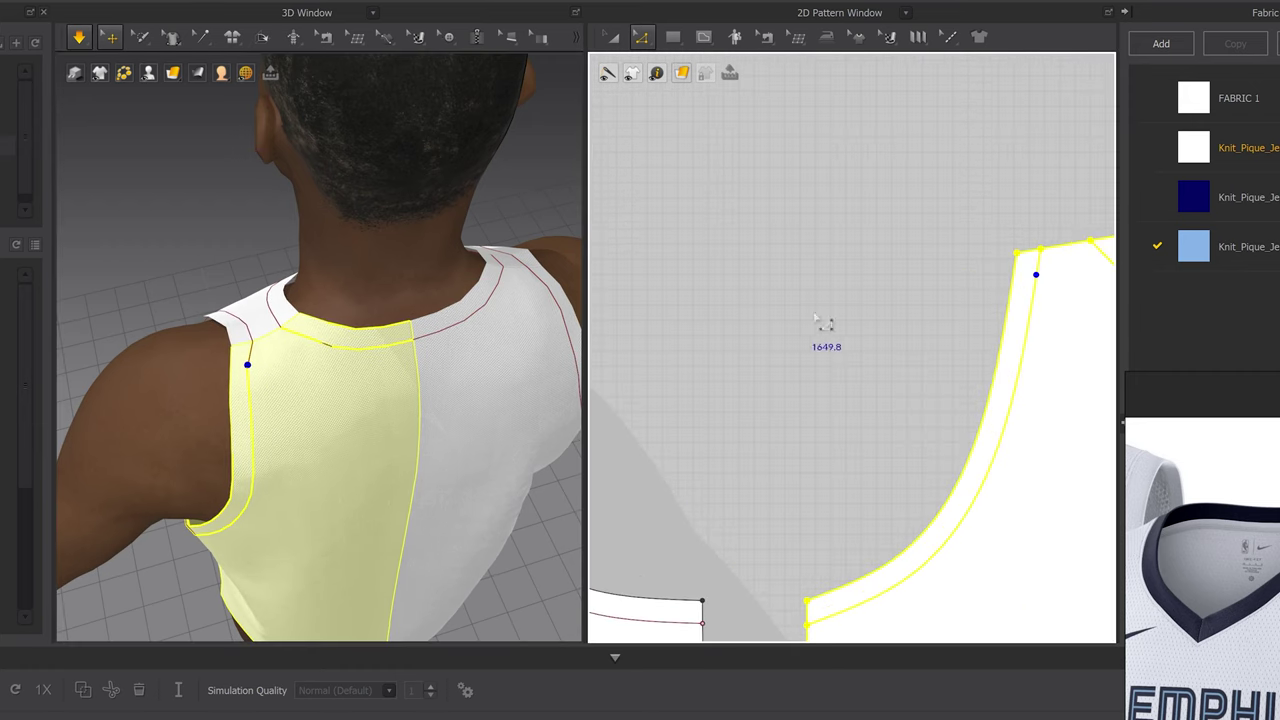
scroll(1003, 348, up, 2)
middle_drag(1022, 349, 791, 296)
scroll(341, 343, down, 3)
right_drag(340, 344, 303, 305)
scroll(940, 272, down, 5)
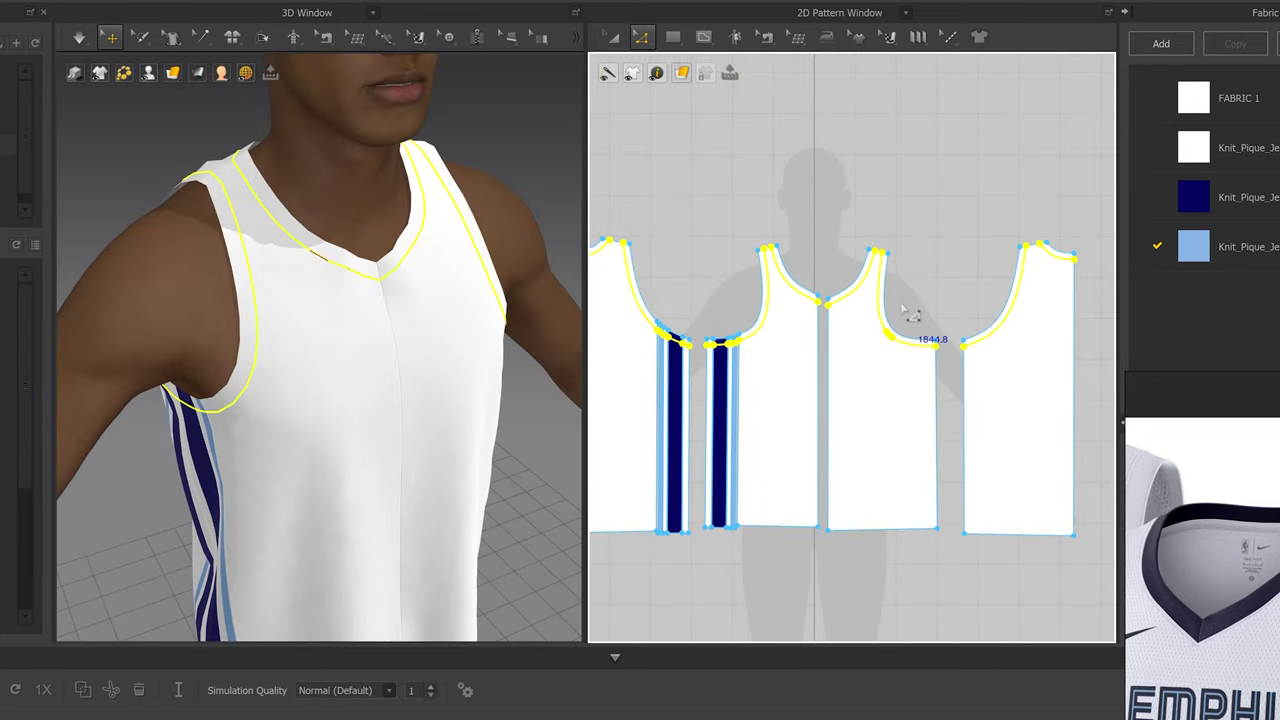
right_click(755, 334)
click(799, 498)
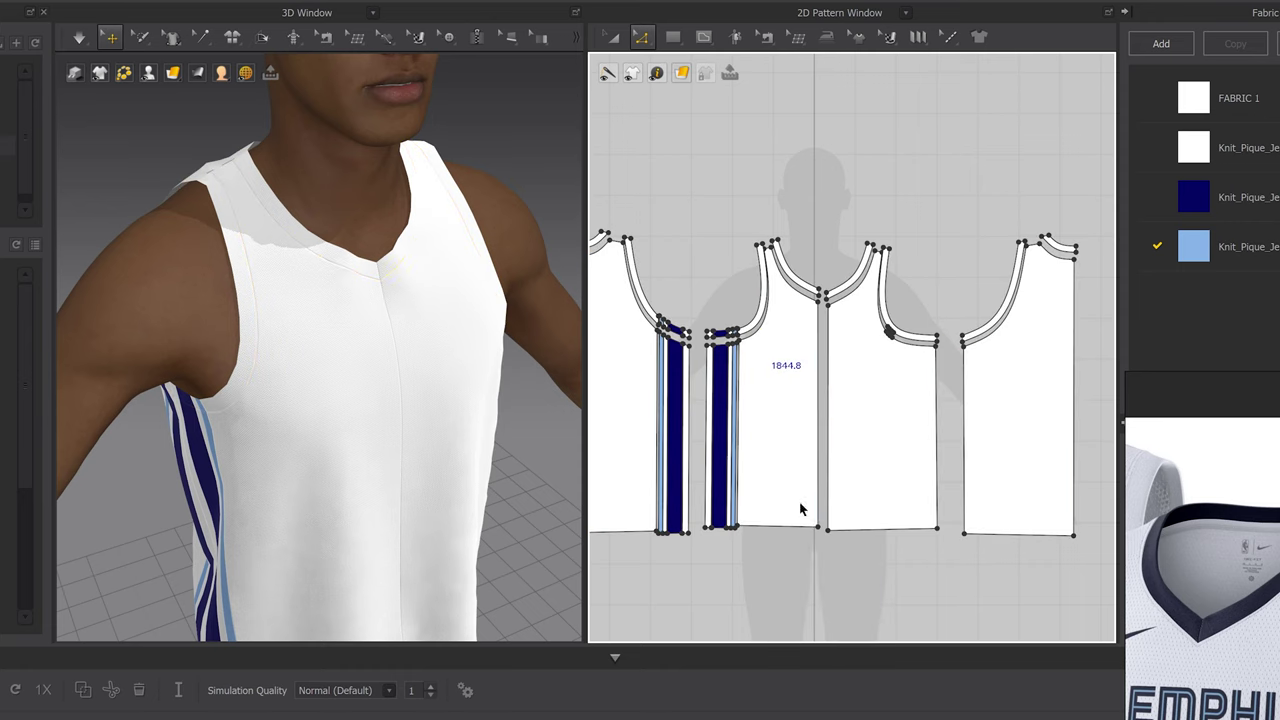
Apply the navy Knit_Pique_Jersey fabric to the front and back neckline bands
scroll(872, 318, up, 3)
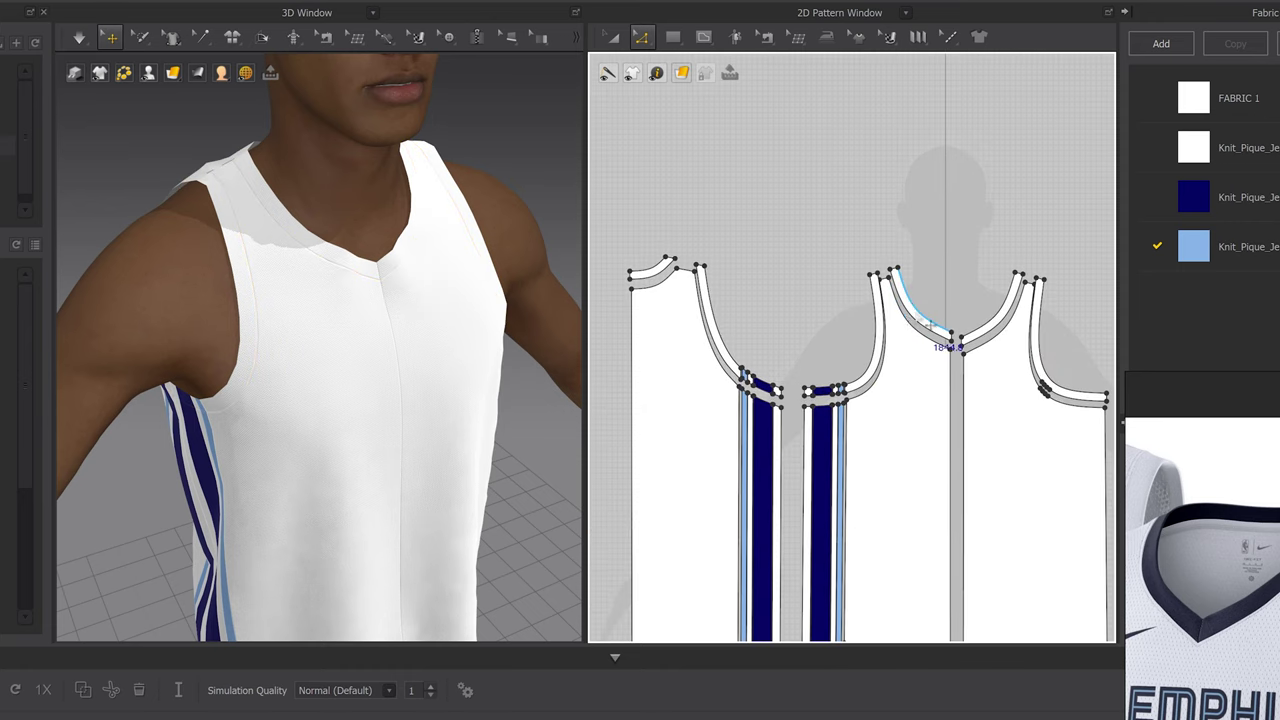
middle_drag(923, 324, 861, 314)
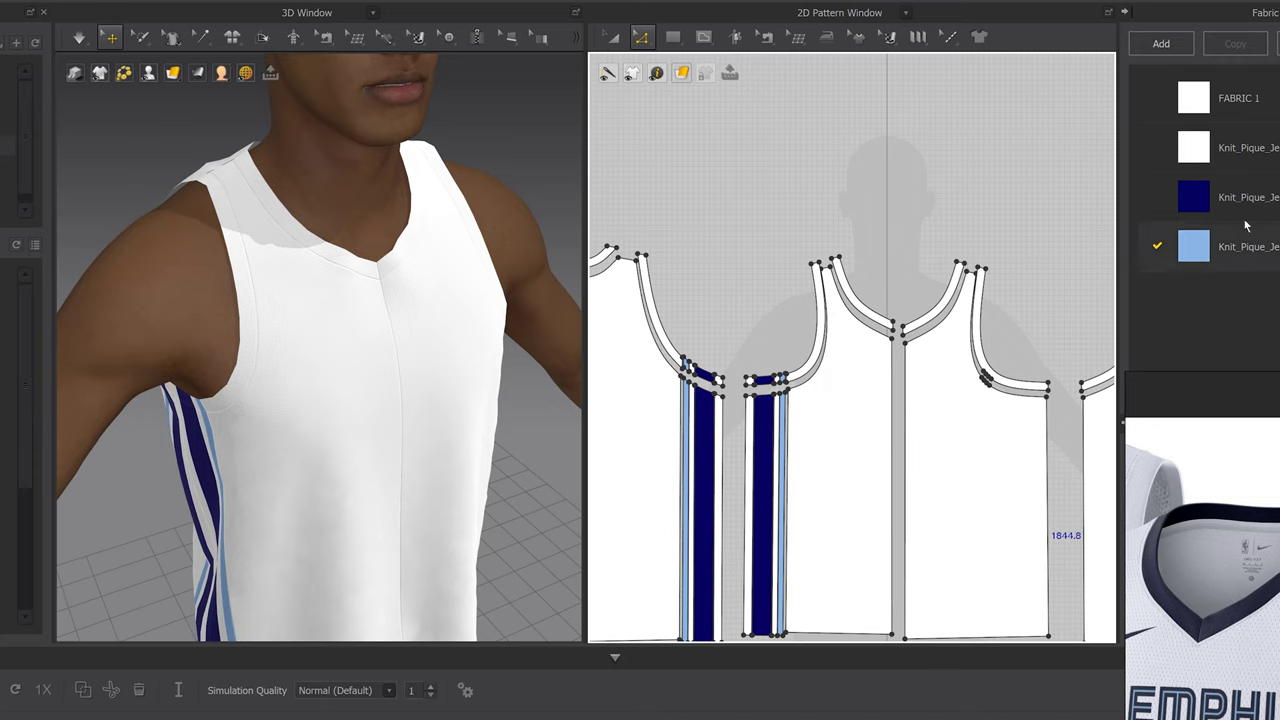
click(860, 311)
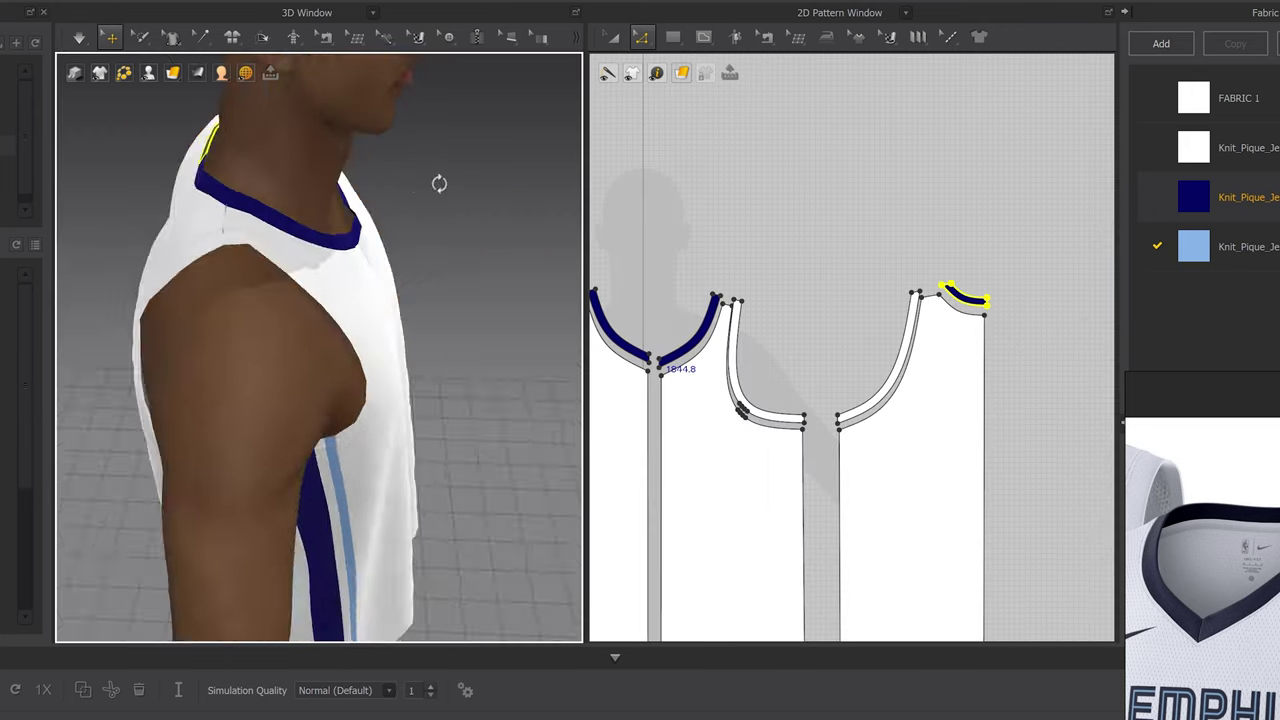
right_drag(437, 183, 737, 149)
scroll(340, 287, down, 5)
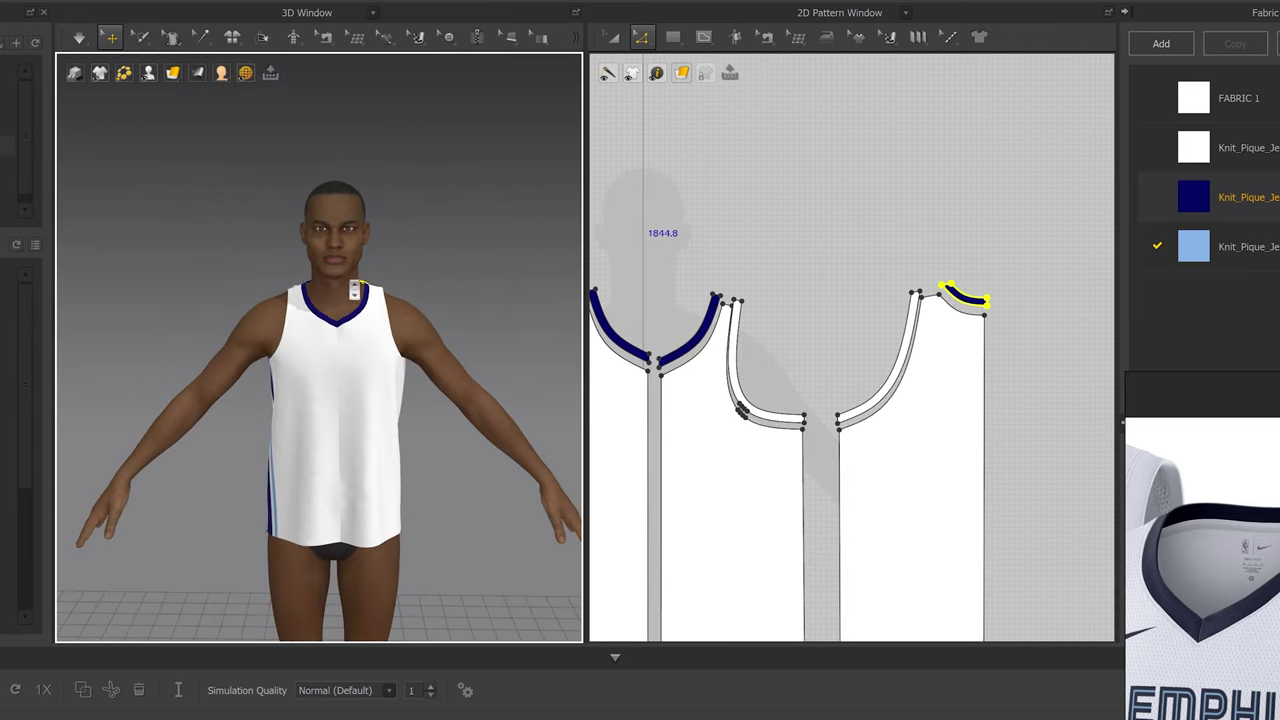
scroll(412, 380, down, 4)
scroll(289, 300, up, 9)
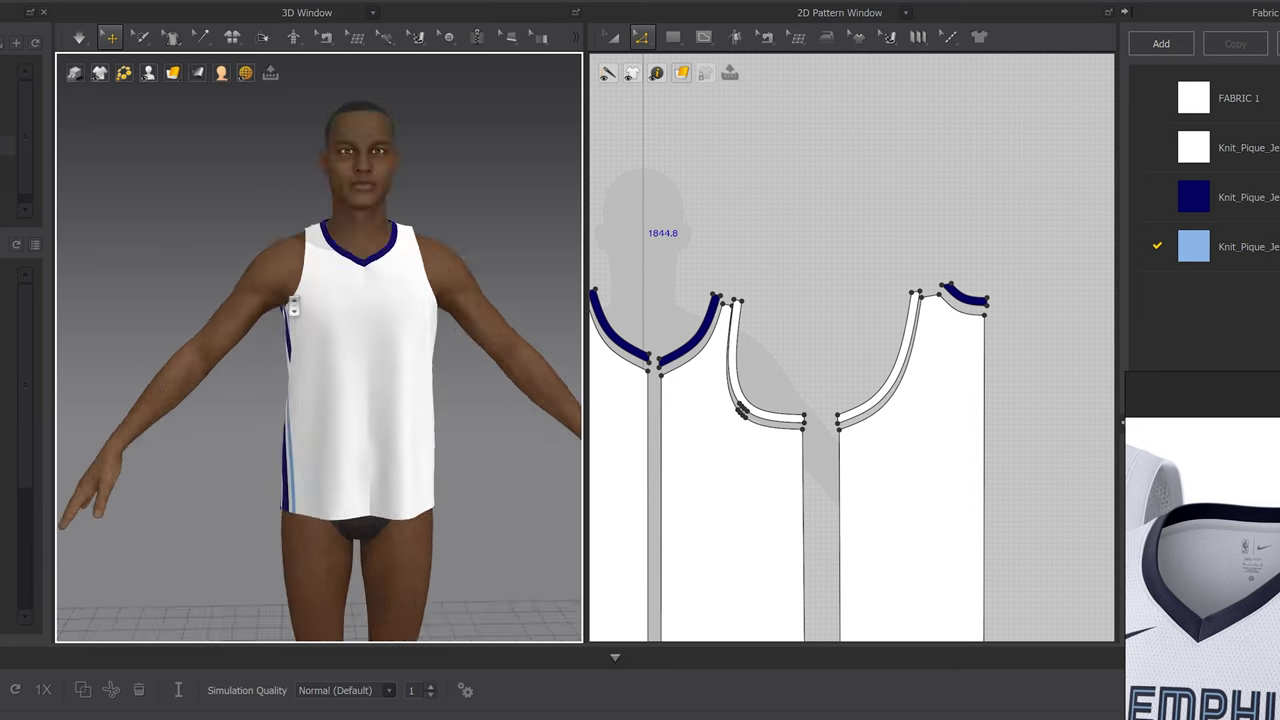
Search the fabric library for "rib" and apply Rib_2X2_468gsm to the front armhole band
middle_drag(314, 233, 352, 320)
scroll(348, 320, up, 5)
click(333, 316)
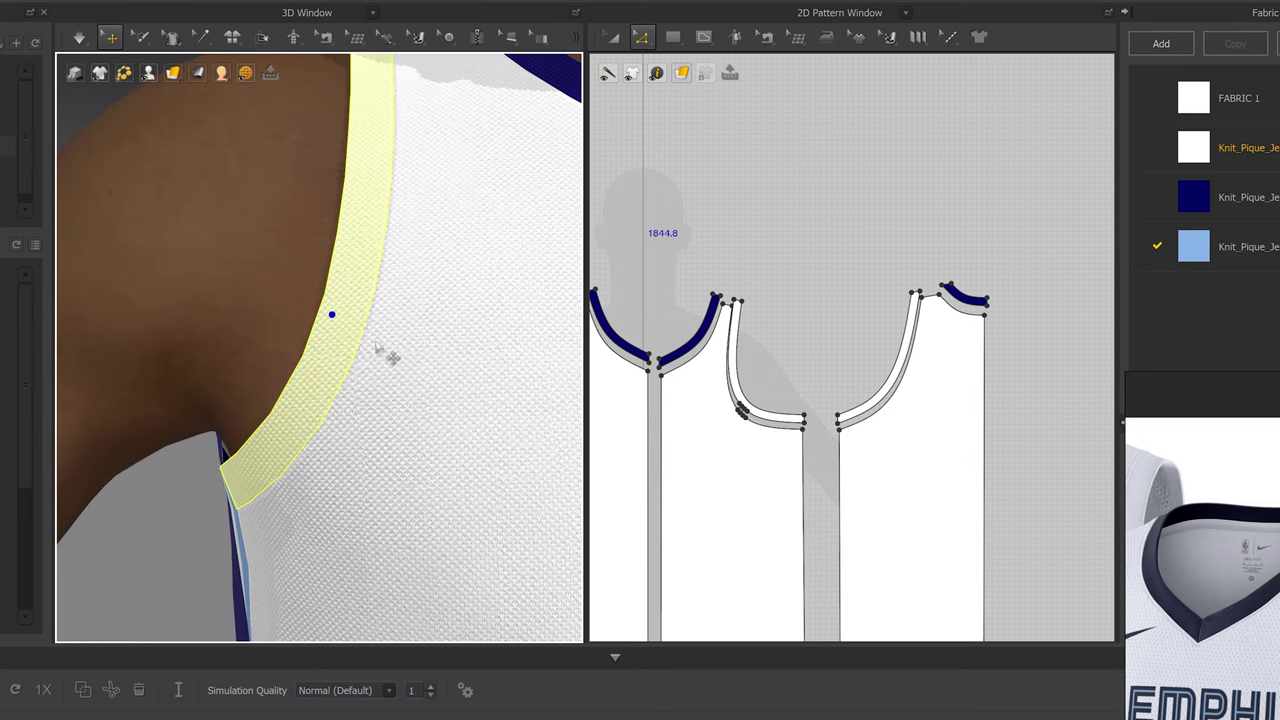
scroll(358, 336, down, 4)
scroll(350, 262, up, 6)
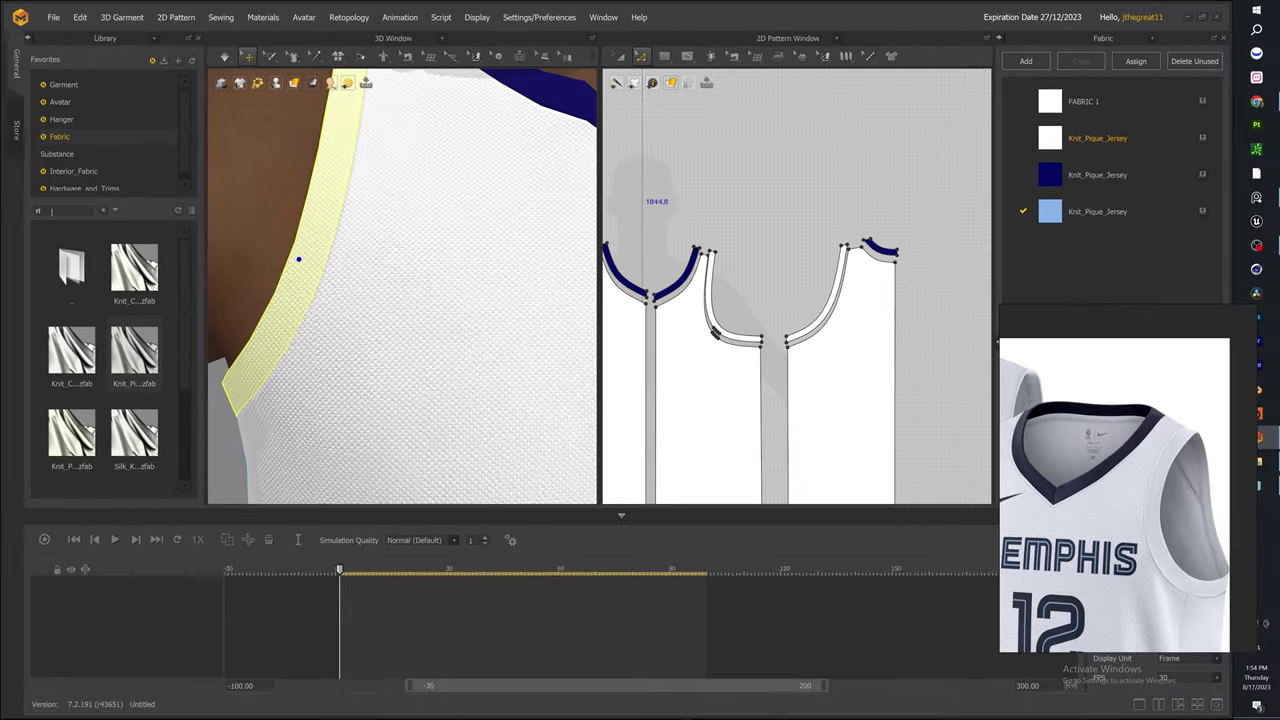
text(b)
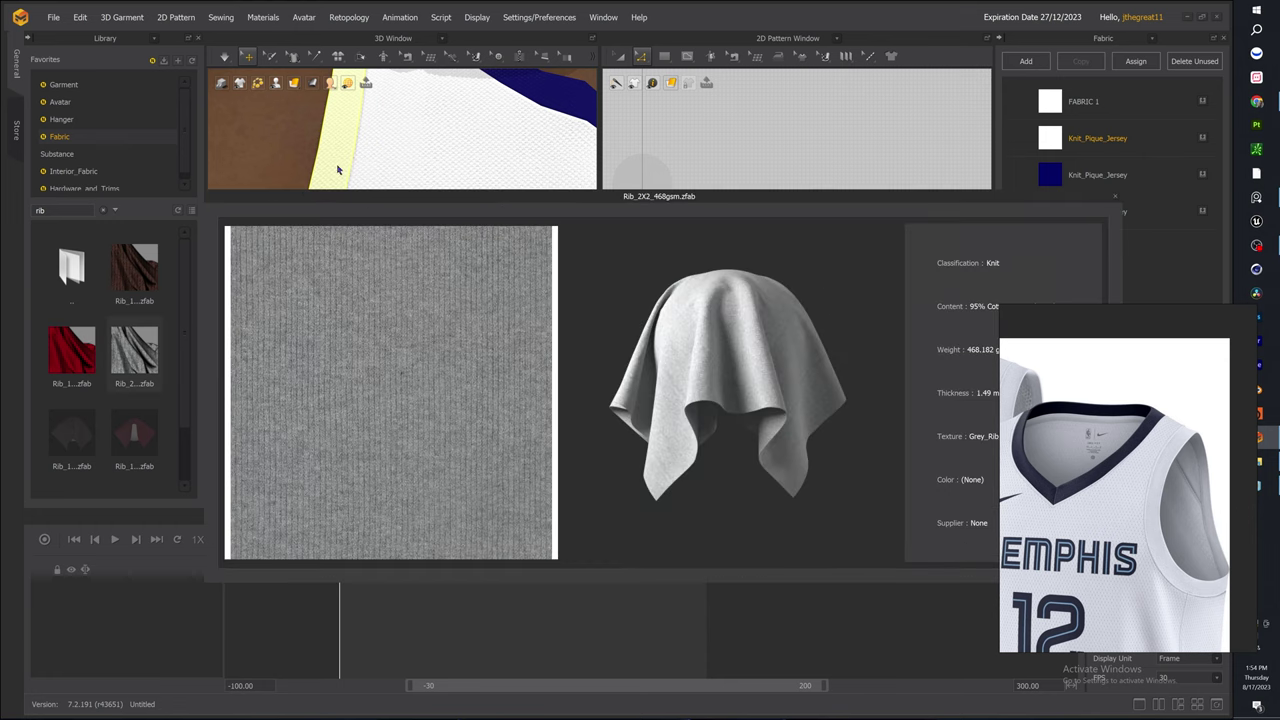
drag(172, 311, 1126, 236)
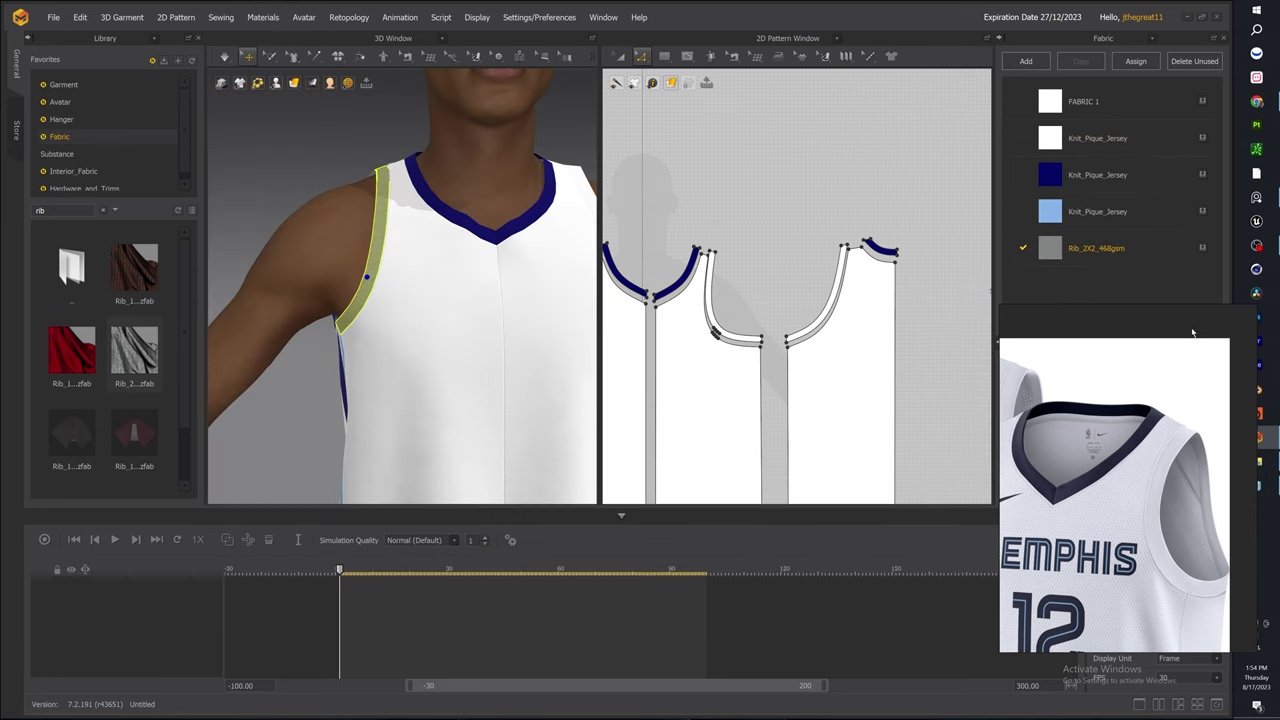
Set the Rib_2X2_468gsm fabric's color to white and apply it to the back armhole band on the striped side
drag(1192, 332, 839, 389)
click(1073, 249)
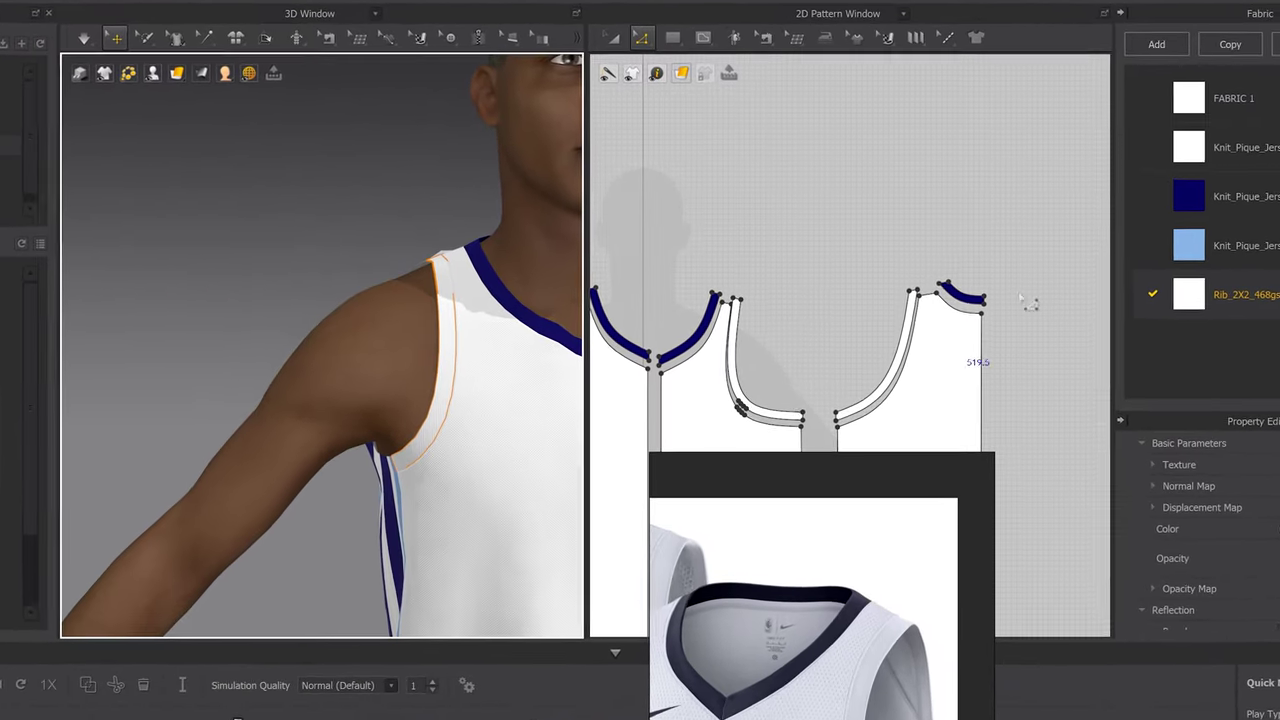
middle_drag(663, 352, 1056, 240)
click(1220, 304)
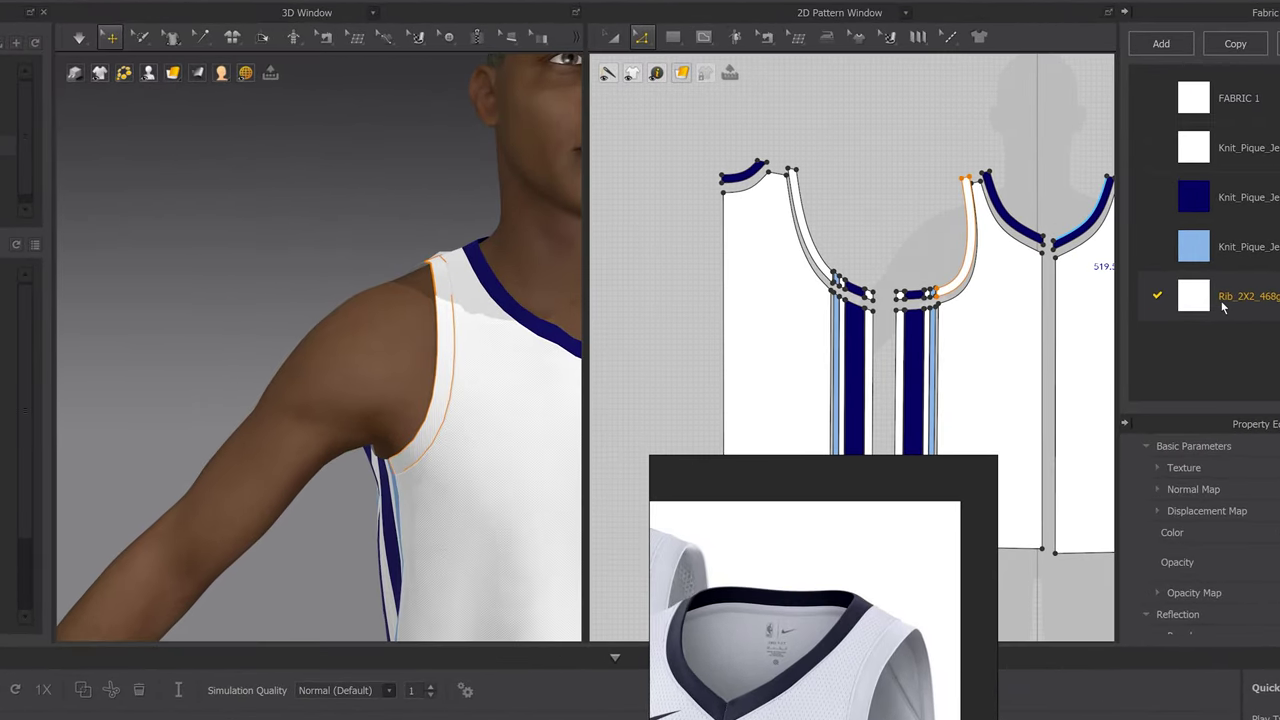
click(816, 256)
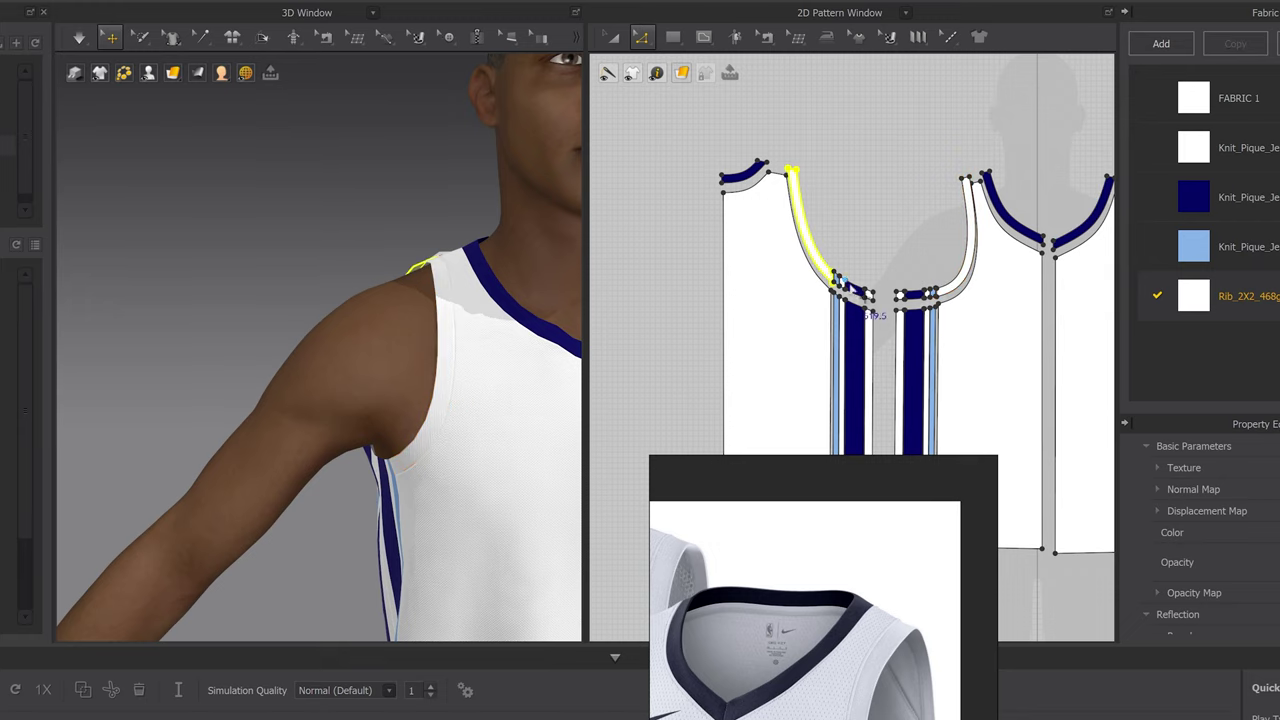
scroll(812, 280, up, 5)
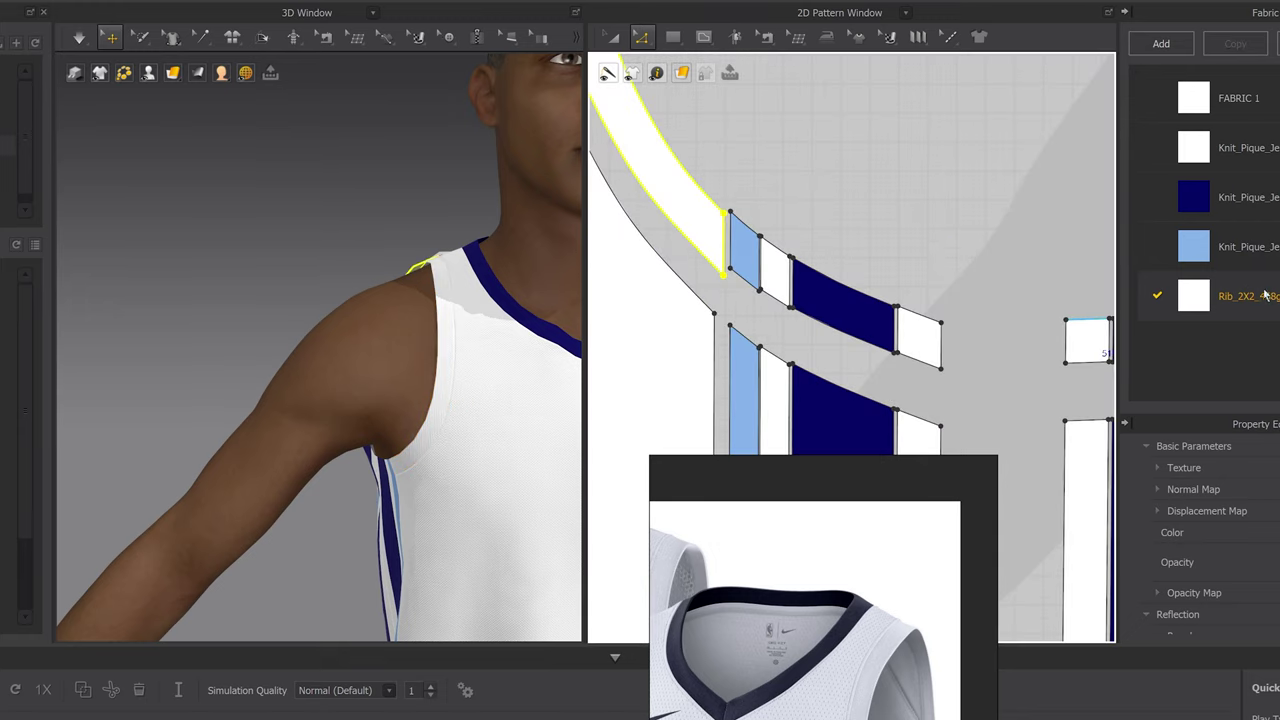
click(1253, 297)
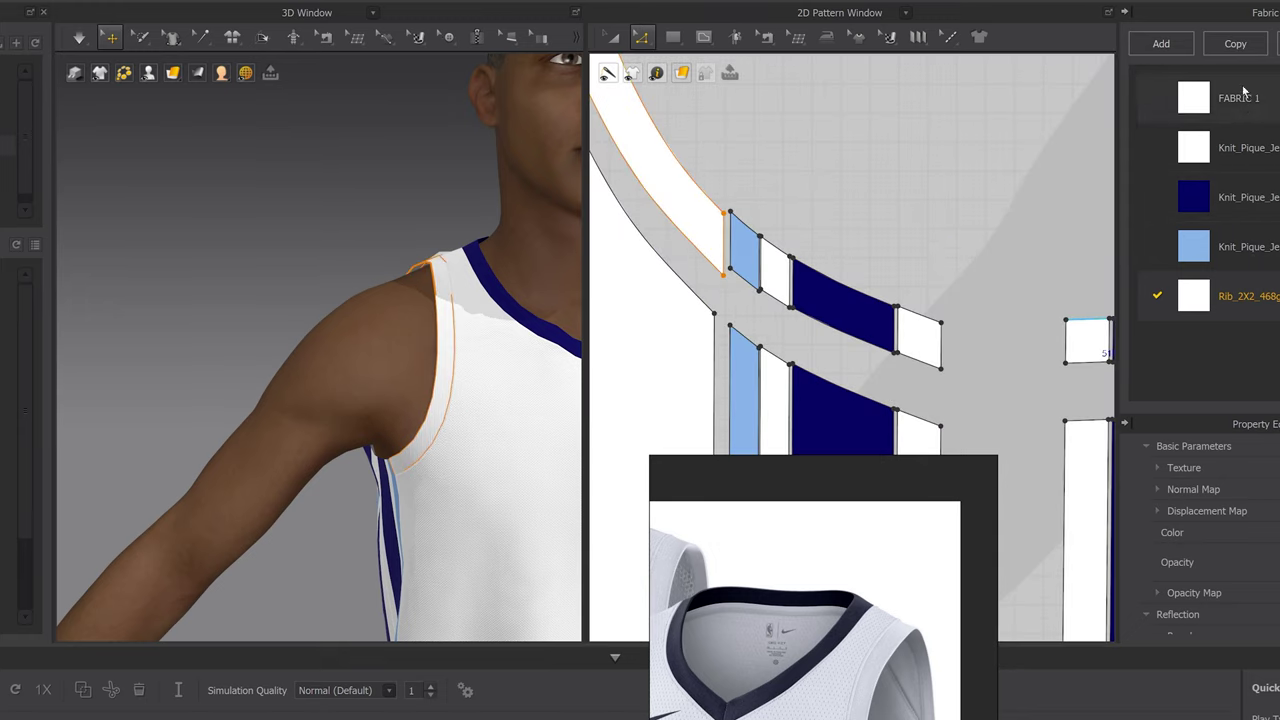
Duplicate the white Rib_2X2_468gsm fabric and set the copy's color to navy, 060065
click(1240, 50)
click(1277, 533)
click(537, 452)
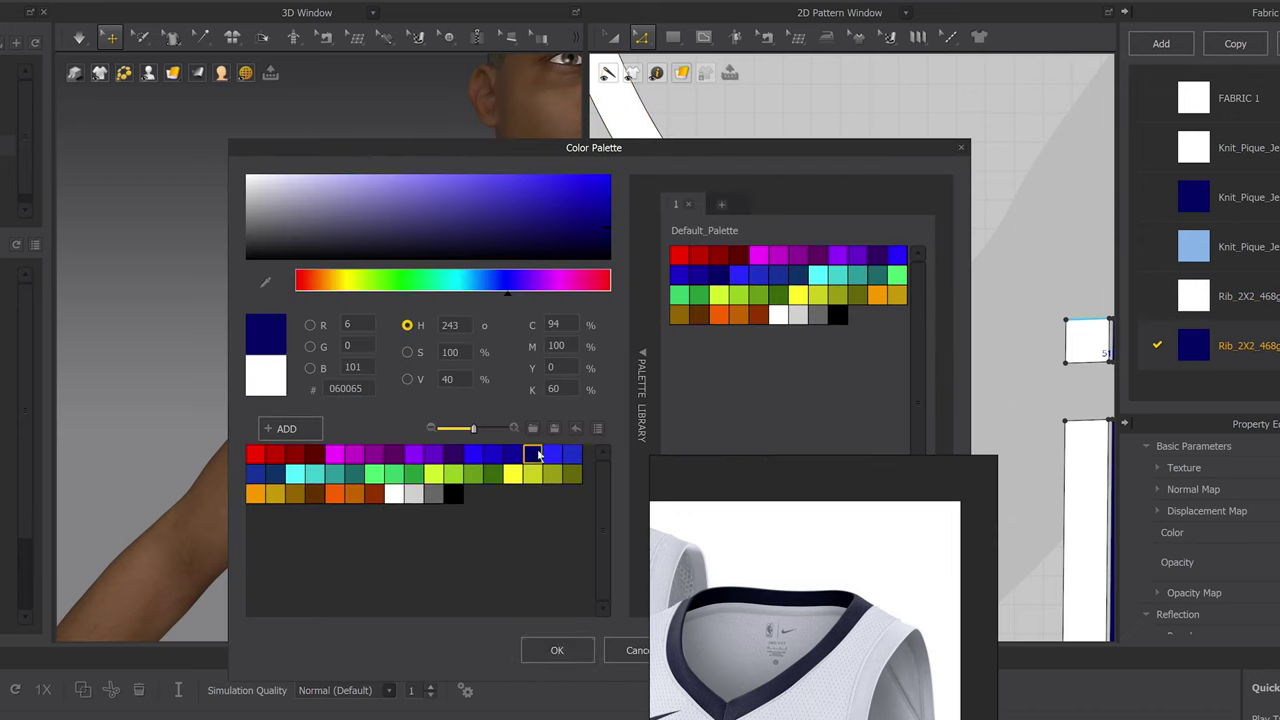
click(560, 644)
Duplicate the white rib fabric again and set the copy's color to a light blue sampled with the color picker
click(1228, 298)
click(1237, 50)
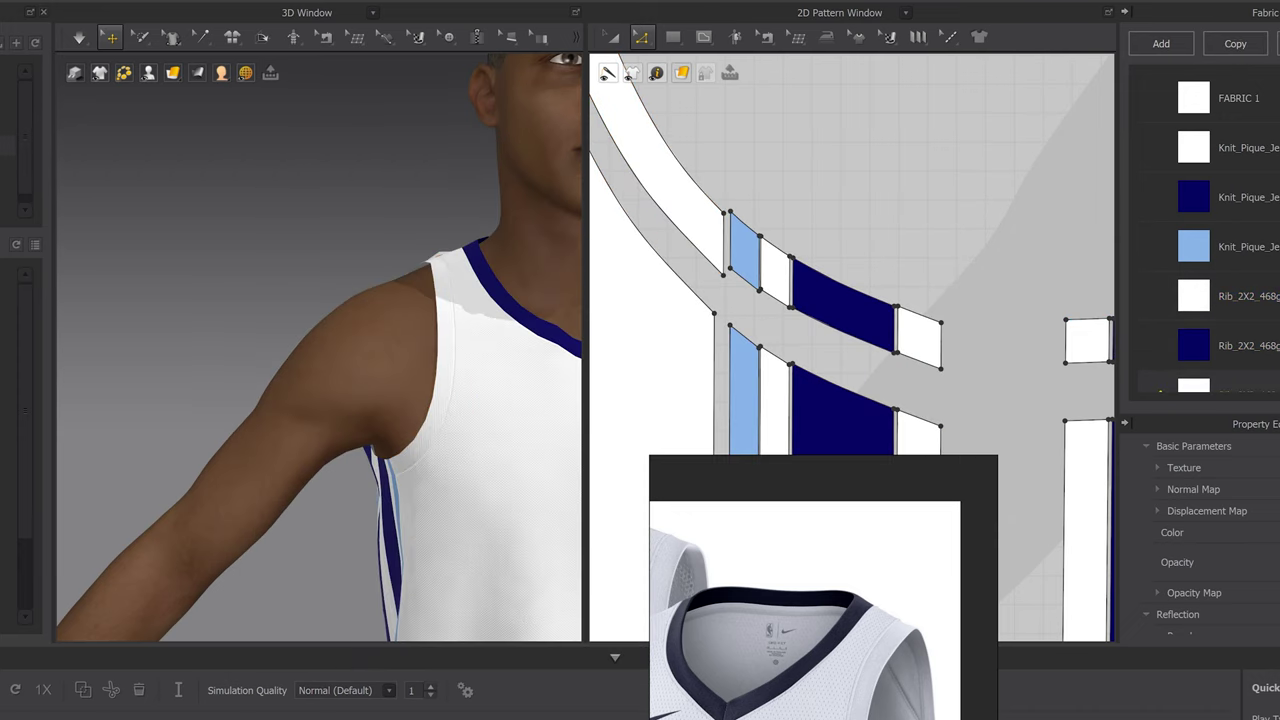
click(1277, 533)
click(265, 283)
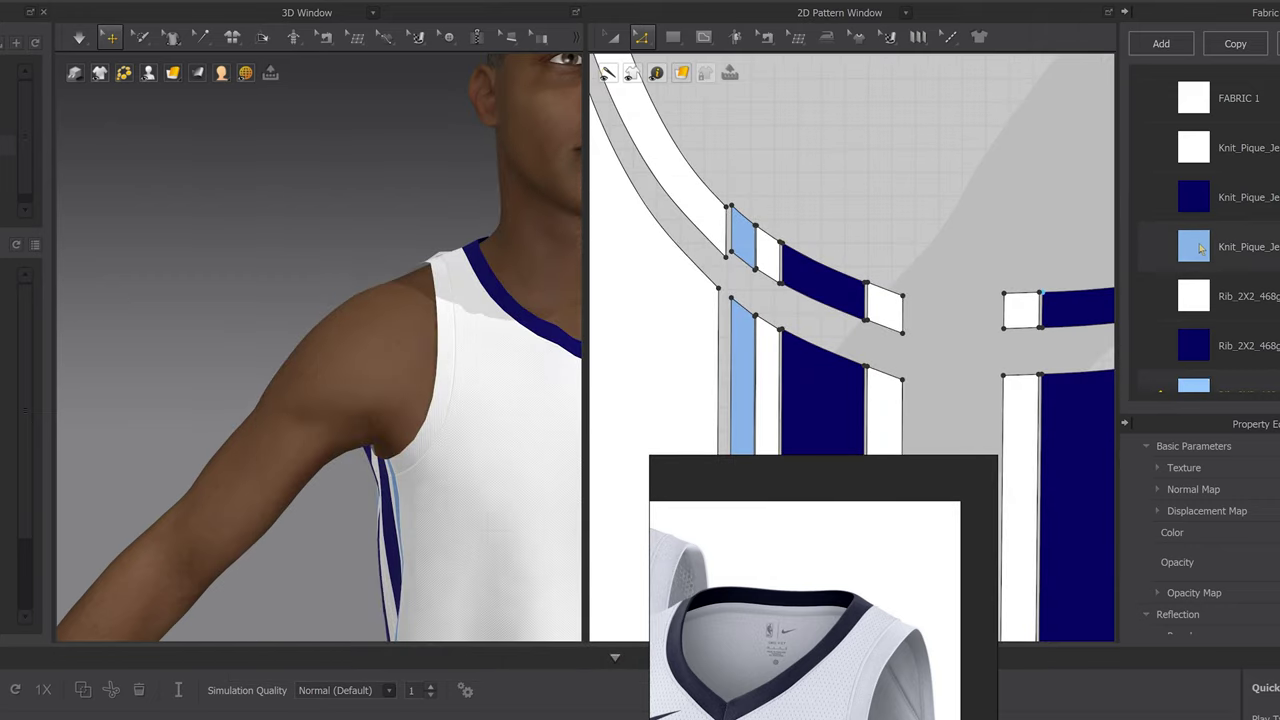
Apply the matching light blue, navy and white rib fabrics to the stripe segments of the armhole bands
click(1198, 246)
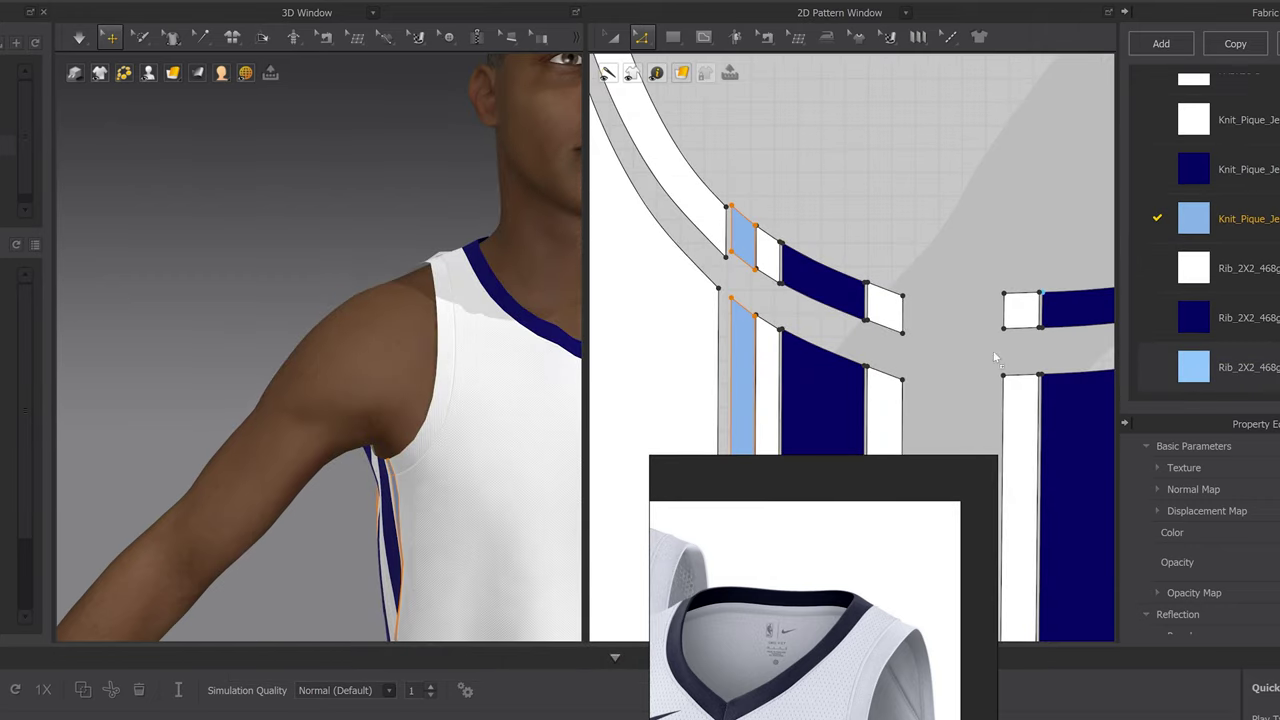
click(746, 240)
click(830, 297)
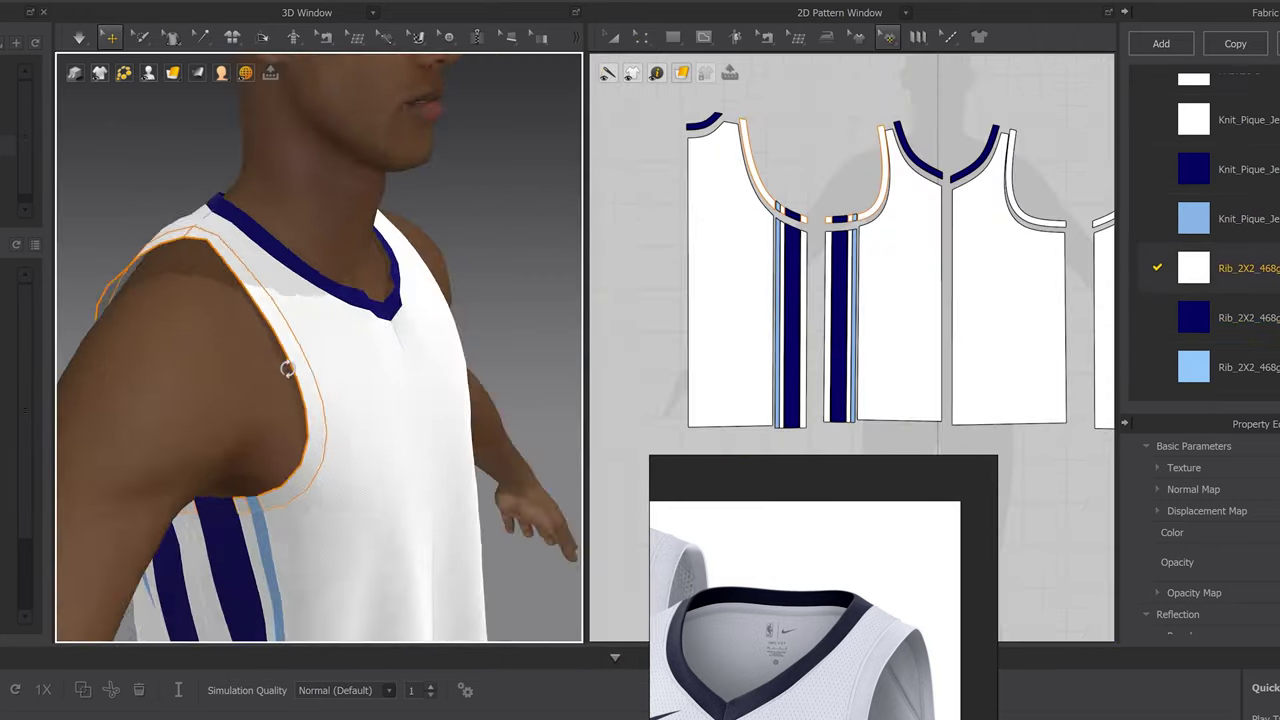
Rotate the rib fabric's grainline on the back and front armhole bands of the striped side with Edit Texture
scroll(286, 371, up, 10)
right_drag(281, 436, 337, 447)
scroll(297, 436, up, 2)
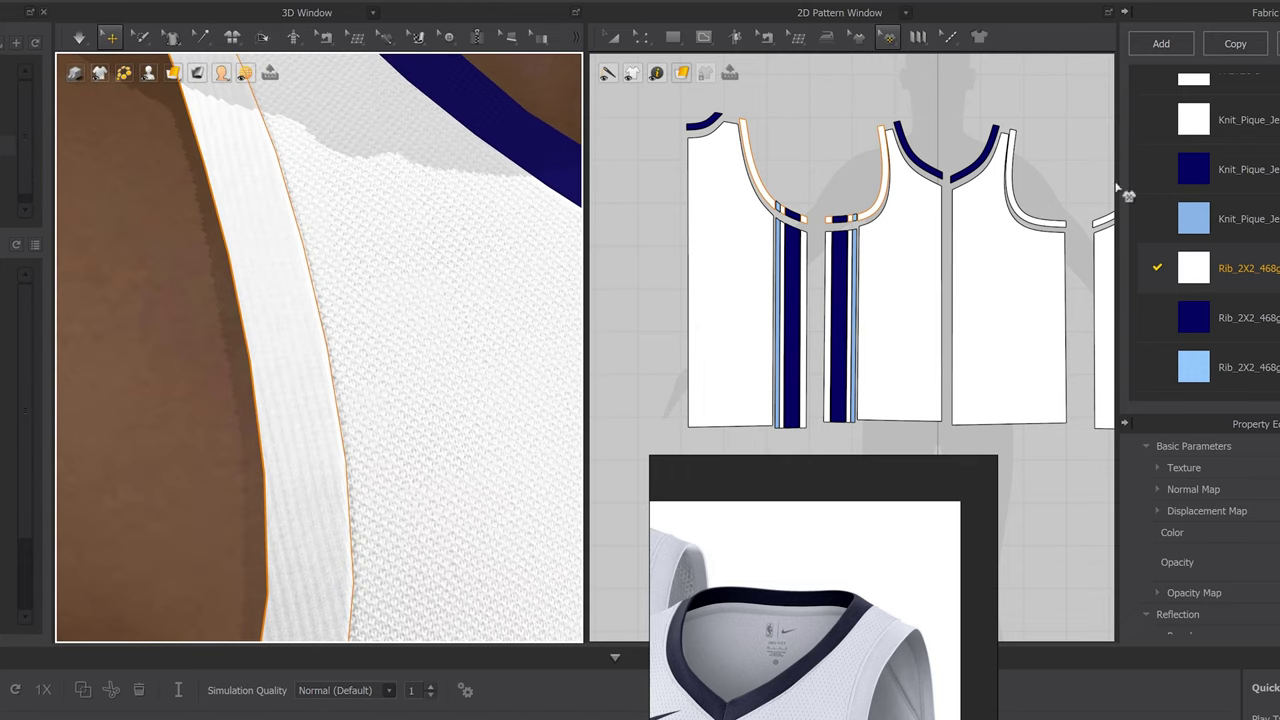
click(888, 37)
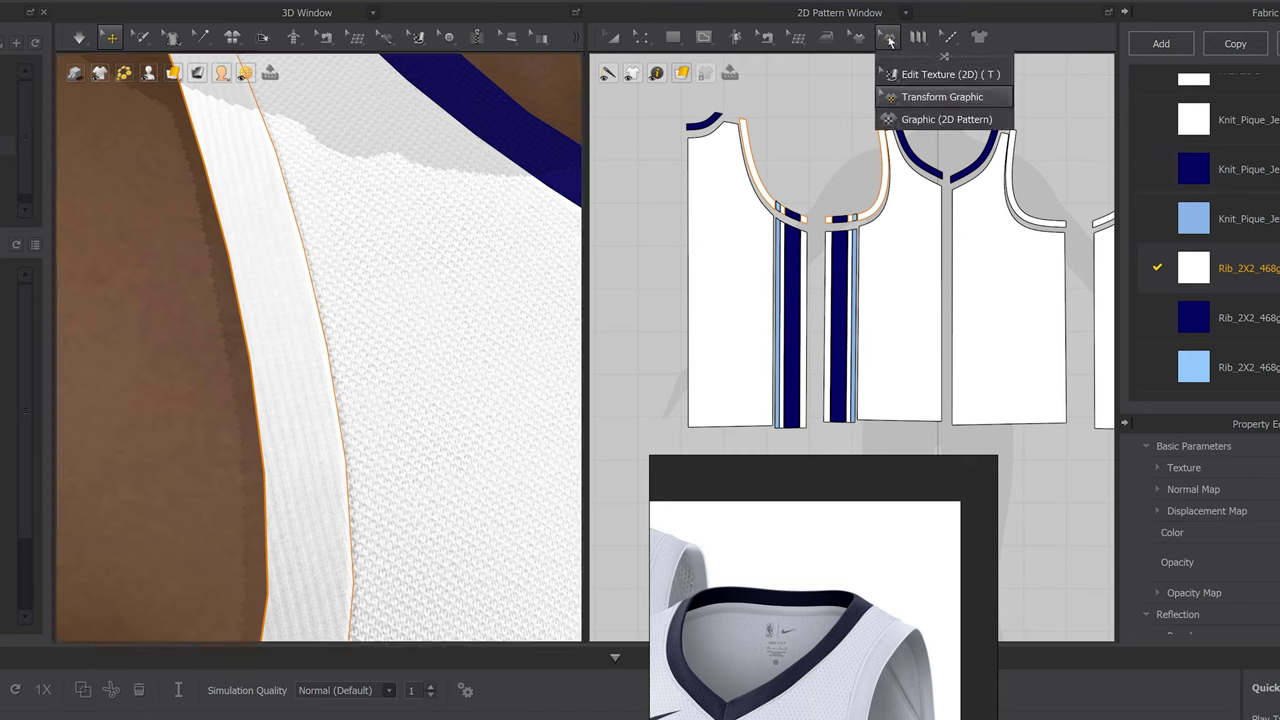
click(905, 74)
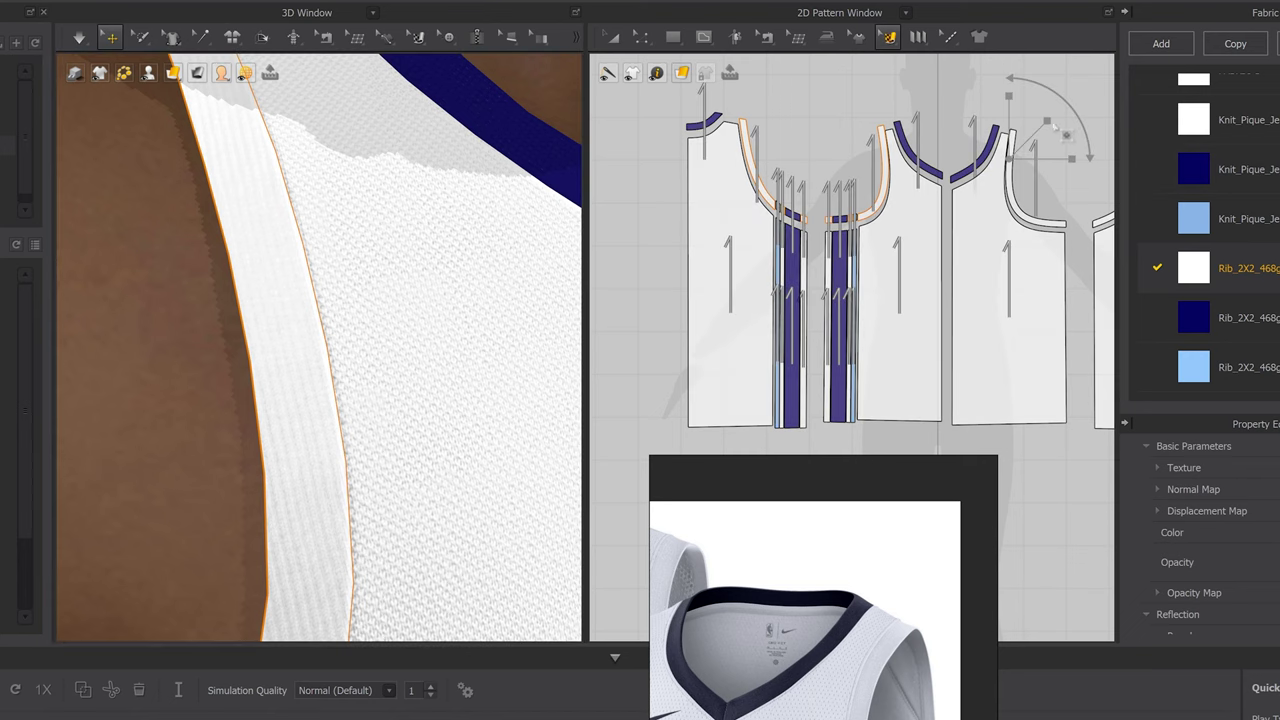
click(765, 121)
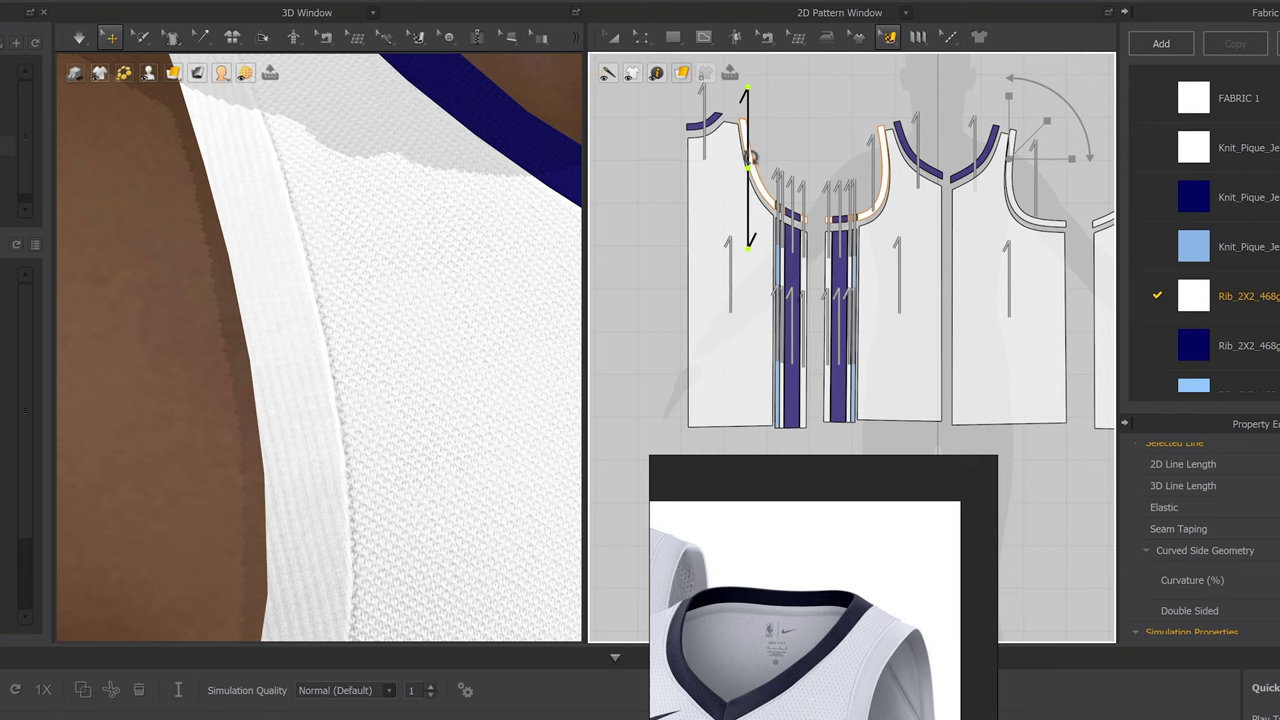
drag(762, 158, 769, 163)
scroll(769, 163, up, 2)
click(935, 200)
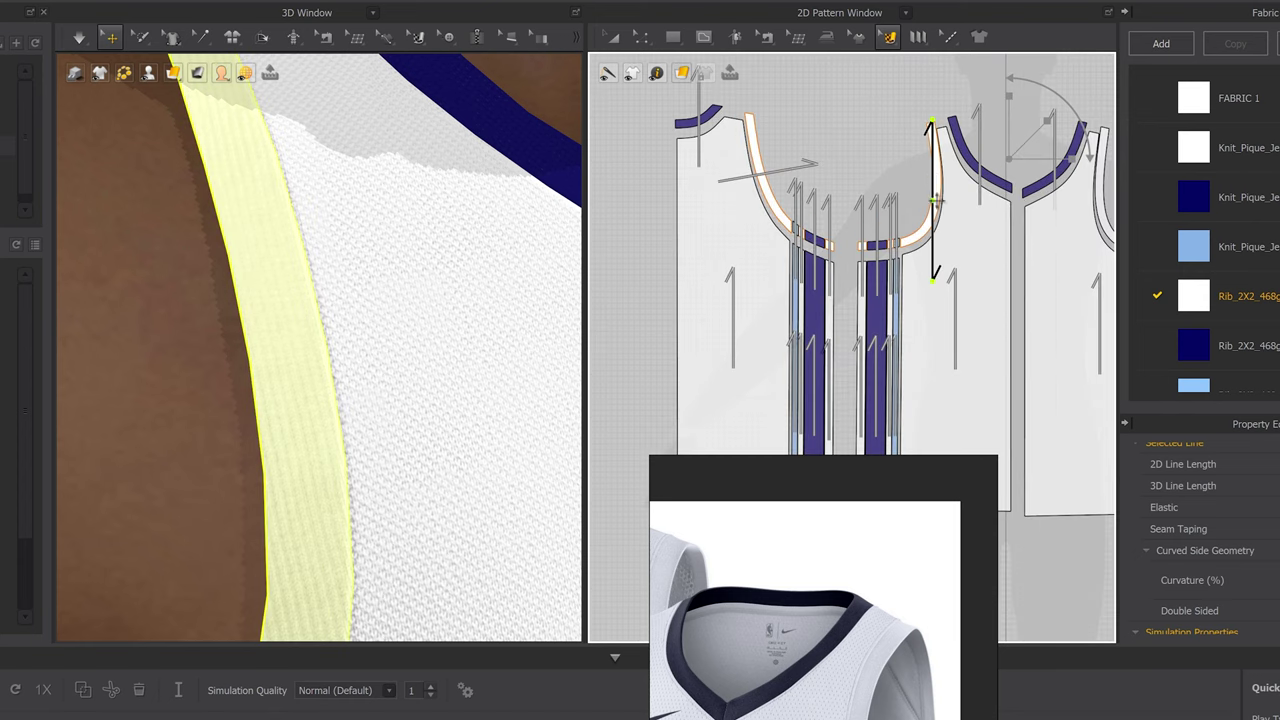
drag(932, 170, 903, 195)
scroll(870, 630, up, 10)
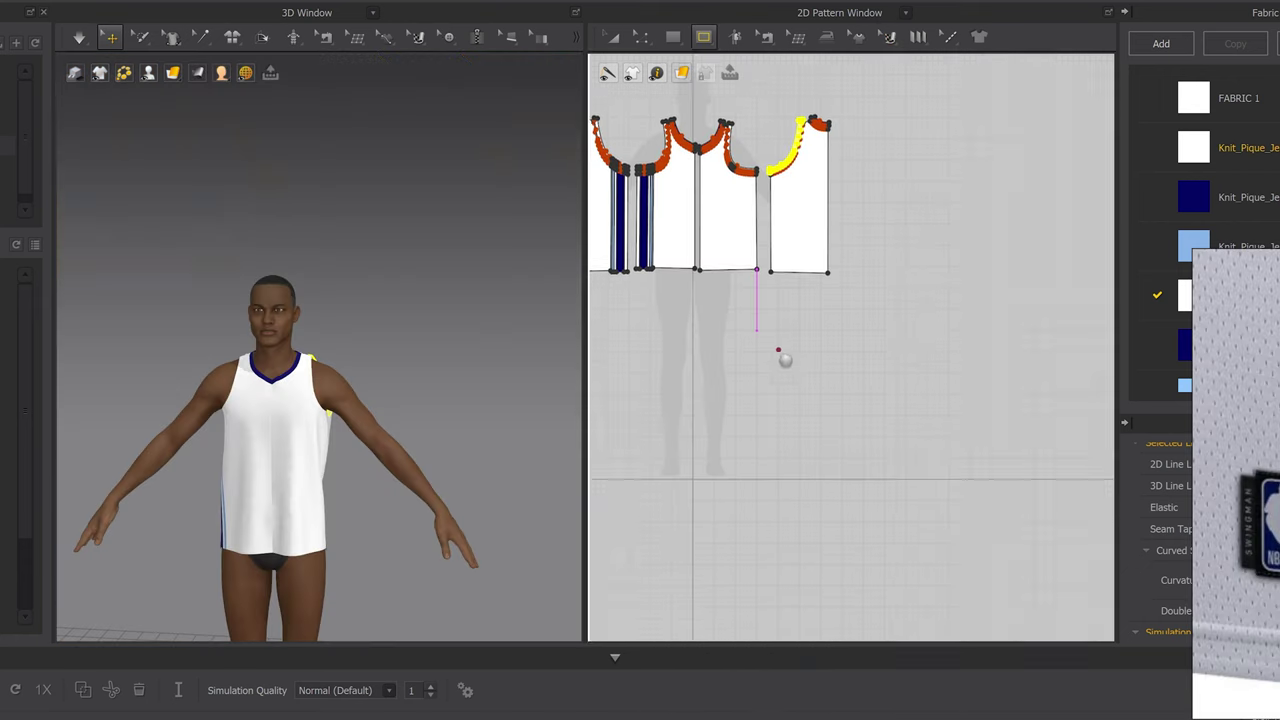
Draw an internal rectangle about 31 mm high near the hem and side edge of the plain-sided front panel
scroll(780, 354, up, 3)
scroll(274, 411, up, 2)
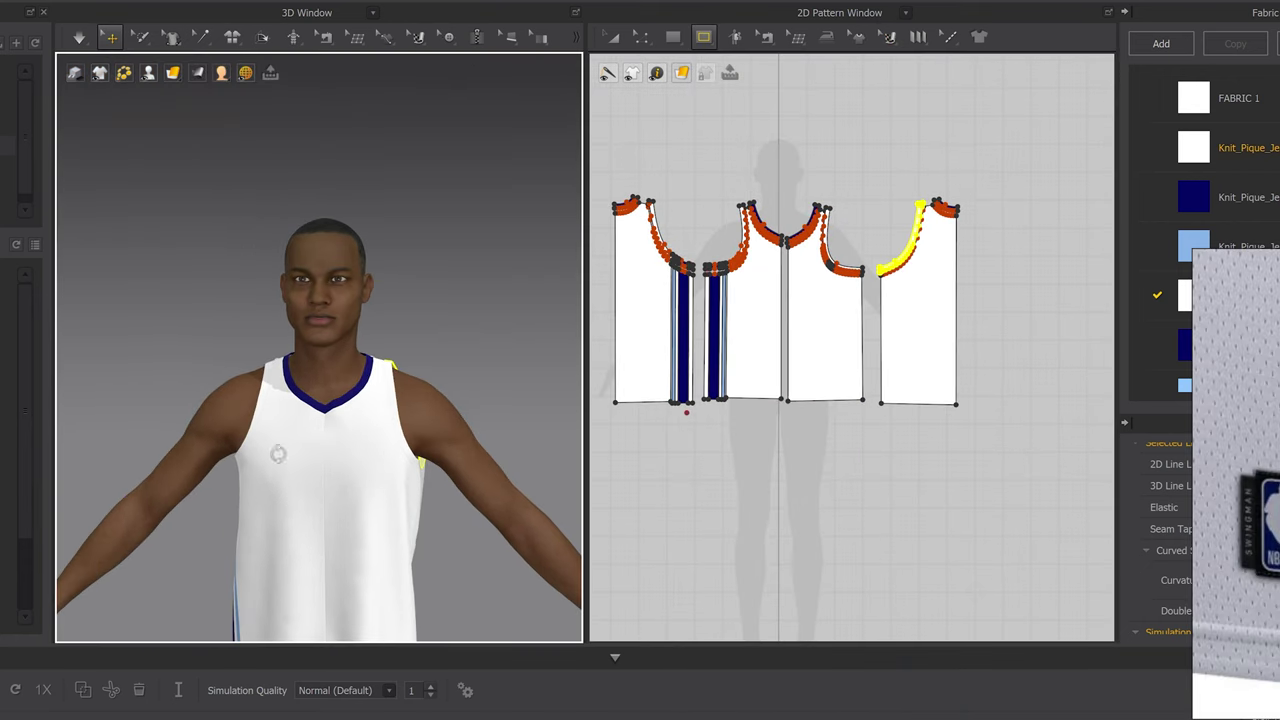
right_drag(277, 449, 530, 460)
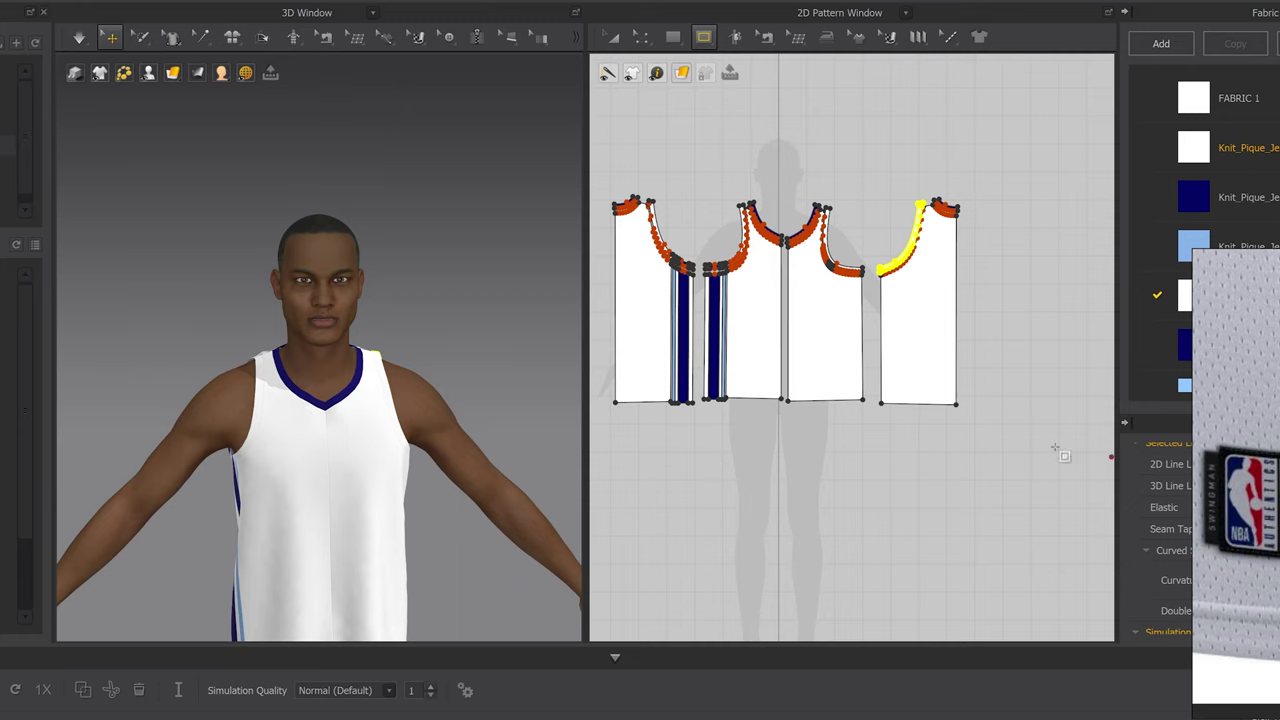
scroll(860, 398, up, 2)
click(703, 40)
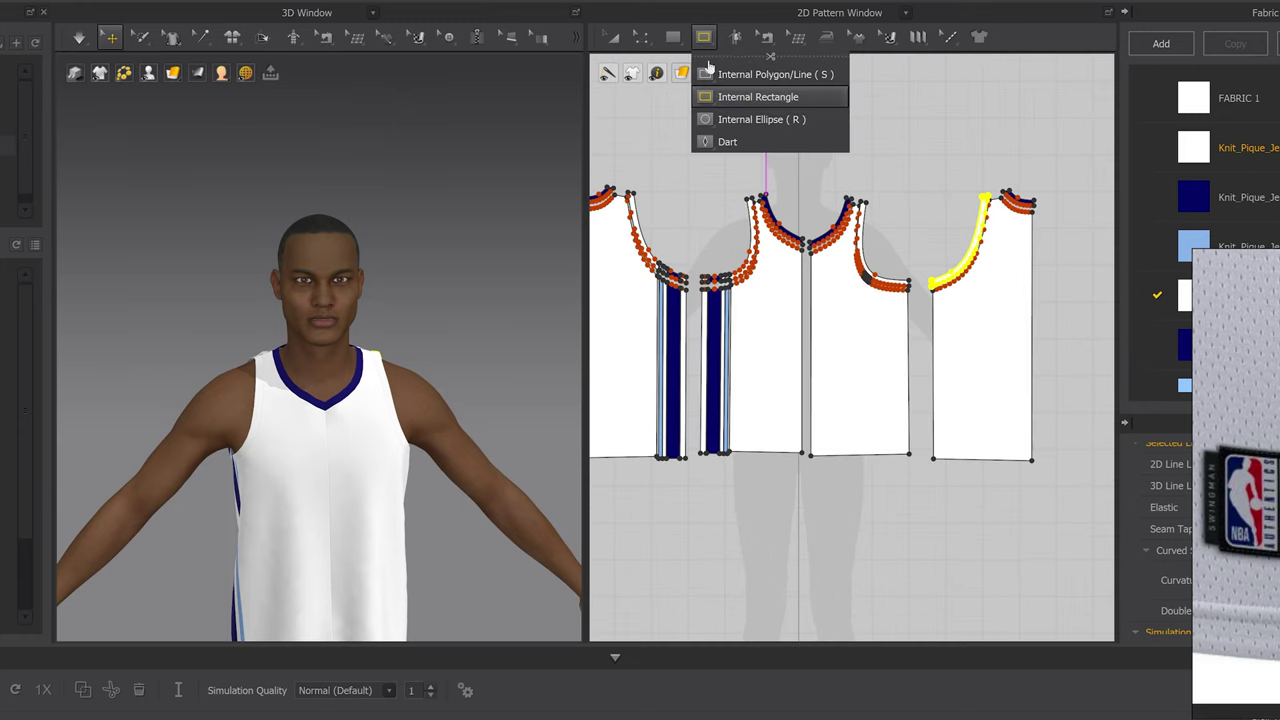
click(750, 99)
scroll(860, 405, up, 5)
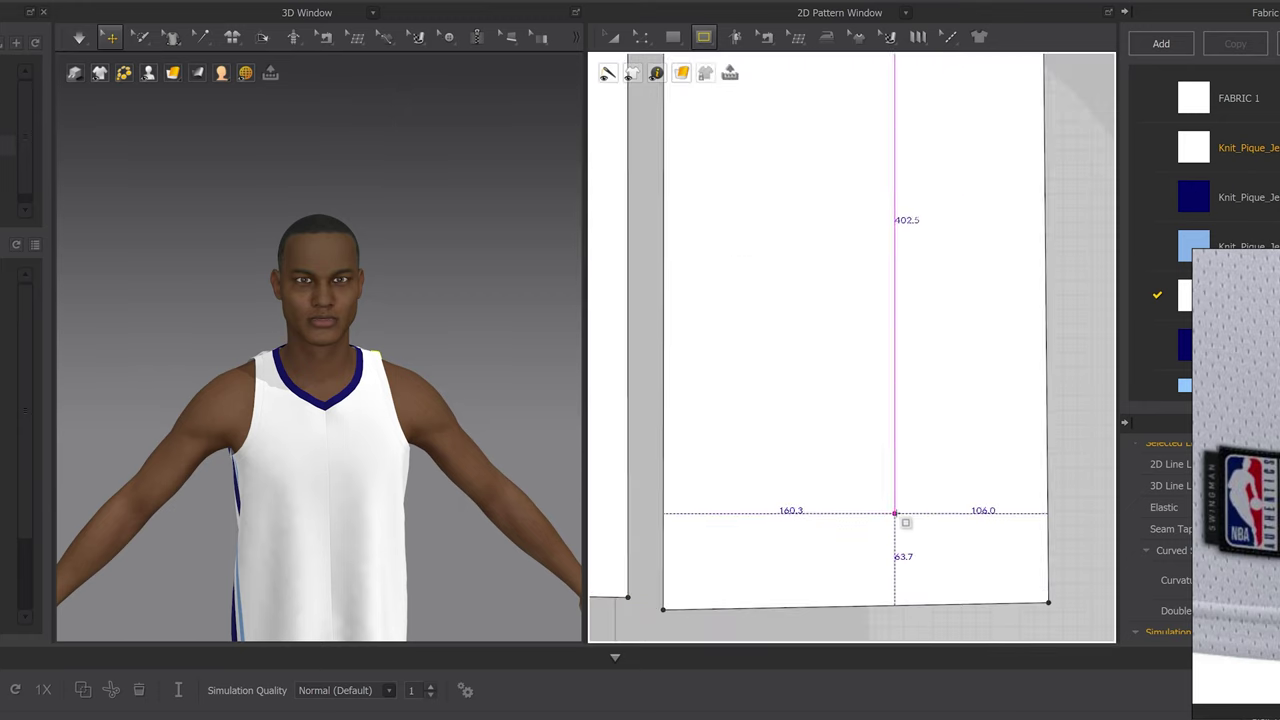
middle_drag(857, 480, 810, 349)
mouse_move(846, 401)
mouse_down()
mouse_move(903, 435)
mouse_move(982, 454)
mouse_move(968, 444)
mouse_up()
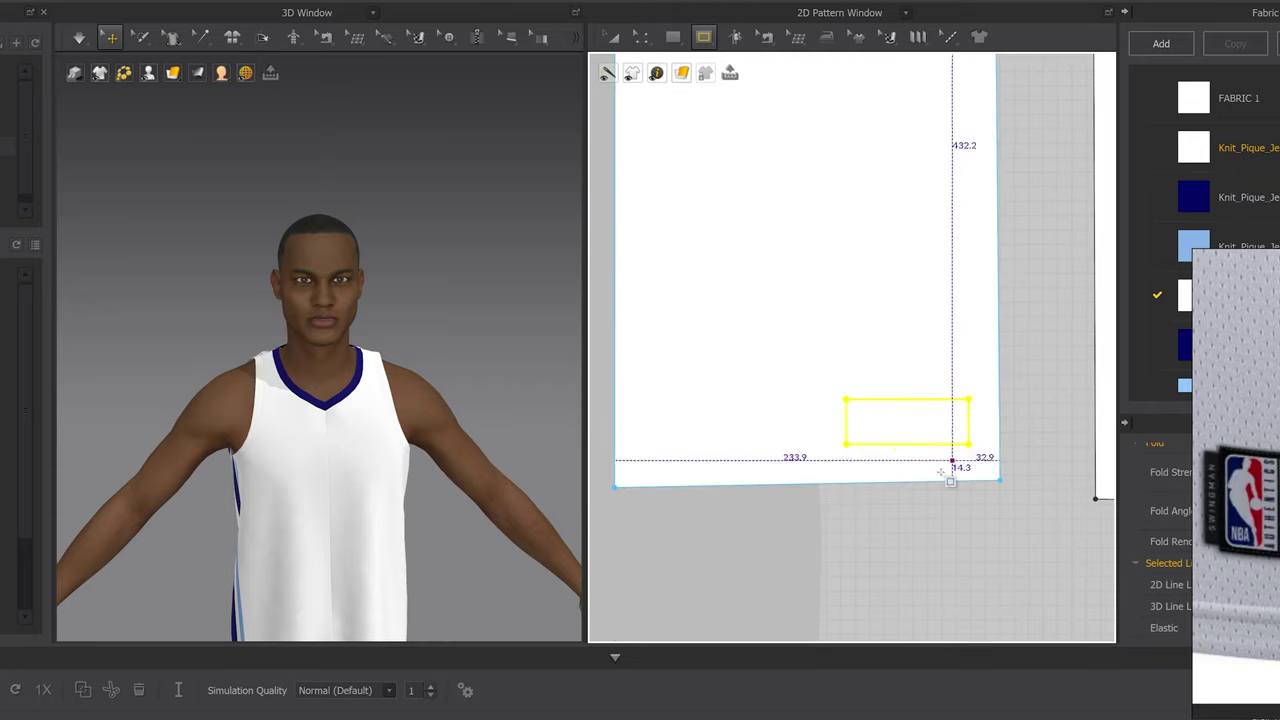
Draw a separate rectangular label pattern about 90 by 37 mm below the front panel's hem
scroll(951, 463, up, 4)
scroll(829, 215, down, 6)
middle_drag(772, 229, 822, 331)
drag(673, 37, 700, 98)
drag(849, 428, 931, 461)
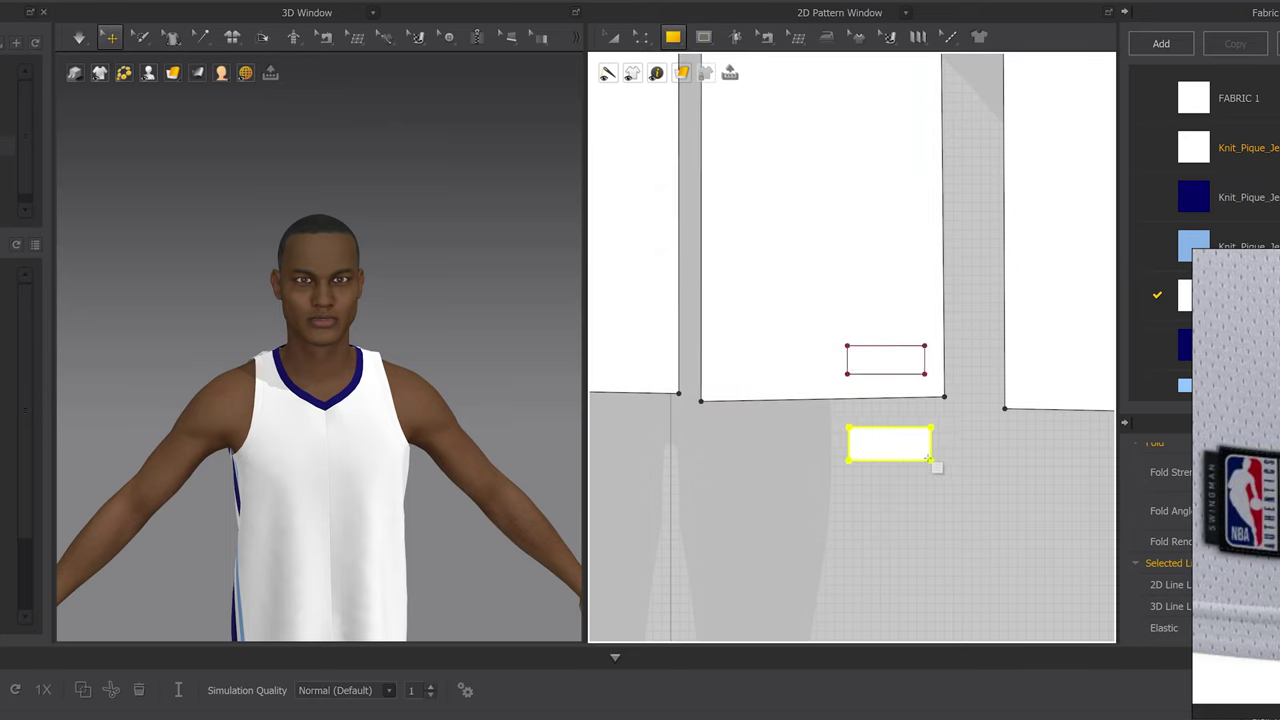
scroll(940, 464, up, 3)
middle_drag(960, 470, 818, 301)
Sew the label pattern's four edges to the matching edges of the internal rectangle with Segment Sewing
key(n)
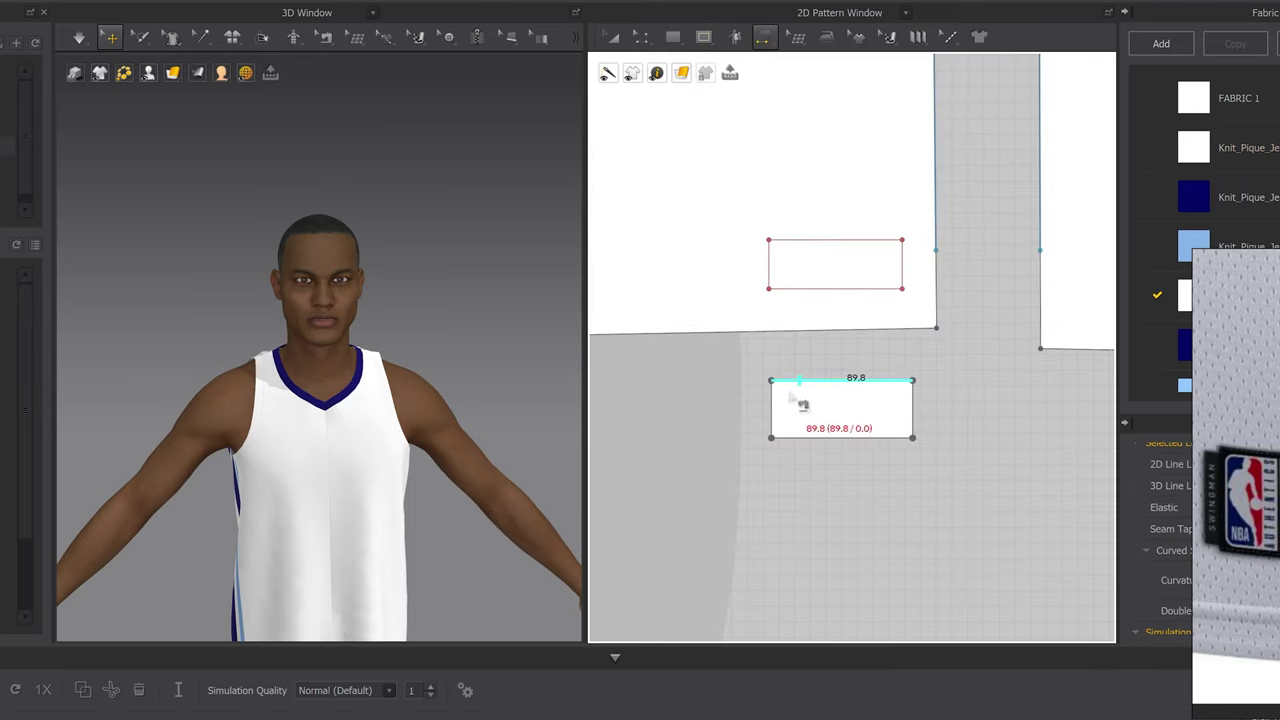
click(798, 383)
click(795, 241)
click(804, 433)
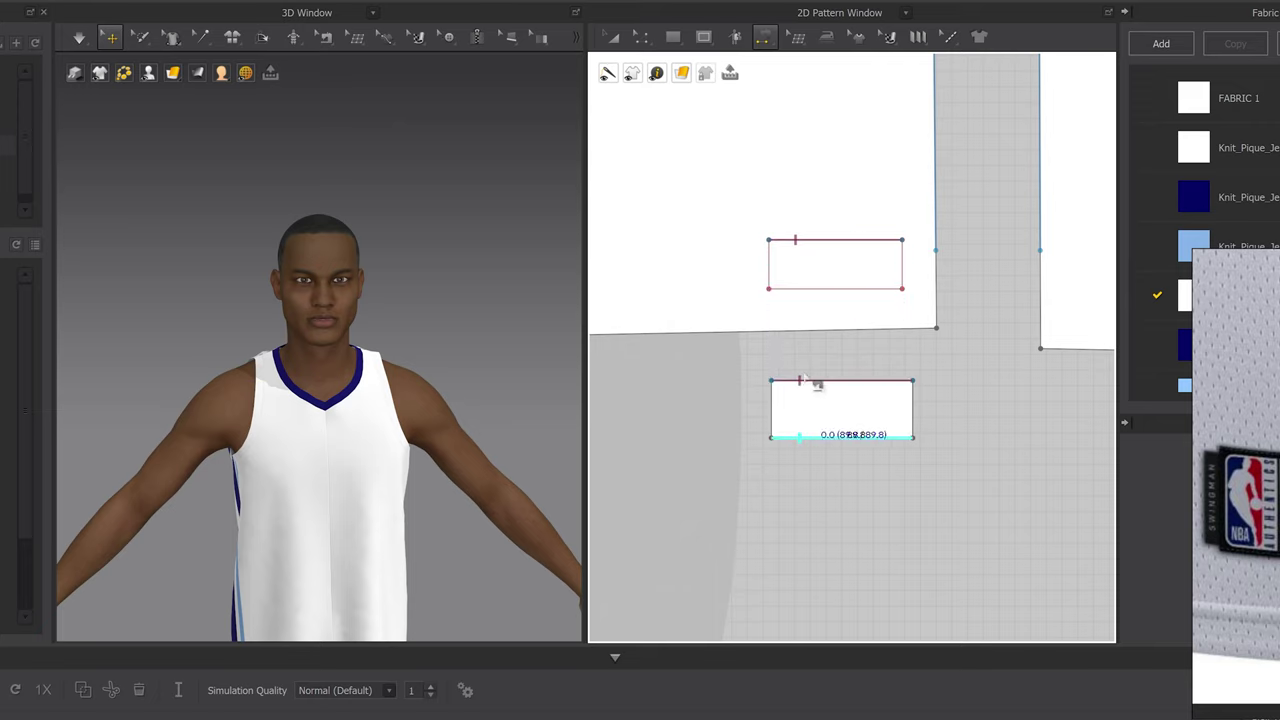
click(803, 293)
click(773, 409)
click(772, 265)
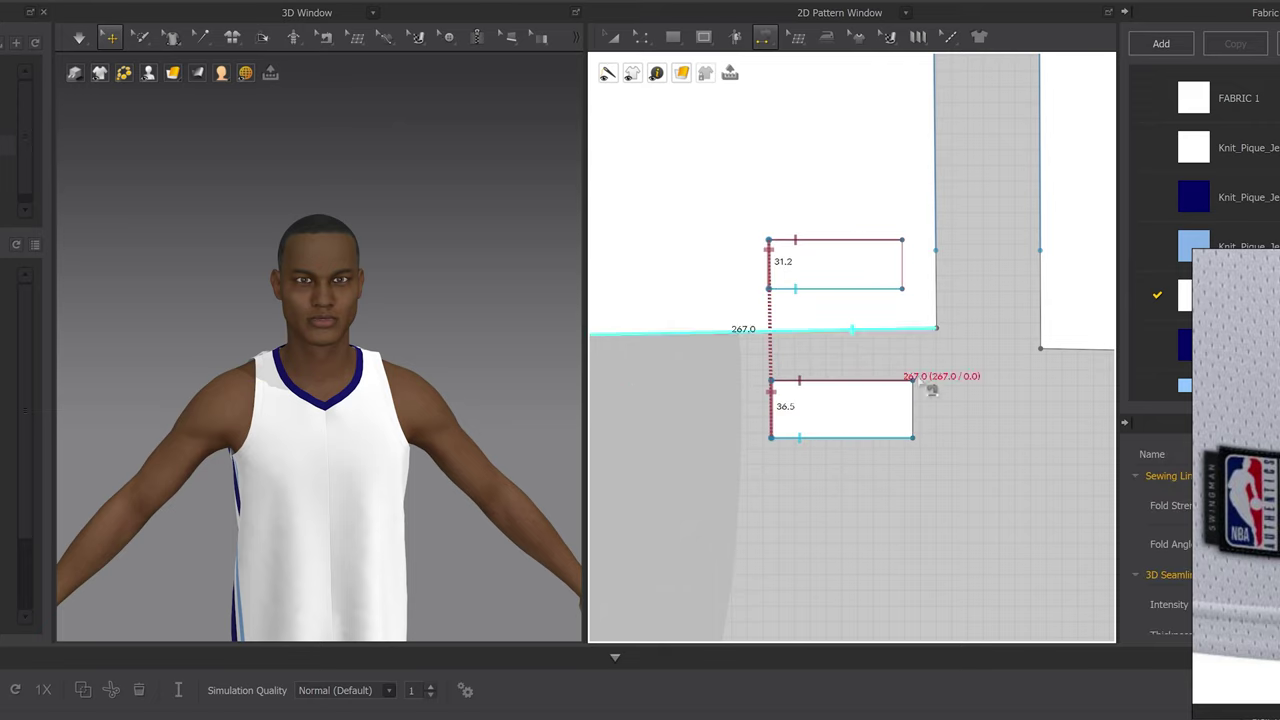
click(912, 410)
click(903, 270)
Simulate the garment to attach the label patch to the jersey front near the hem
scroll(440, 436, down, 3)
scroll(320, 549, up, 2)
middle_drag(358, 575, 332, 379)
key(space)
scroll(243, 466, up, 6)
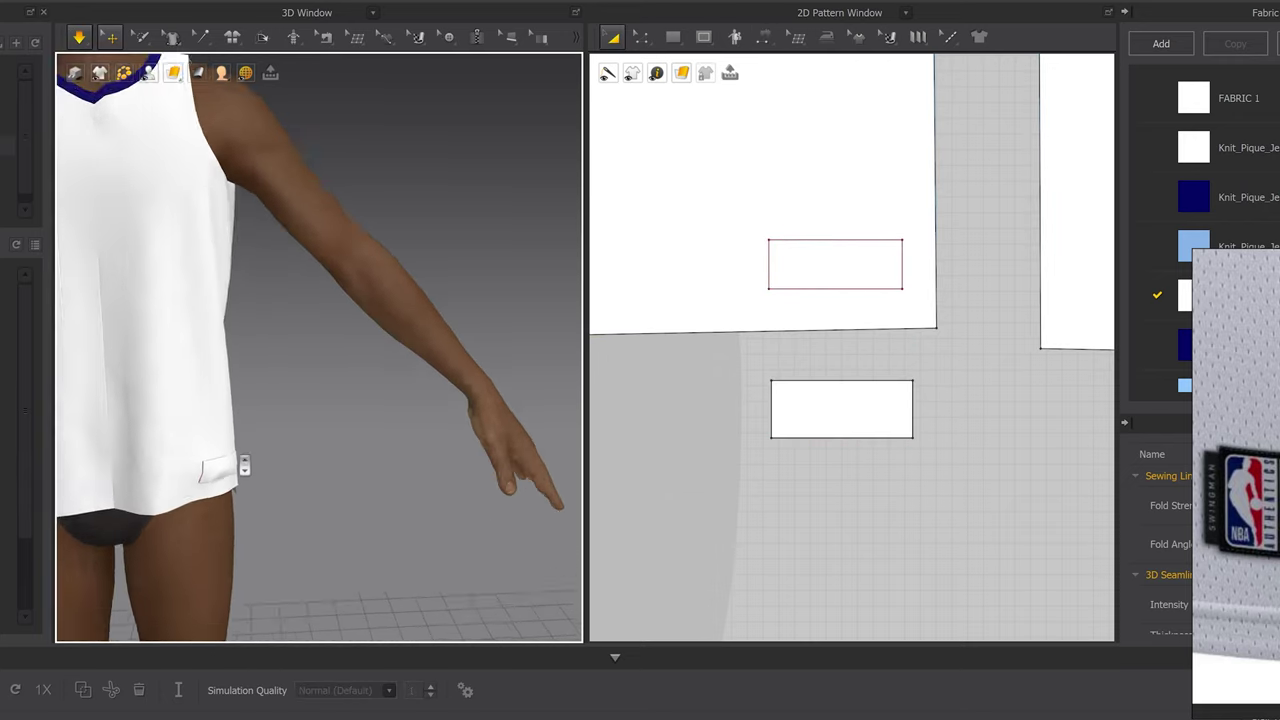
right_drag(222, 344, 246, 346)
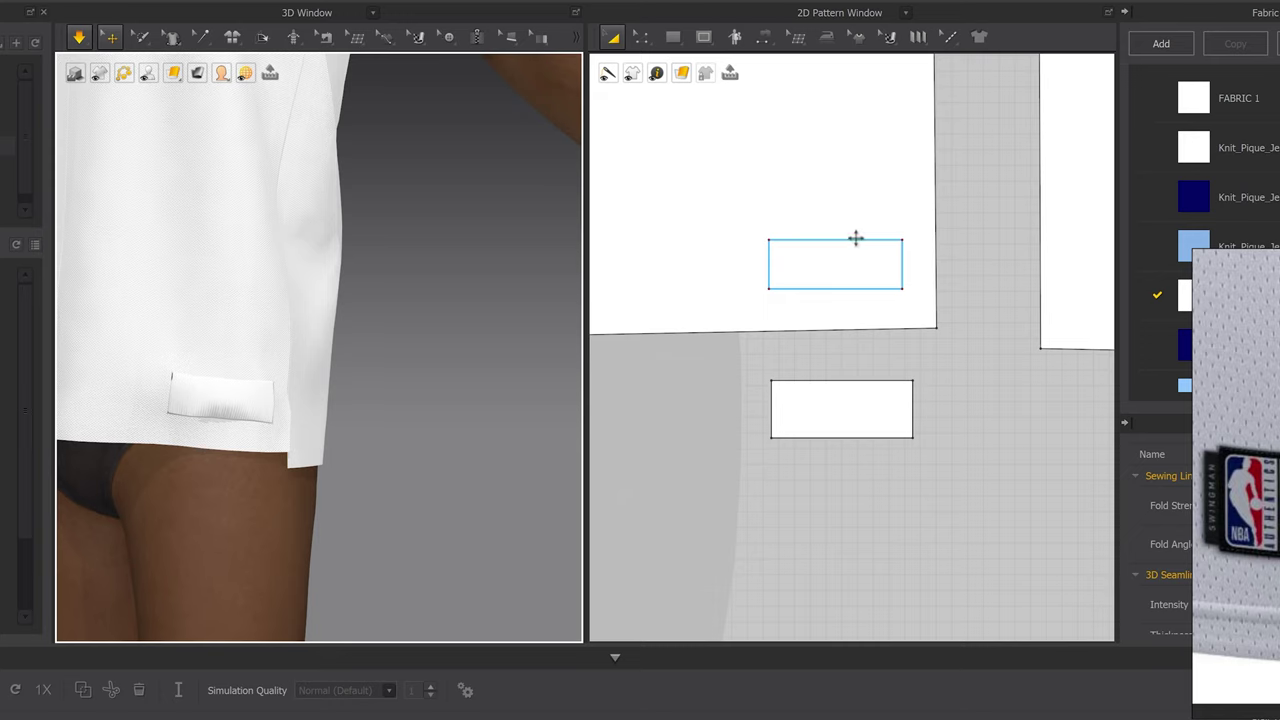
Move the internal rectangle farther from the side seam and simulate the garment to reposition the label patch
drag(828, 240, 773, 240)
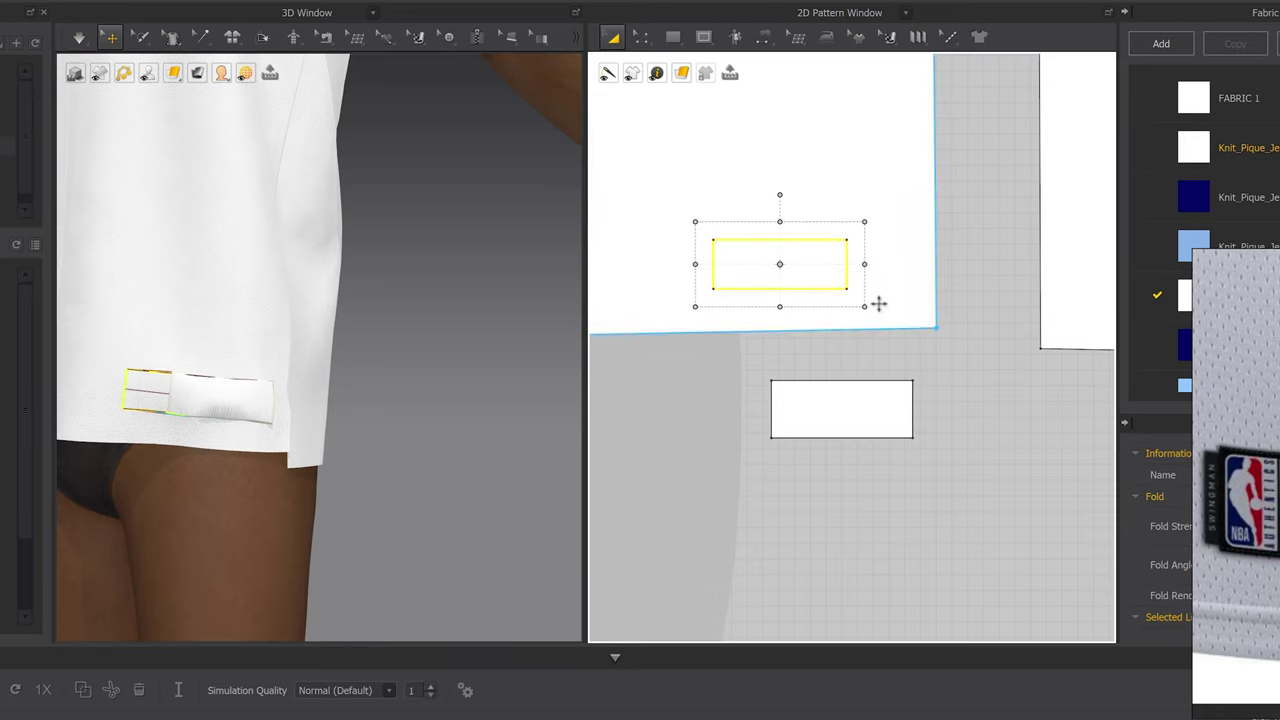
scroll(291, 413, down, 5)
key(space)
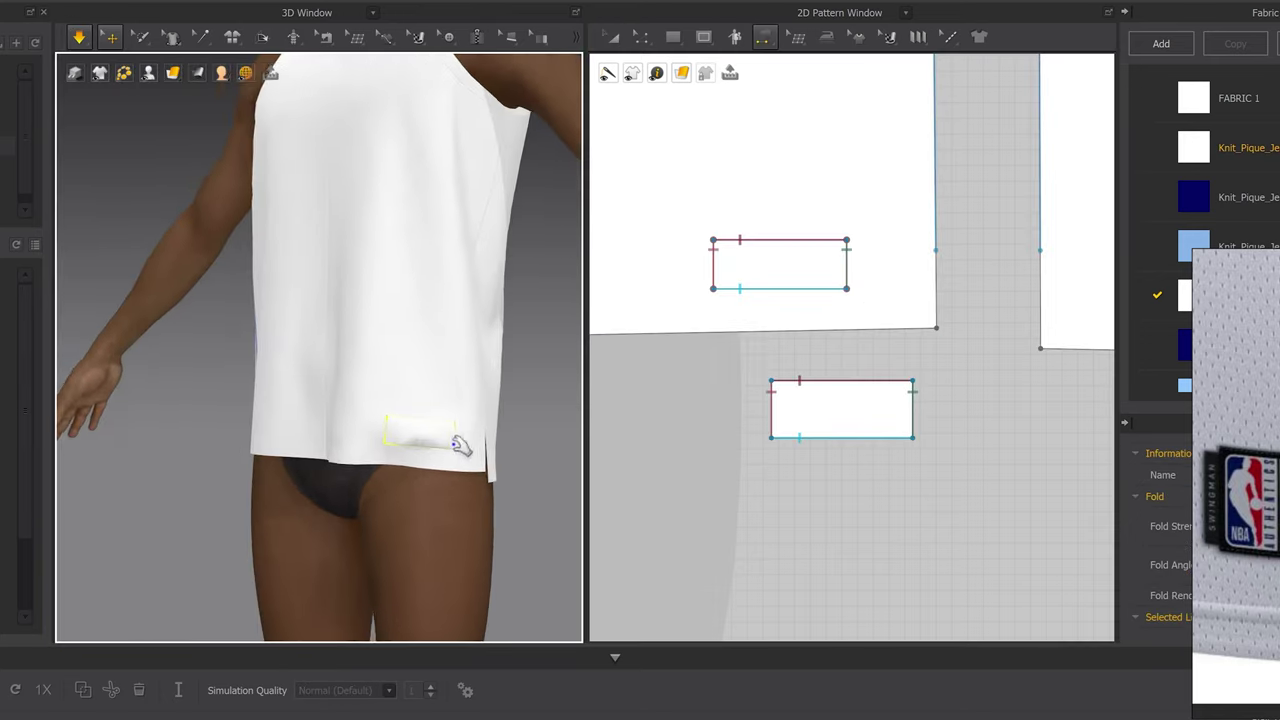
Draw a narrow upright tab pattern beside the label and a tab about 36 mm wide beneath its outer lower corner
scroll(850, 469, up, 2)
click(886, 494)
scroll(850, 430, up, 2)
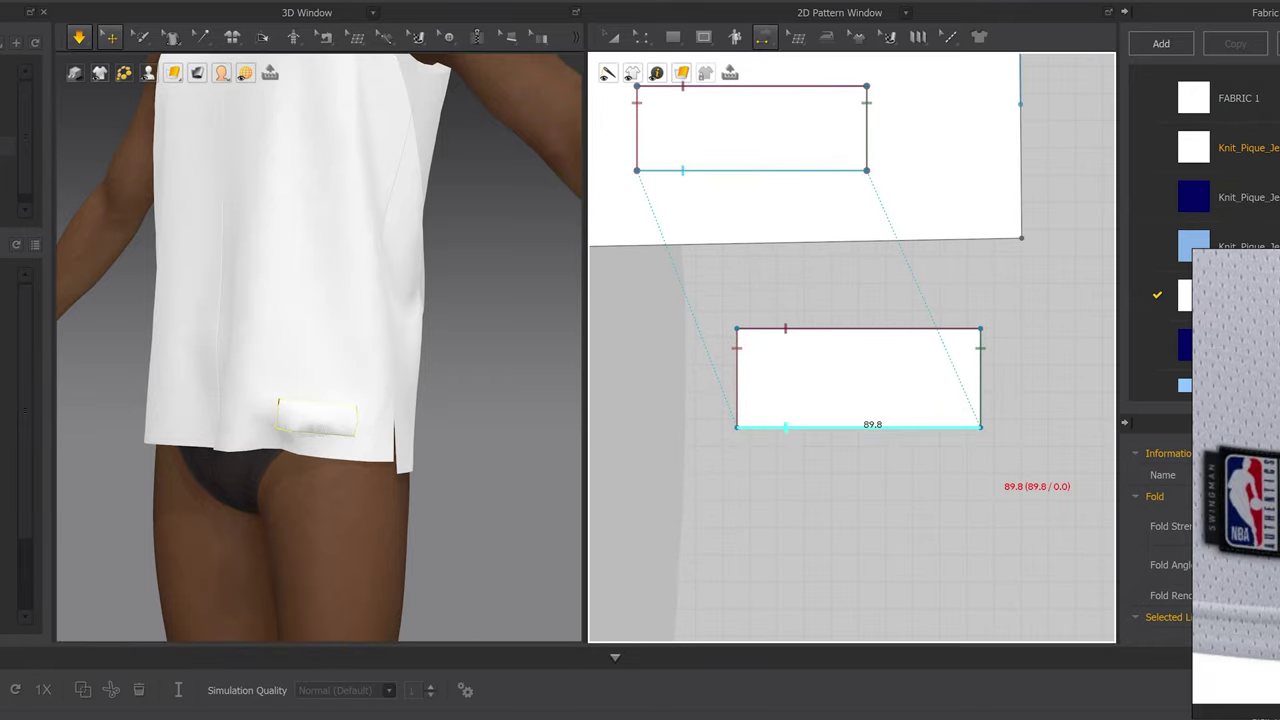
click(673, 36)
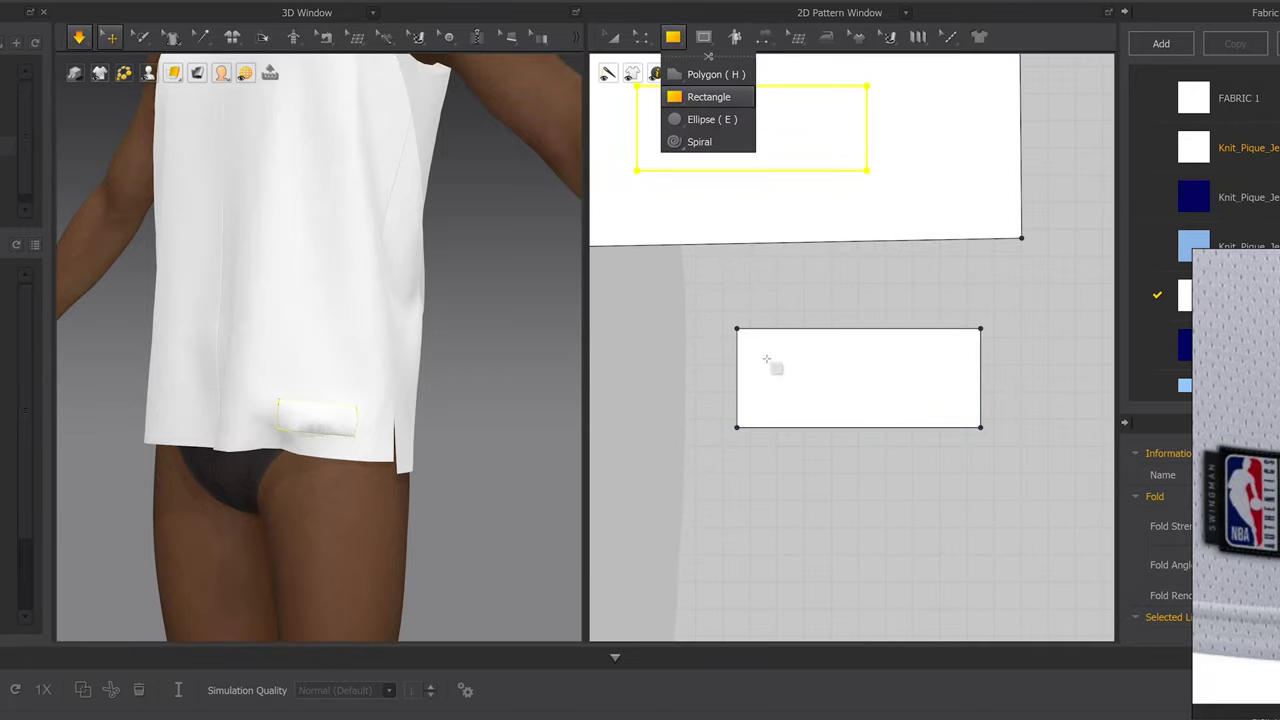
drag(881, 437, 980, 466)
Free-sew the upright tab to the label's short edge and the horizontal tab to its lower edge
click(762, 38)
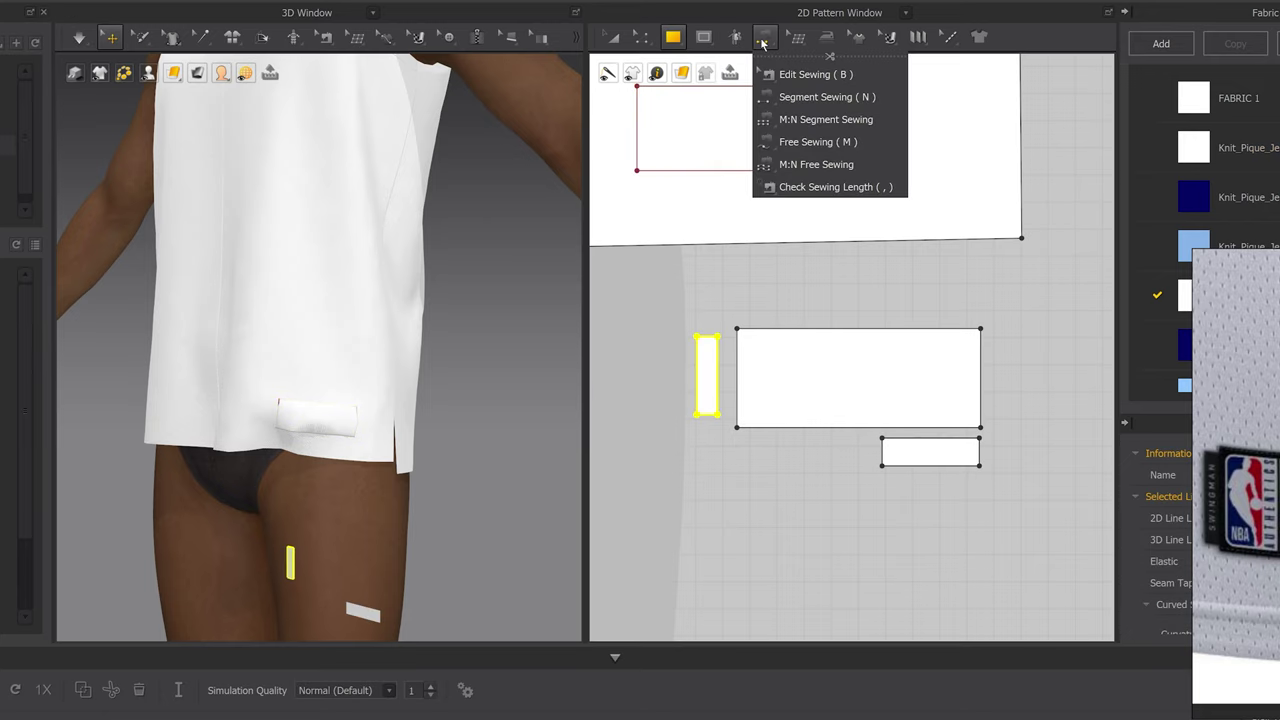
click(803, 142)
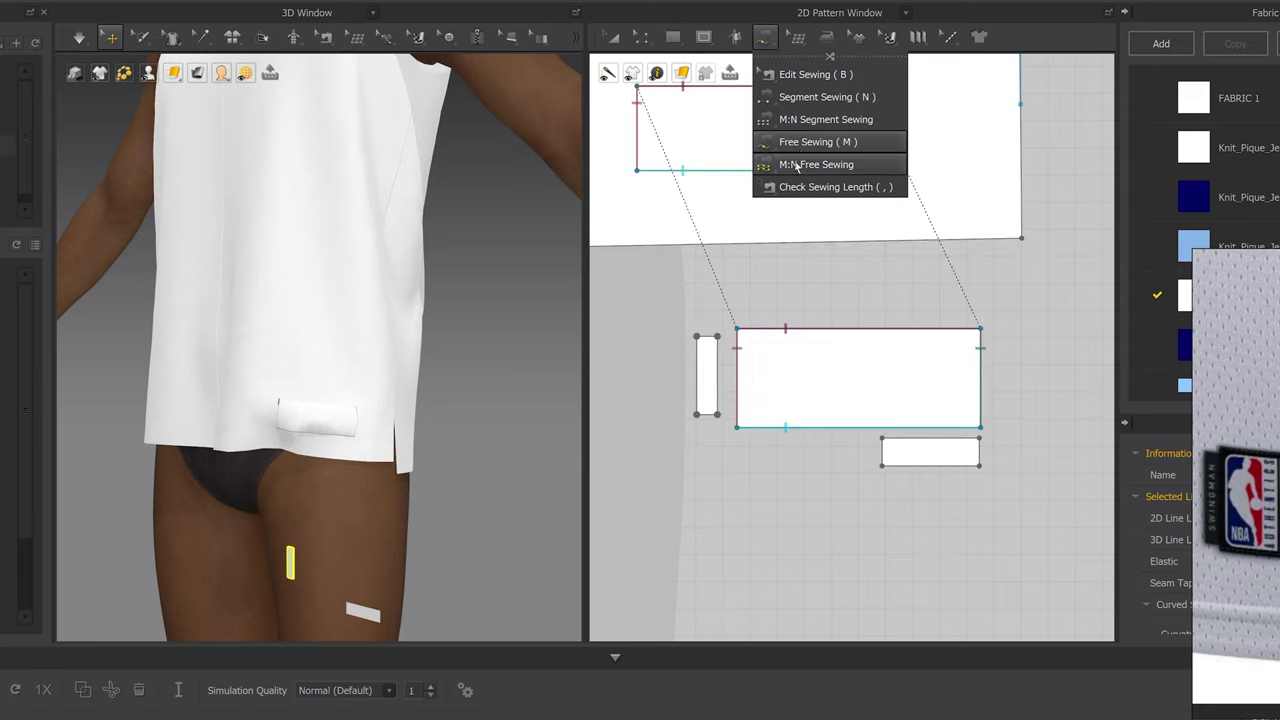
click(717, 337)
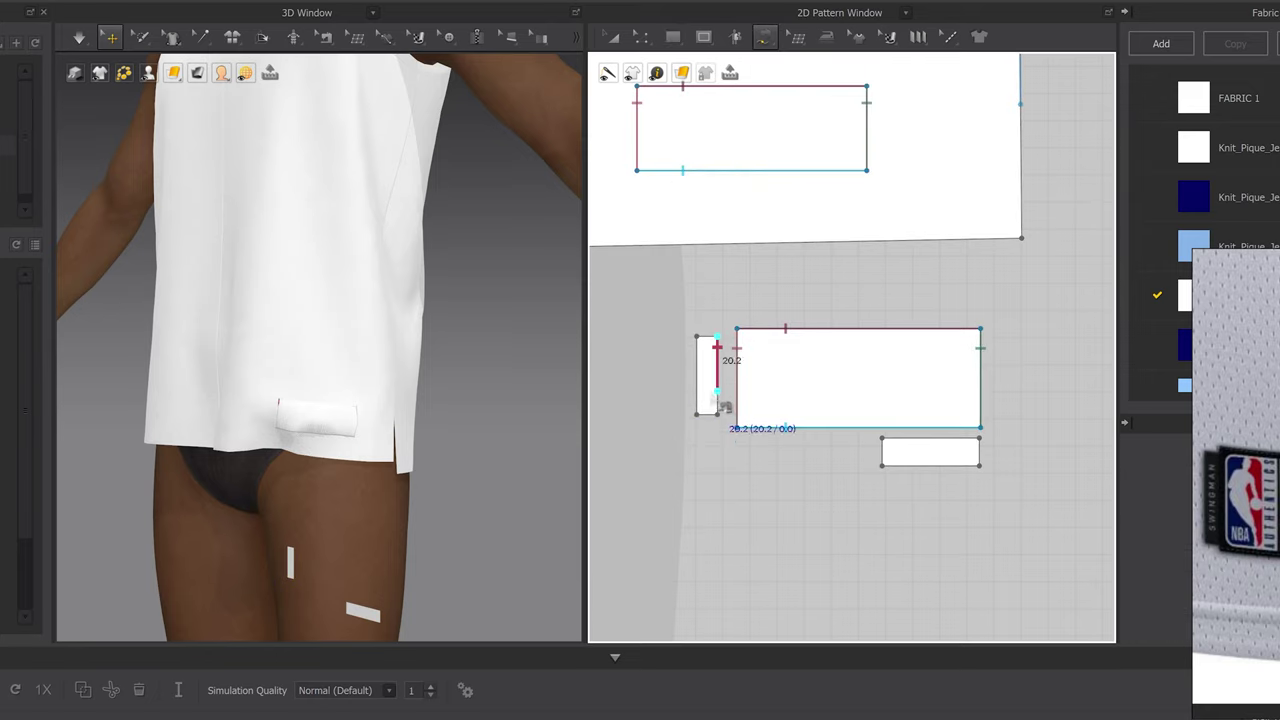
click(717, 409)
click(736, 330)
click(736, 408)
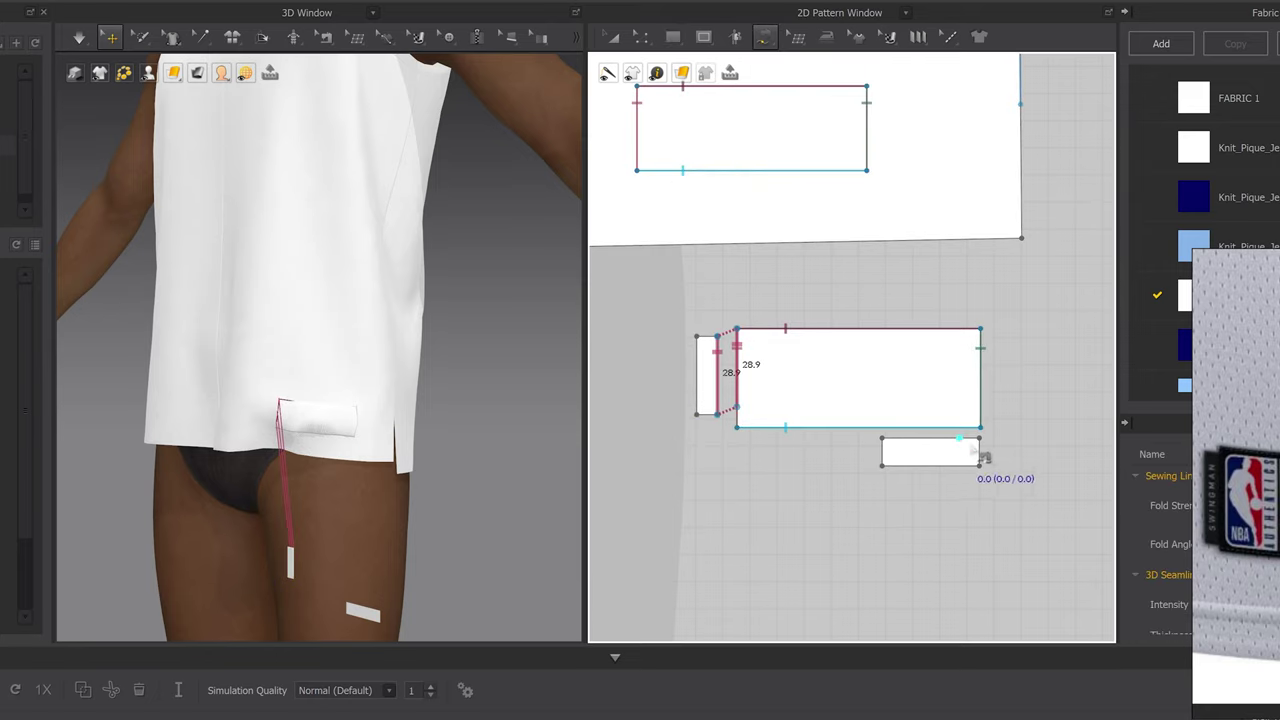
click(980, 439)
click(883, 441)
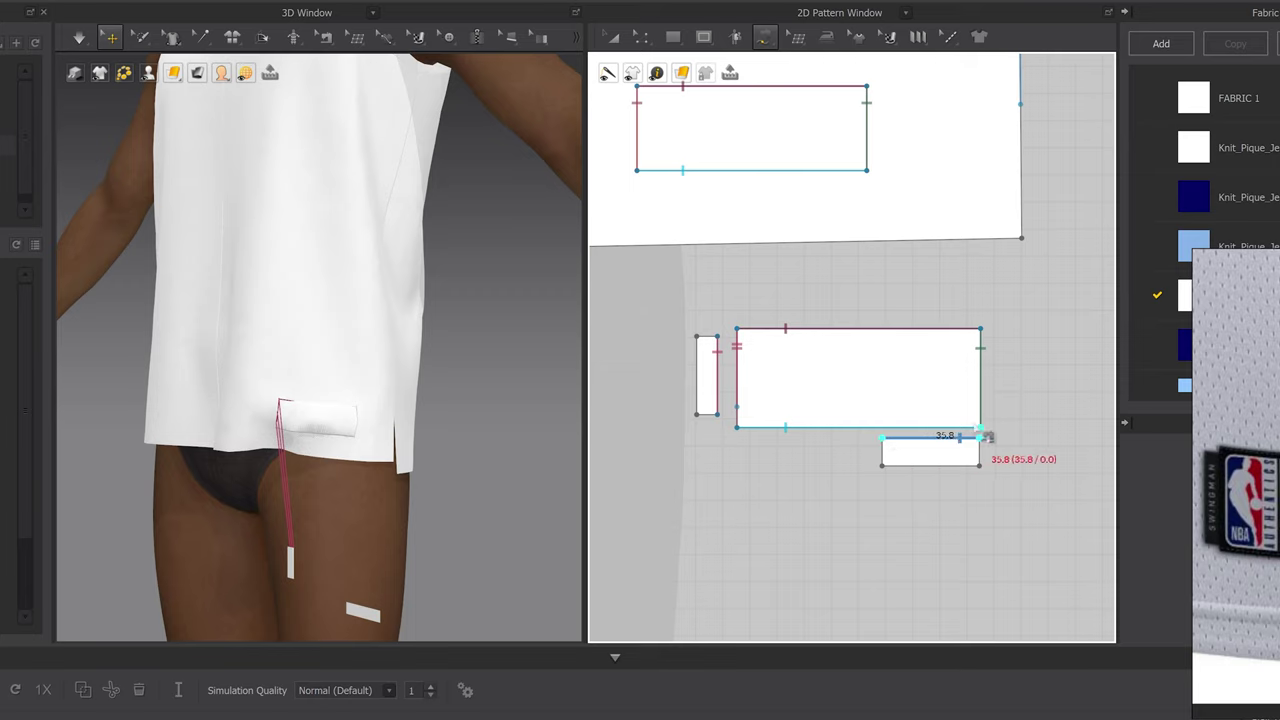
click(981, 430)
click(875, 430)
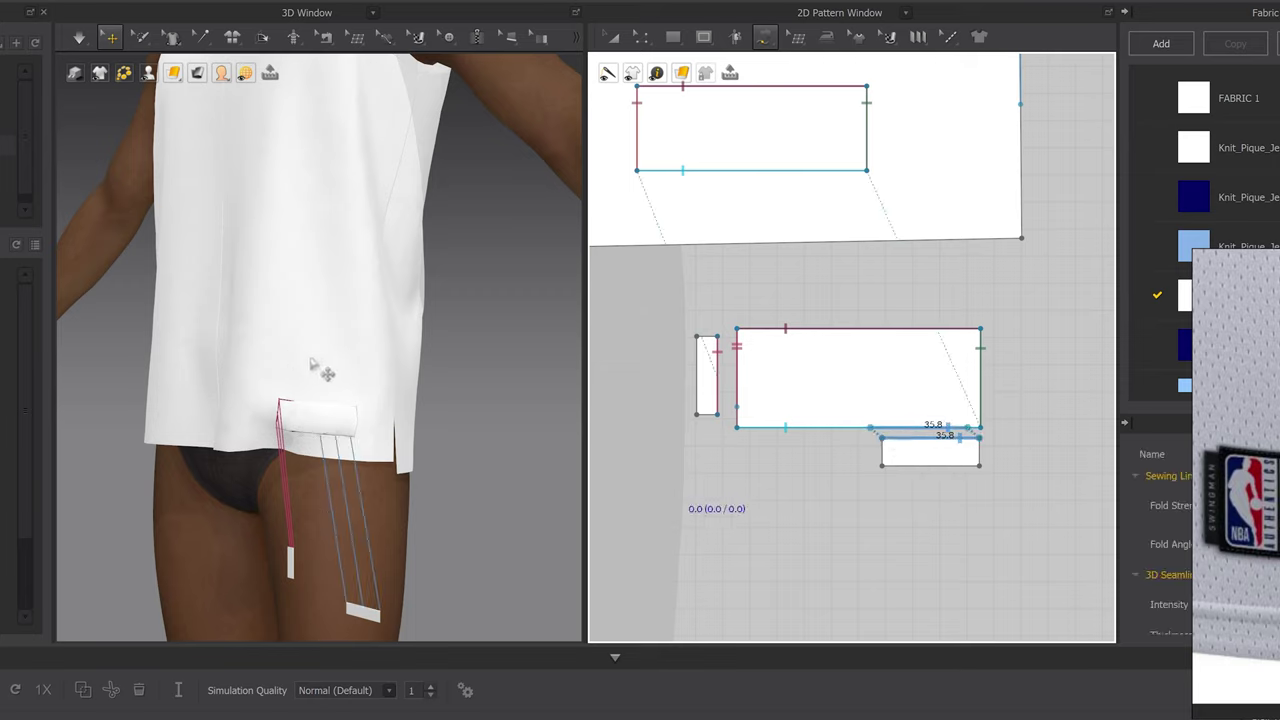
Simulate the garment so both tabs attach to the label patch on the avatar
key(space)
right_drag(366, 391, 451, 520)
scroll(414, 451, up, 2)
click(387, 470)
scroll(382, 455, down, 2)
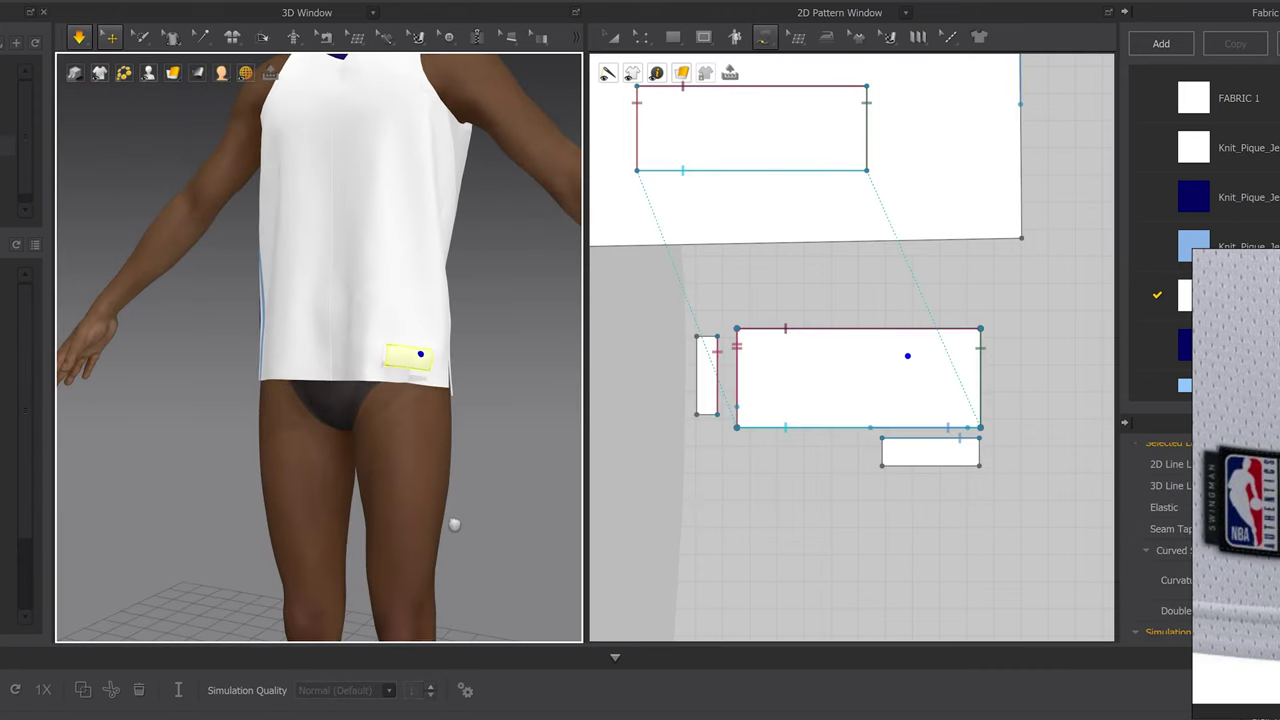
Duplicate the navy Knit_Pique fabric and set the copy's color to black
click(1265, 192)
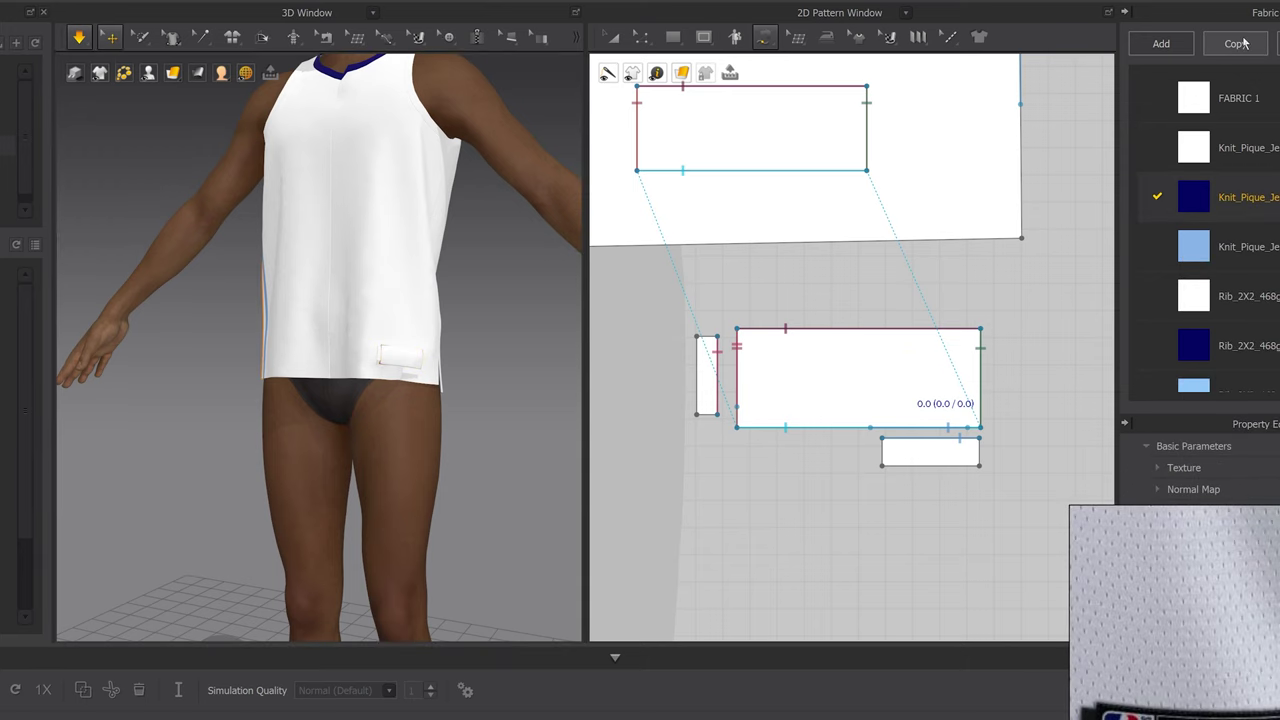
click(1229, 565)
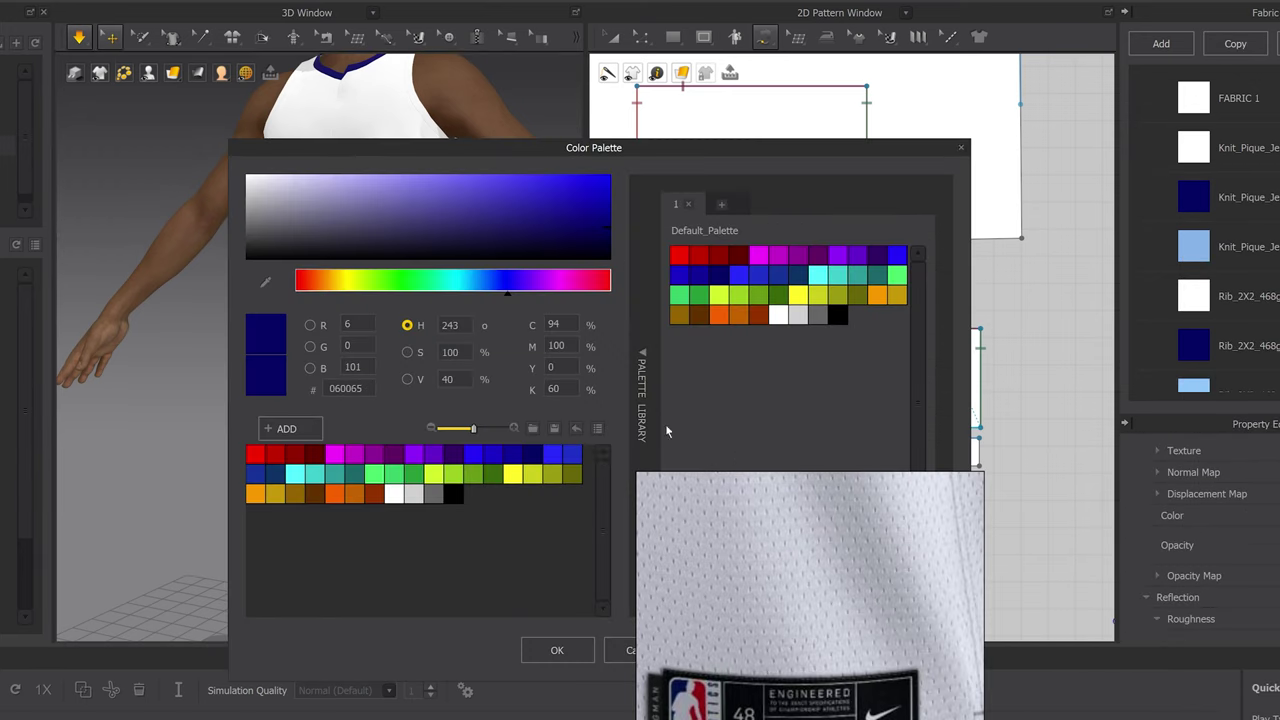
click(845, 318)
click(557, 650)
scroll(1258, 365, down, 2)
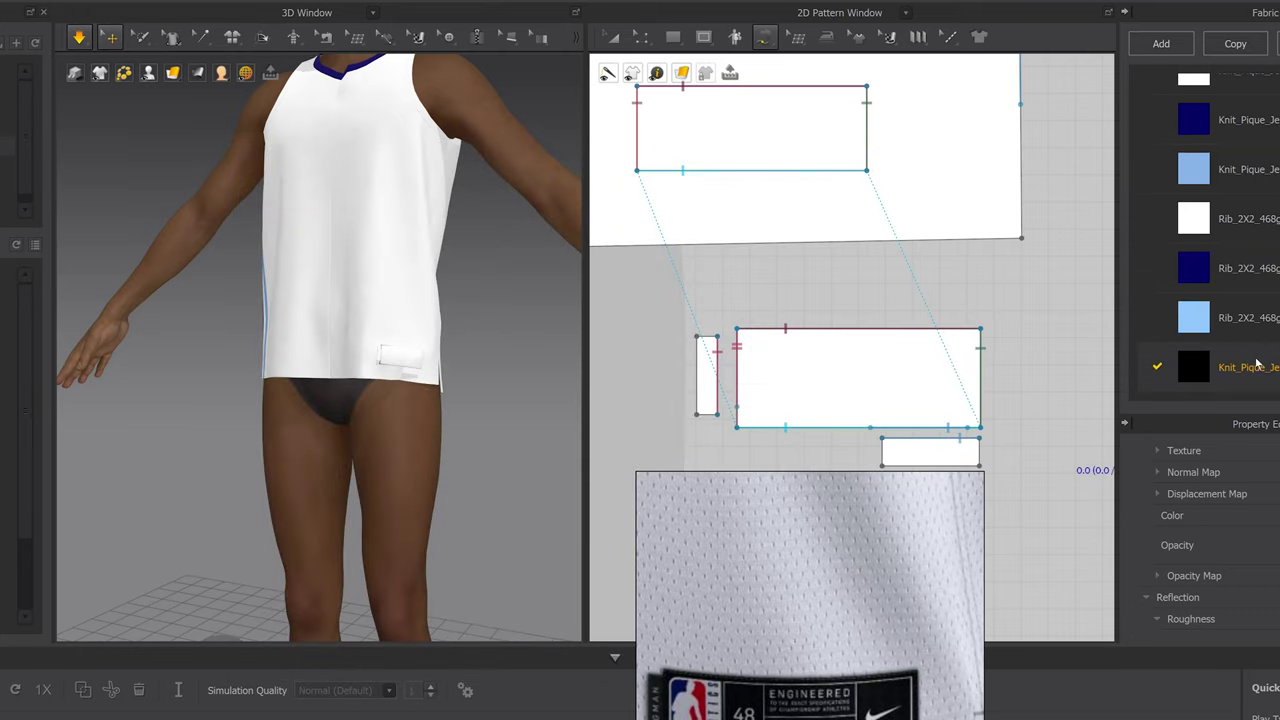
Apply the black Knit_Pique fabric to the label patch and both of its tabs
drag(403, 360, 404, 362)
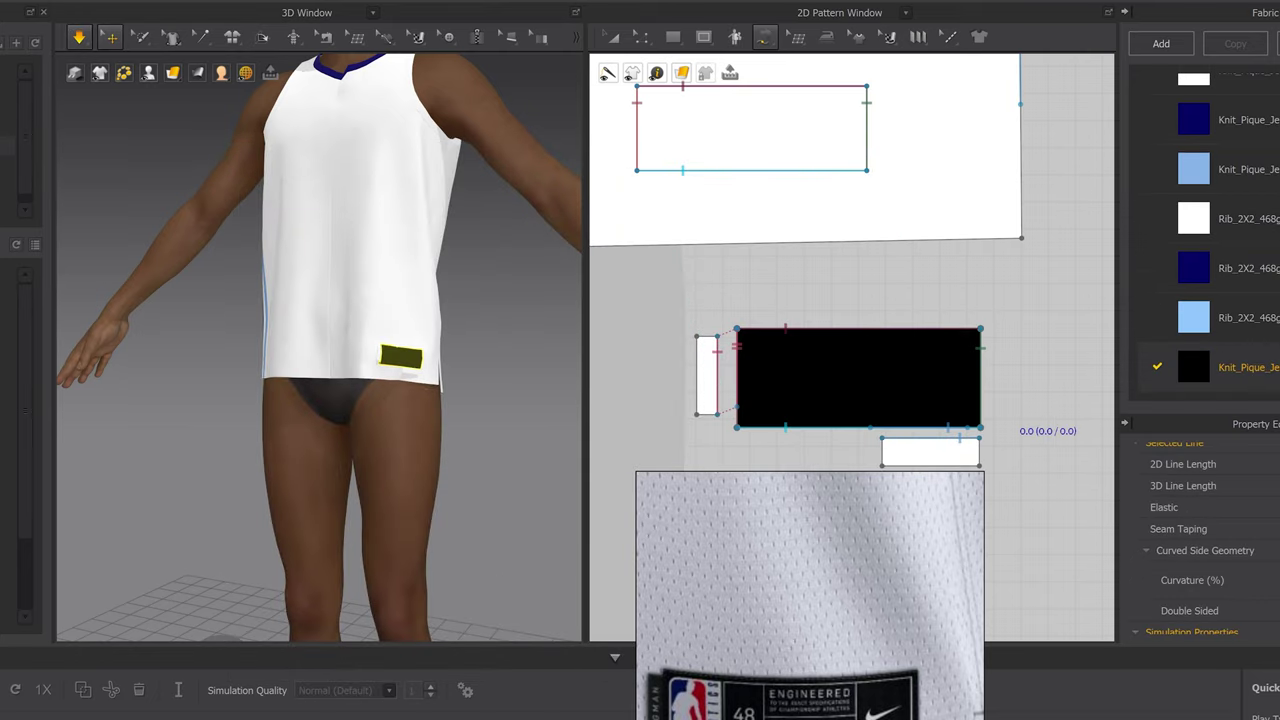
drag(942, 453, 942, 454)
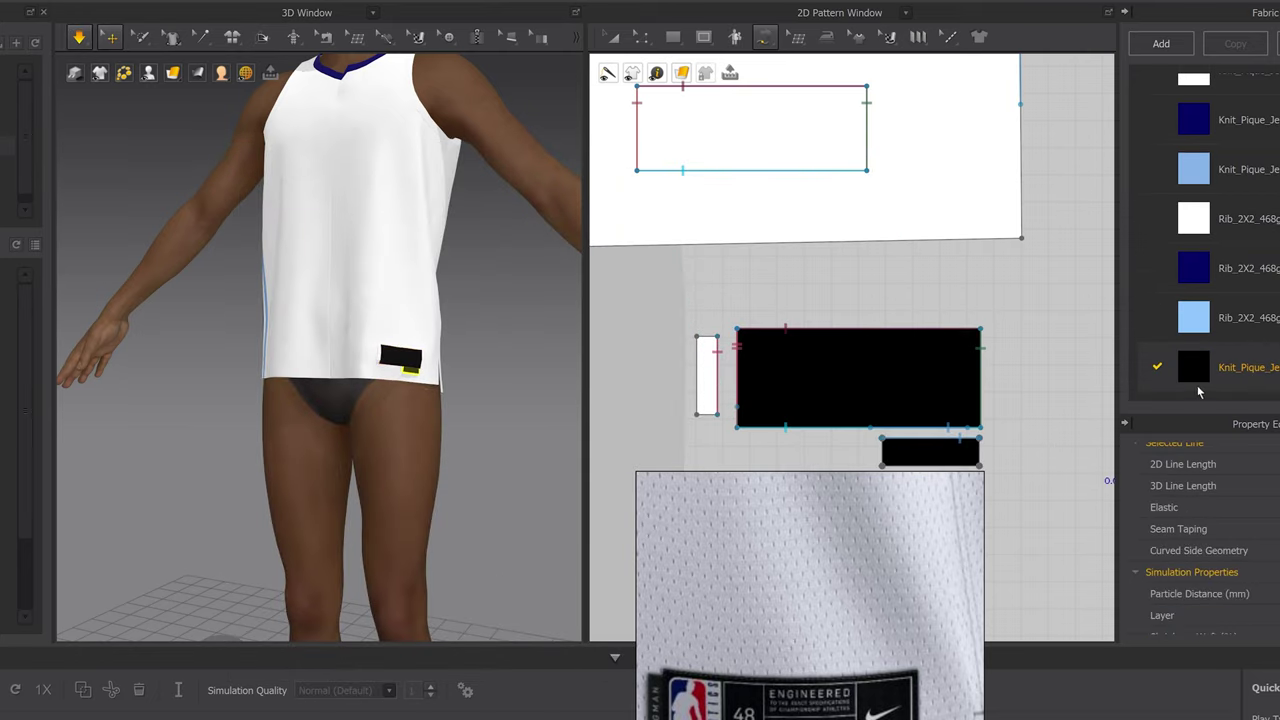
drag(711, 371, 711, 372)
drag(856, 606, 1279, 549)
scroll(312, 335, down, 3)
middle_drag(312, 335, 340, 394)
right_drag(340, 394, 416, 363)
scroll(969, 206, down, 6)
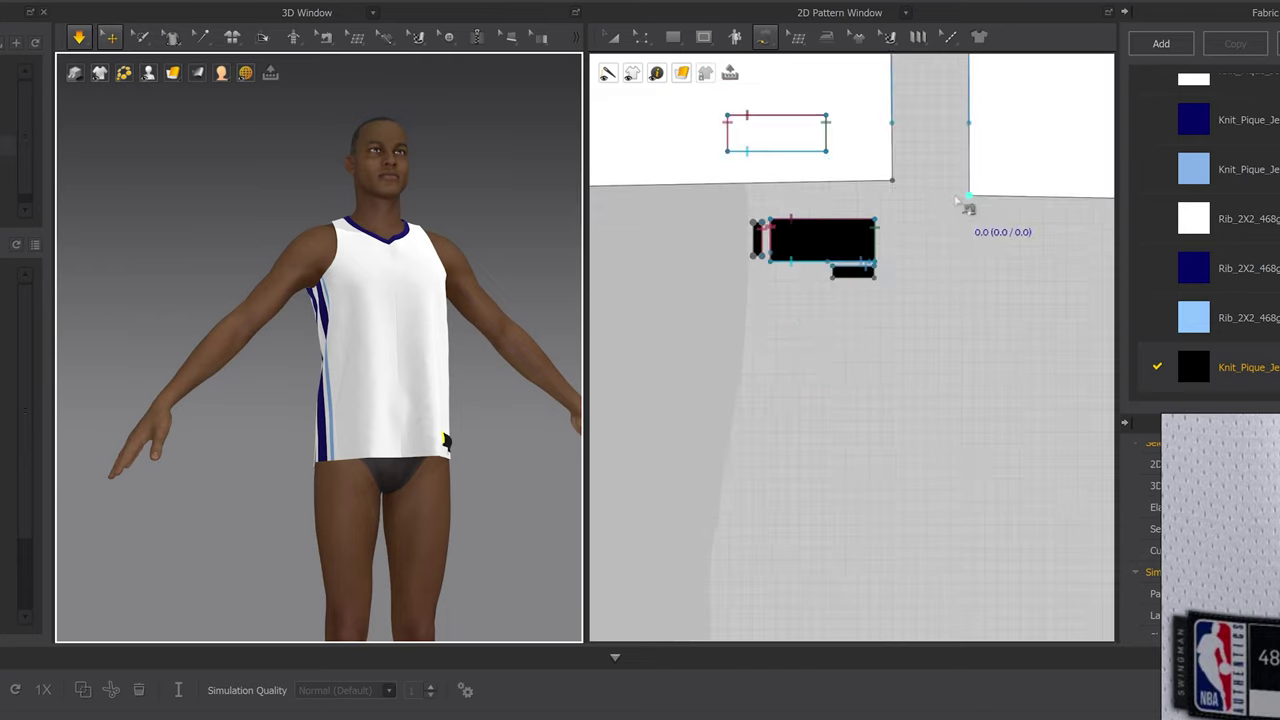
right_drag(923, 408, 1029, 409)
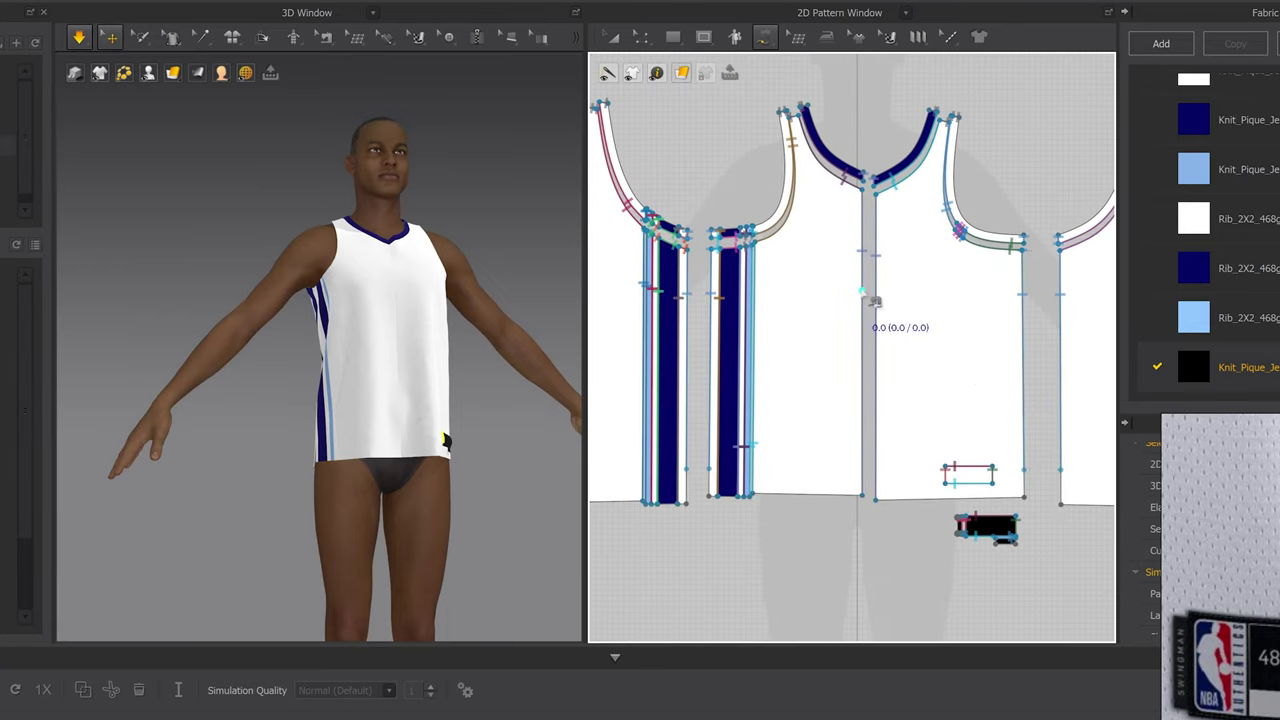
Merge the two front body panels along their center-front edges into a single piece
key(c)
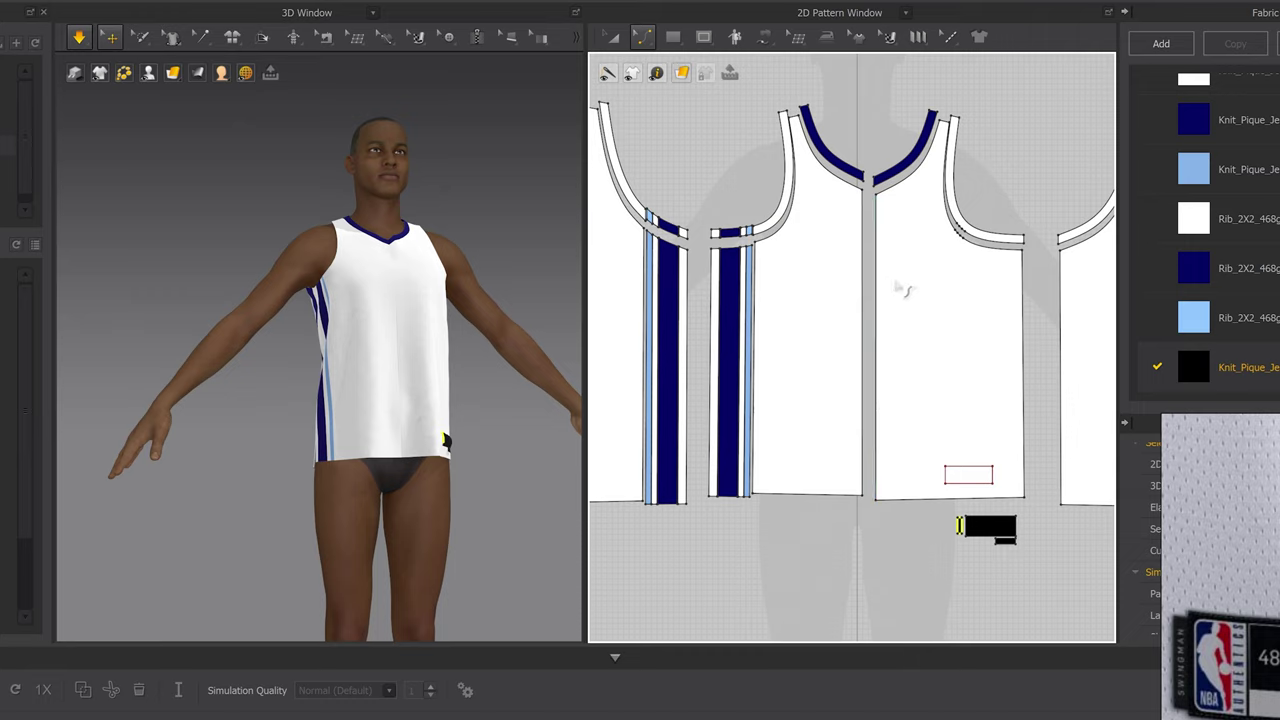
key(z)
click(862, 269)
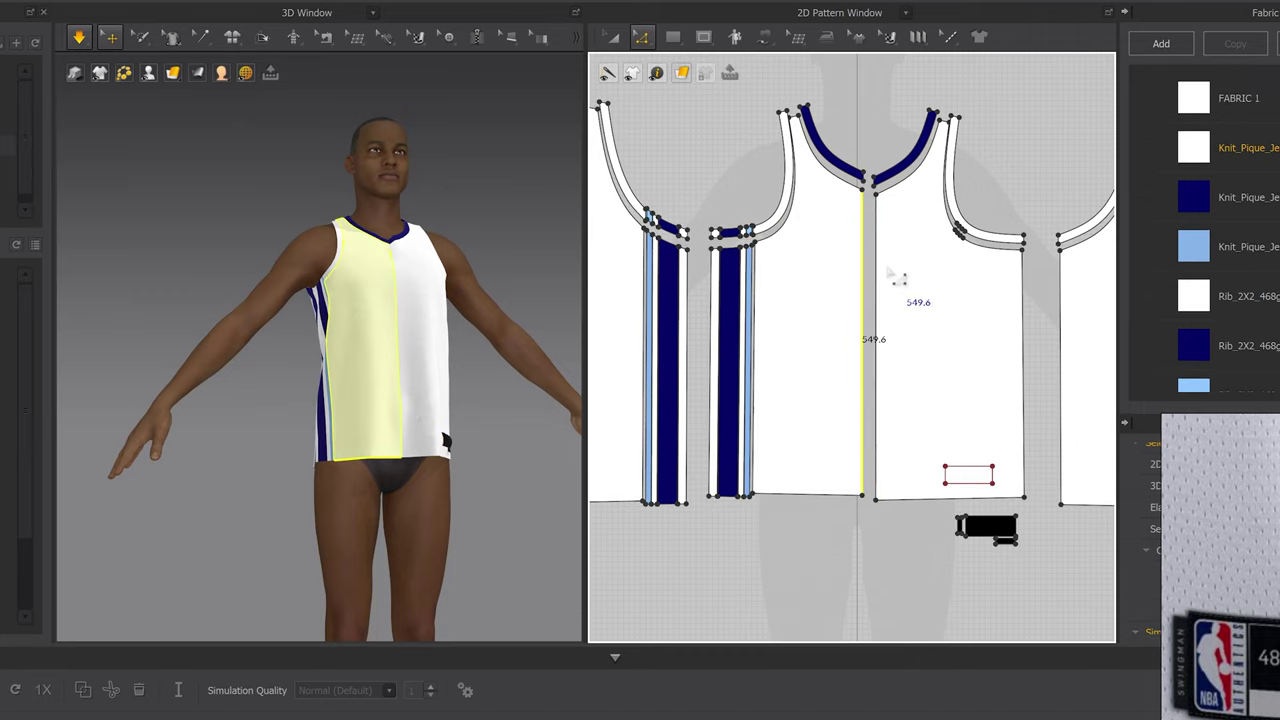
shift+click(876, 269)
right_click(876, 269)
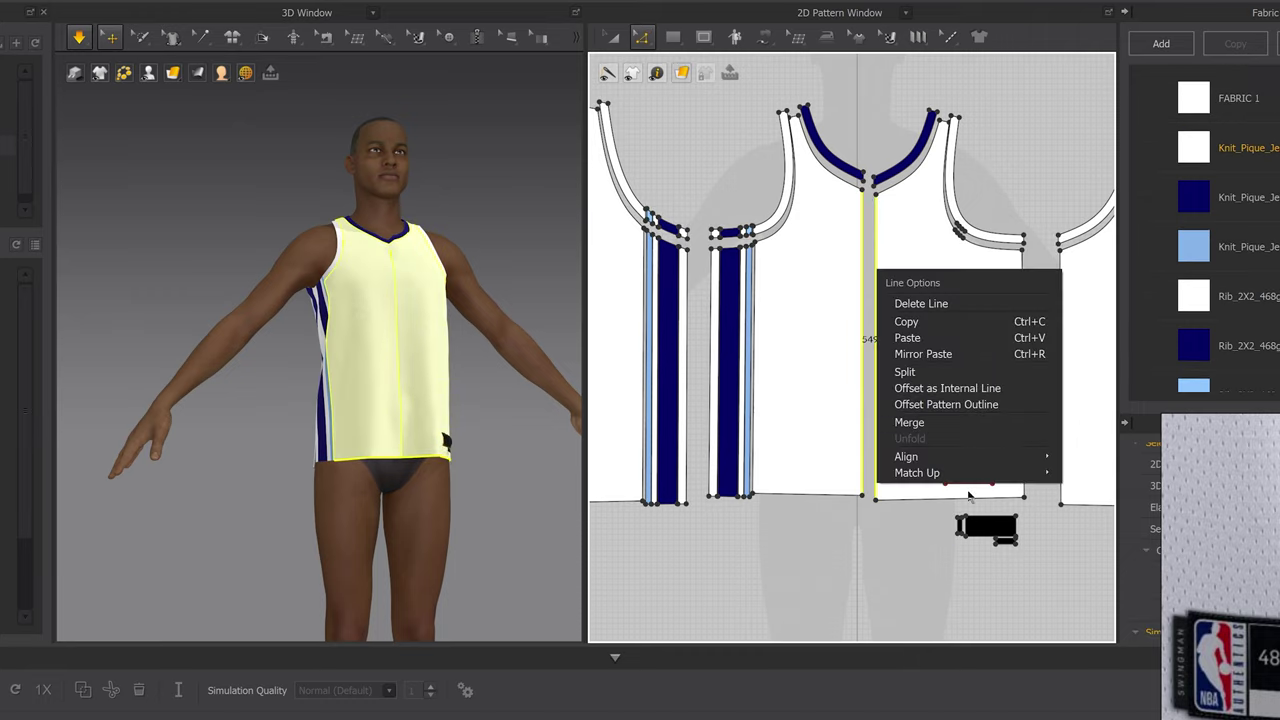
click(920, 424)
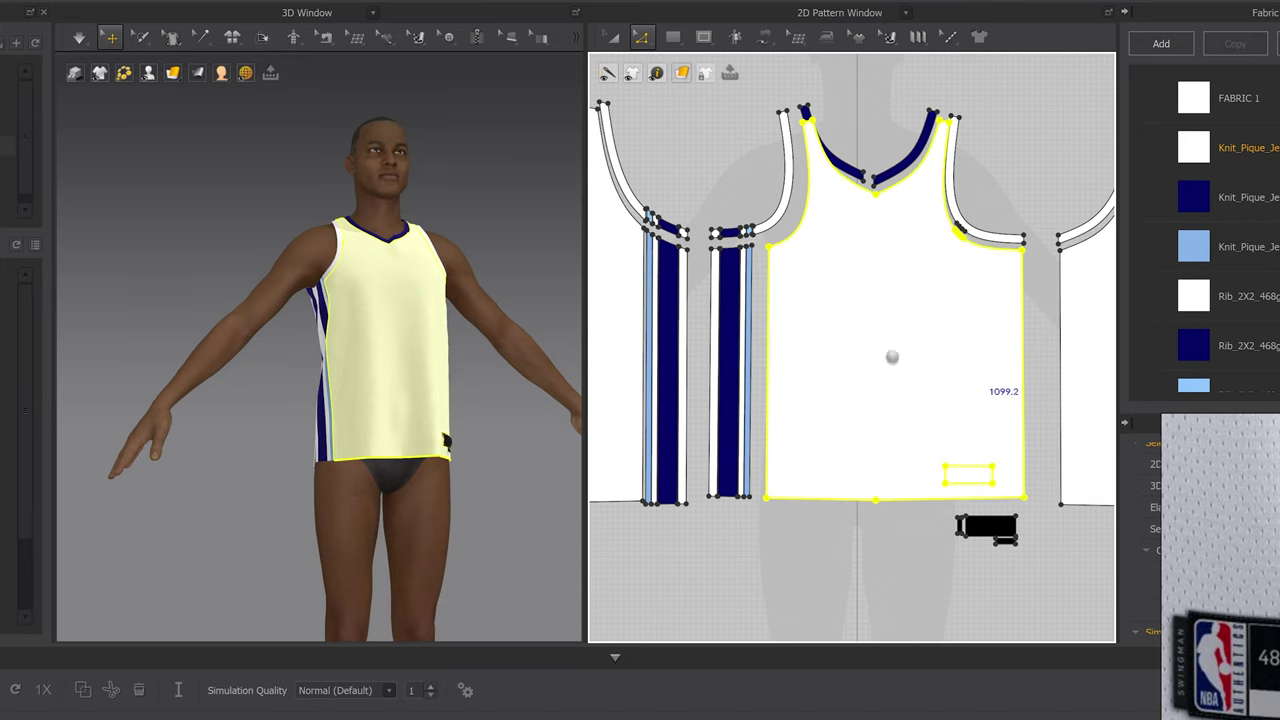
Merge the two back body panels along their center-back edges into a single piece
scroll(900, 357, right, 3)
click(982, 314)
middle_drag(985, 320, 1198, 342)
middle_drag(628, 379, 955, 388)
shift+click(808, 342)
right_click(811, 343)
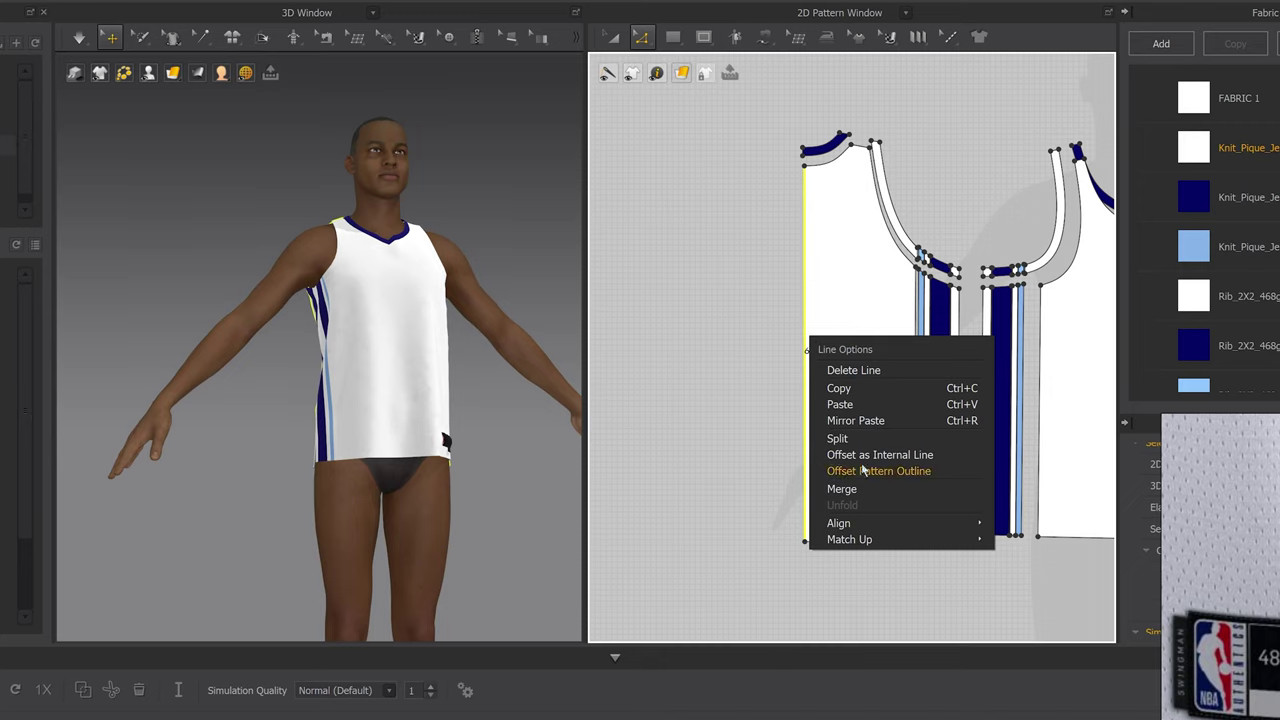
click(842, 489)
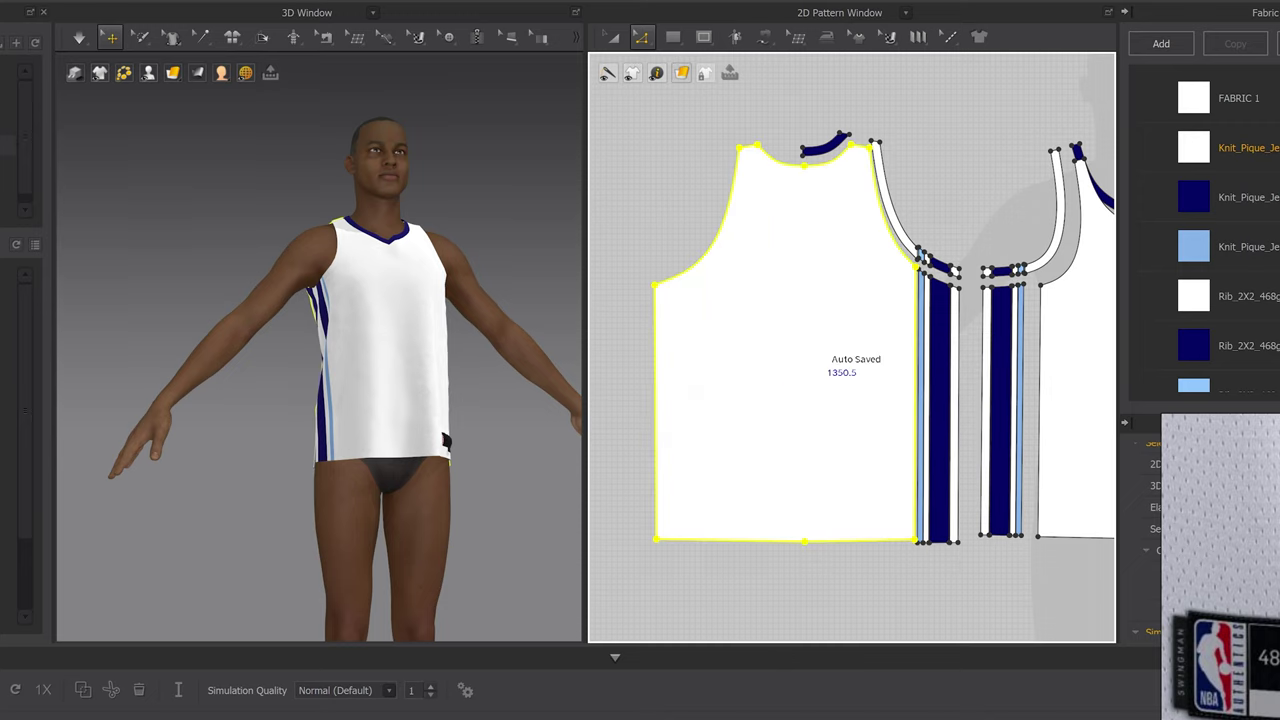
Simulate the jersey with its merged panels and tug the front hem downward on the avatar
scroll(858, 406, down, 4)
middle_drag(864, 408, 780, 400)
scroll(777, 388, up, 2)
middle_drag(427, 438, 354, 460)
scroll(356, 462, up, 2)
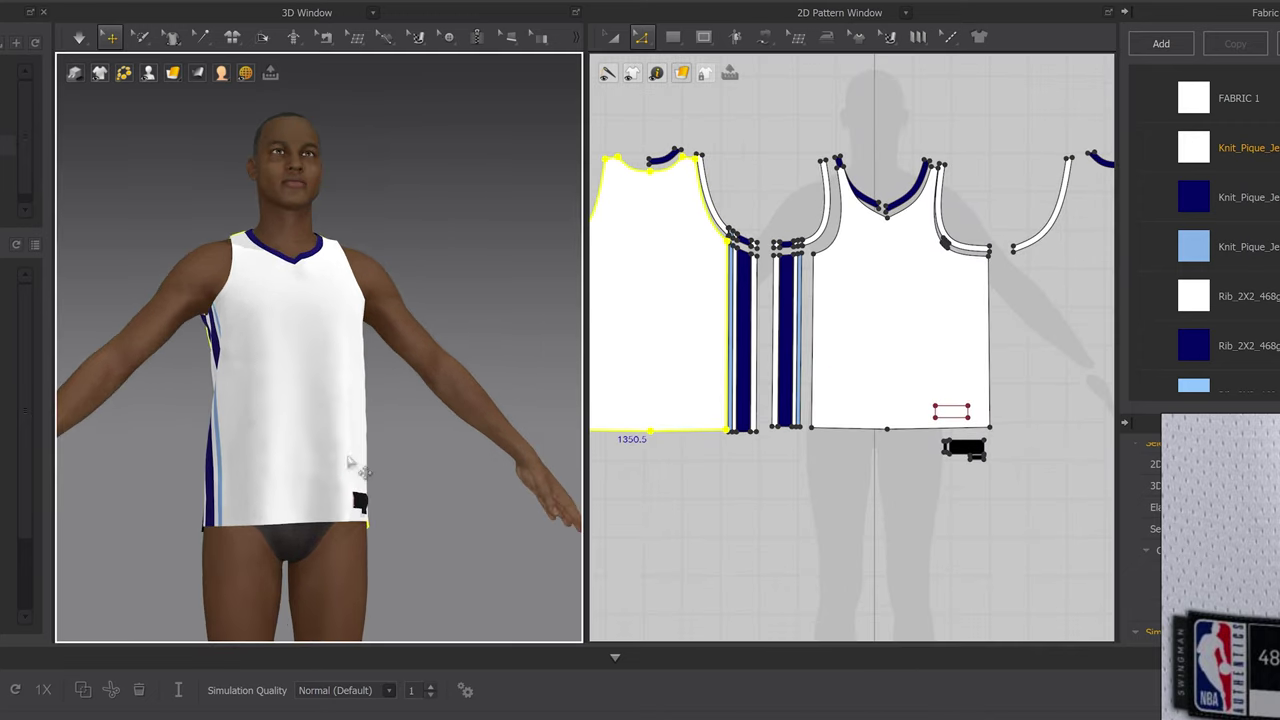
right_drag(361, 467, 290, 420)
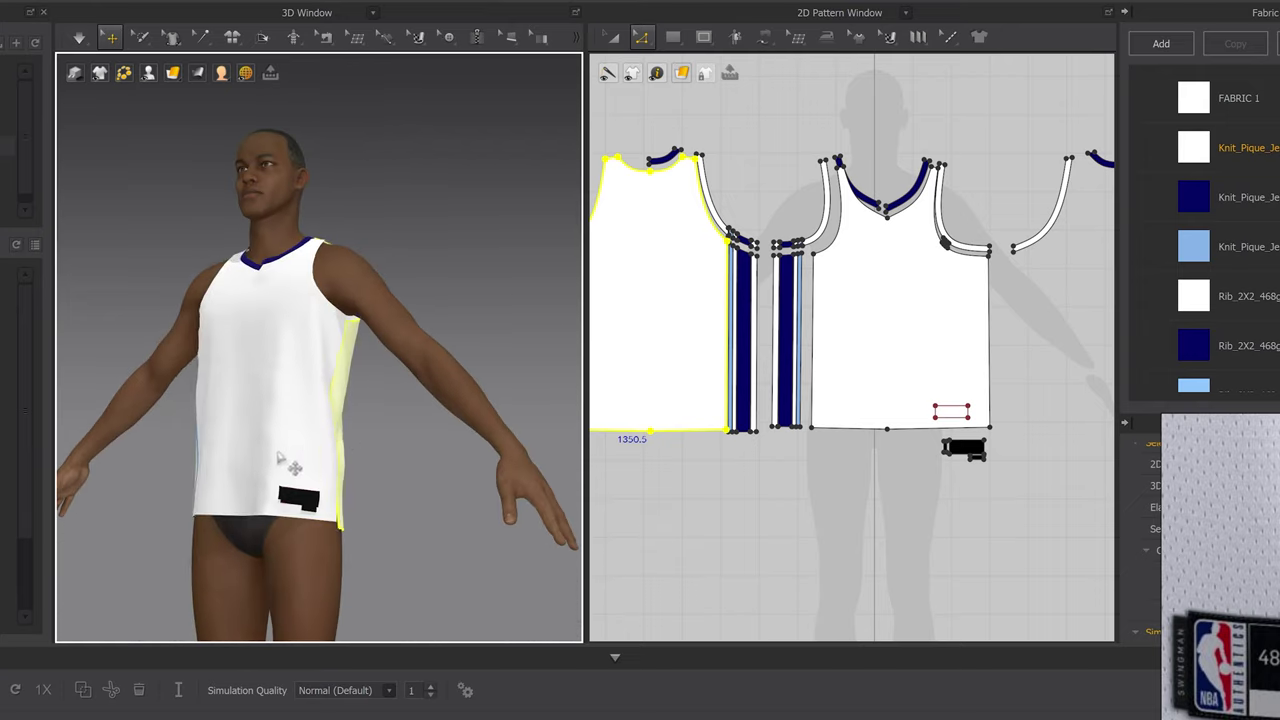
click(296, 403)
right_drag(262, 437, 335, 440)
drag(172, 472, 100, 547)
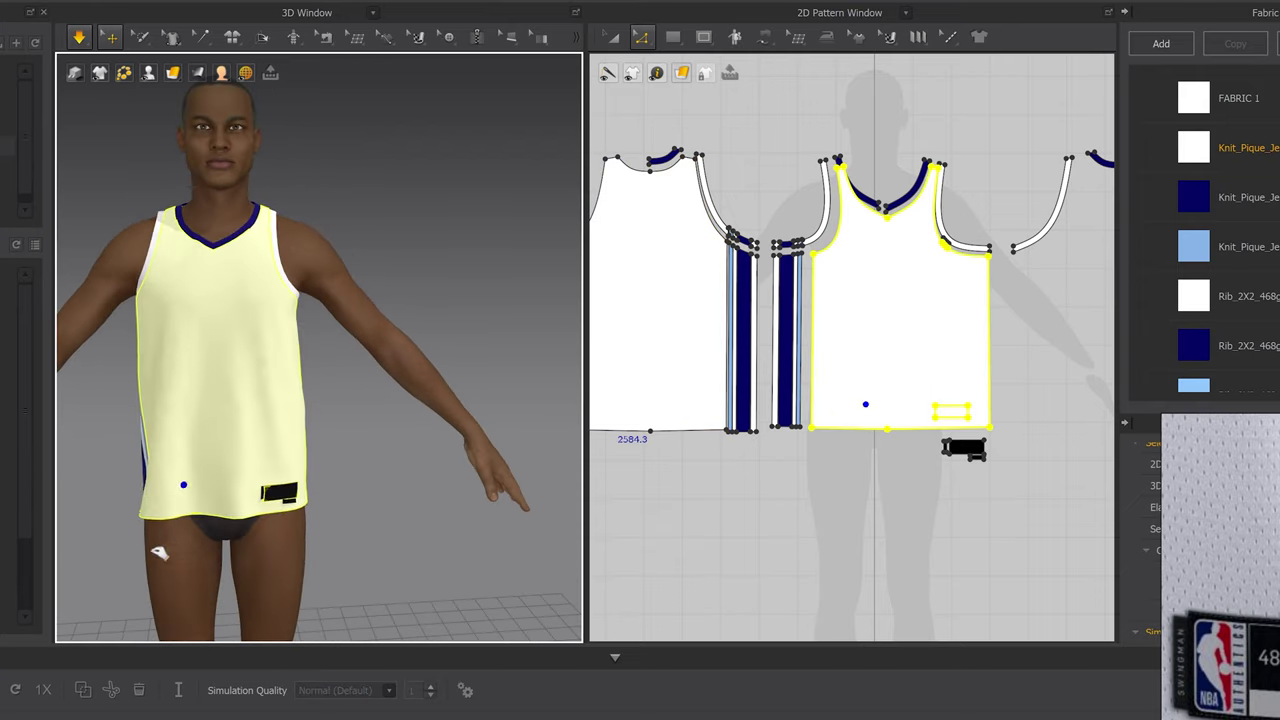
Pull the simulated jersey's front and back hem down at several spots around the body to even out the drape
click(326, 506)
drag(310, 512, 380, 538)
right_drag(430, 532, 240, 508)
drag(380, 493, 440, 554)
right_drag(498, 554, 300, 525)
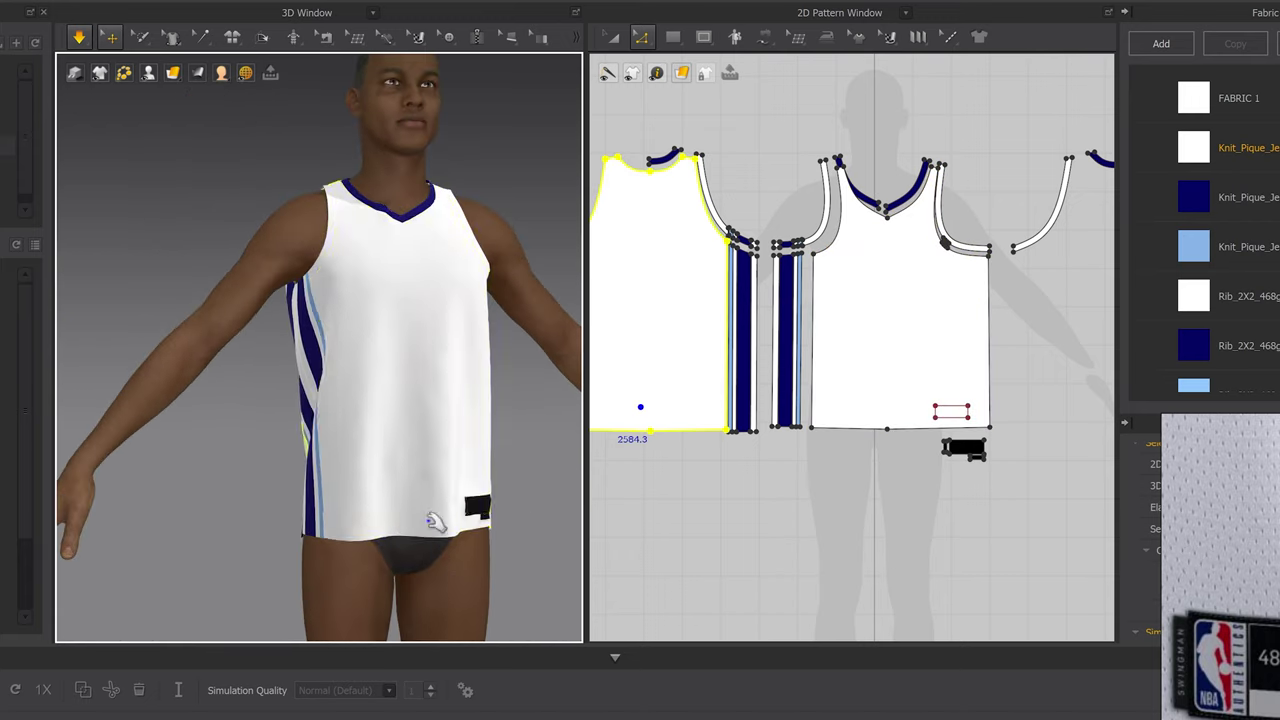
drag(431, 506, 480, 580)
scroll(483, 406, down, 3)
right_drag(483, 406, 405, 337)
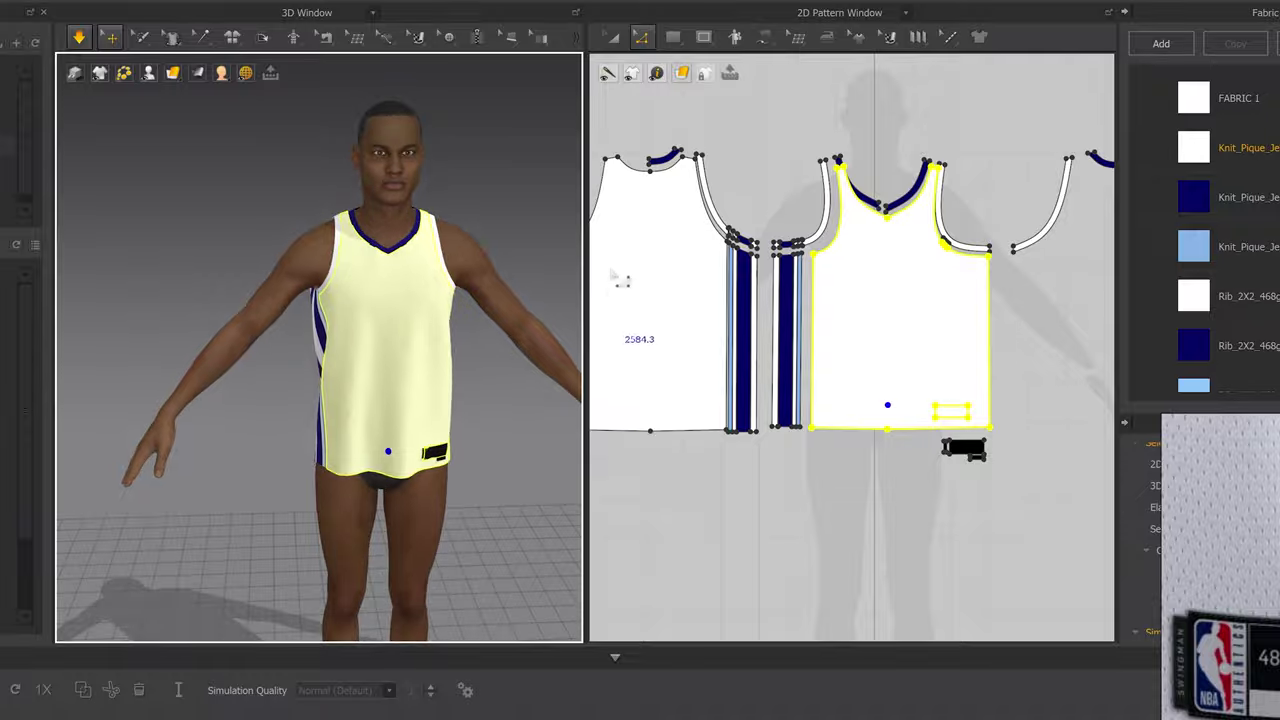